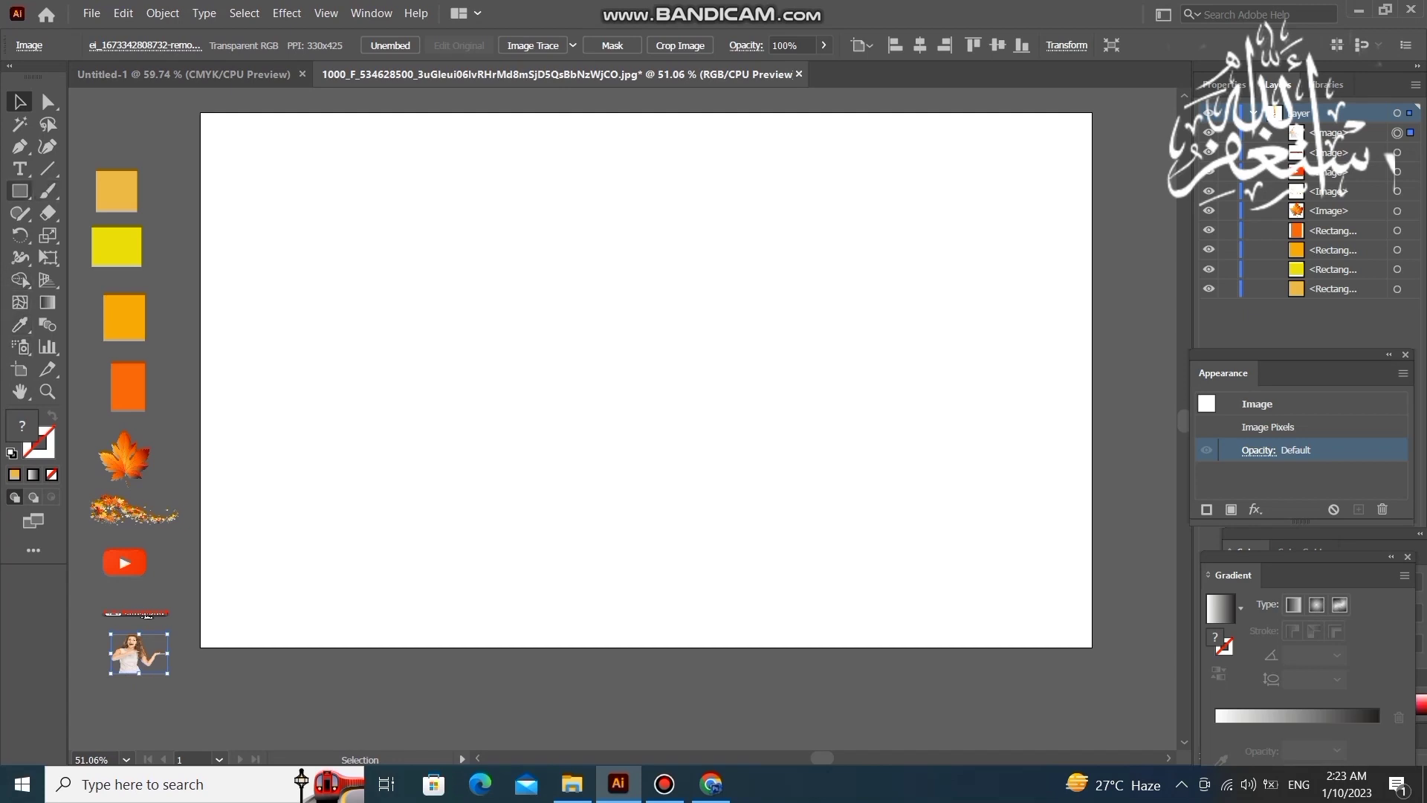
Switch to the Rectangle tool to draw over the empty artboard.
left_click(19, 192)
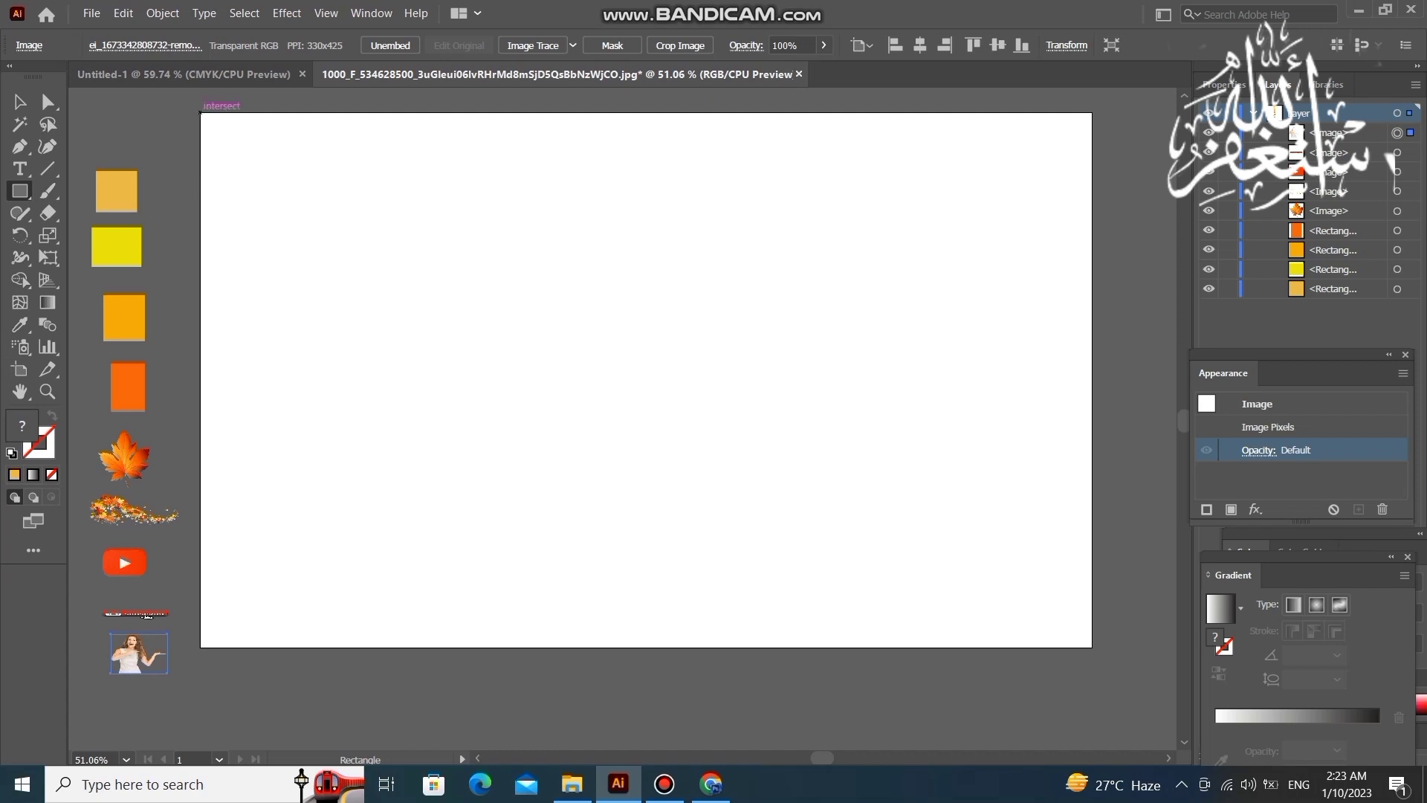
Draw an artboard-sized rectangle with a gradient fill and eyedrop orange into the first stop.
left_click_drag(201, 113, 1092, 647)
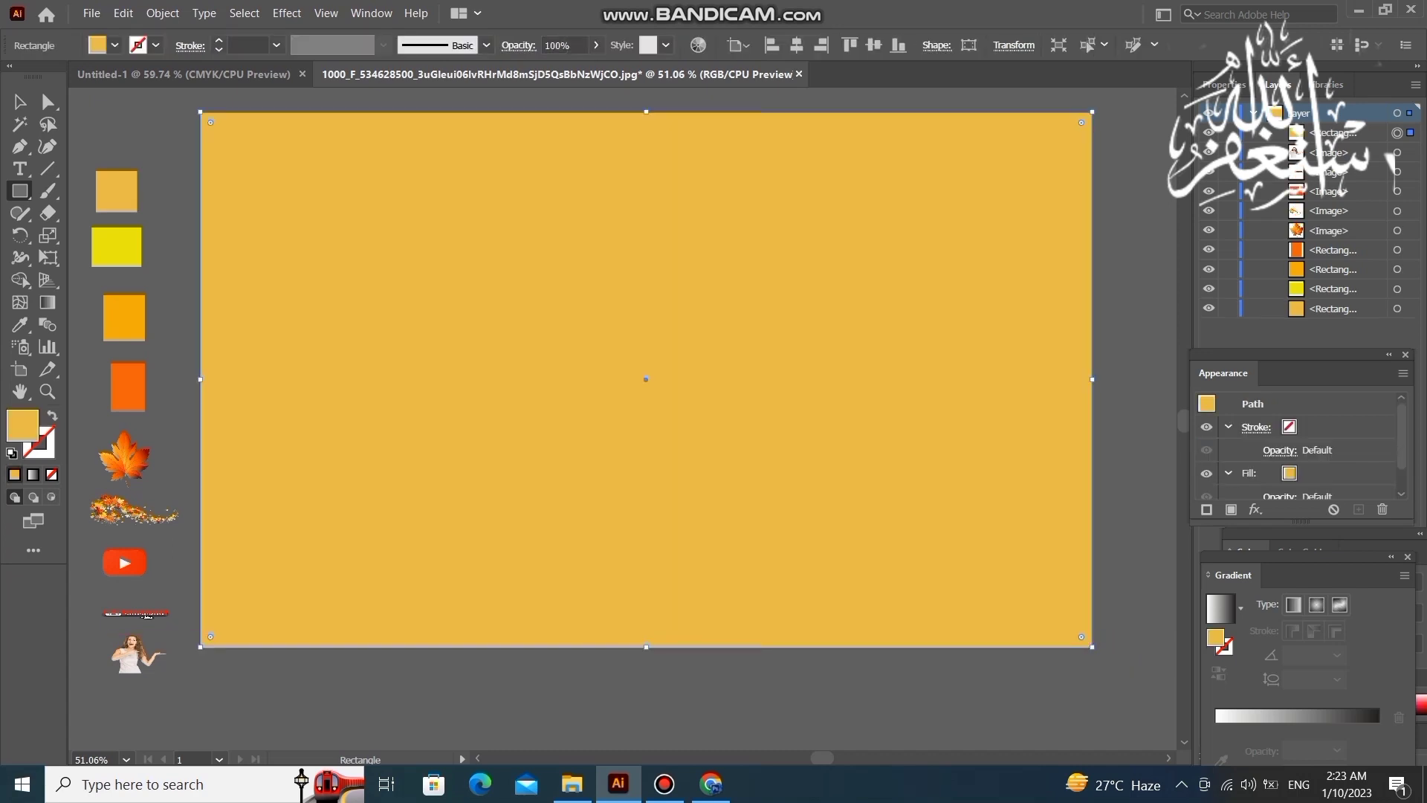
left_click(33, 475)
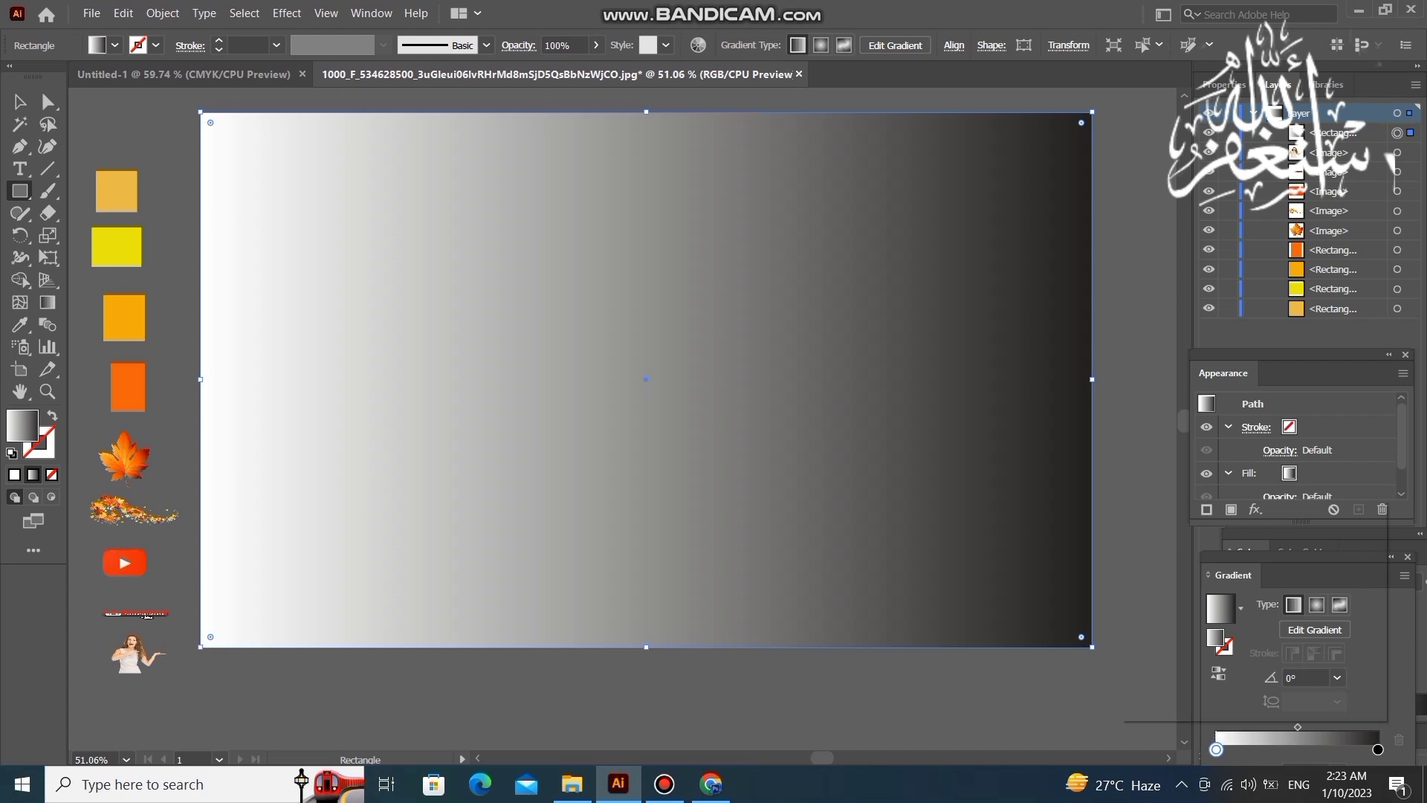
double_click(1216, 749)
left_click(1139, 616)
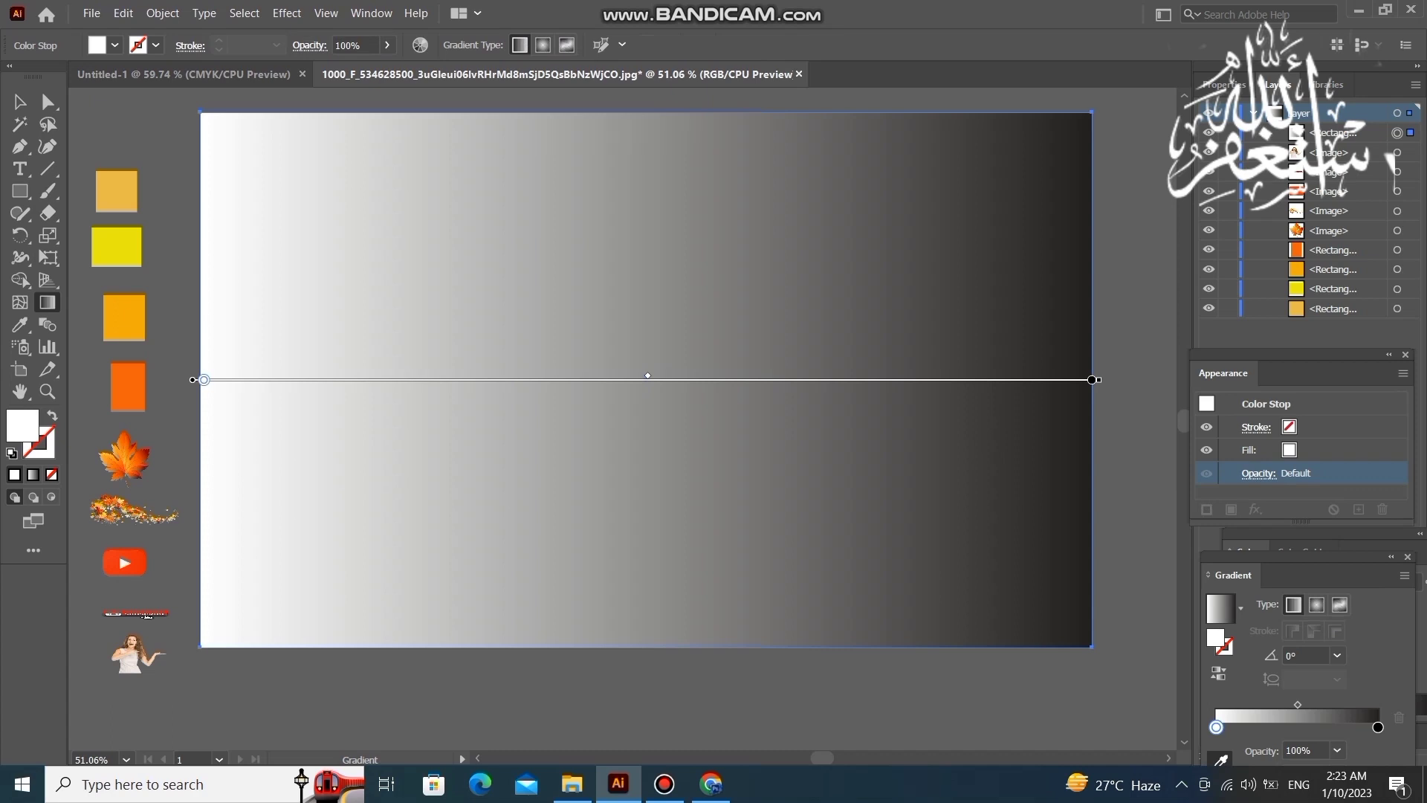
left_click(124, 317)
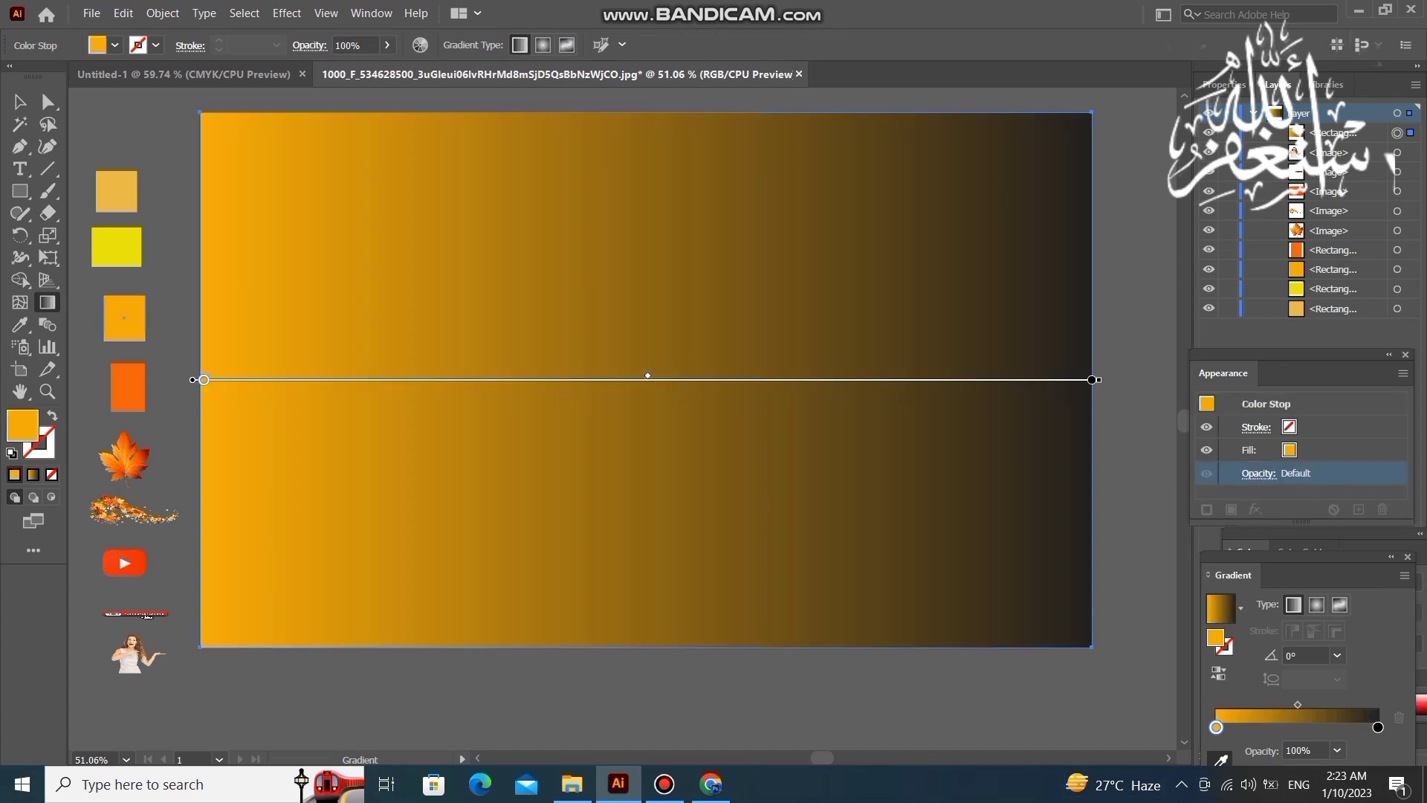
Eyedrop the deep orange sample into the gradient's end stop.
left_click(1378, 727)
double_click(1378, 727)
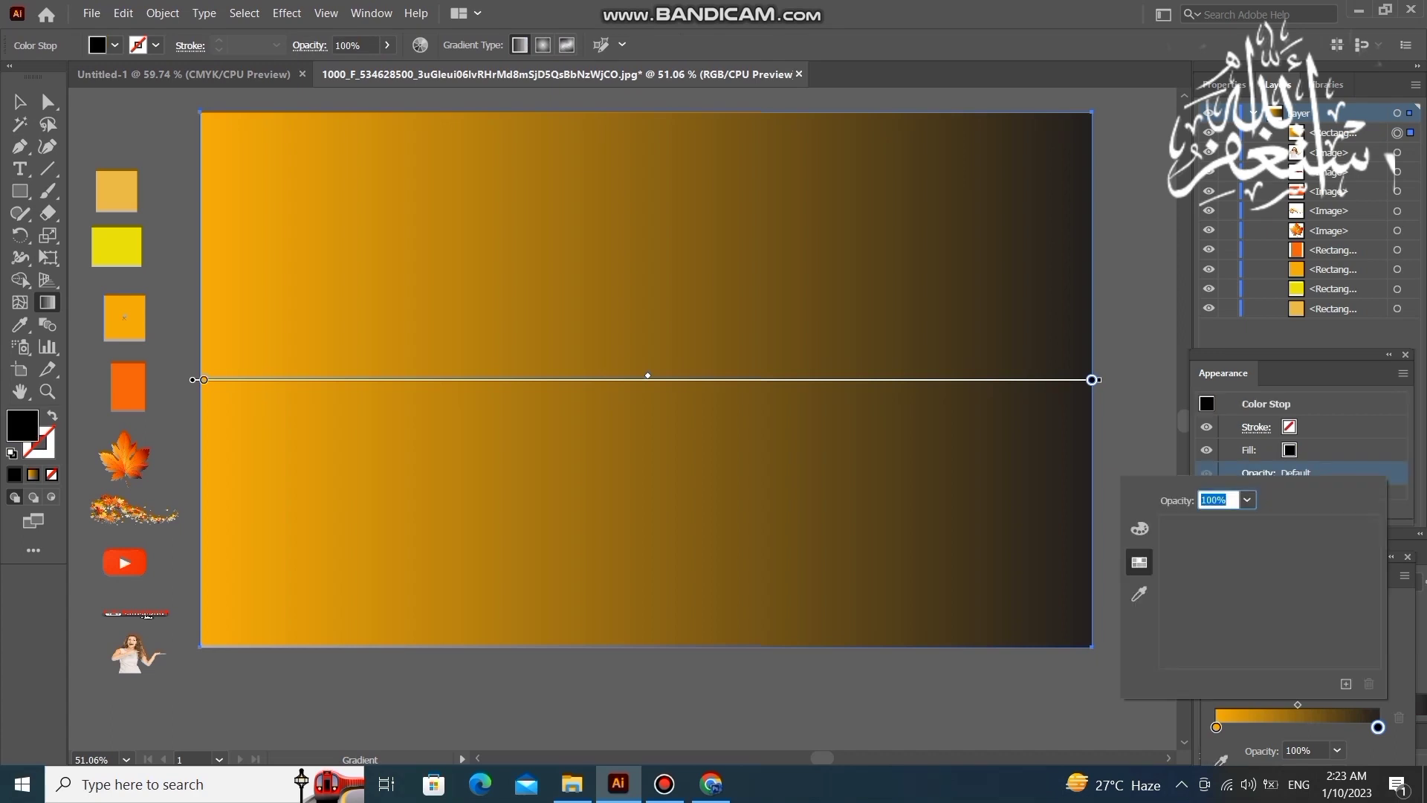
left_click(1140, 594)
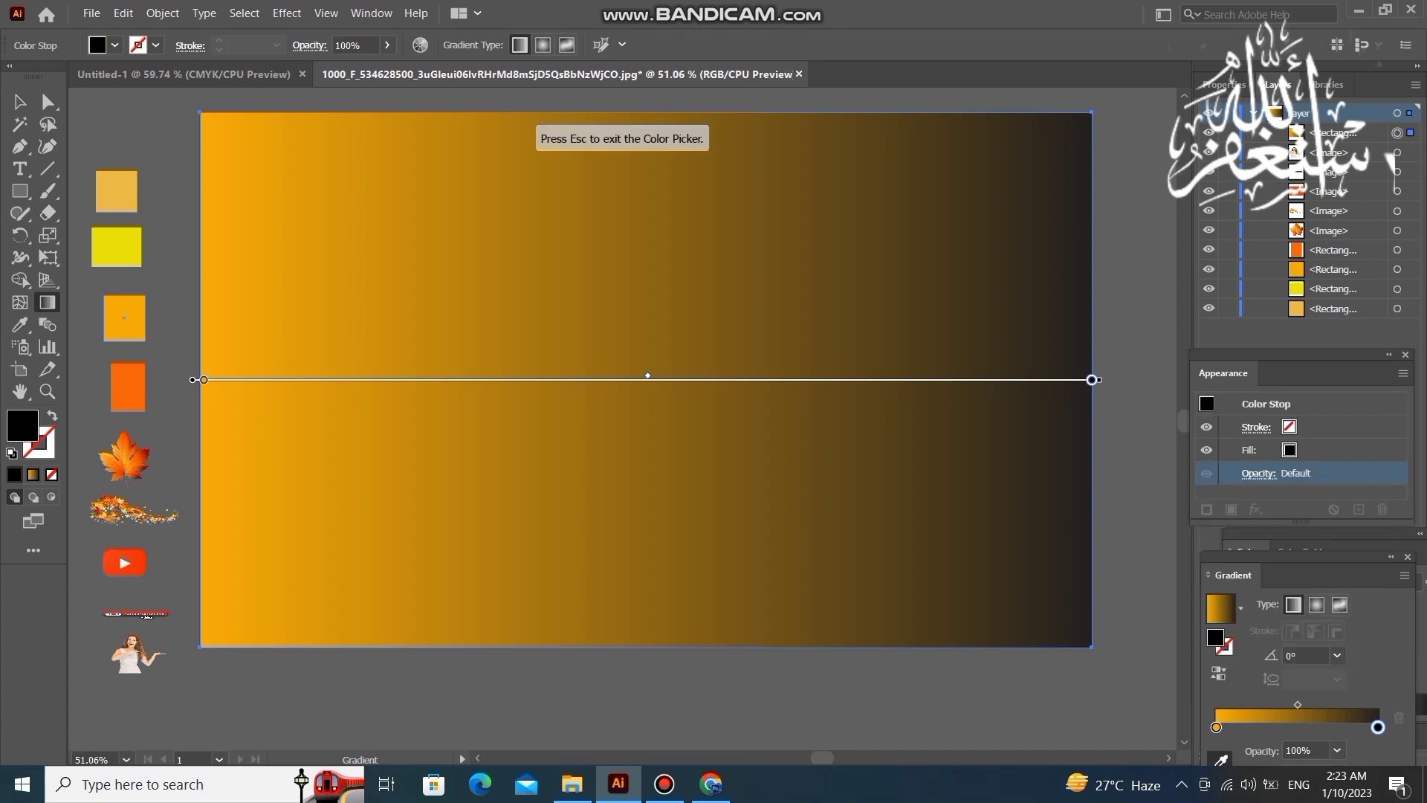
left_click(116, 247)
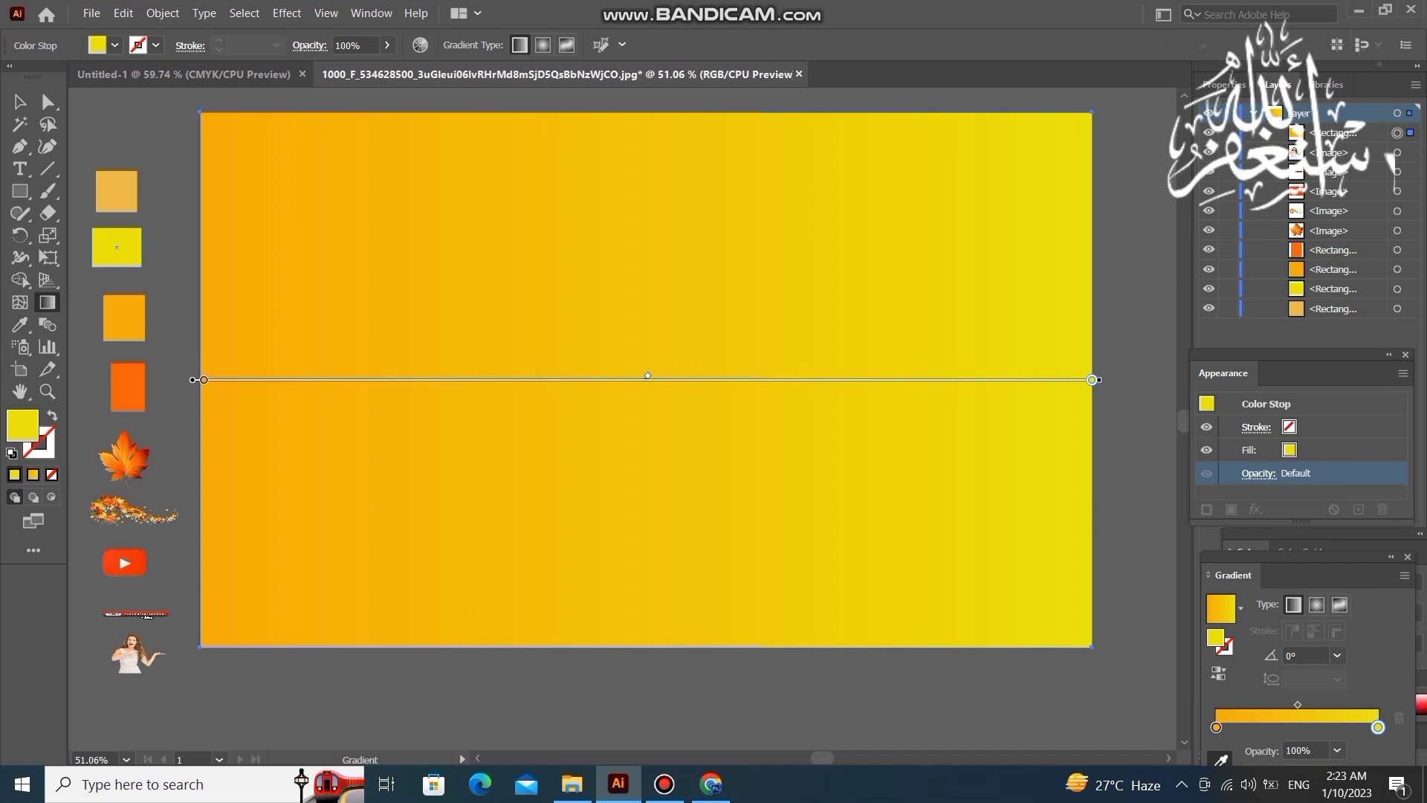
left_click(128, 386)
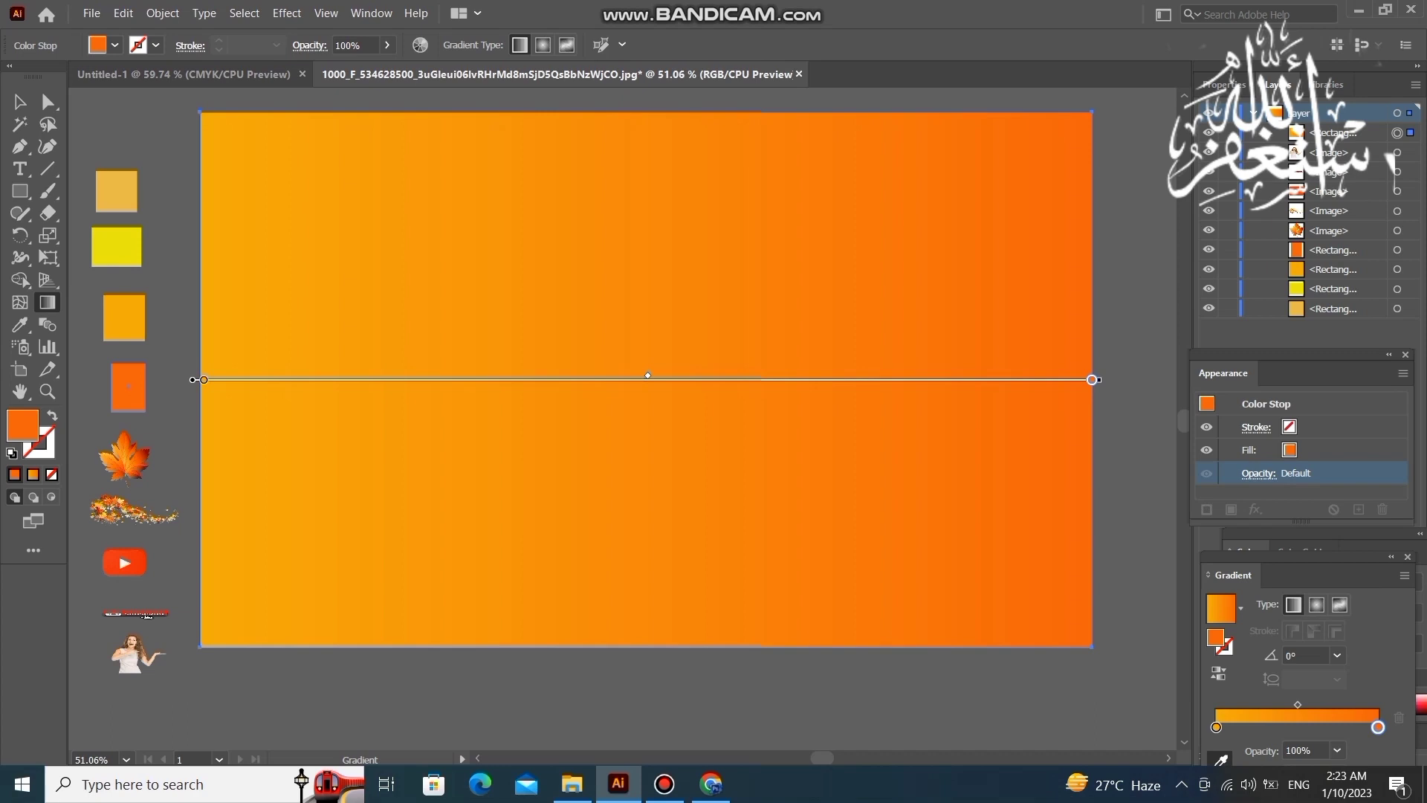
left_click(1216, 727)
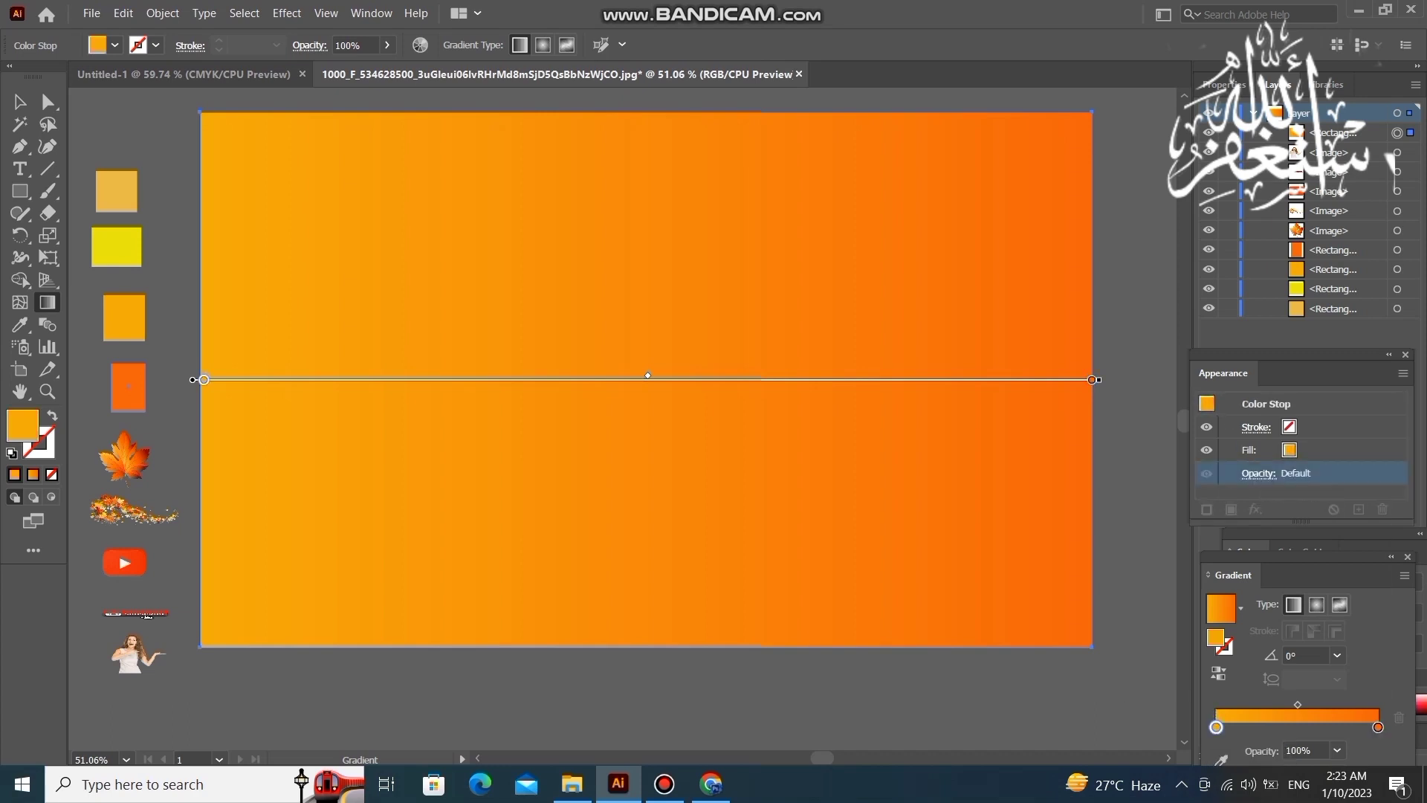
Add a yellow middle stop and arrange the stops into orange–yellow–orange.
left_click_drag(1216, 727, 1235, 727)
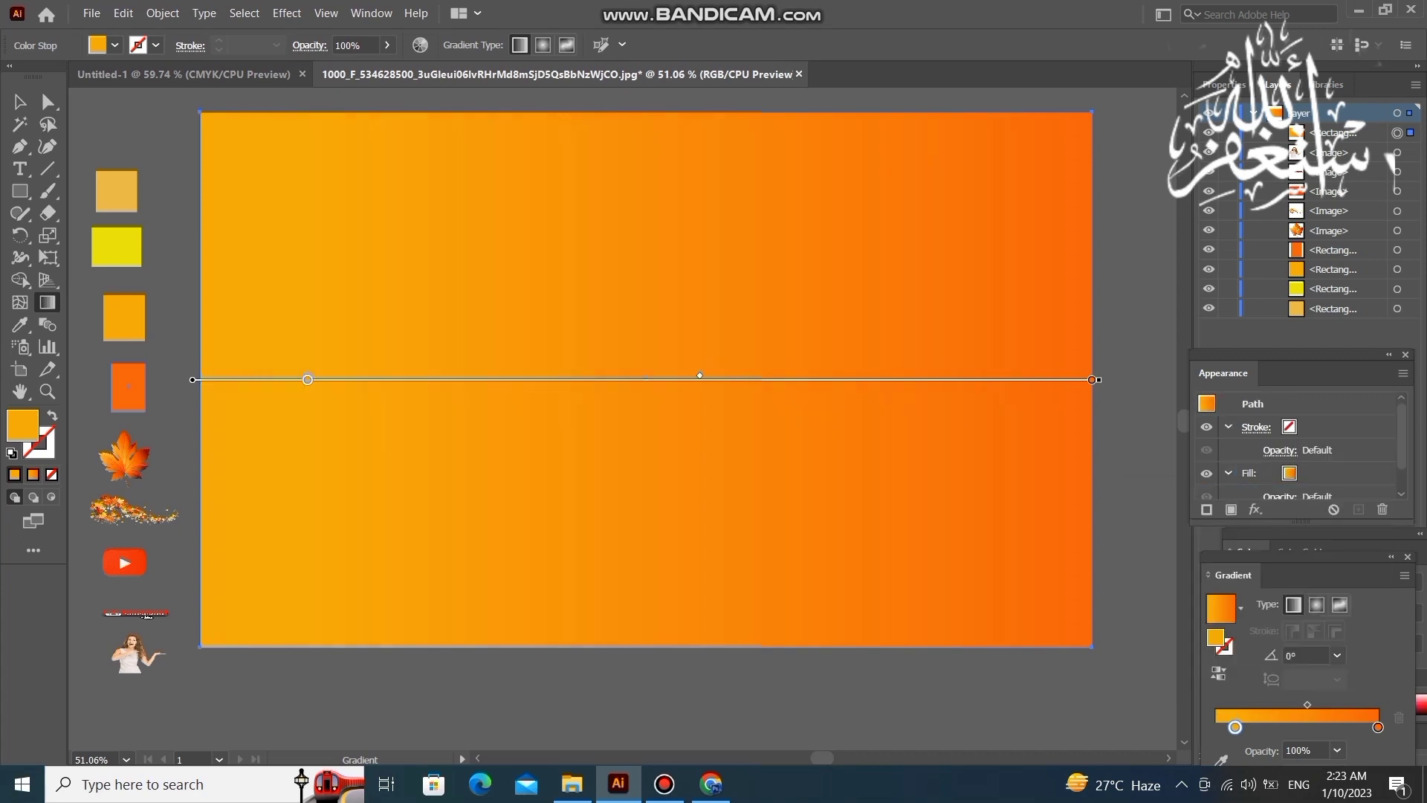
left_click(1378, 728)
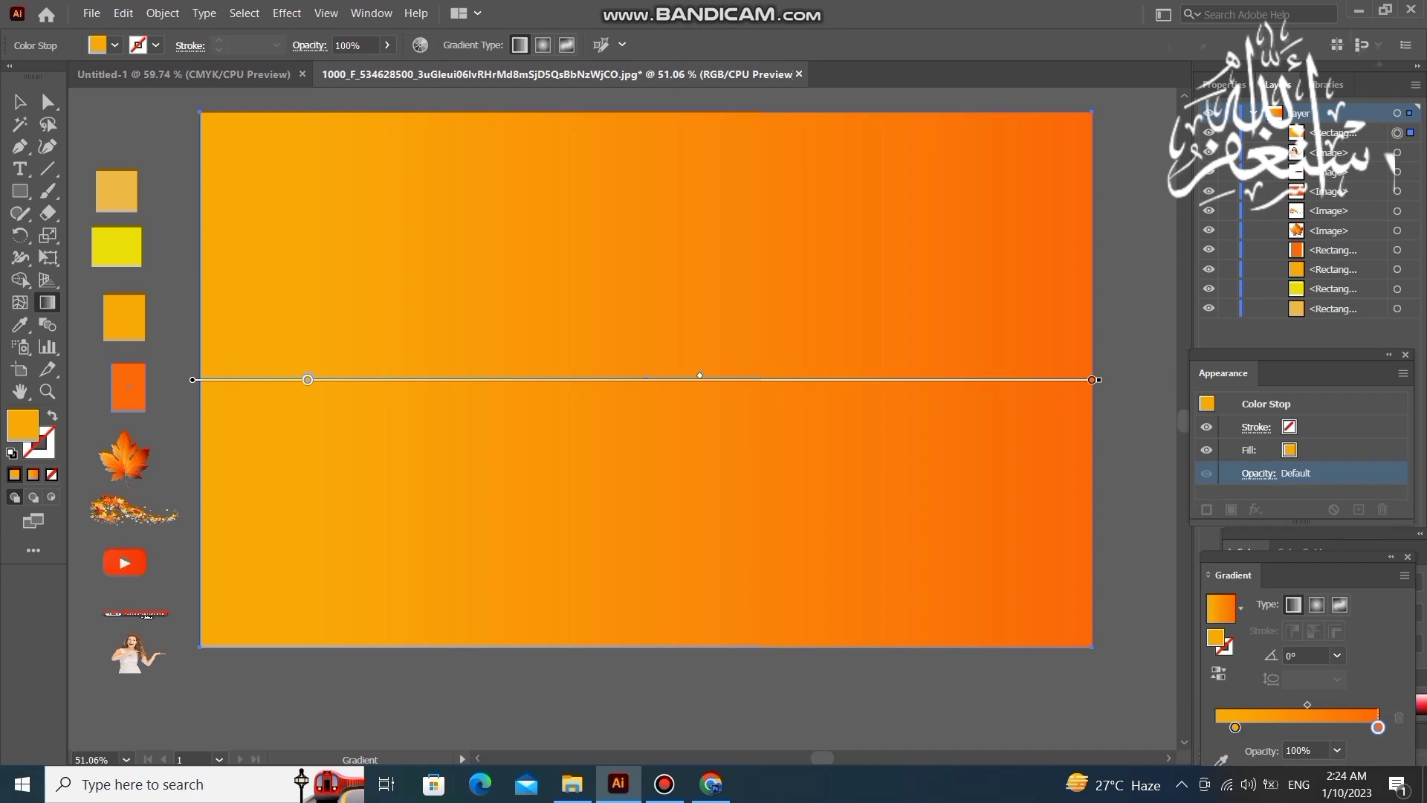
mouse_move(1378, 727)
left_mouse_down()
mouse_move(1224, 727)
mouse_move(1302, 727)
left_mouse_up()
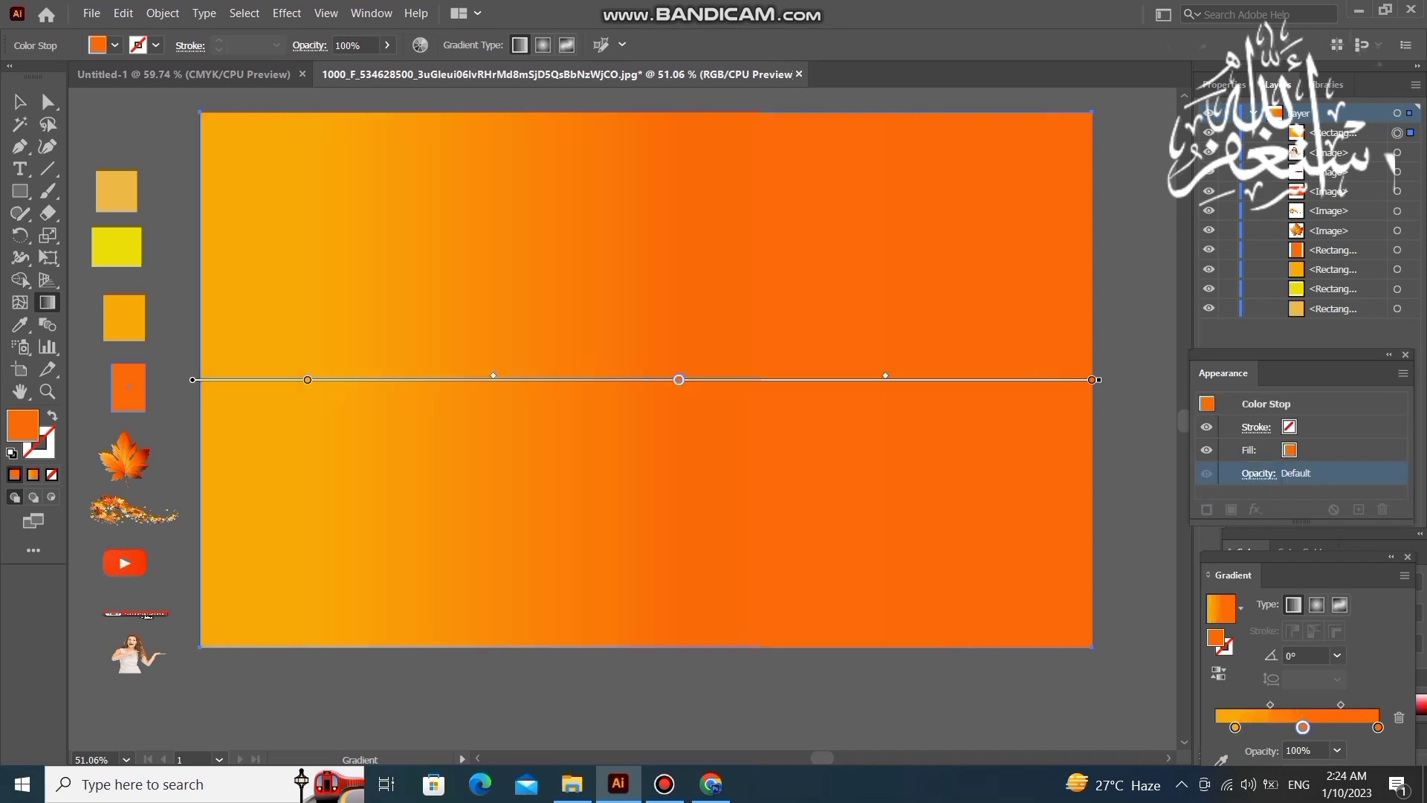
left_click_drag(1302, 727, 1296, 727)
mouse_move(1296, 727)
left_mouse_down()
mouse_move(1221, 727)
mouse_move(1287, 727)
left_mouse_up()
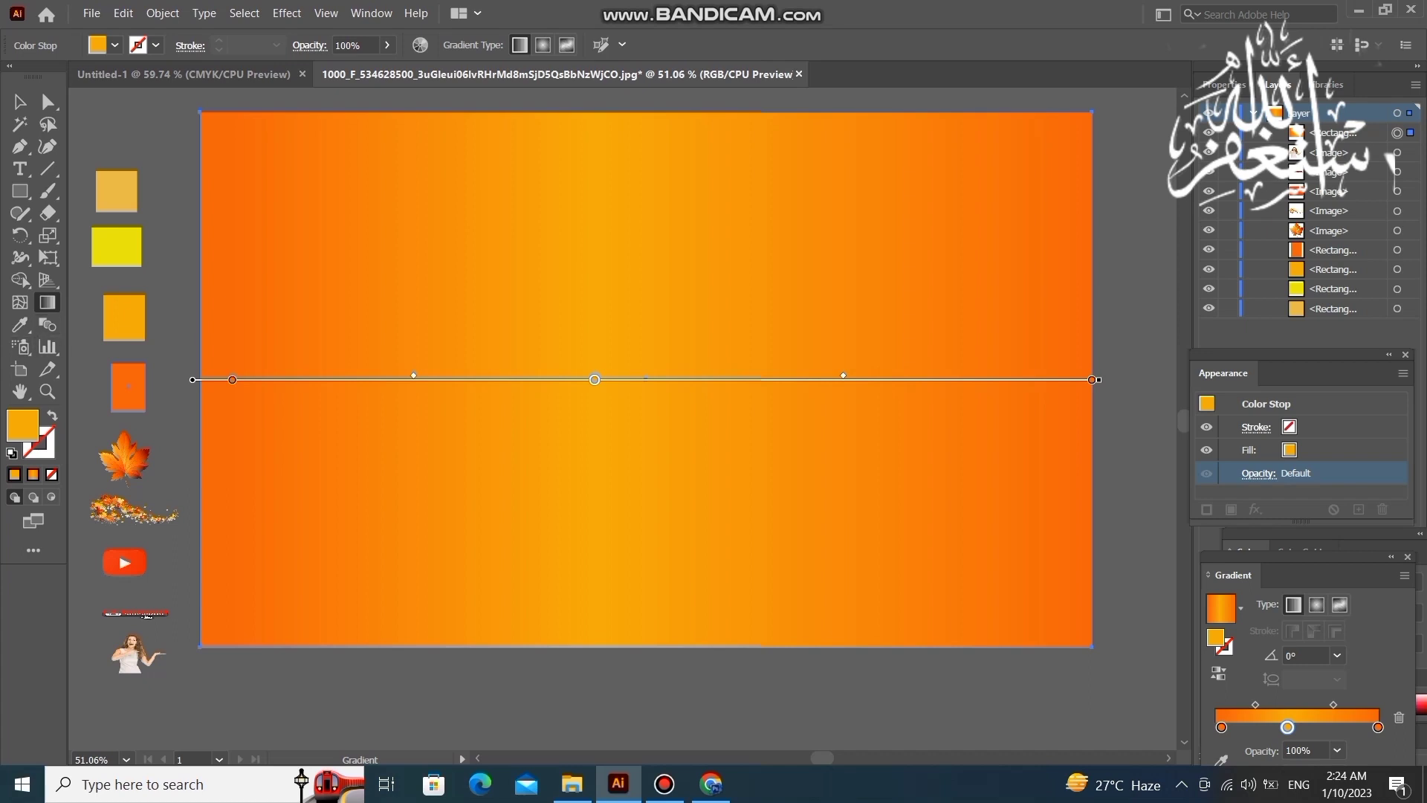
Drag the gradient diagonally across the rectangle to about -145°, then return to Selection.
left_click_drag(1025, 119, 81, 723)
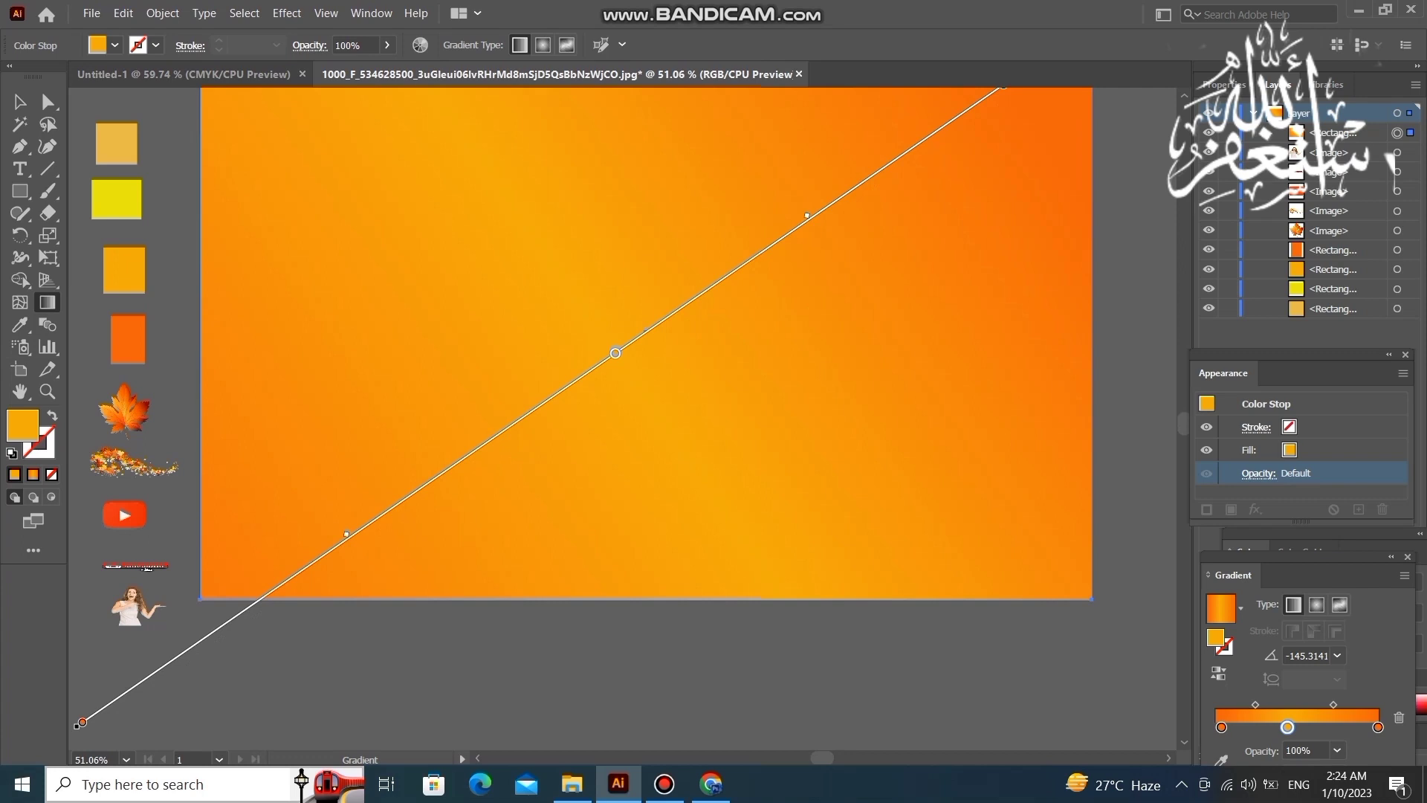
scroll(617, 417, "up", 2)
key("v")
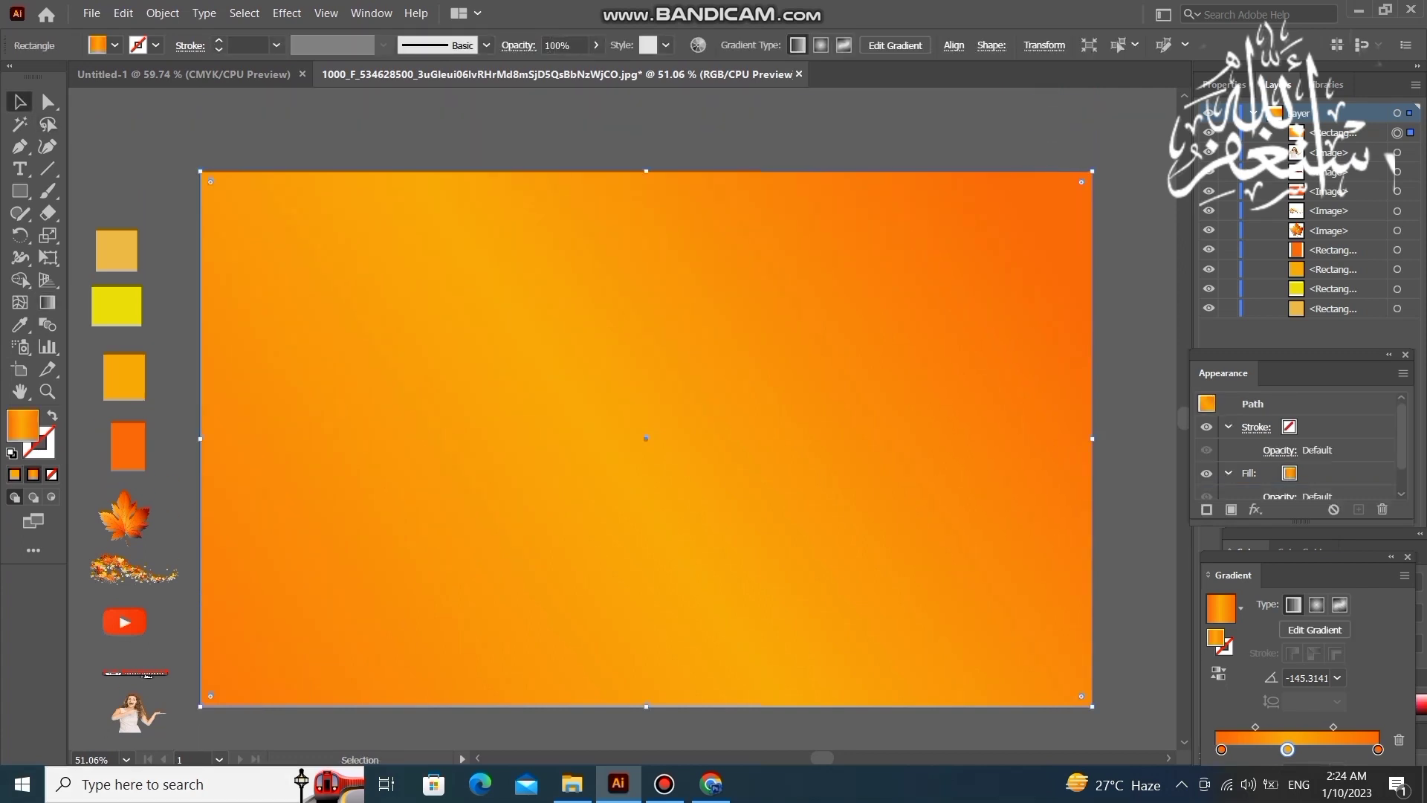
left_click(138, 713)
scroll(137, 714, "down", 1)
Bring the maple leaf onto the artboard in front of the background, enlarged, at left.
left_click(125, 459)
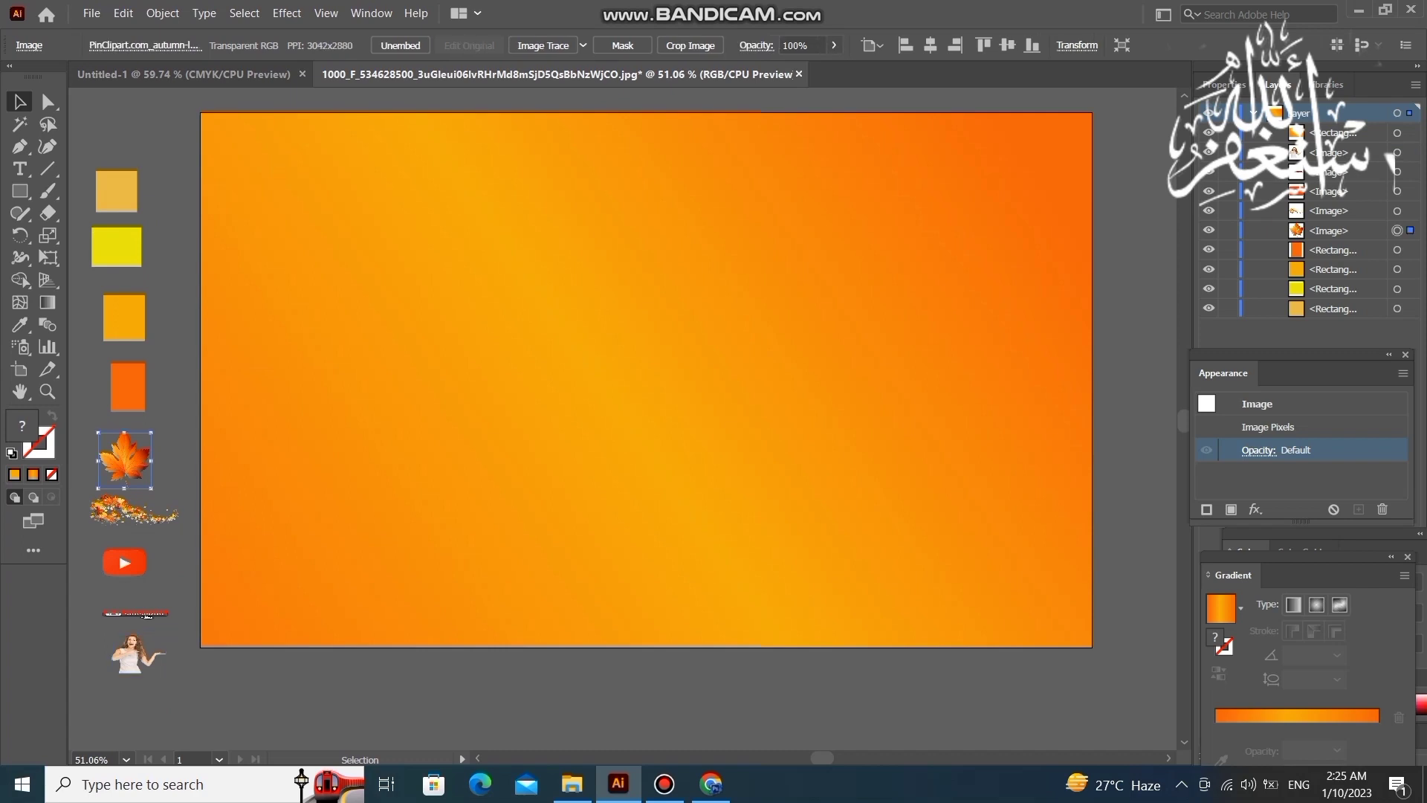
left_click_drag(124, 459, 237, 149)
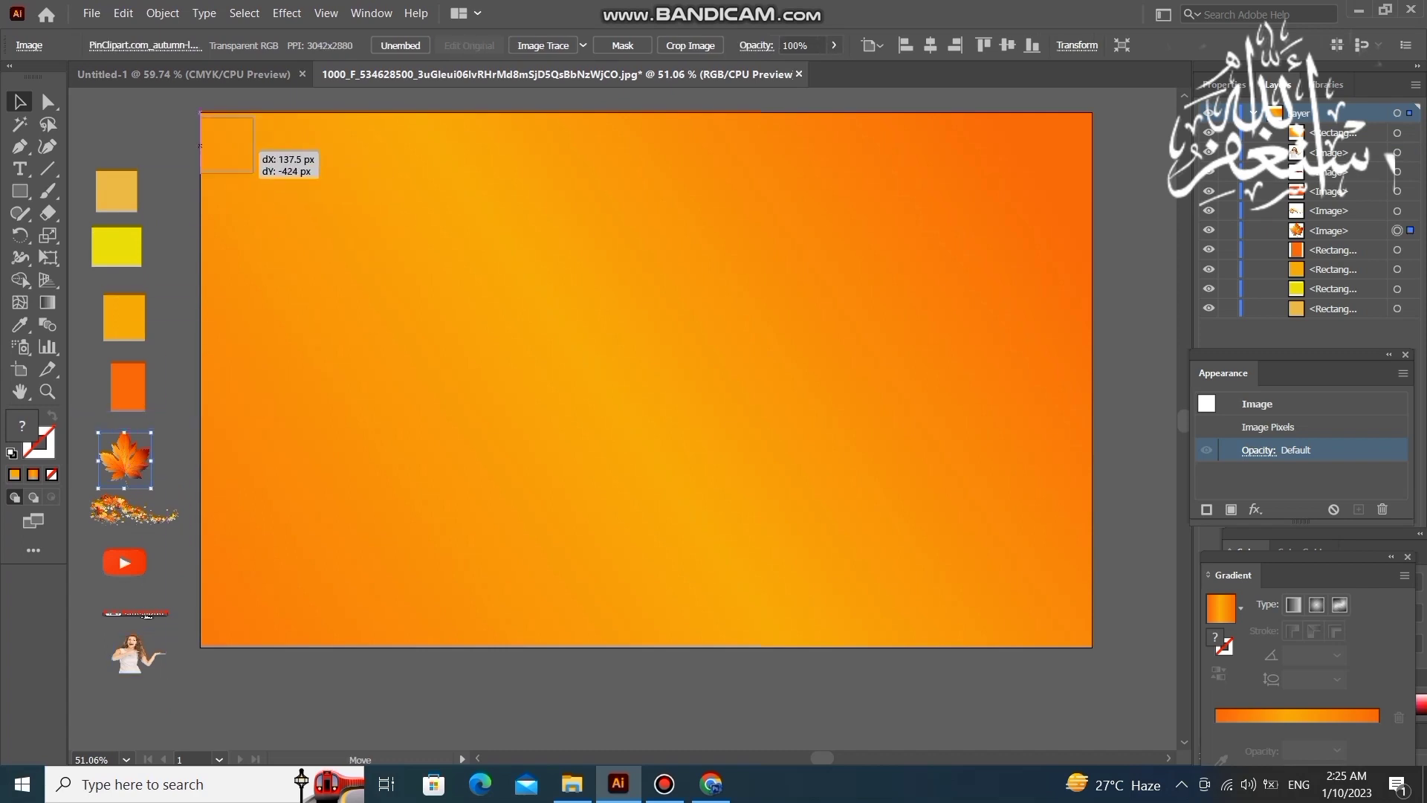
right_click(239, 156)
mouse_move(288, 291)
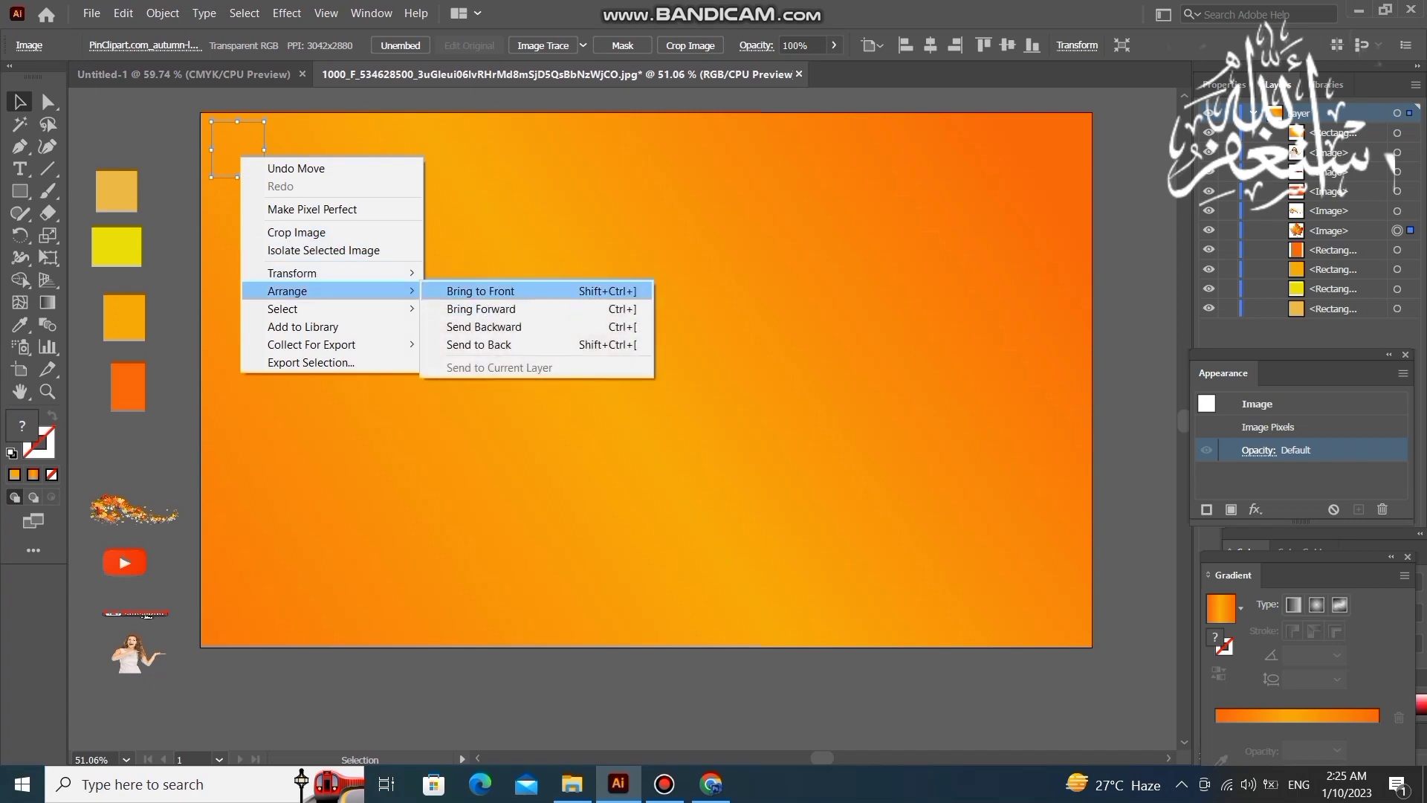
left_click(480, 291)
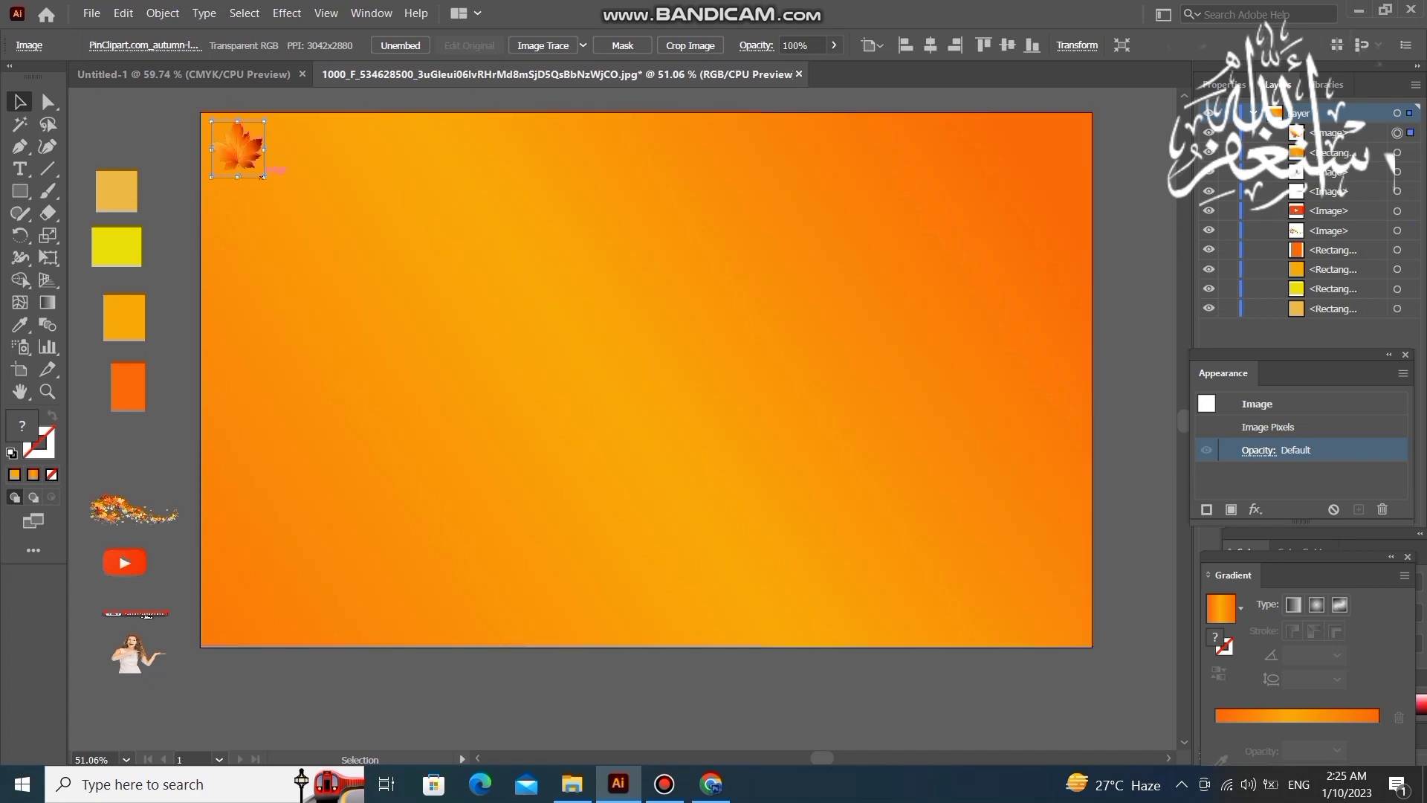
left_click_drag(272, 171, 349, 266)
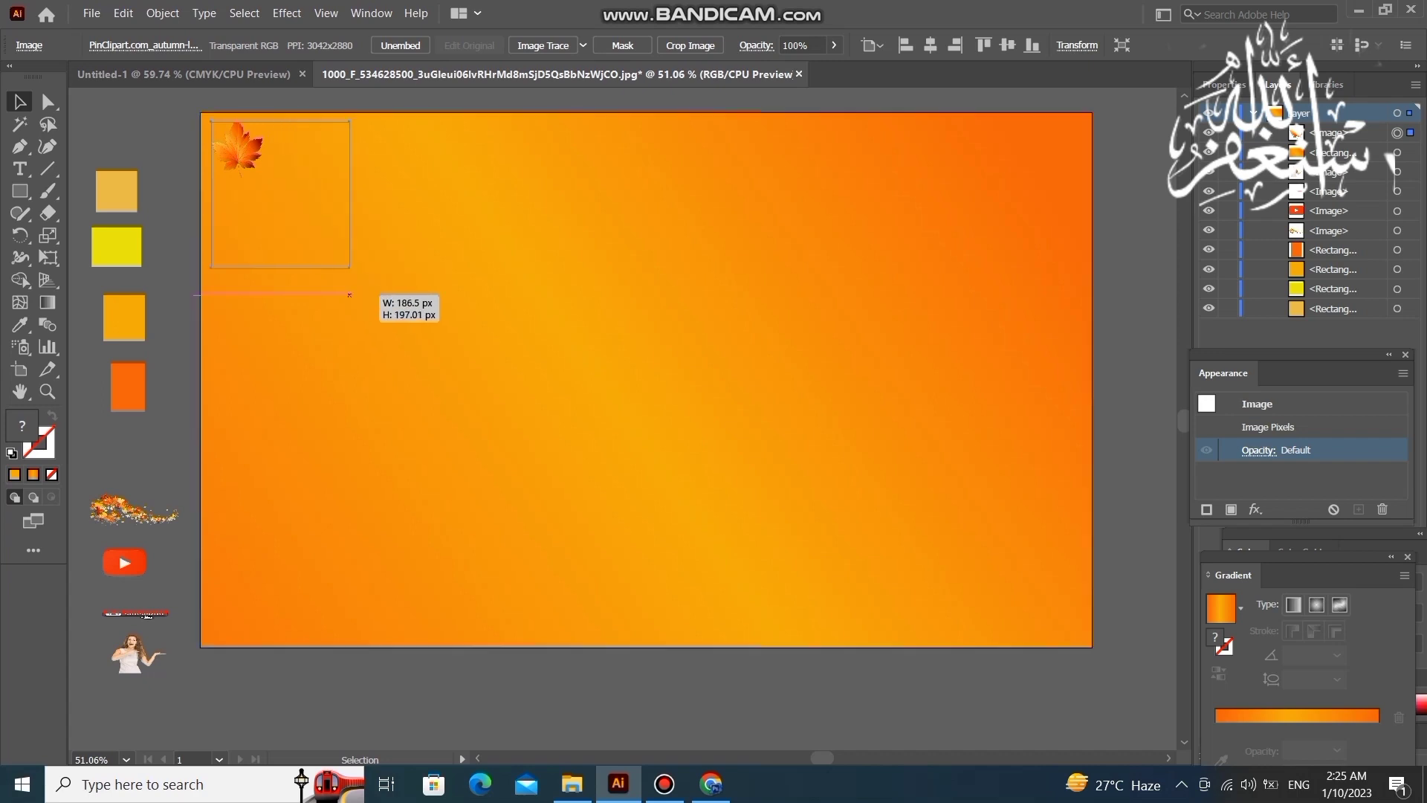
left_click_drag(320, 201, 348, 360)
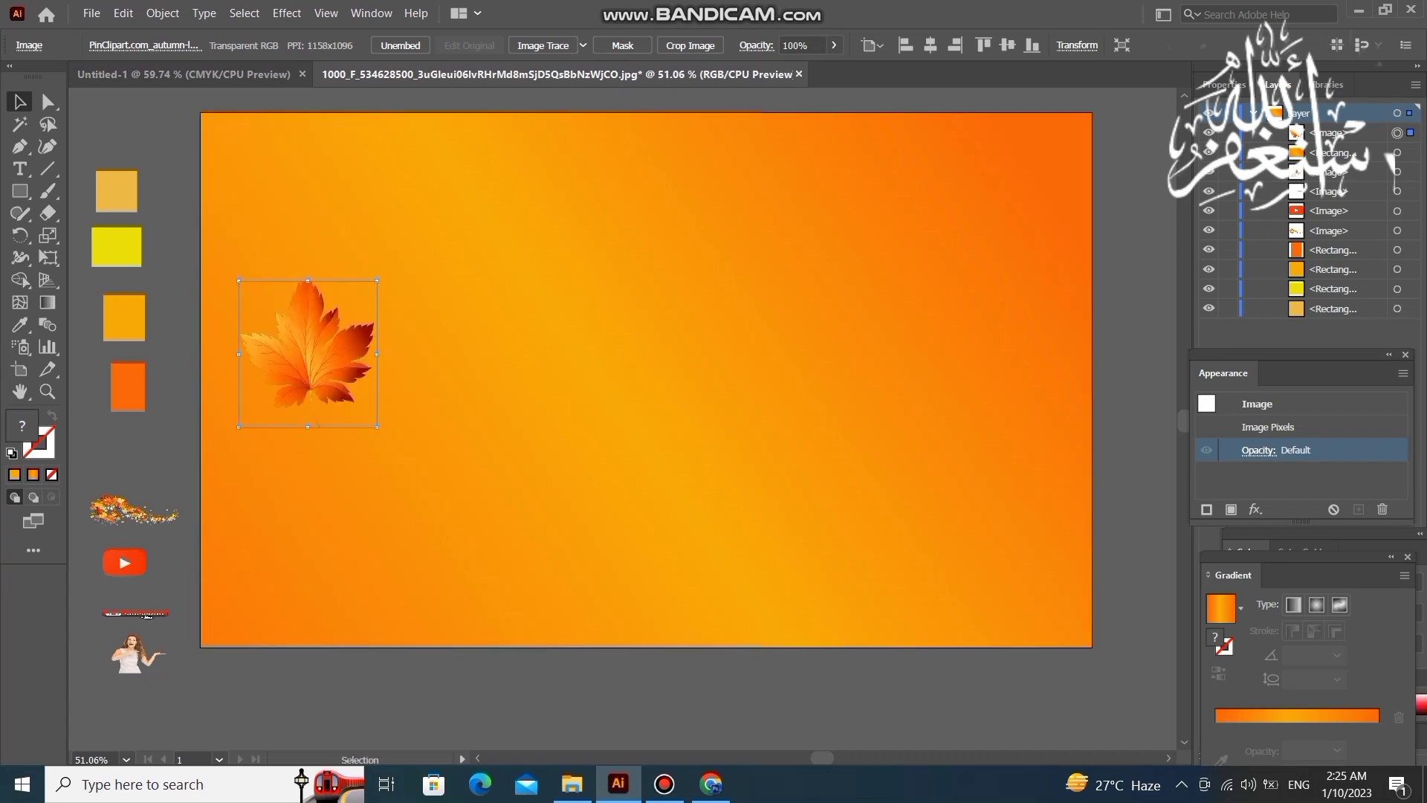
Copy the leaf and Paste in Front several stacked copies.
left_click(123, 13)
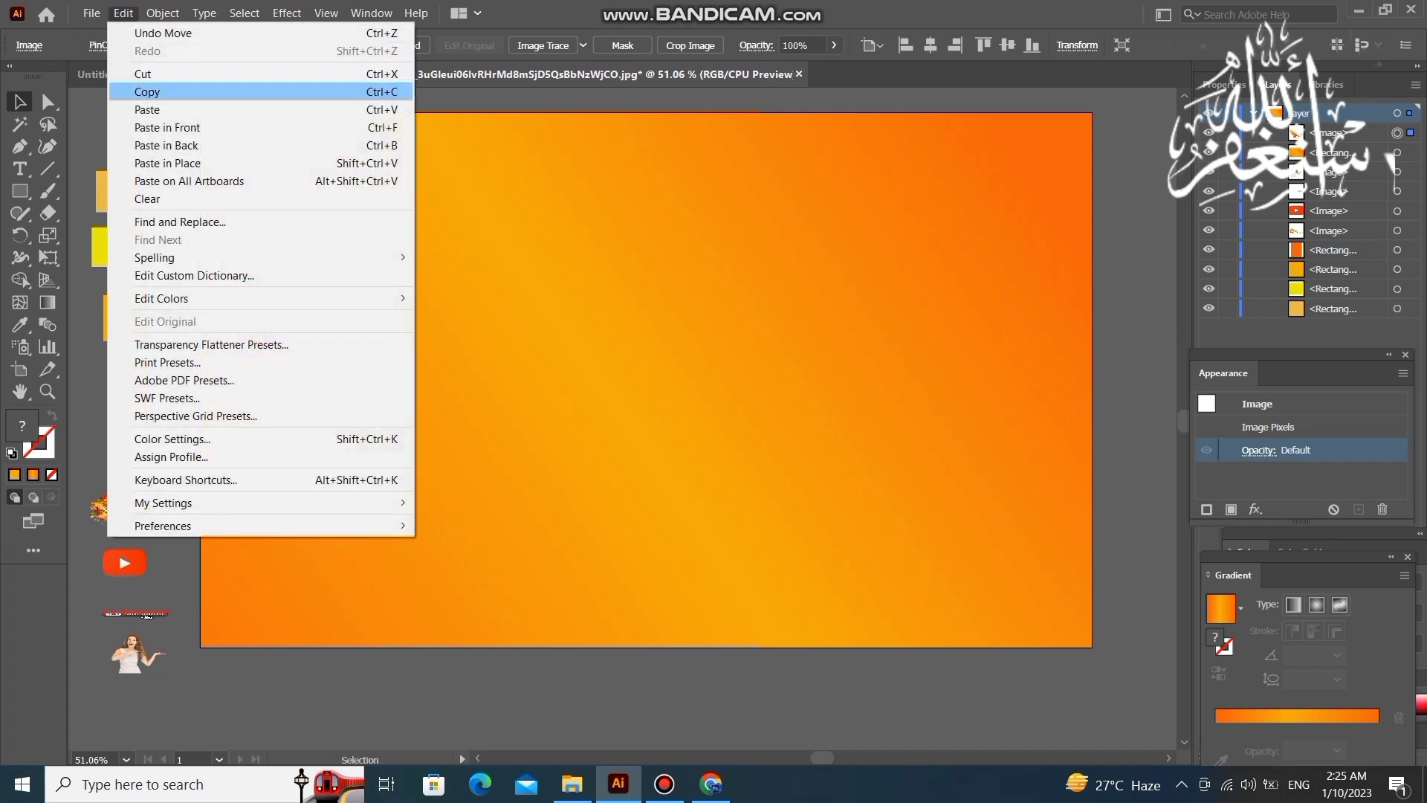
left_click(149, 92)
left_click(123, 13)
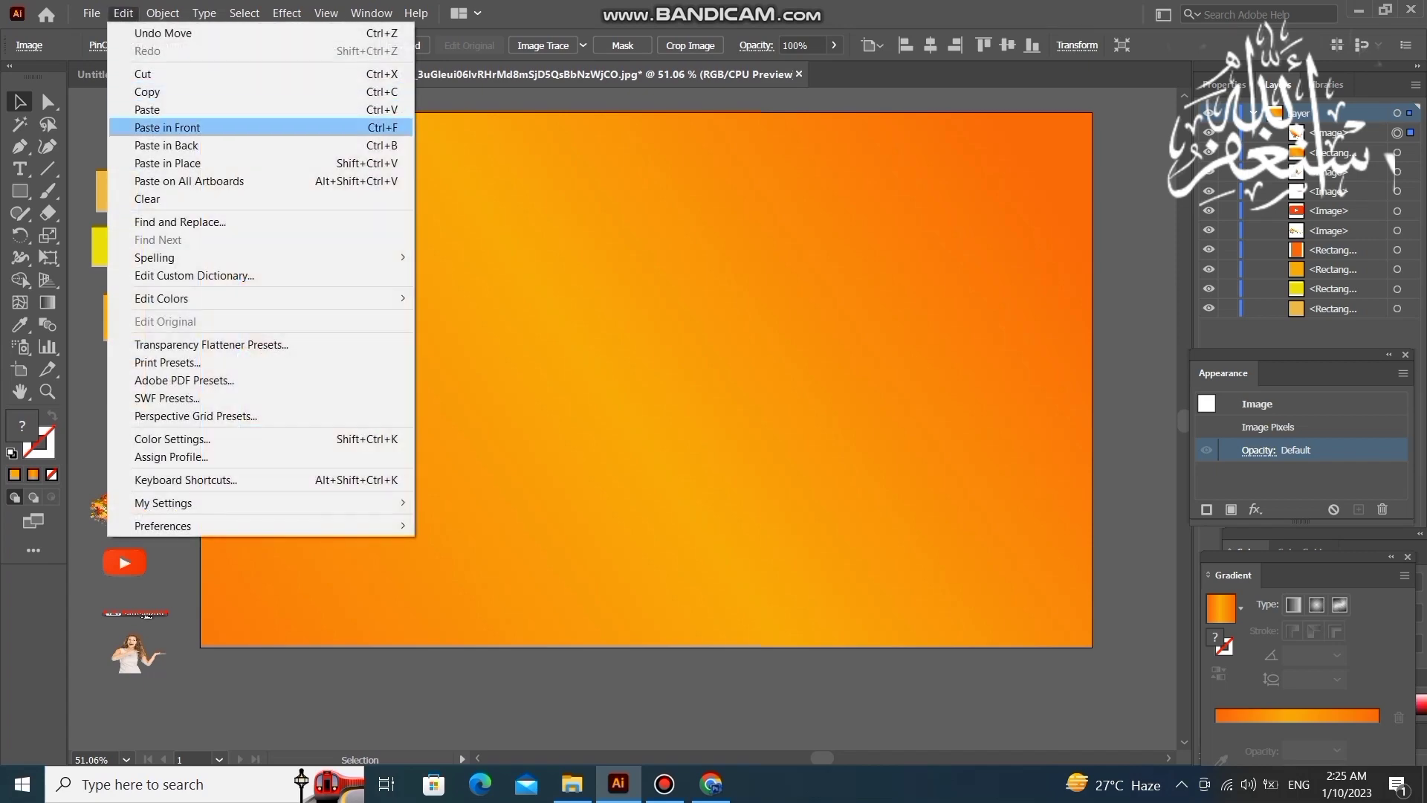
left_click(167, 127)
left_click(122, 13)
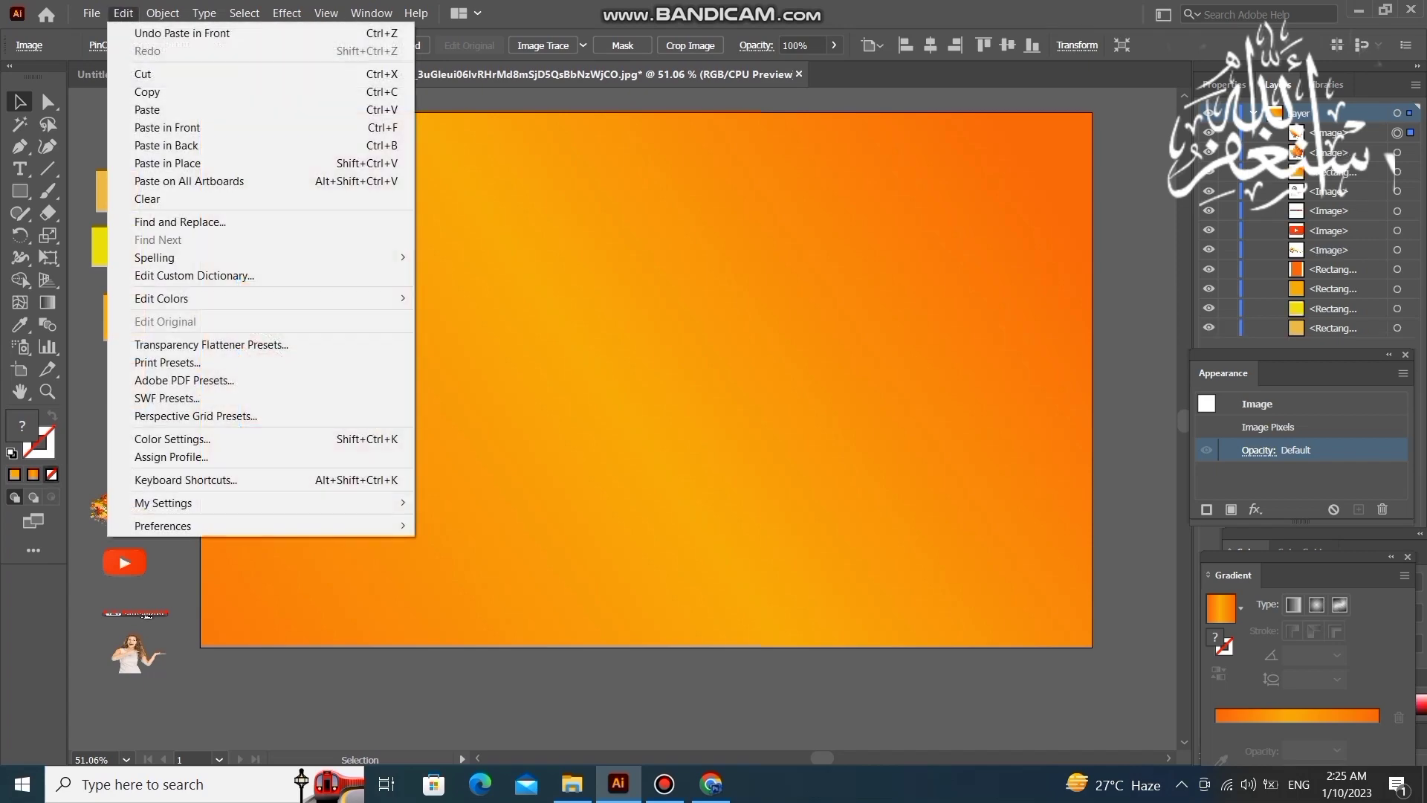
left_click(167, 127)
left_click(123, 12)
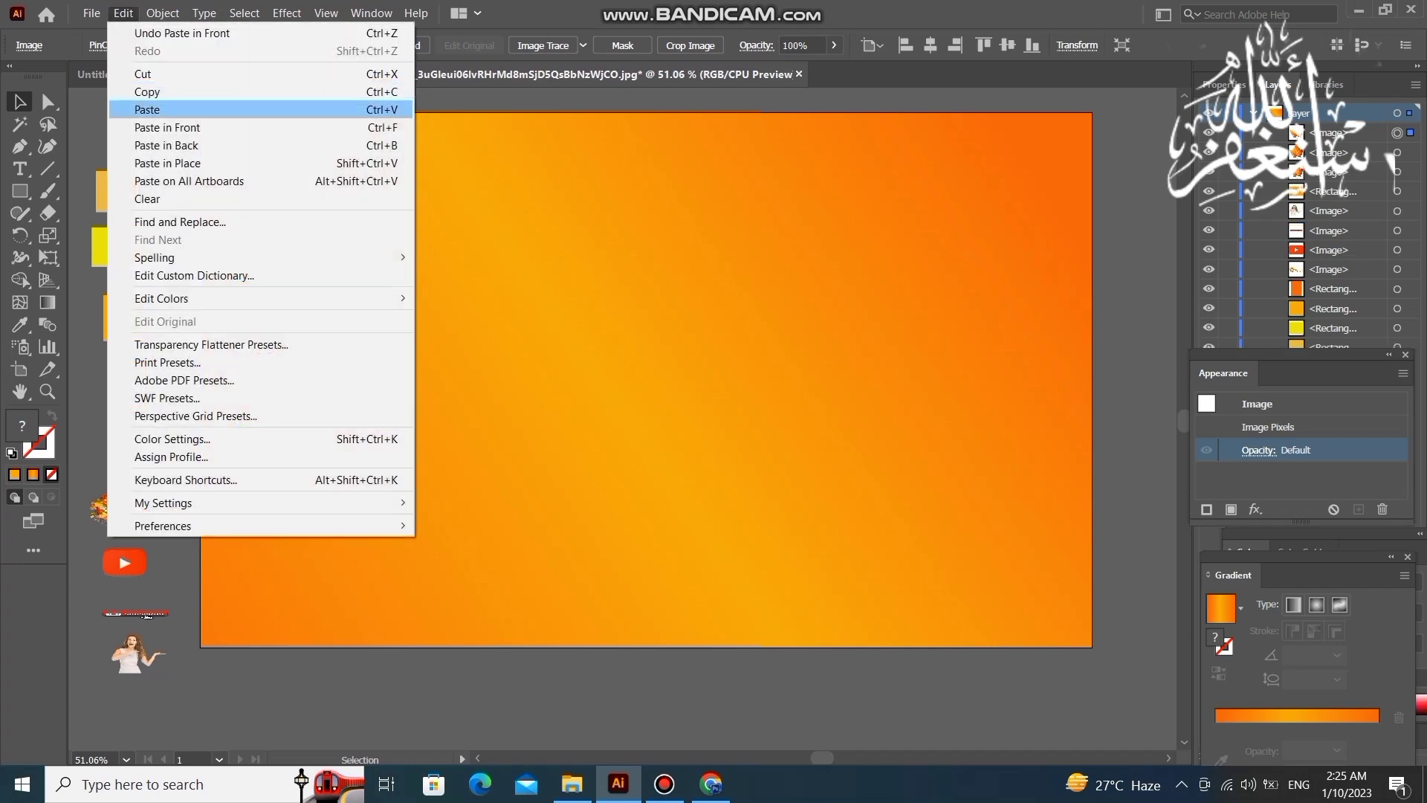
left_click(167, 127)
left_click(122, 13)
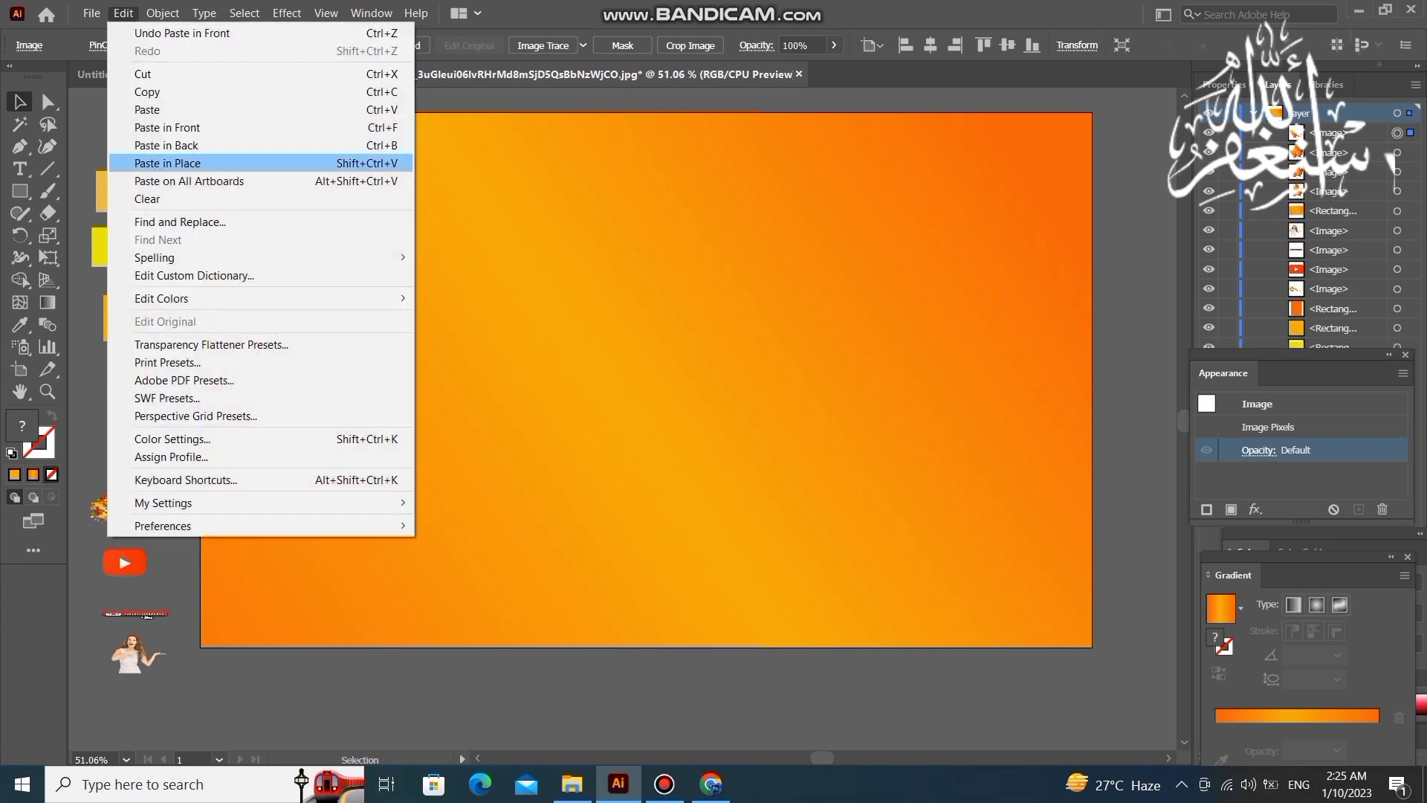
left_click(167, 127)
left_click(123, 13)
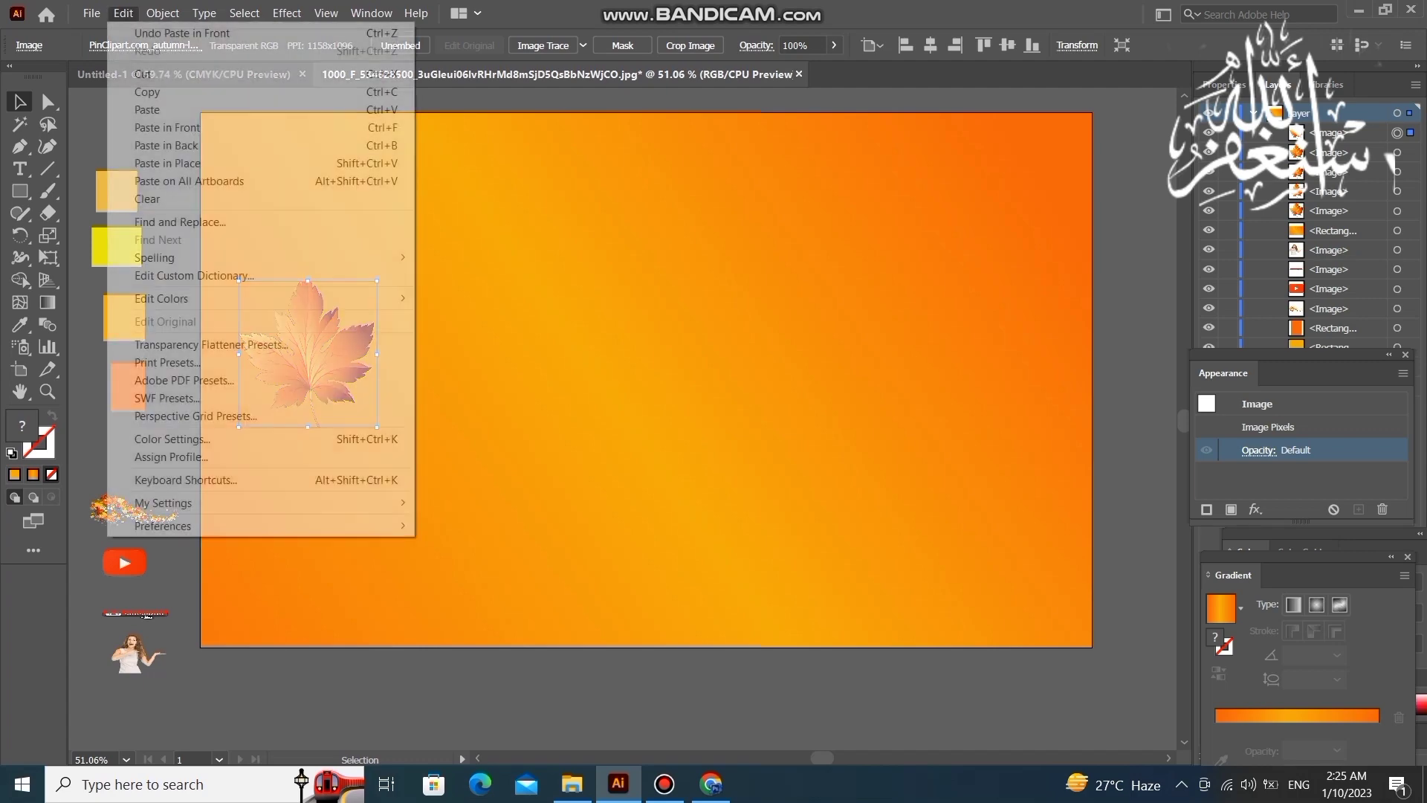
left_click(167, 127)
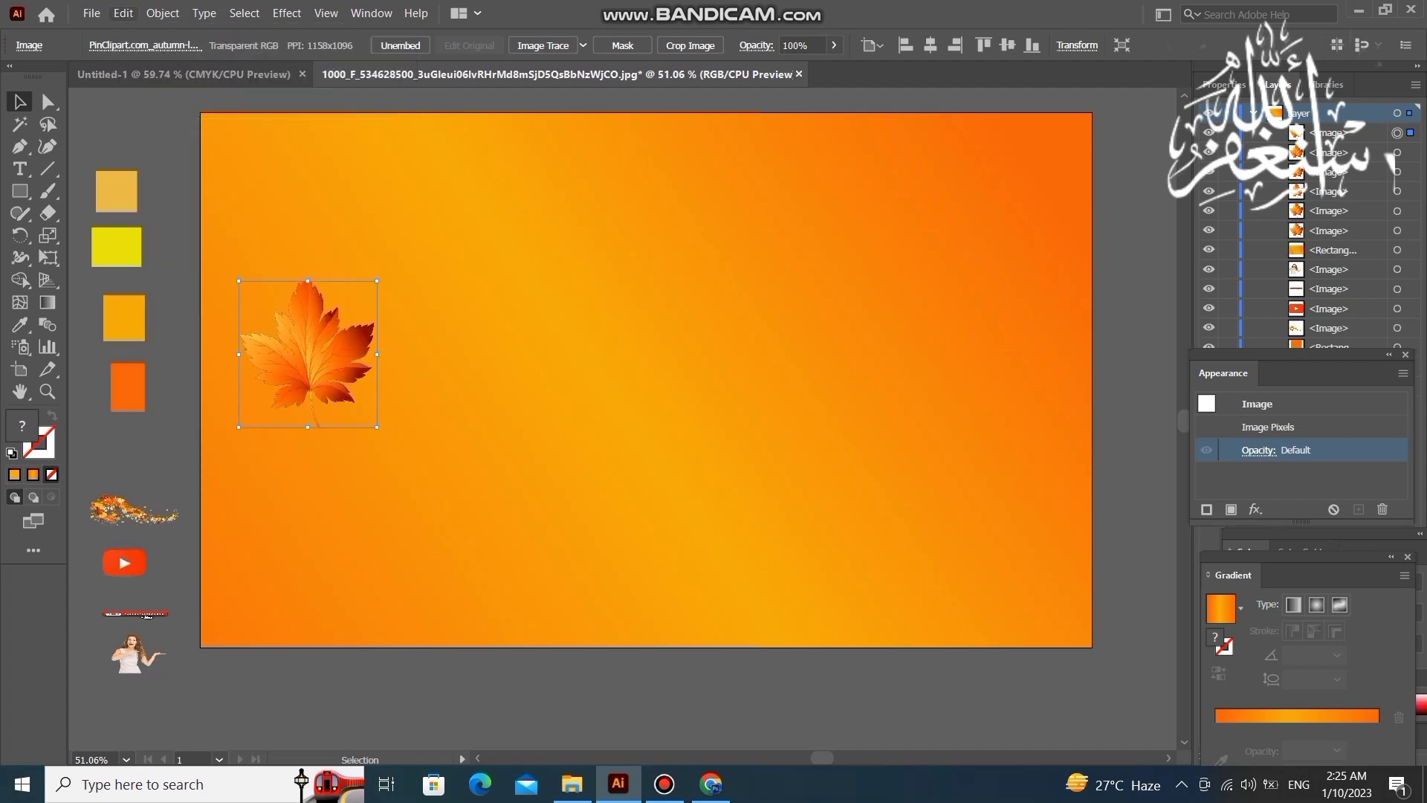
left_click(123, 12)
left_click(168, 127)
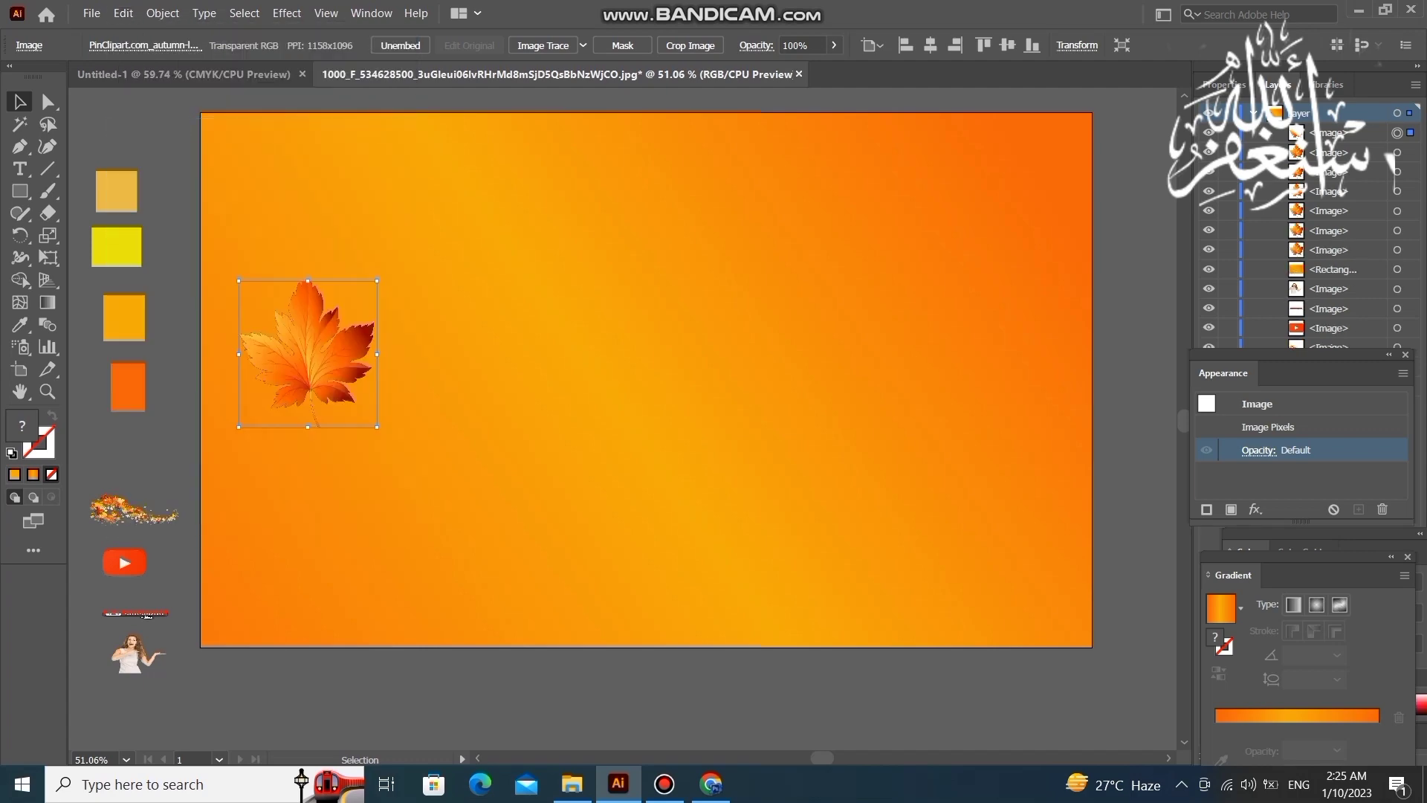
left_click(123, 12)
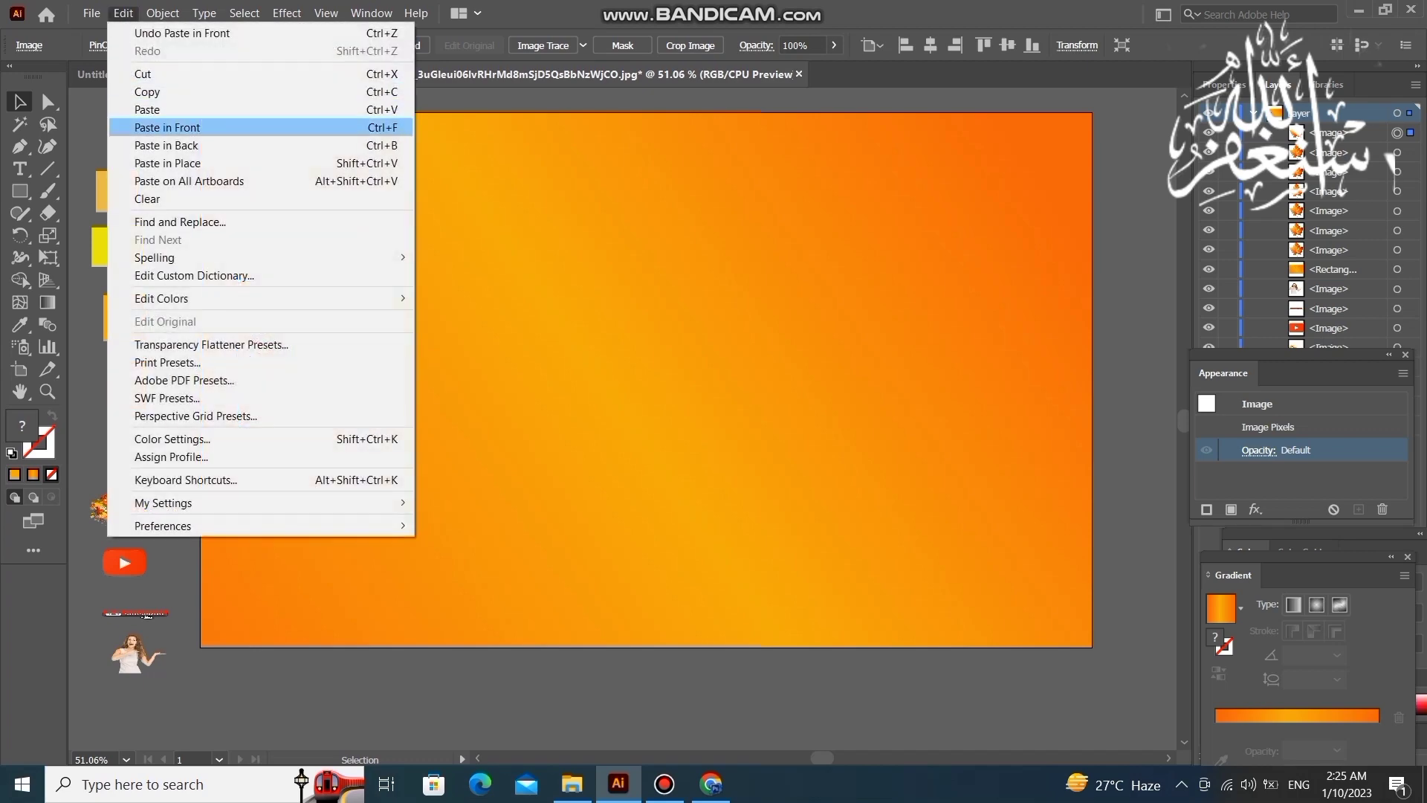
left_click(168, 127)
Drag and duplicate leaf copies across the left and centre of the background.
left_click_drag(366, 354, 567, 274)
mouse_move(316, 340)
left_mouse_down()
mouse_move(416, 521)
mouse_move(707, 218)
left_mouse_up()
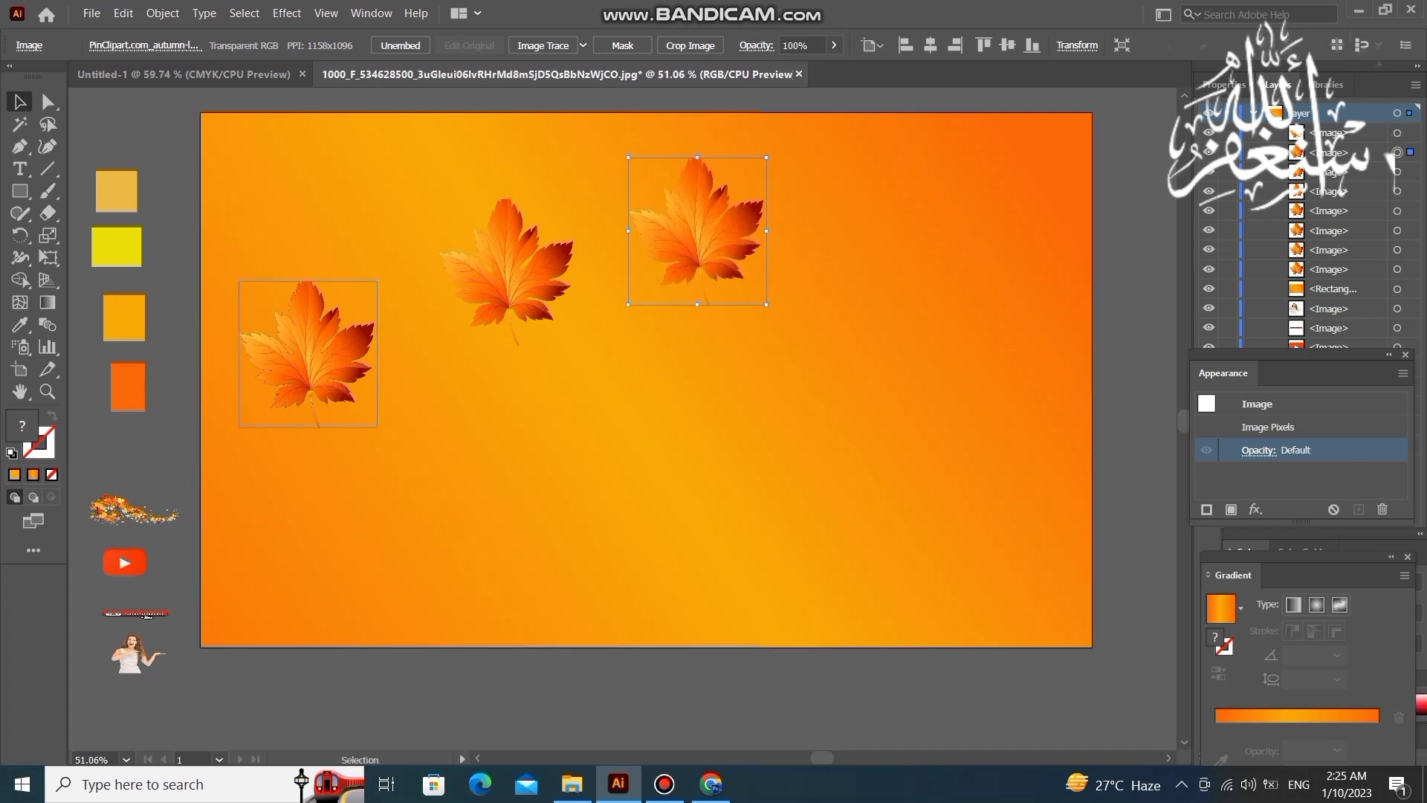
left_click_drag(316, 341, 410, 514)
left_click_drag(308, 354, 606, 525)
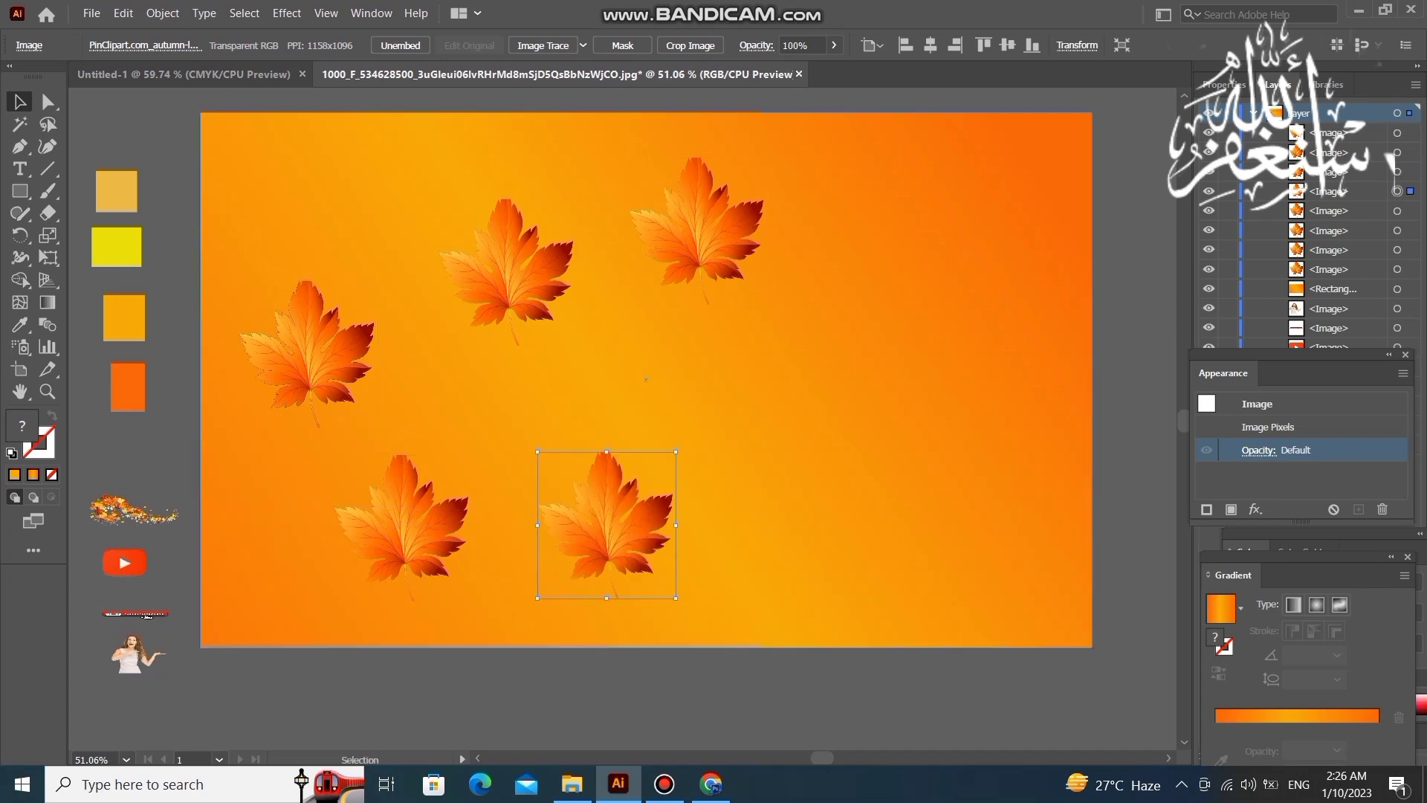
left_click_drag(307, 428, 323, 281)
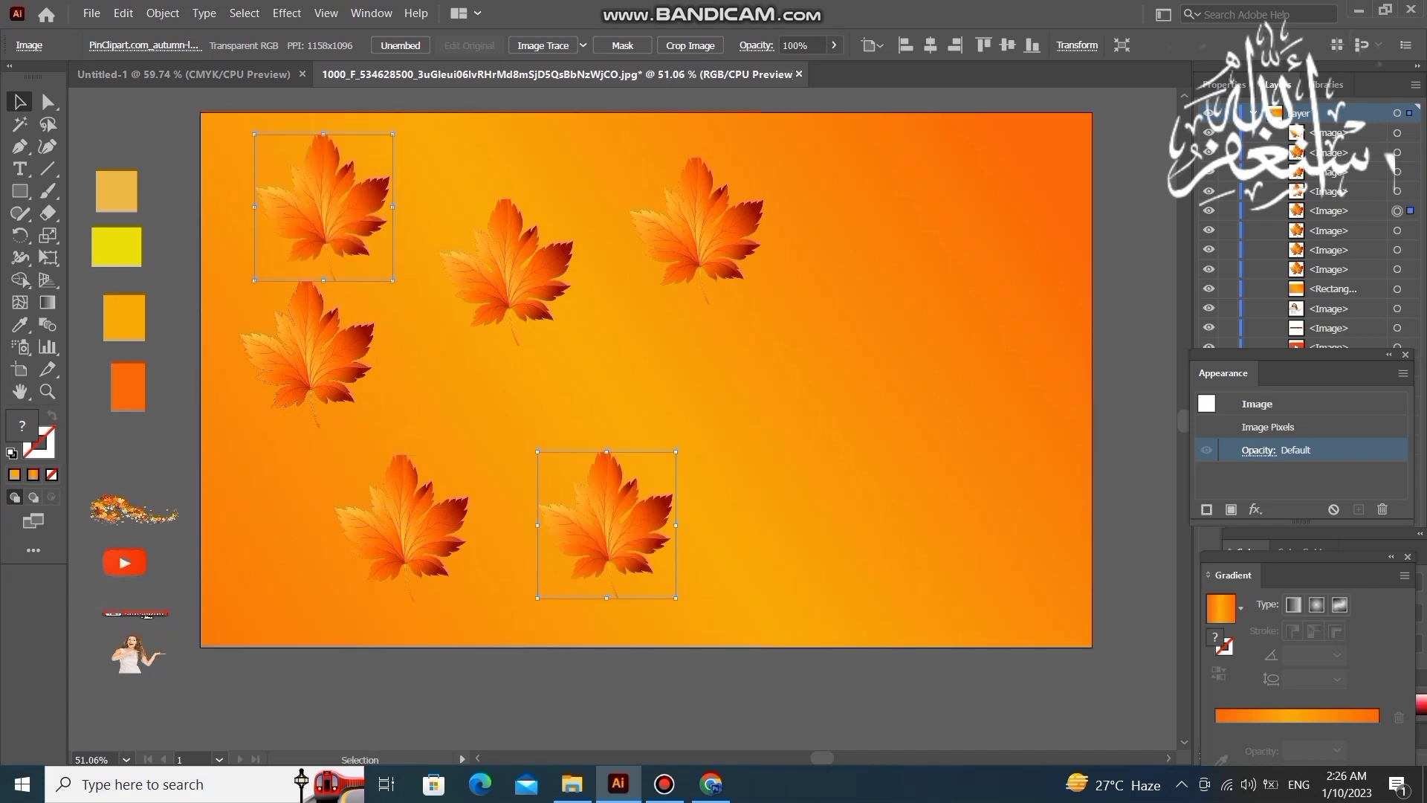
left_click_drag(307, 354, 308, 500)
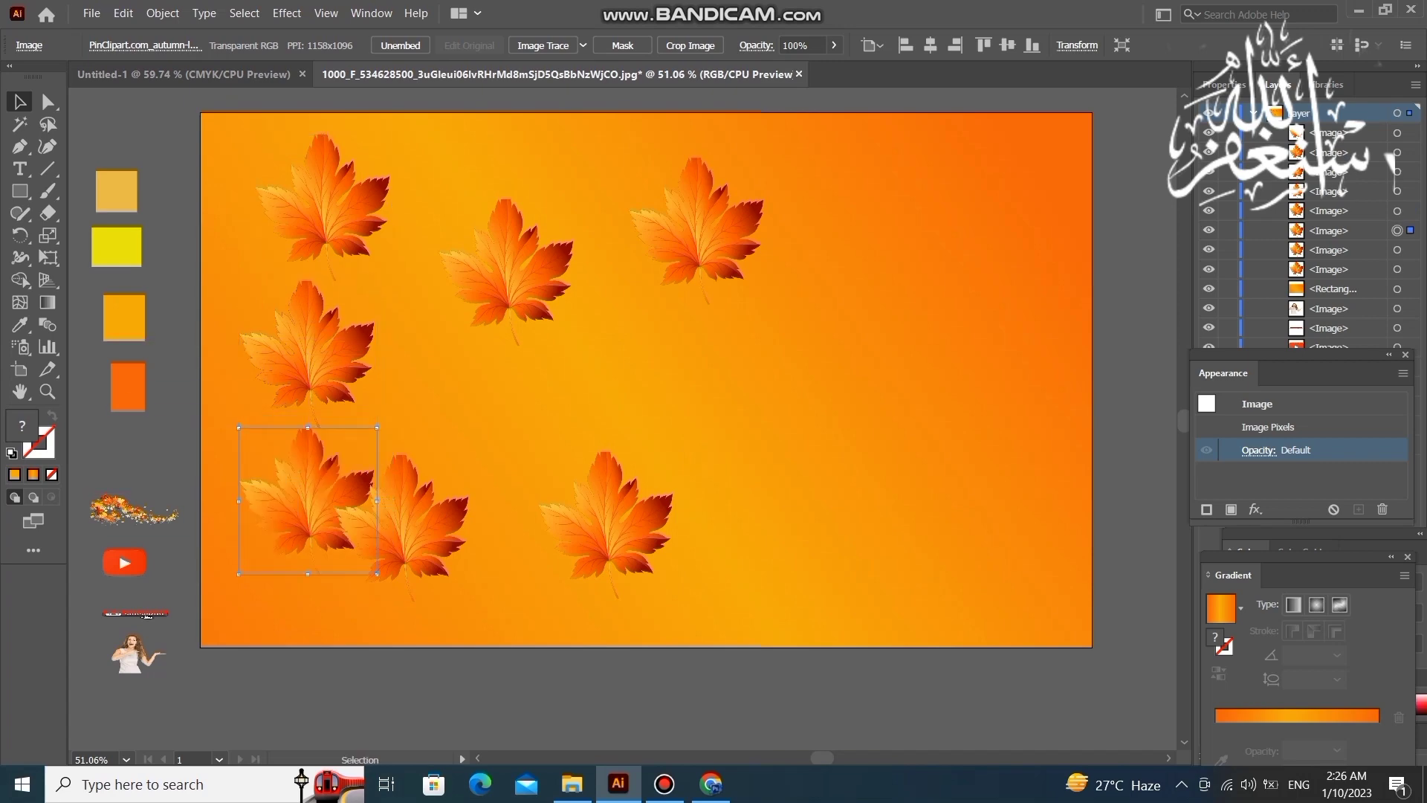
mouse_move(308, 500)
left_mouse_down()
mouse_move(426, 405)
mouse_move(315, 480)
left_mouse_up()
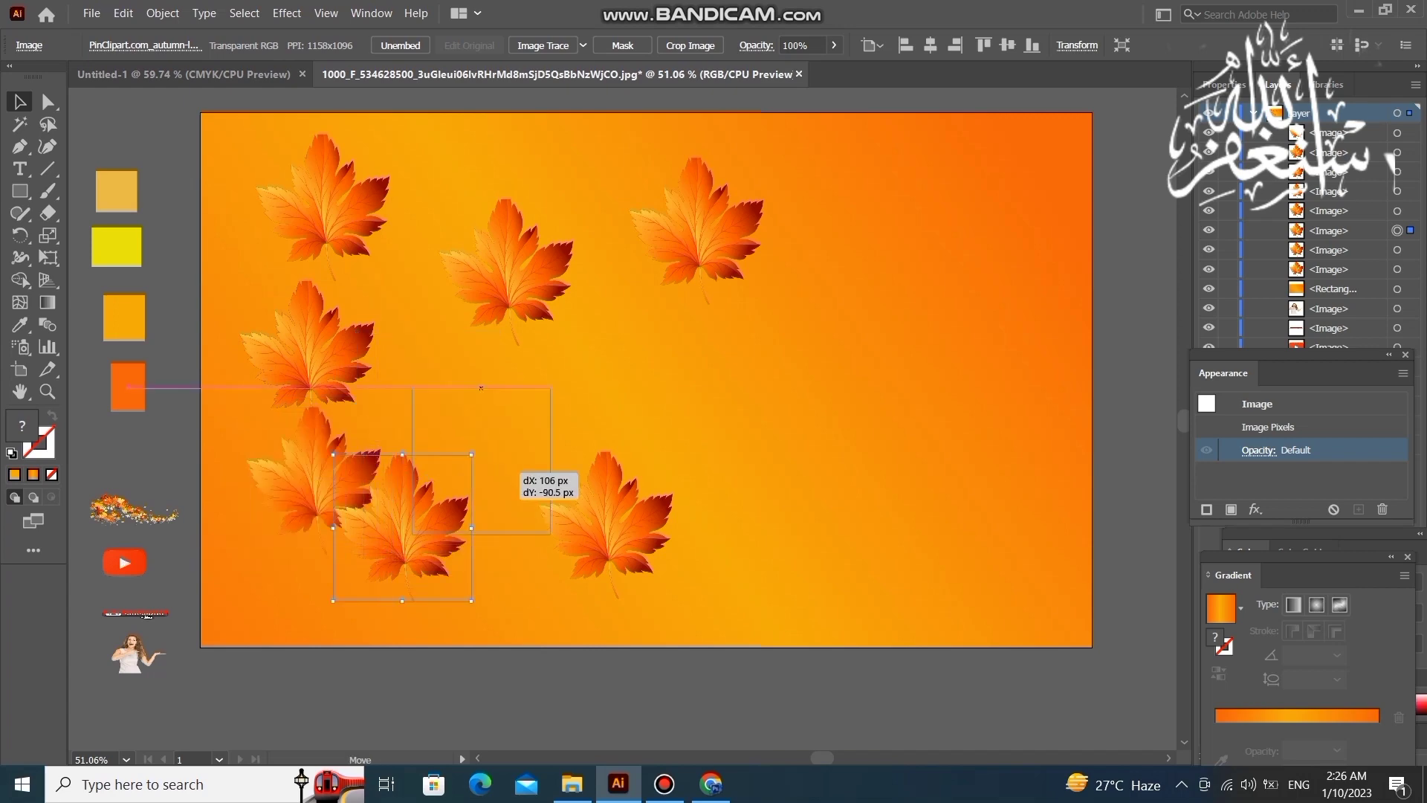
left_click_drag(402, 527, 482, 460)
left_click_drag(605, 524, 677, 455)
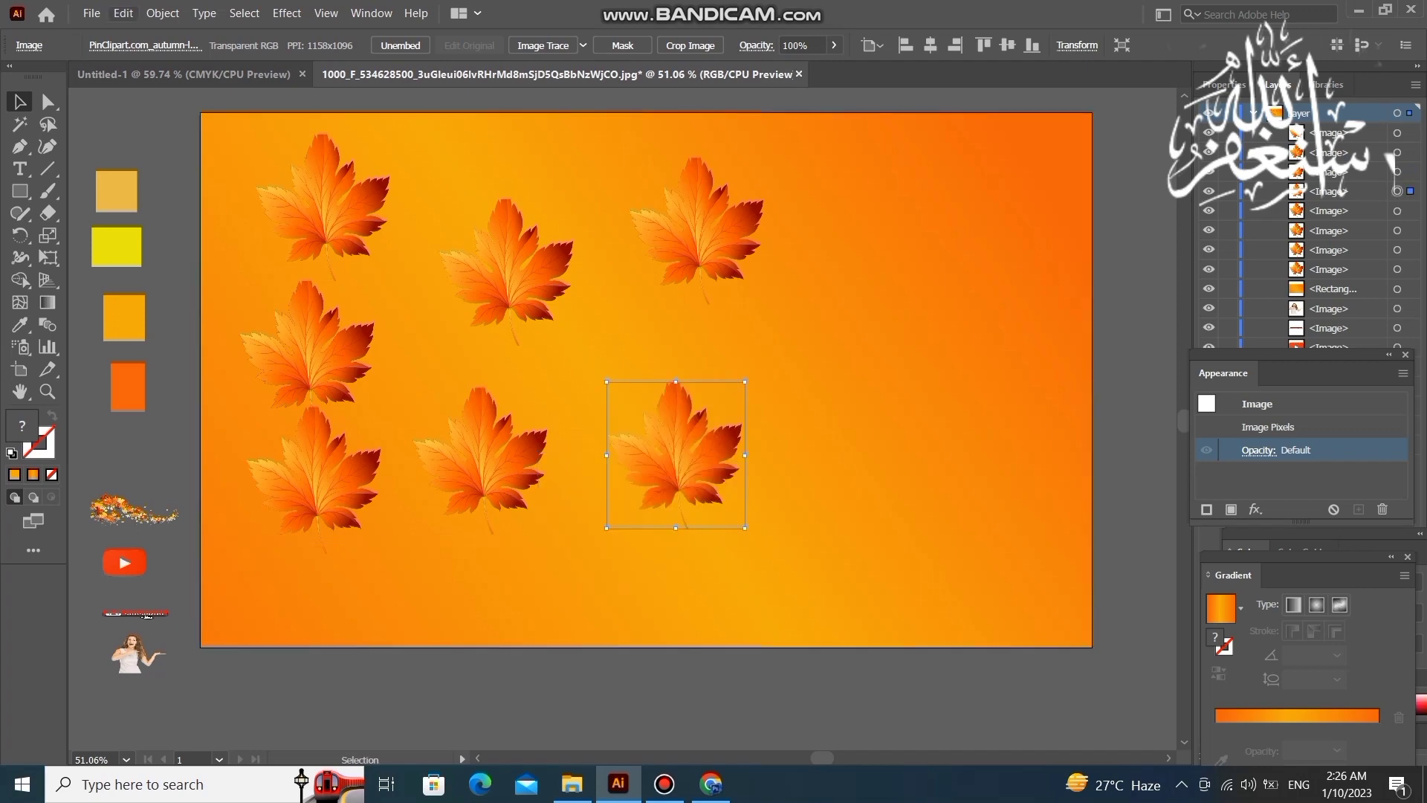
Paste two more leaf copies and place them toward the lower left and lower right.
left_click(123, 13)
left_click(168, 127)
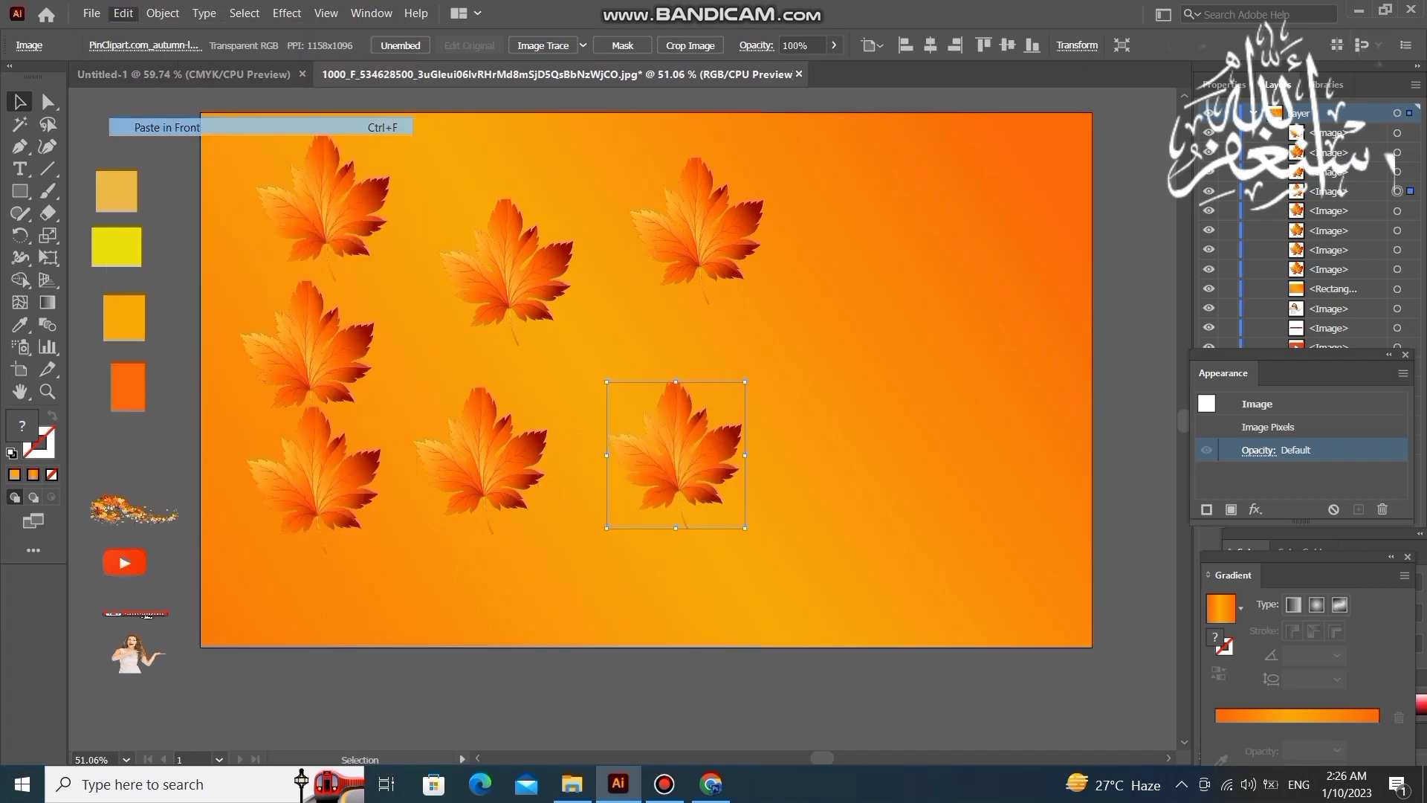
left_click(123, 13)
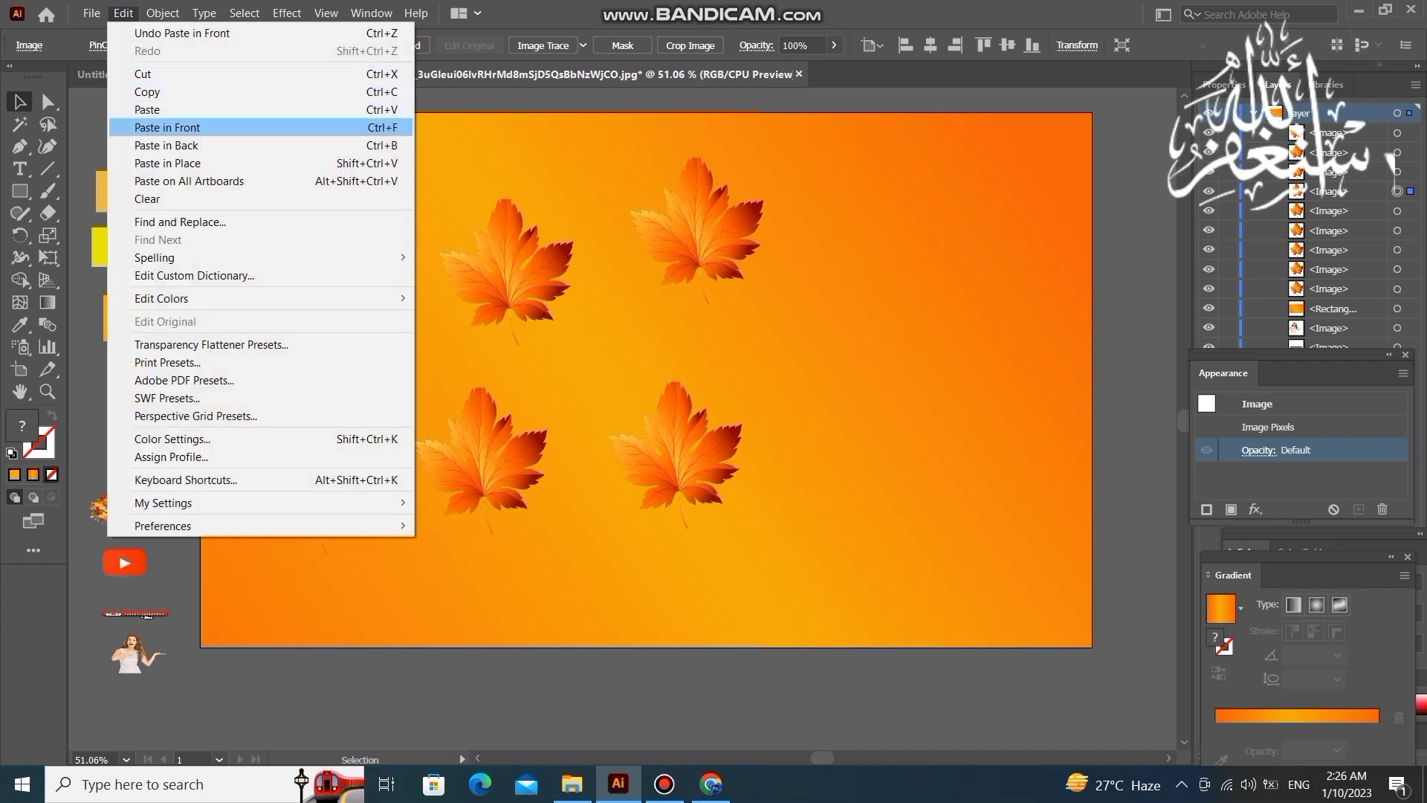
left_click(167, 127)
left_click_drag(308, 353, 395, 582)
key("ctrl+f")
mouse_move(308, 427)
left_mouse_down()
mouse_move(663, 648)
mouse_move(645, 652)
left_mouse_up()
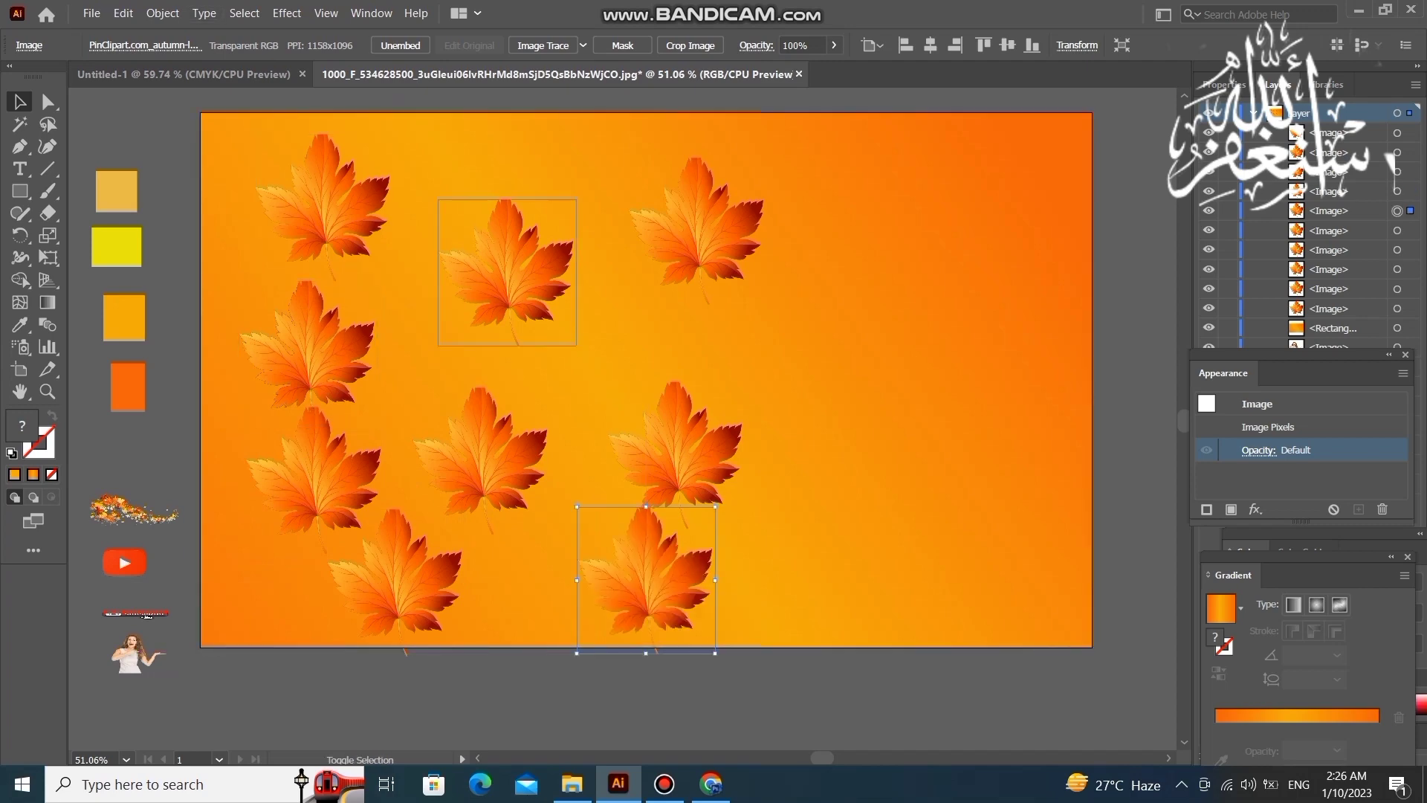
Select all nine leaves, set their opacity to 32%, then deselect.
left_click(507, 267, "shift")
left_click(324, 205, "shift")
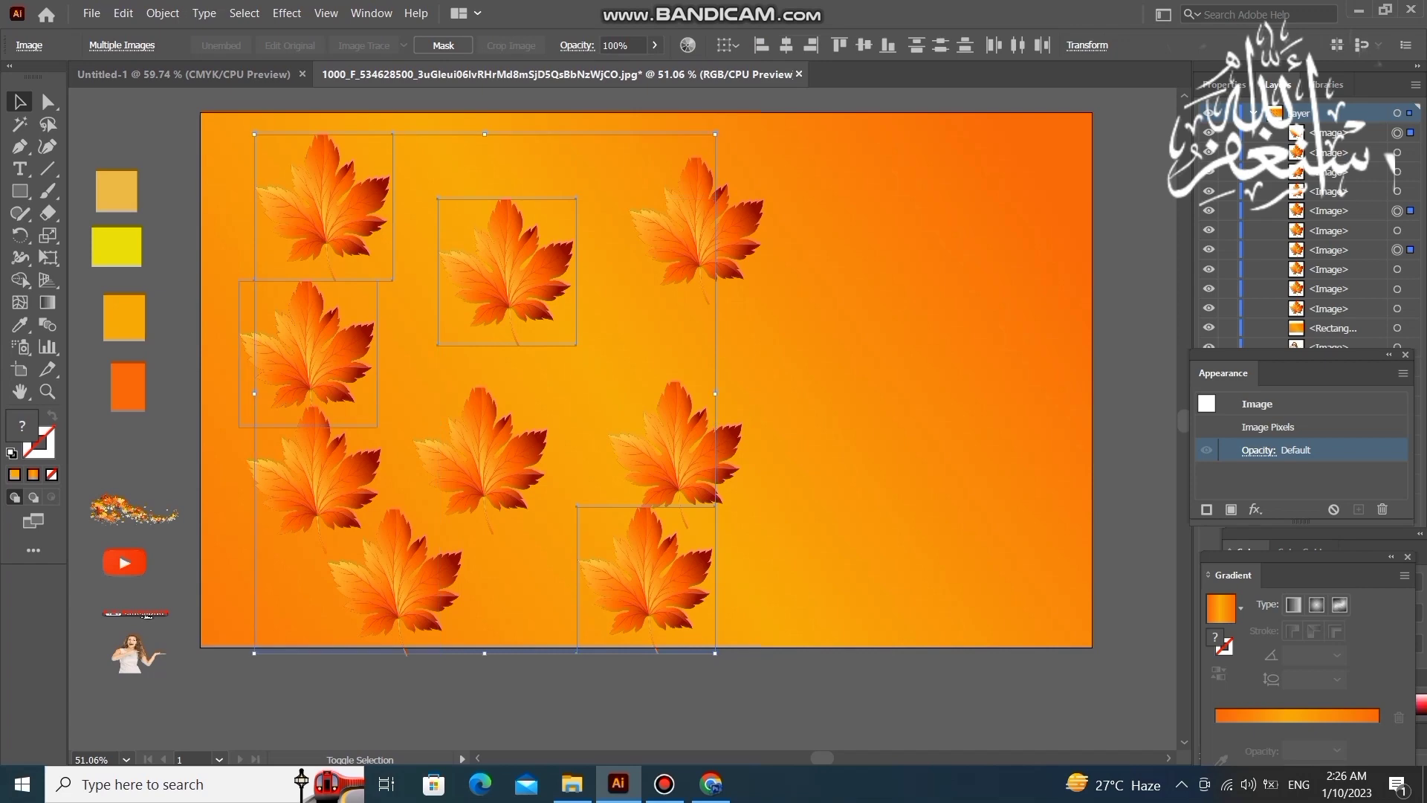
left_click(309, 349, "shift")
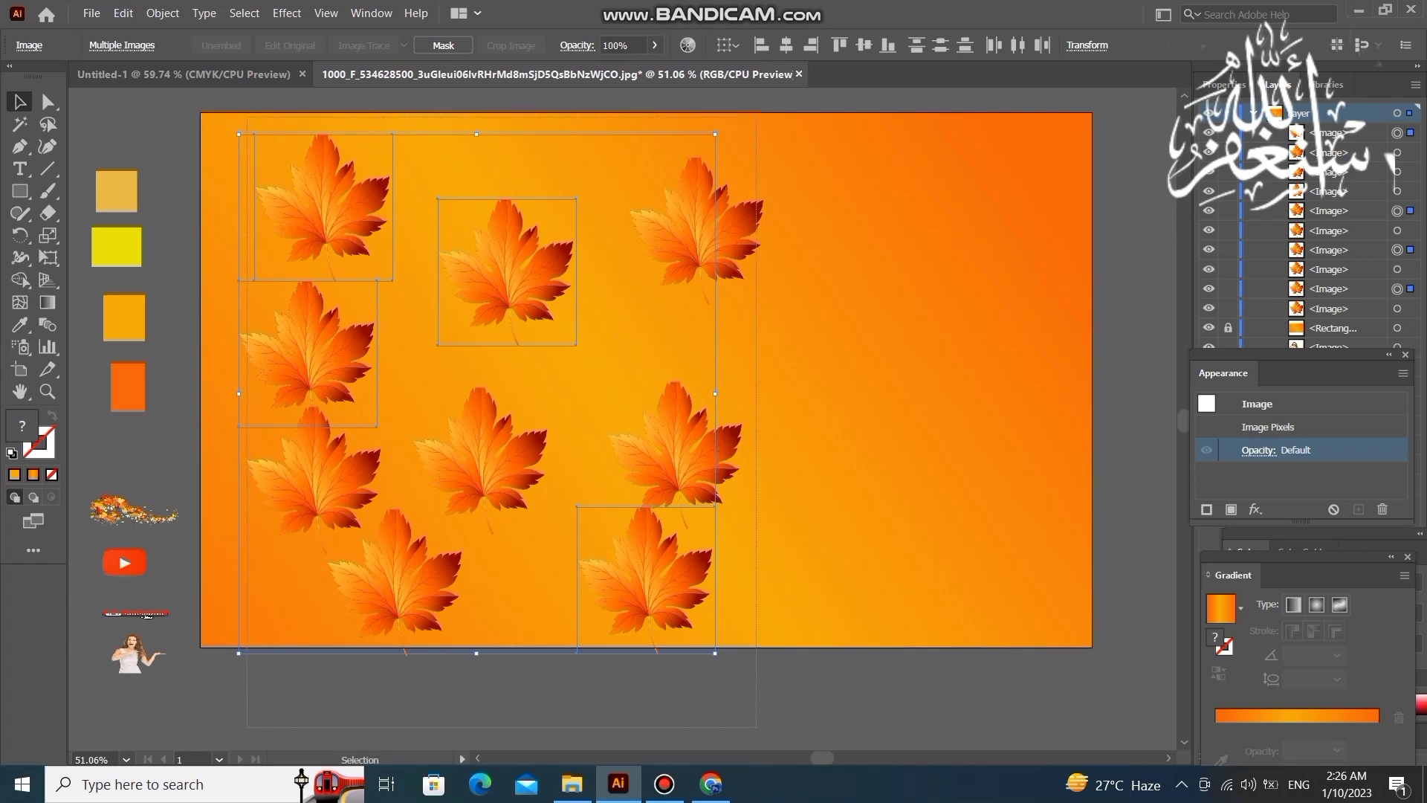
key("ctrl+a")
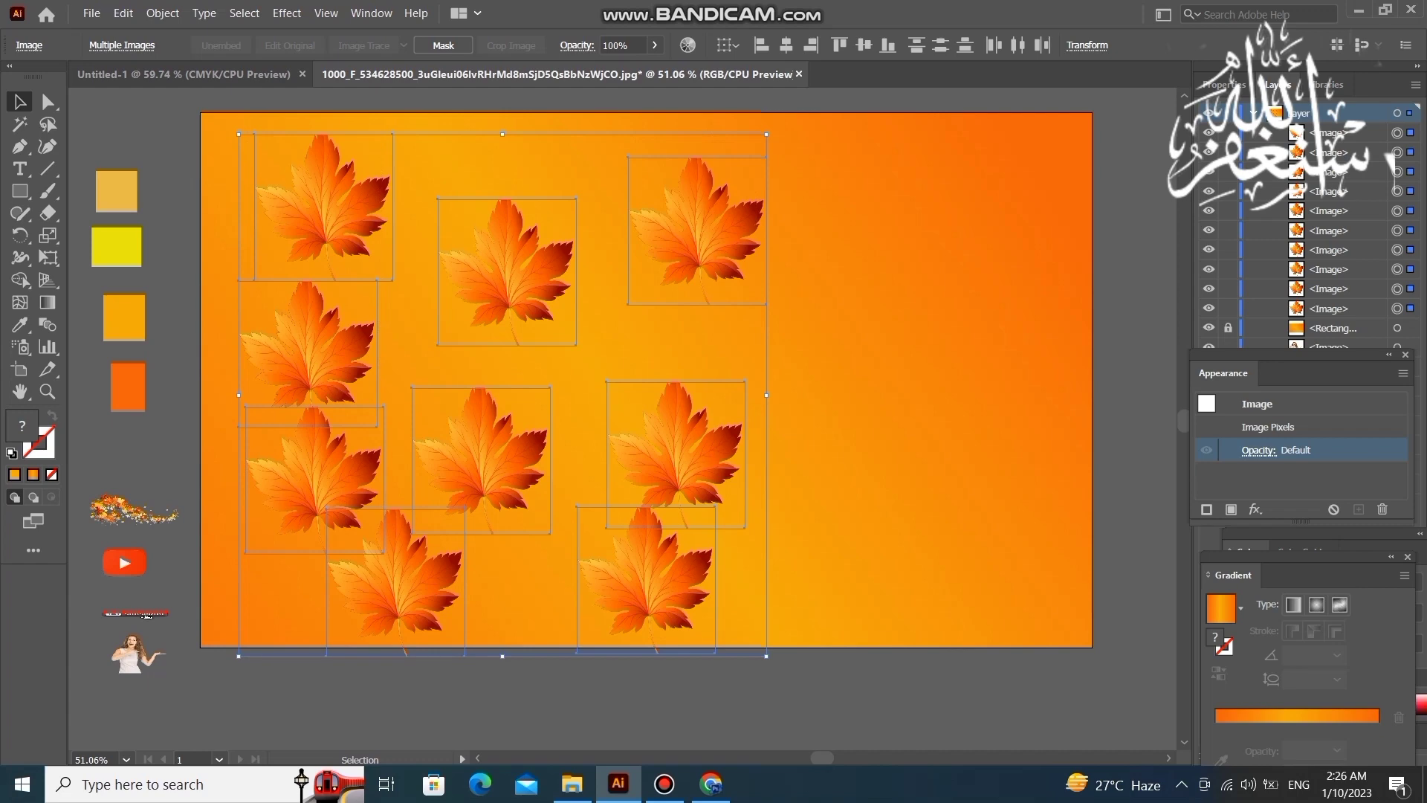
left_click(1258, 450)
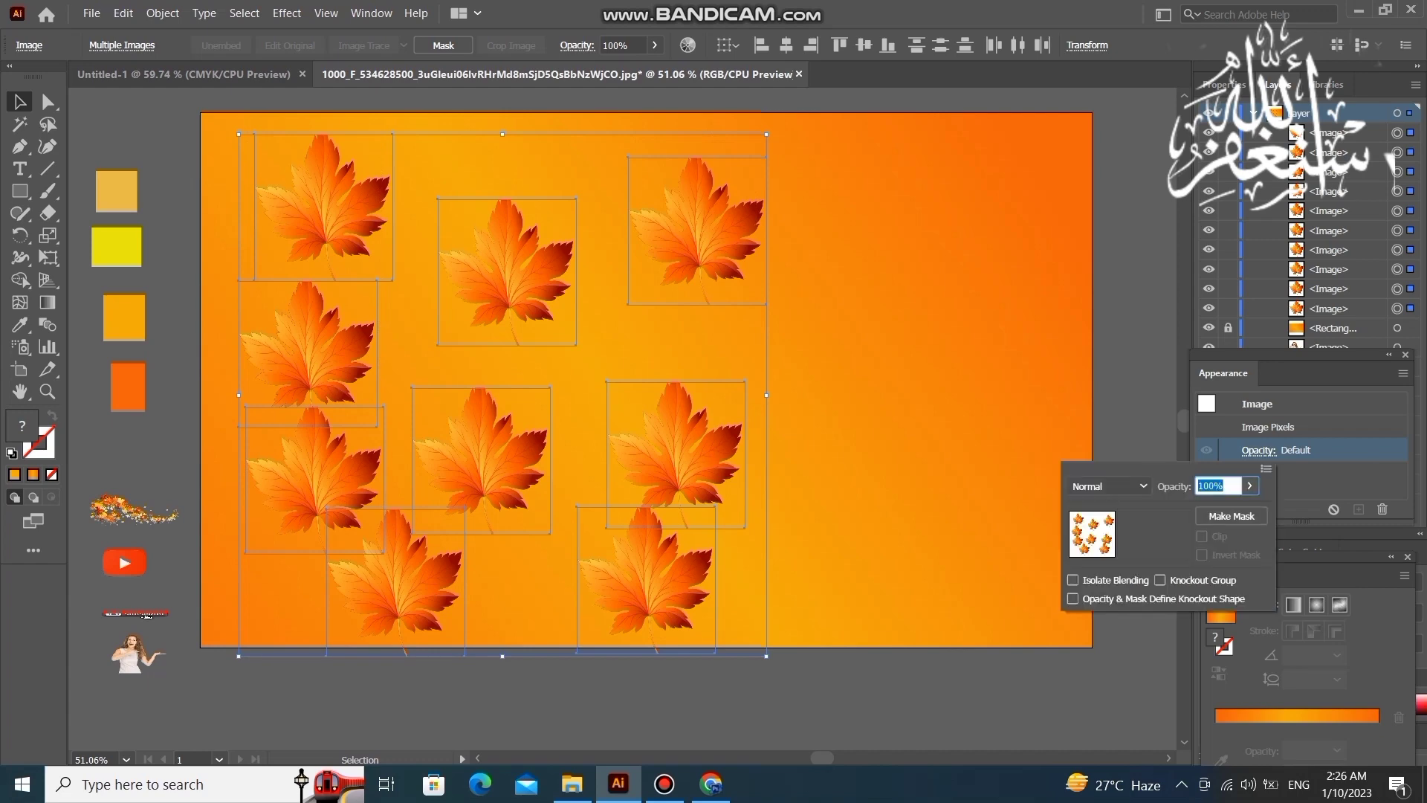
left_click(1250, 485)
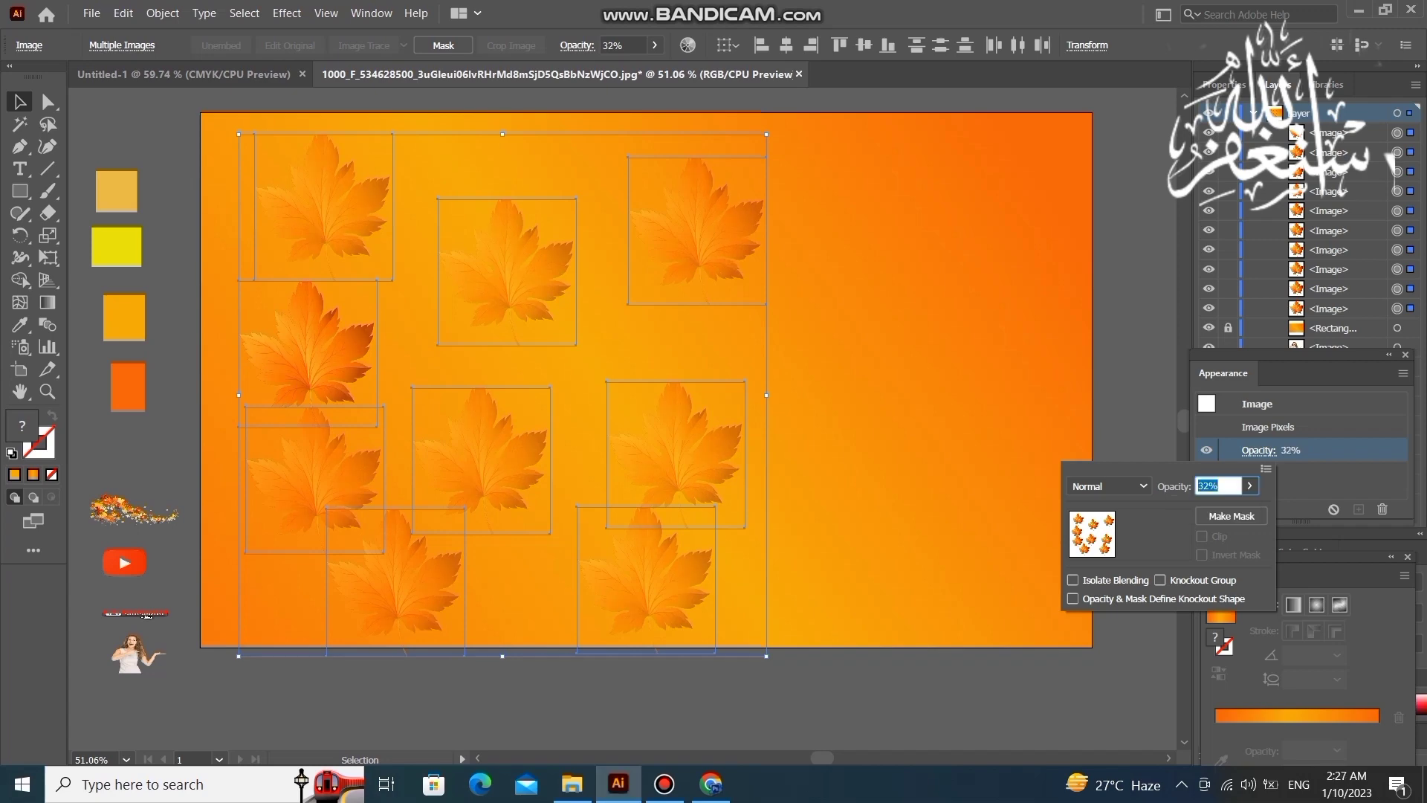
key("Return")
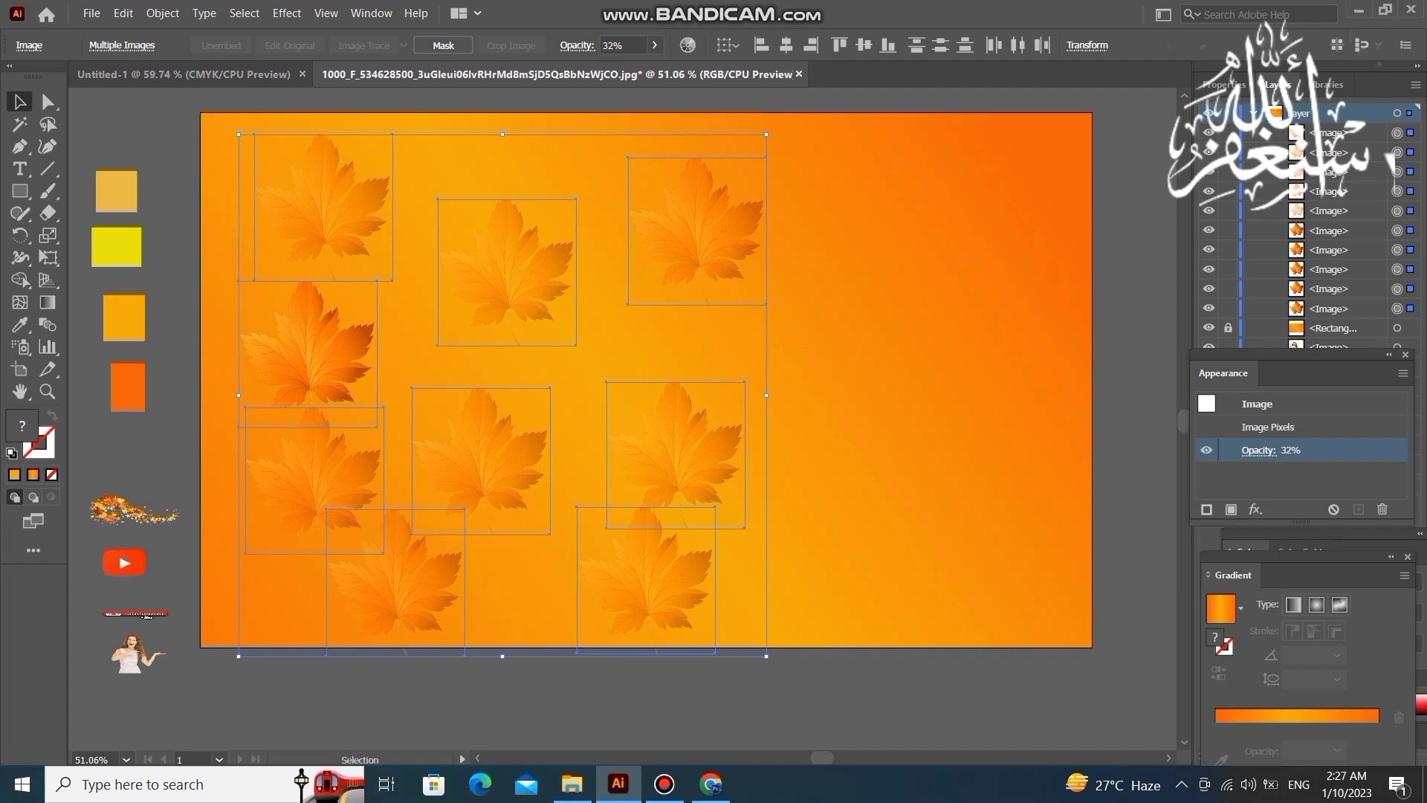
key("ctrl+shift+a")
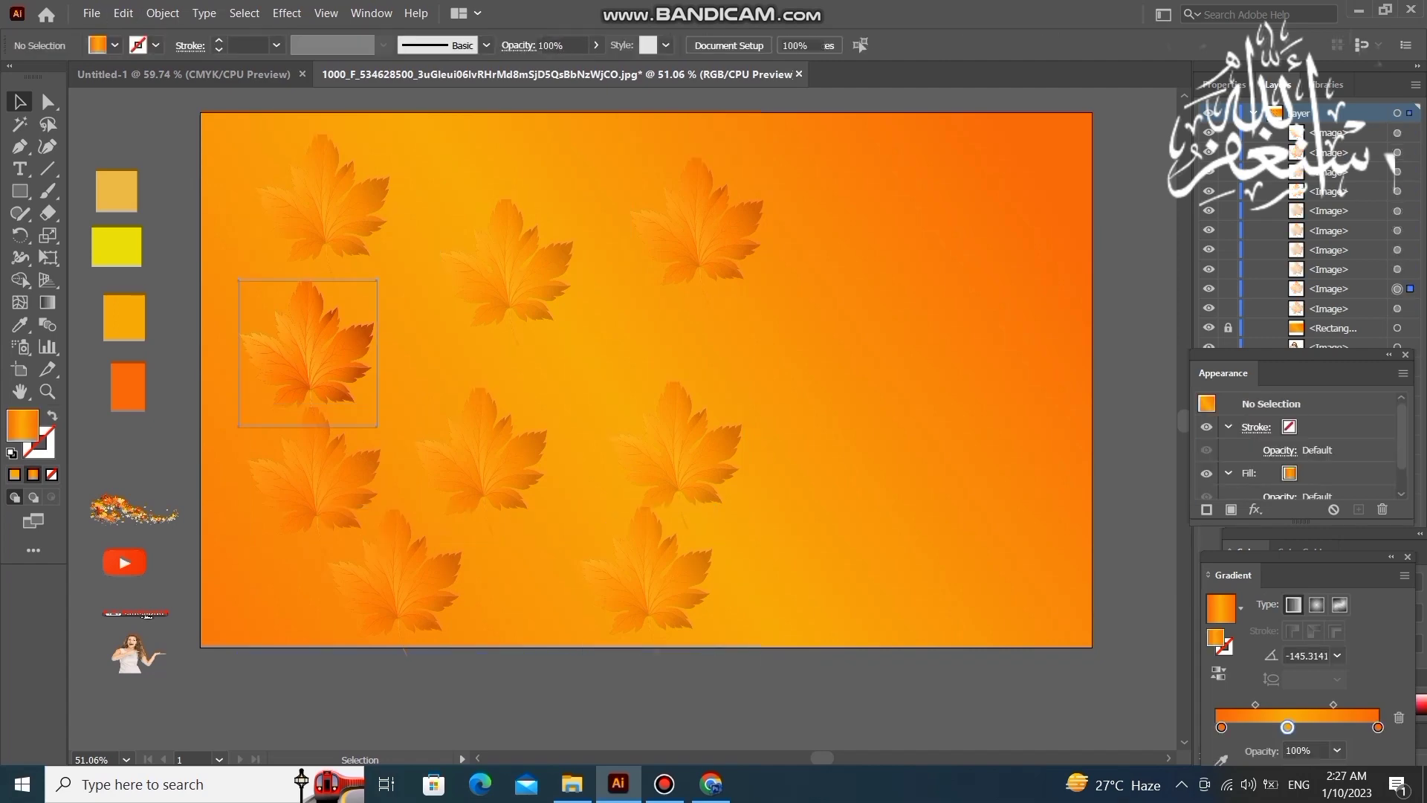
Duplicate a faded leaf to the right side and copy it to the clipboard.
mouse_move(308, 338)
left_mouse_down()
mouse_move(803, 380)
mouse_move(808, 346)
mouse_move(845, 499)
mouse_move(798, 355)
left_mouse_up()
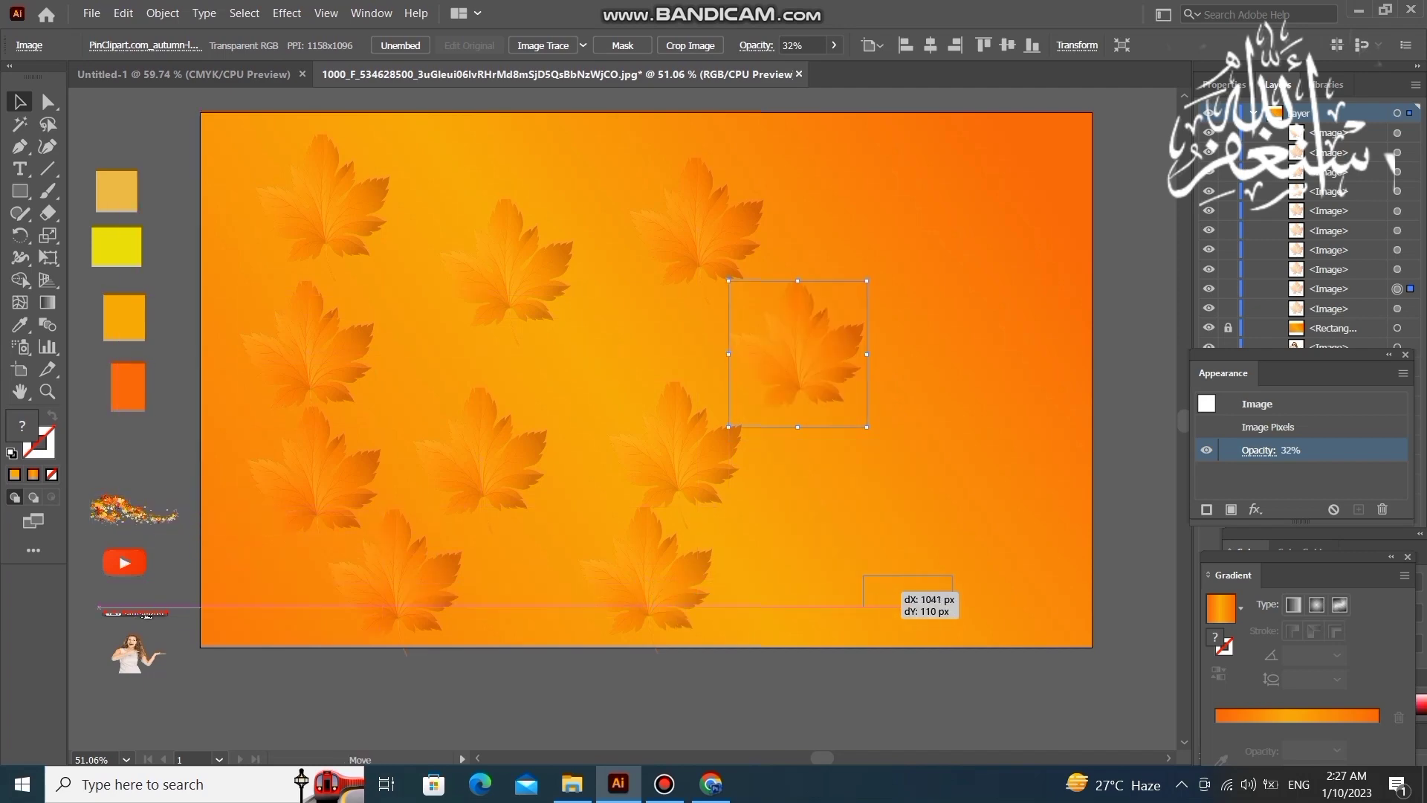
left_click(862, 580)
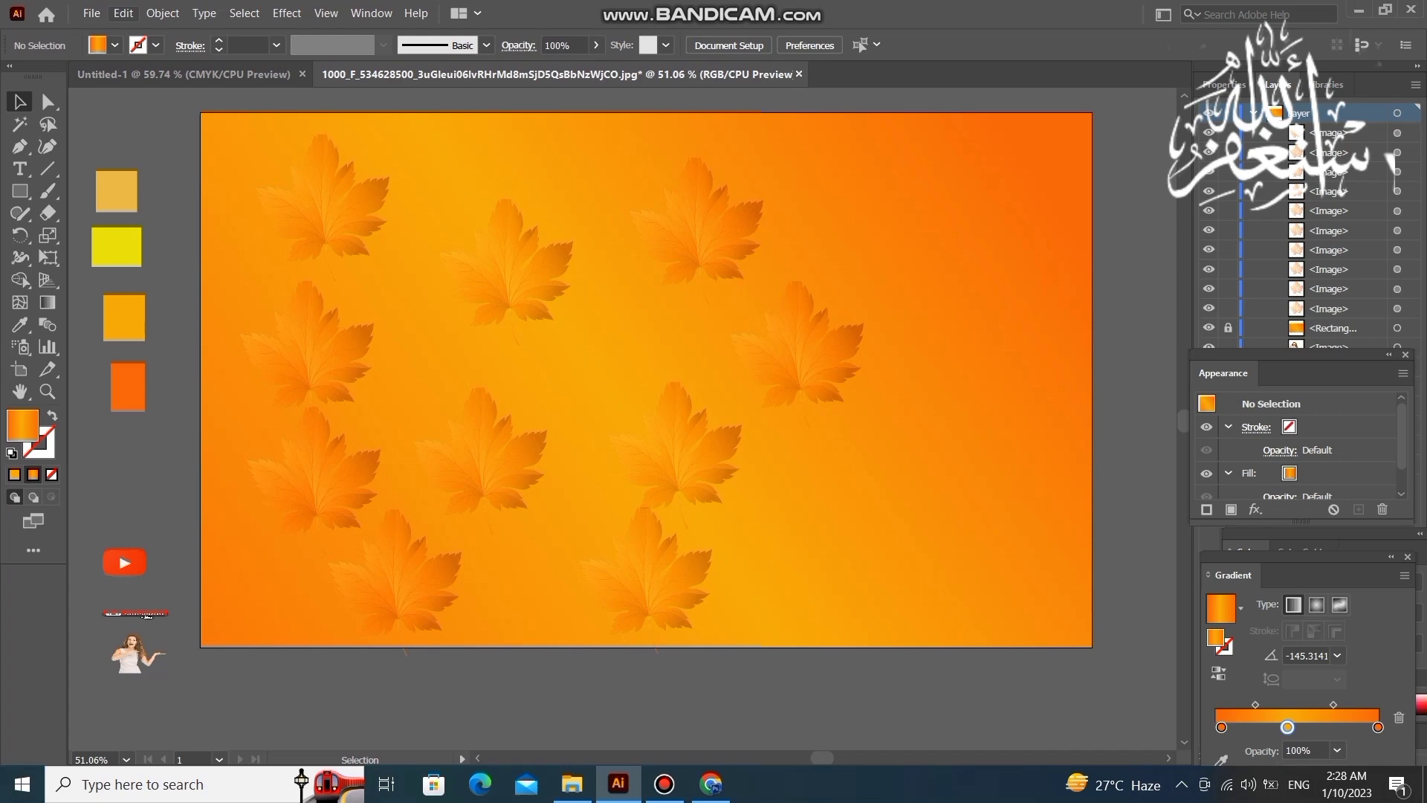
left_click(124, 13)
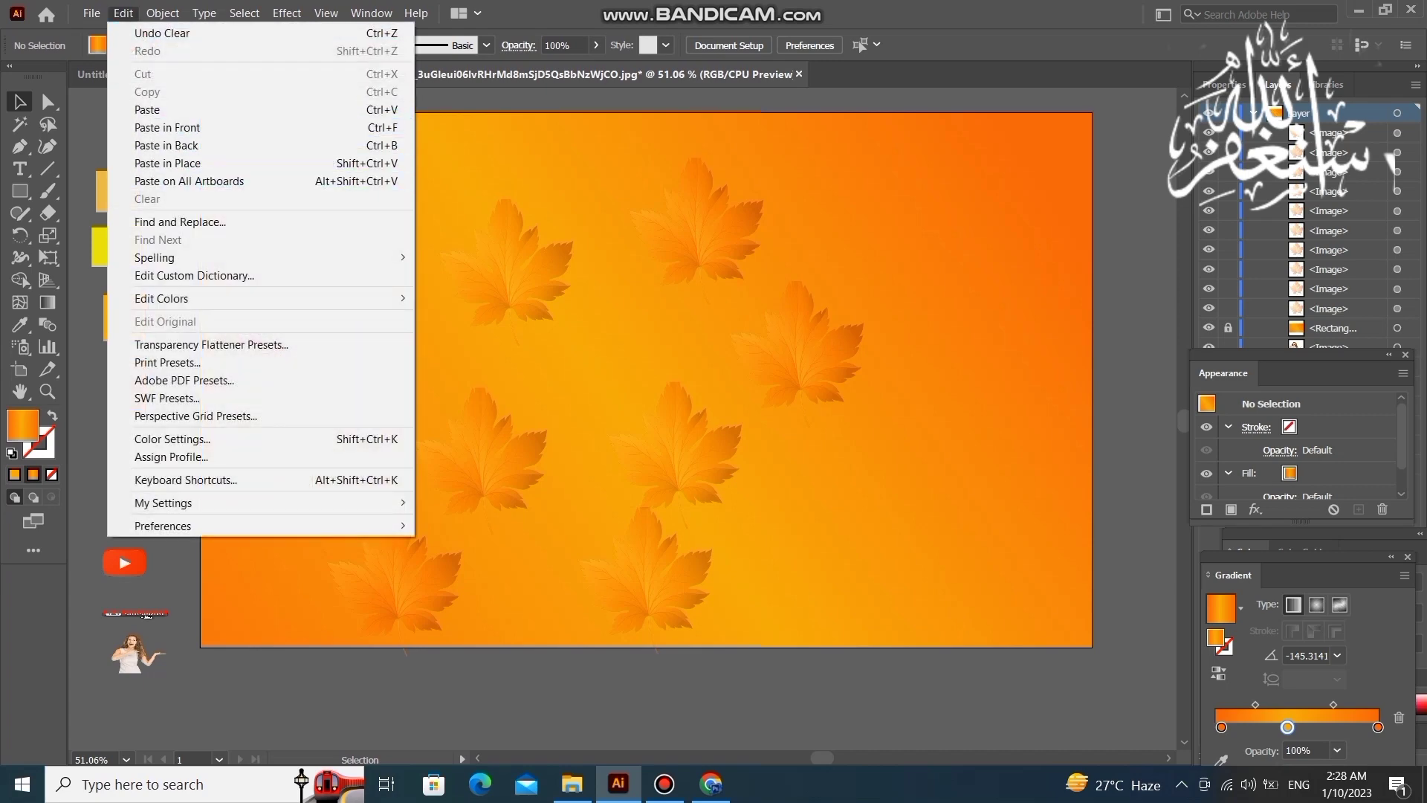
left_click(147, 109)
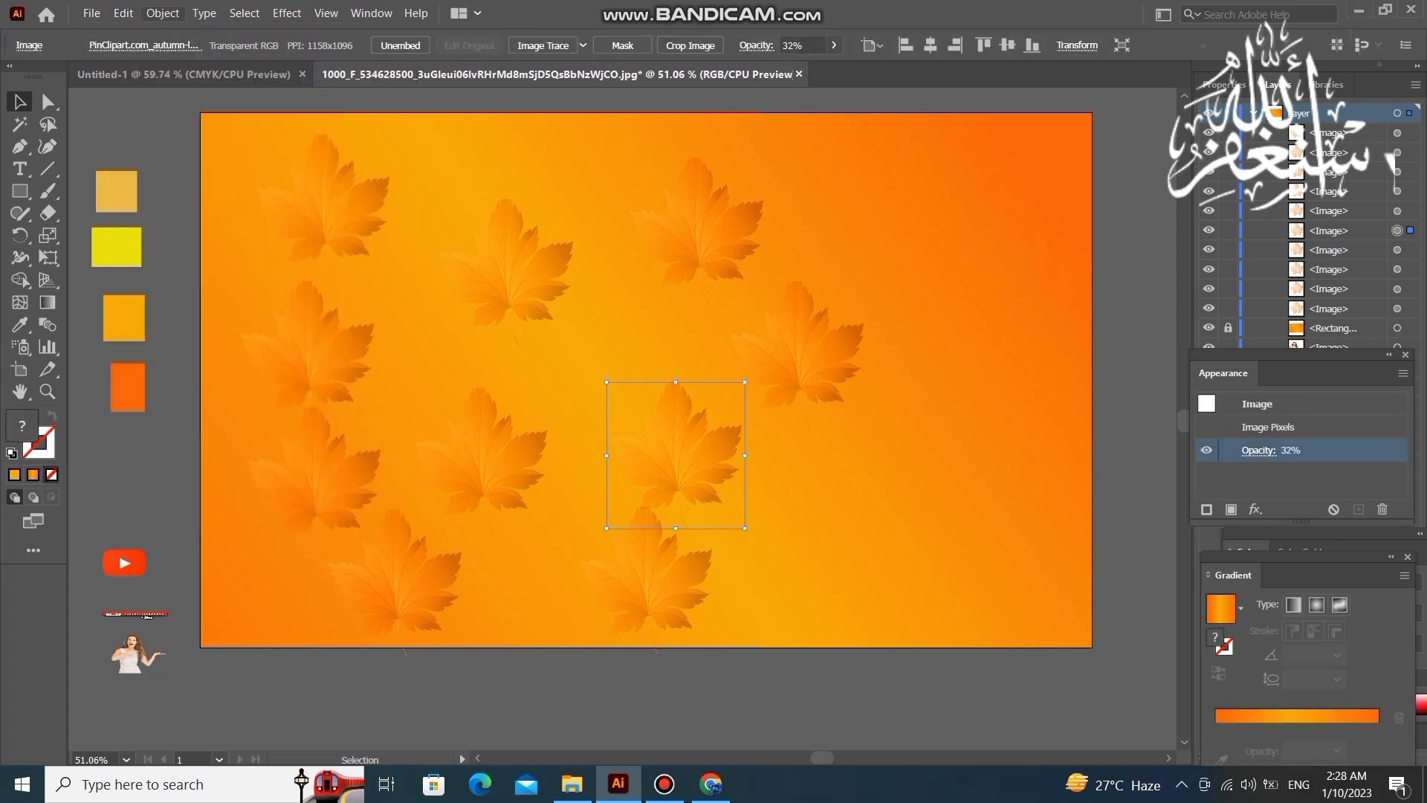
left_click(124, 13)
left_click(153, 91)
Paste several faded leaf copies and spread them across the top right and lower right.
left_click(124, 13)
left_click(149, 127)
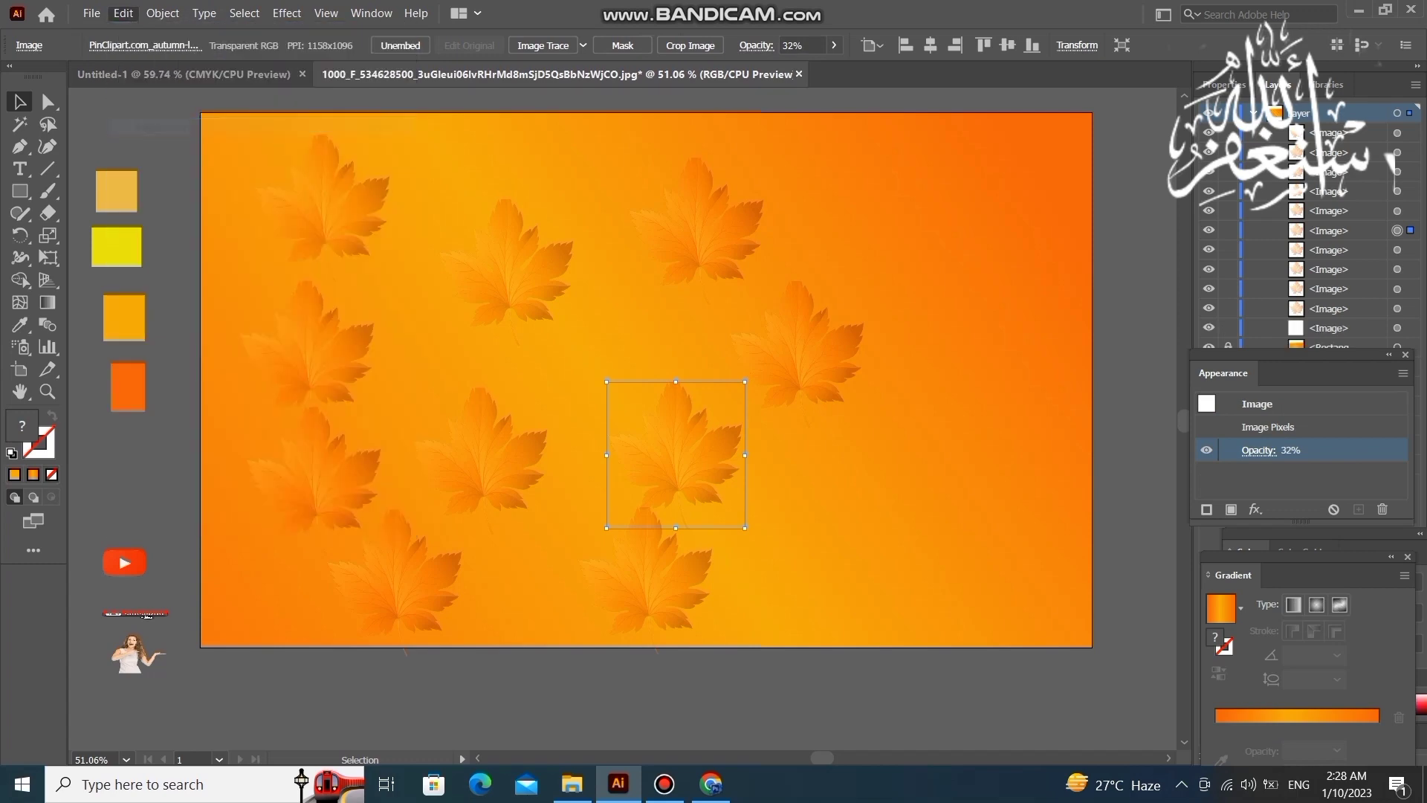
left_click(123, 14)
left_click(149, 127)
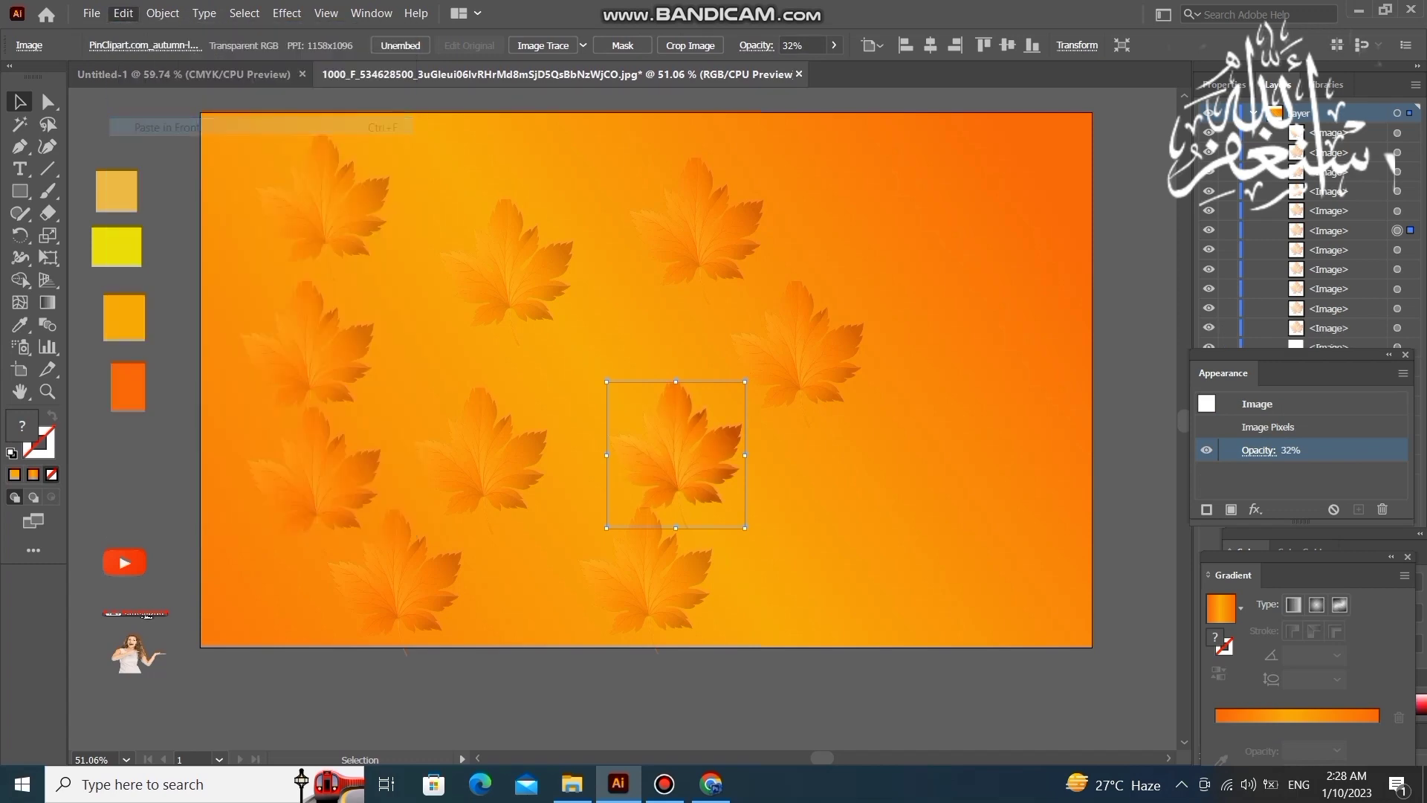
left_click(123, 13)
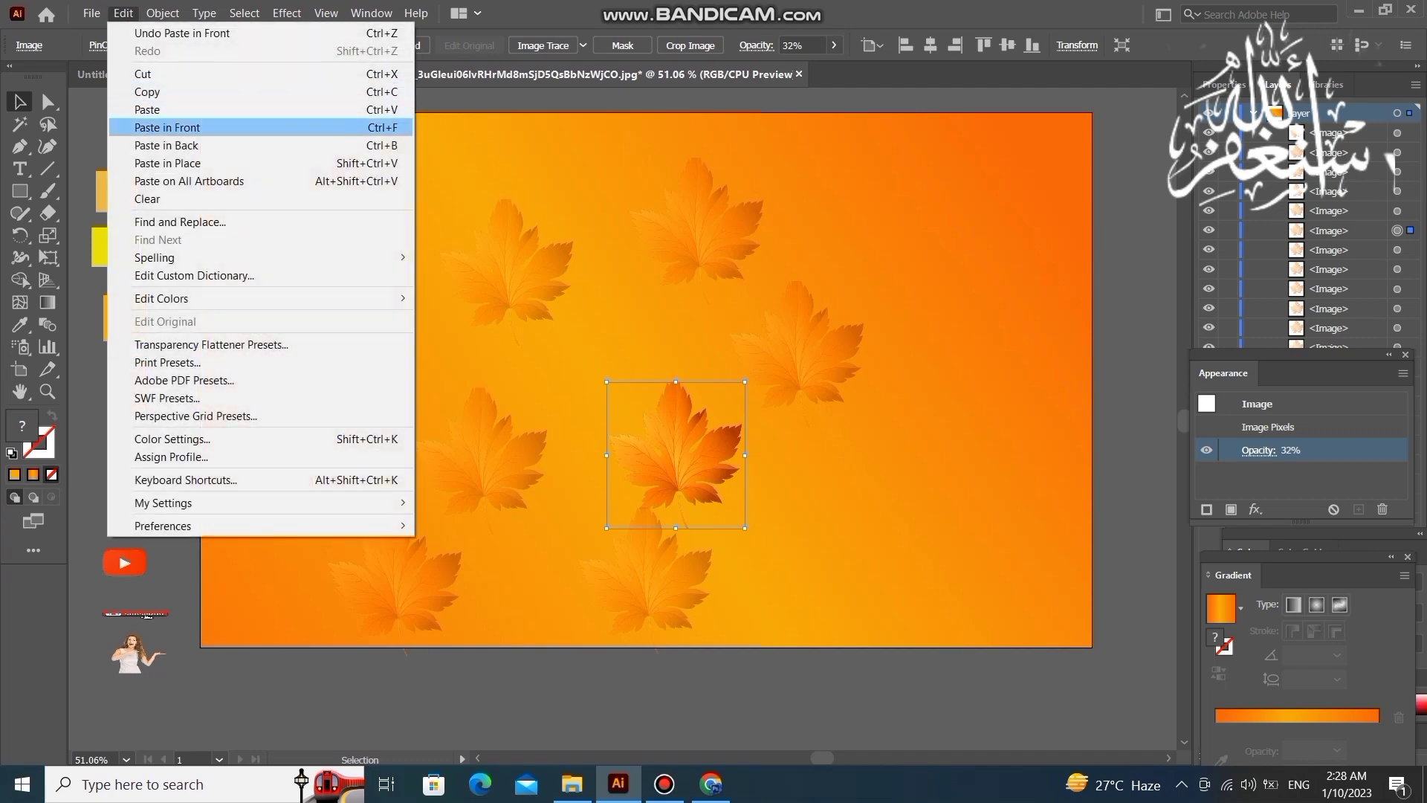
left_click(149, 127)
left_click(123, 14)
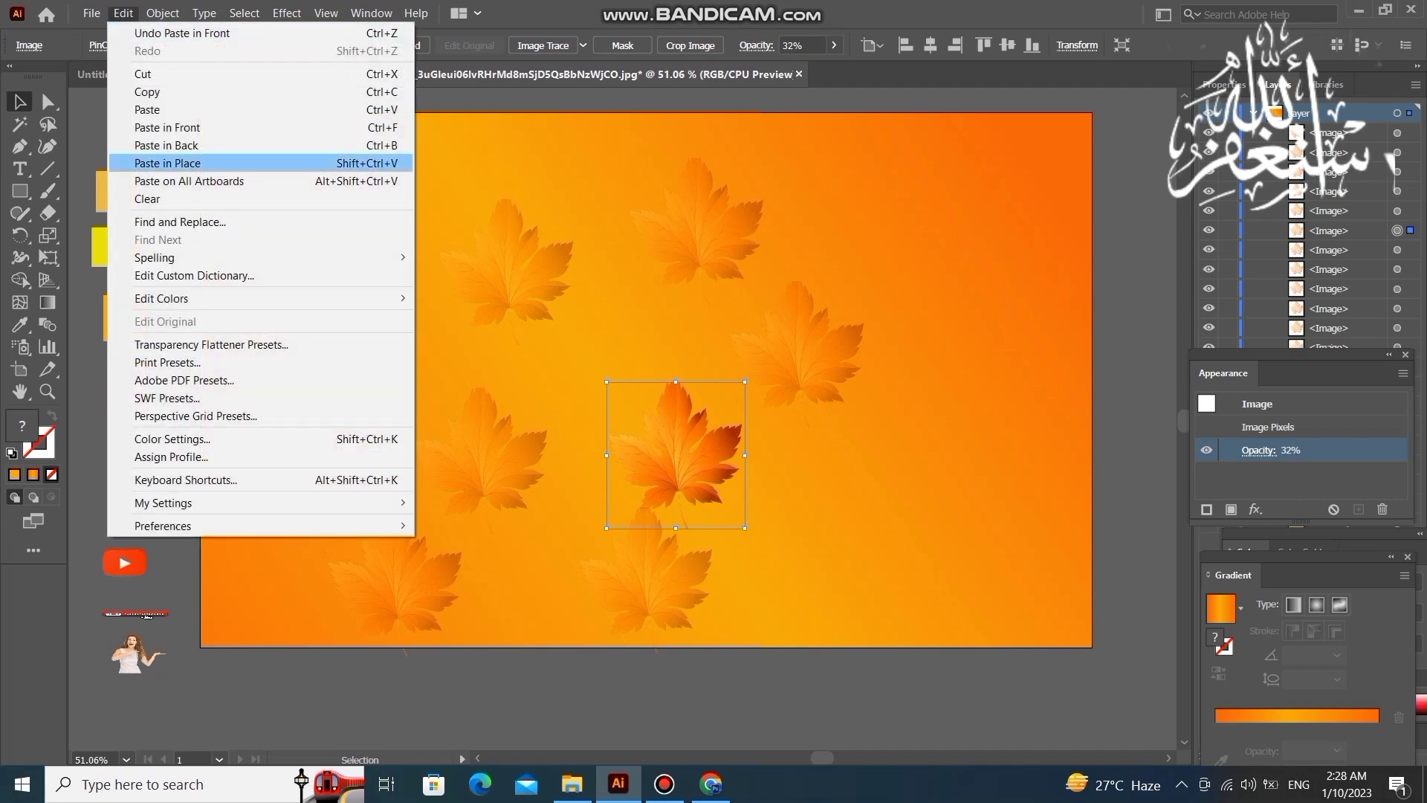
left_click(148, 127)
left_click(124, 14)
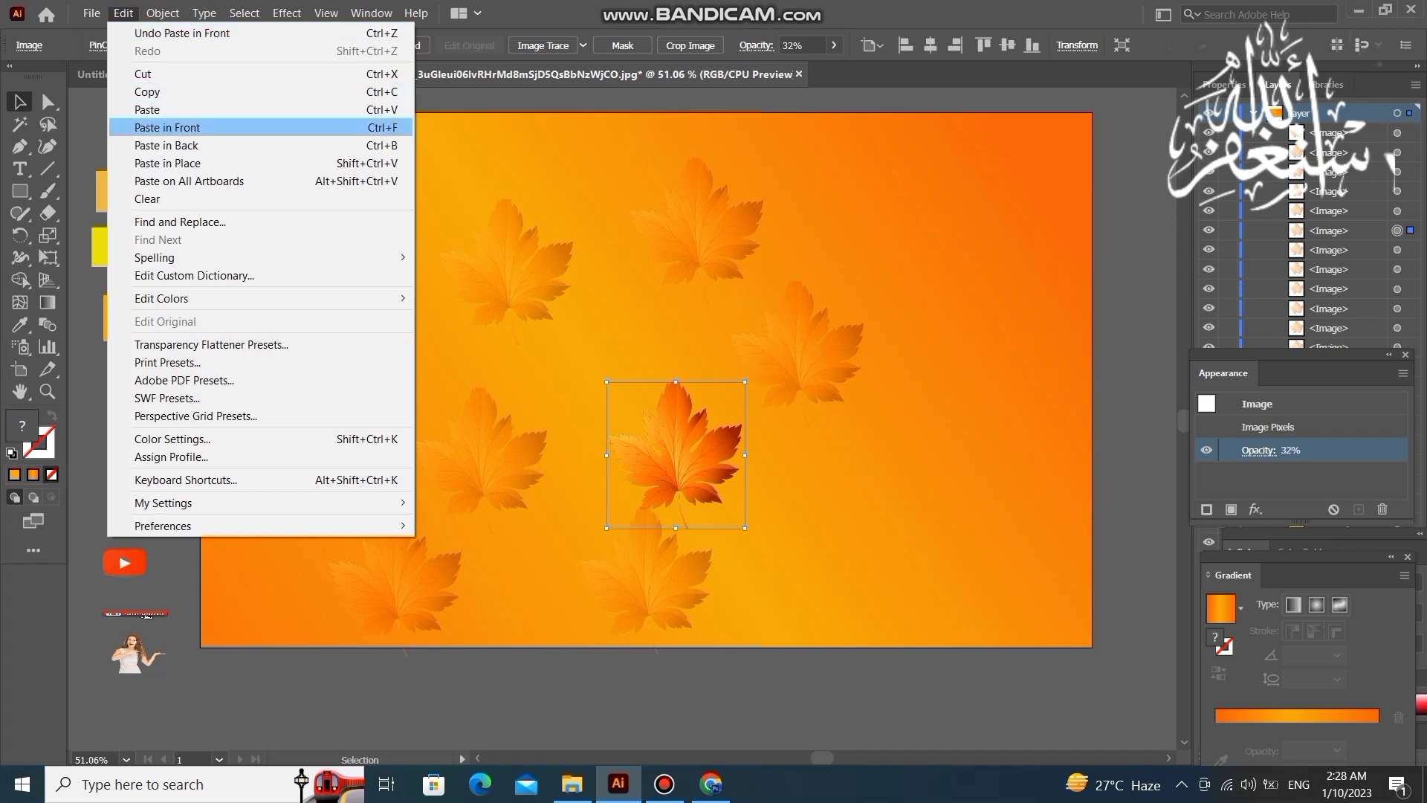
left_click(167, 127)
mouse_move(704, 443)
left_mouse_down()
mouse_move(829, 168)
mouse_move(875, 191)
left_mouse_up()
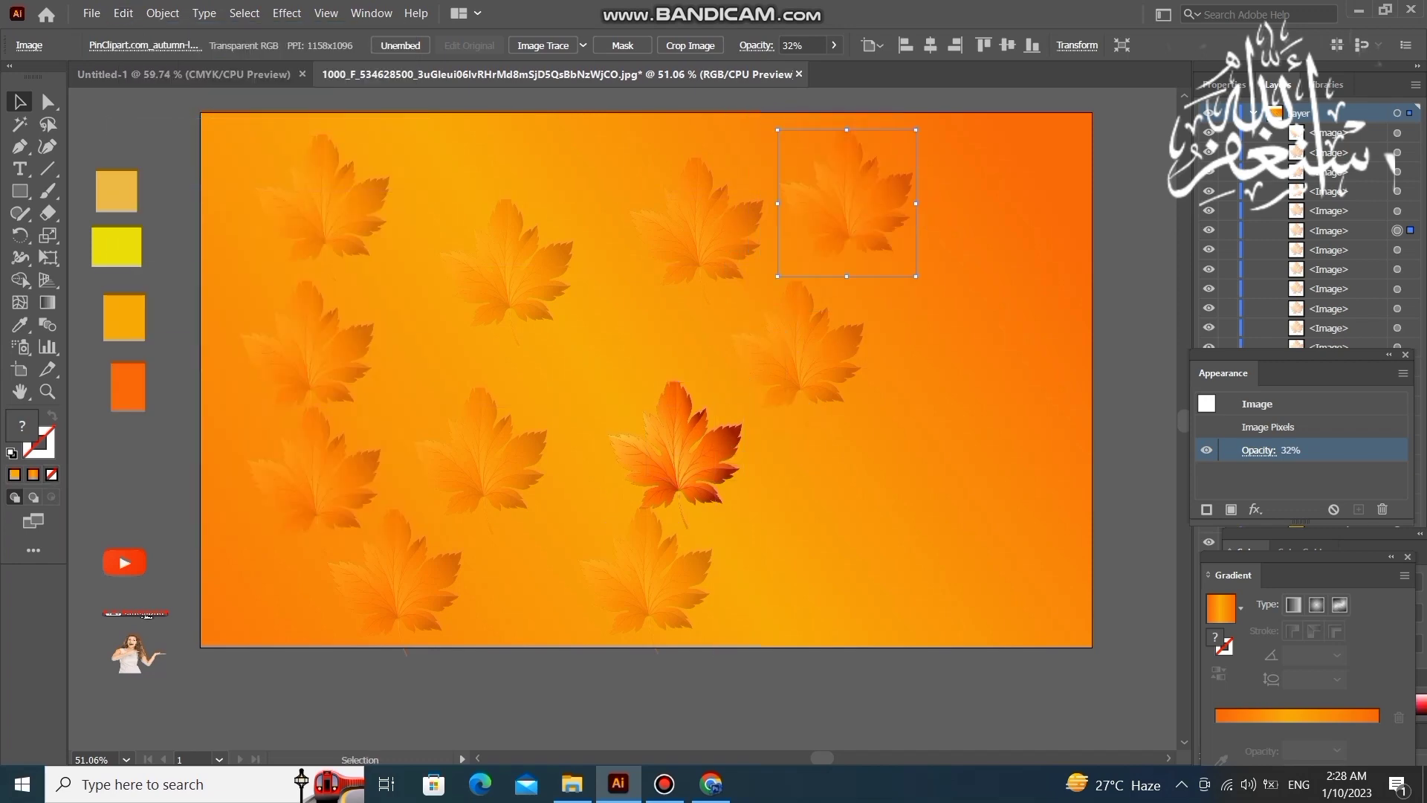
mouse_move(675, 451)
left_mouse_down()
mouse_move(797, 557)
mouse_move(922, 446)
left_mouse_up()
mouse_move(676, 456)
left_mouse_down()
mouse_move(990, 589)
mouse_move(1030, 583)
left_mouse_up()
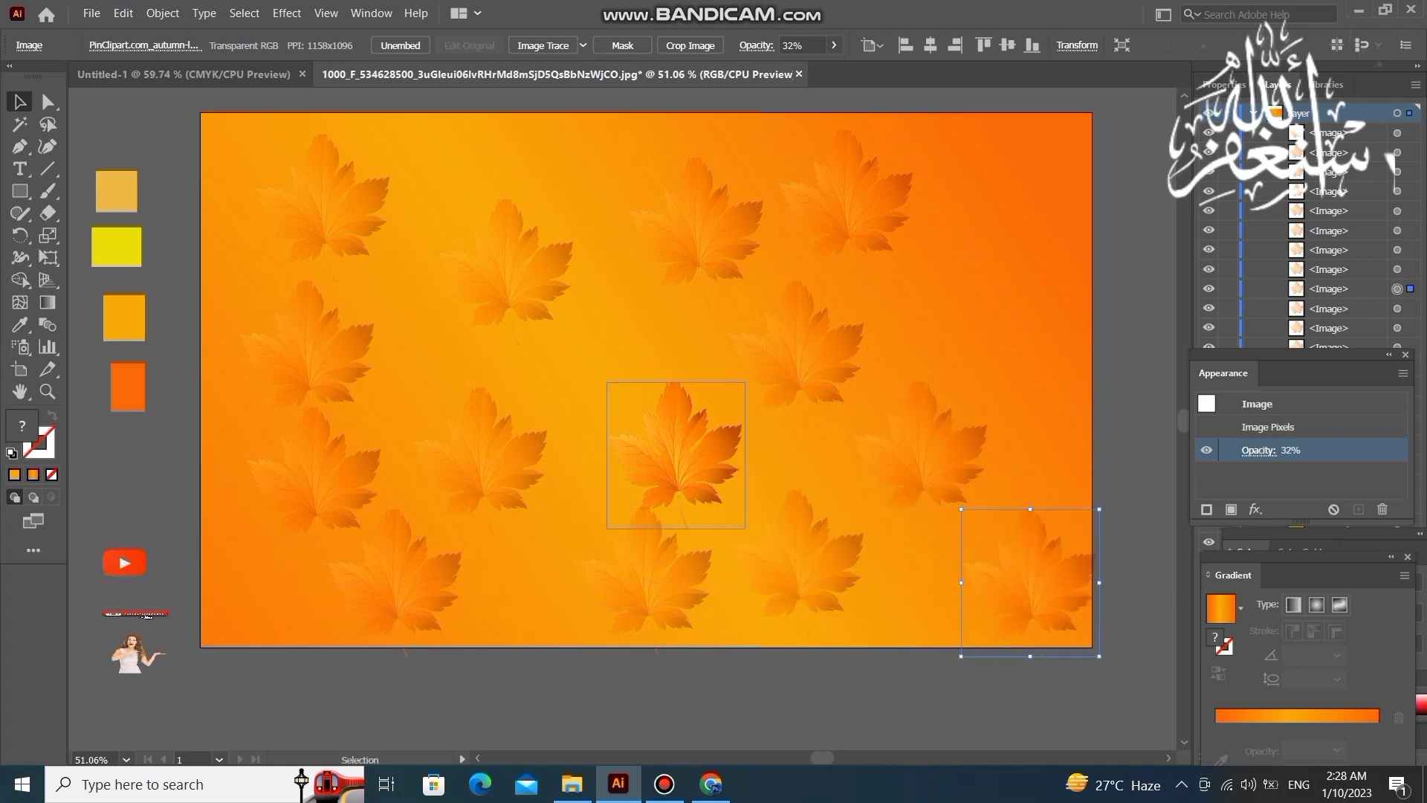
left_click_drag(607, 382, 910, 235)
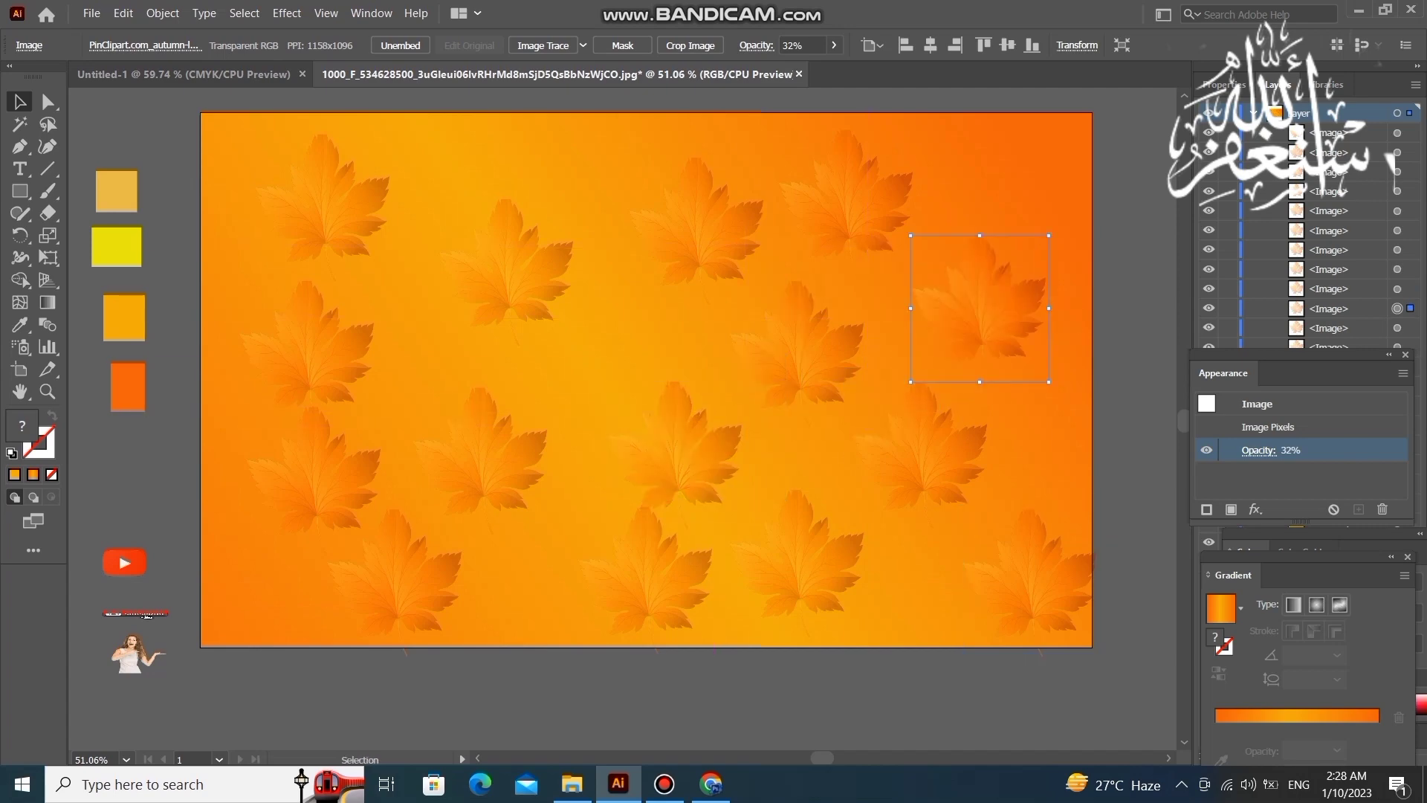
Paste three more leaf copies and move one into the upper-right gap.
left_click(124, 12)
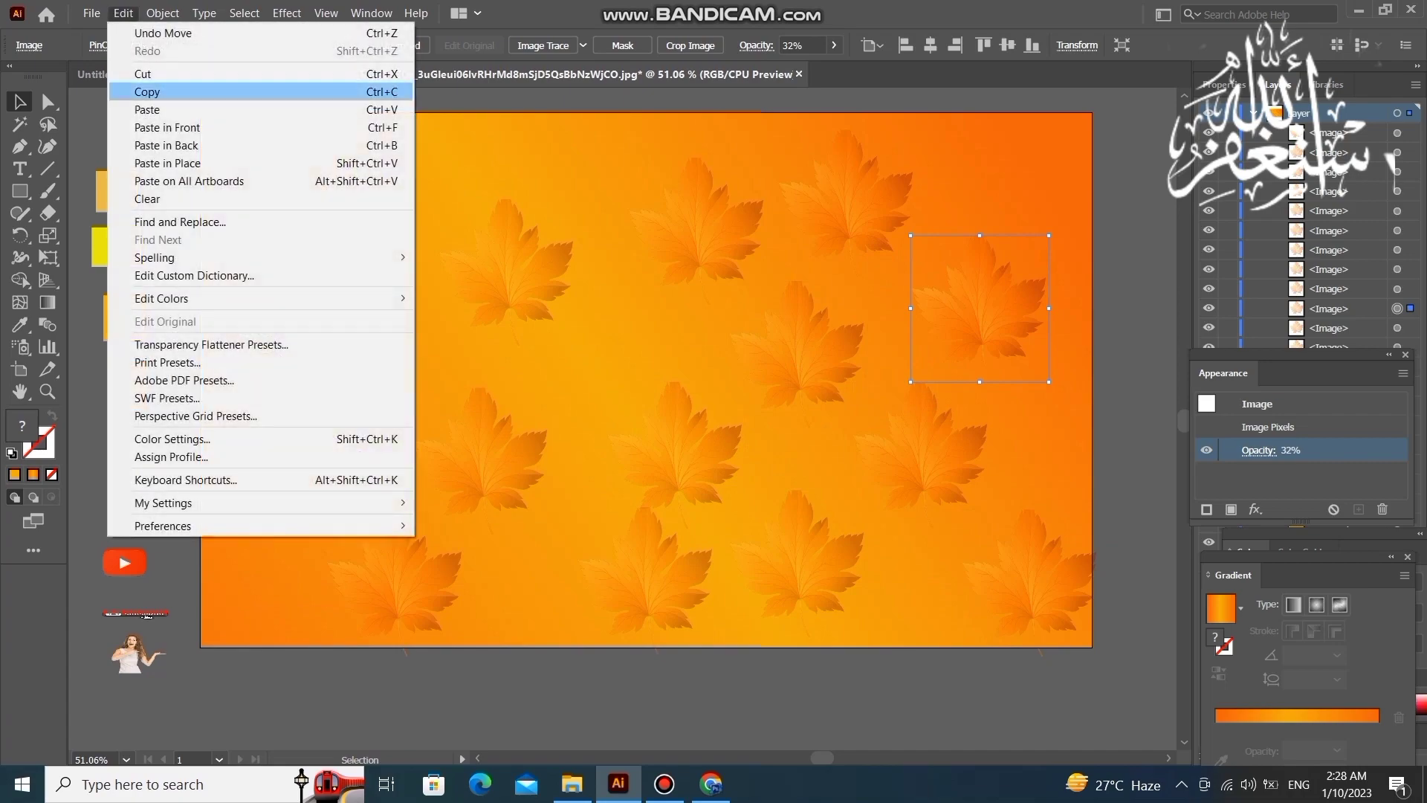
left_click(168, 127)
left_click(124, 12)
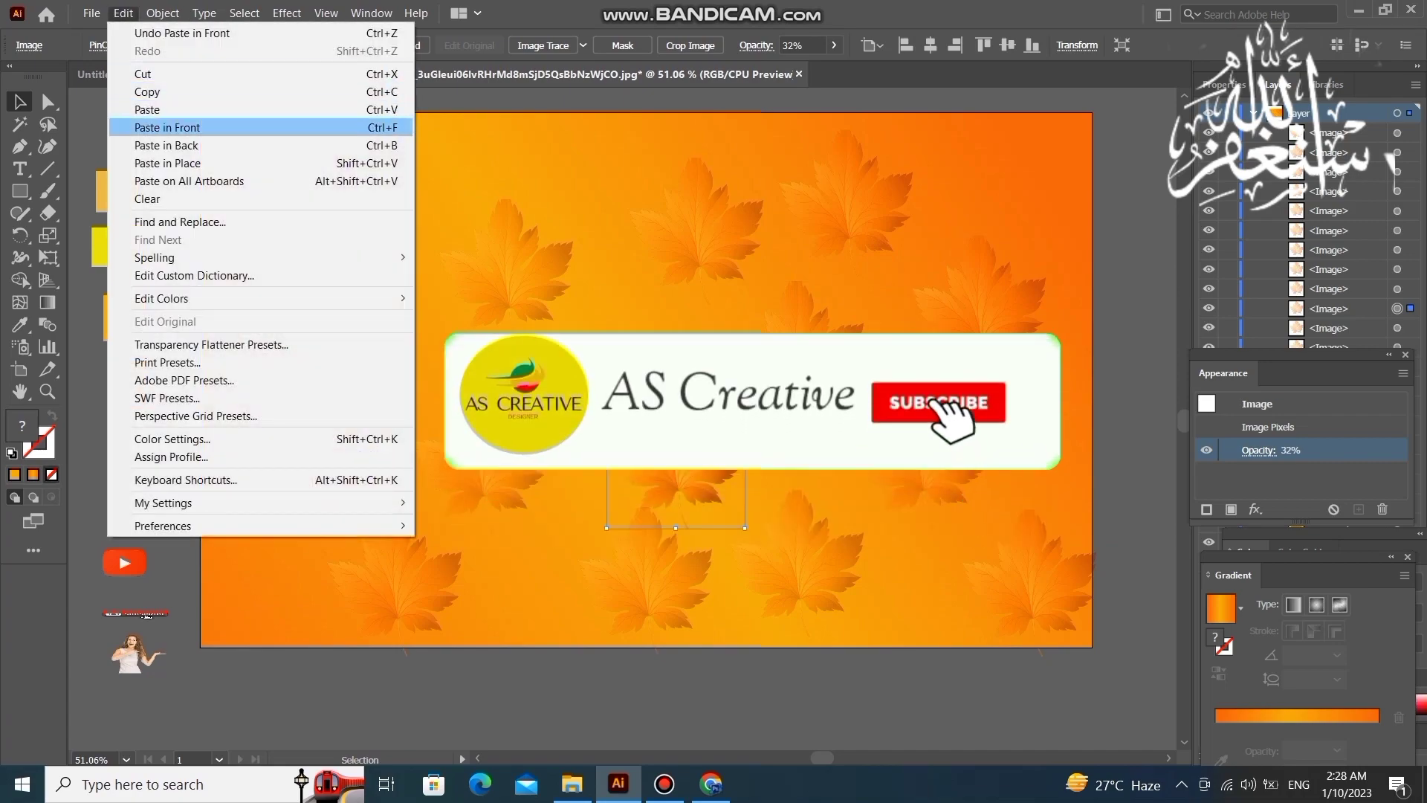
left_click(167, 127)
left_click(123, 12)
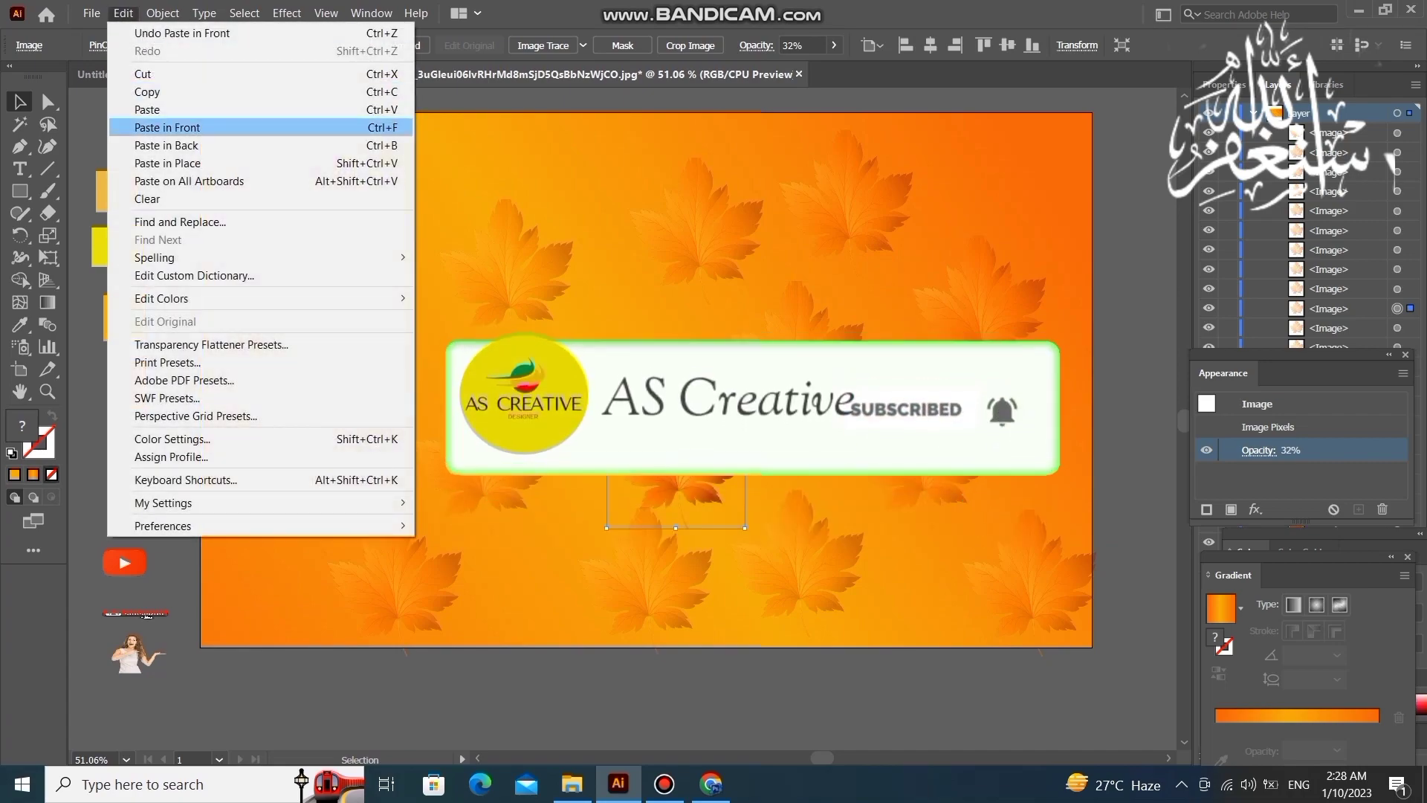
left_click(167, 127)
left_click_drag(675, 455, 647, 341)
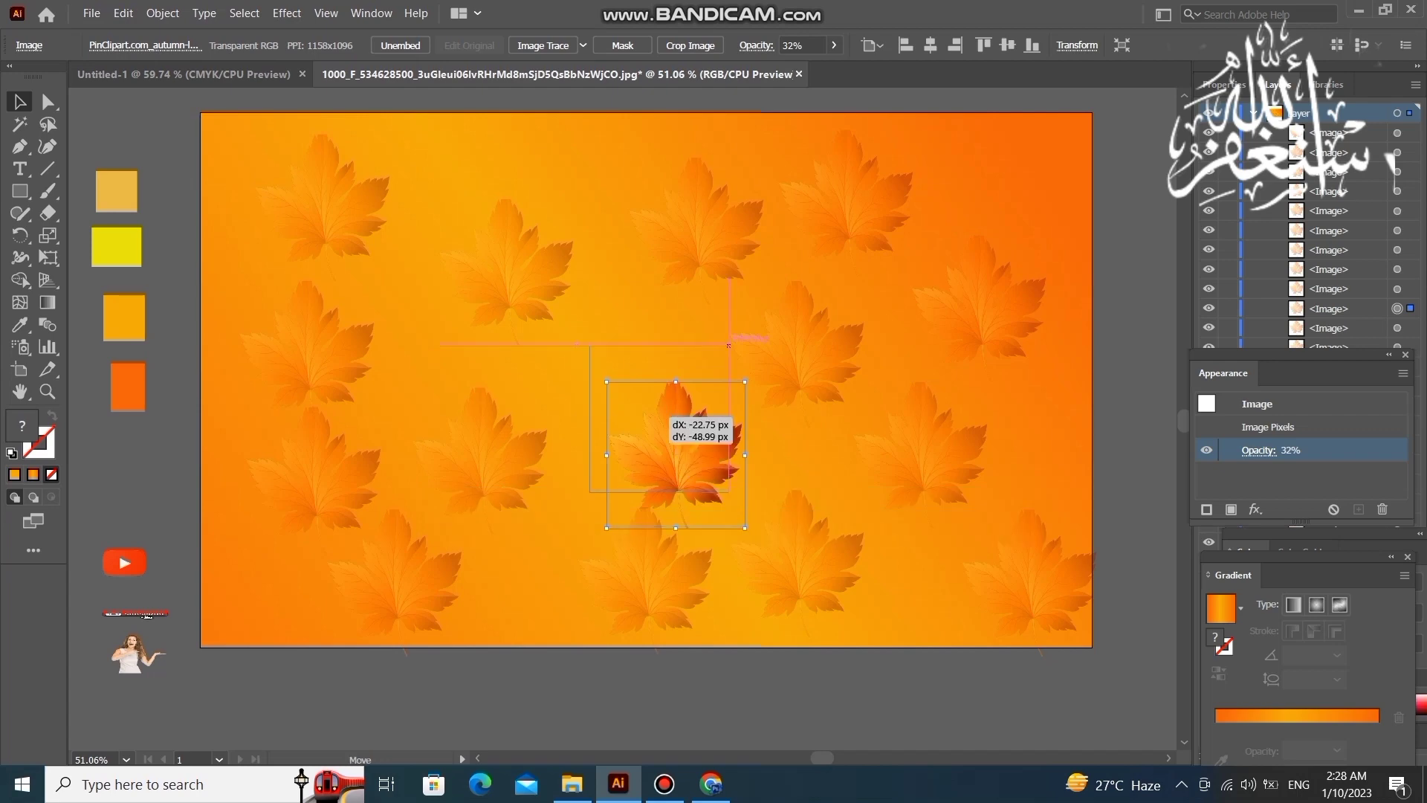
mouse_move(646, 267)
left_mouse_down()
mouse_move(915, 529)
mouse_move(922, 113)
mouse_move(975, 125)
left_mouse_up()
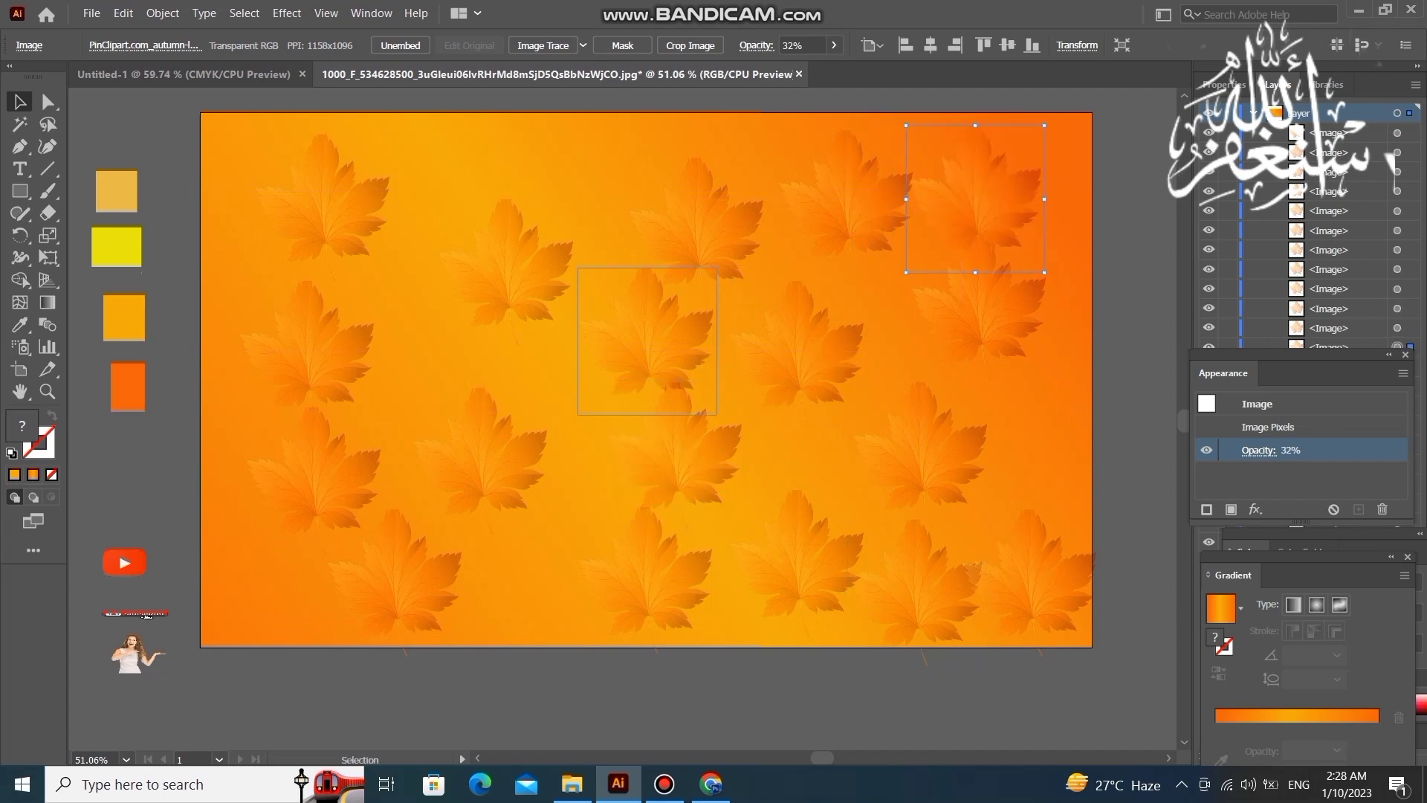
Paste four more leaf copies at the centre and move one into the lower gap.
left_click(124, 13)
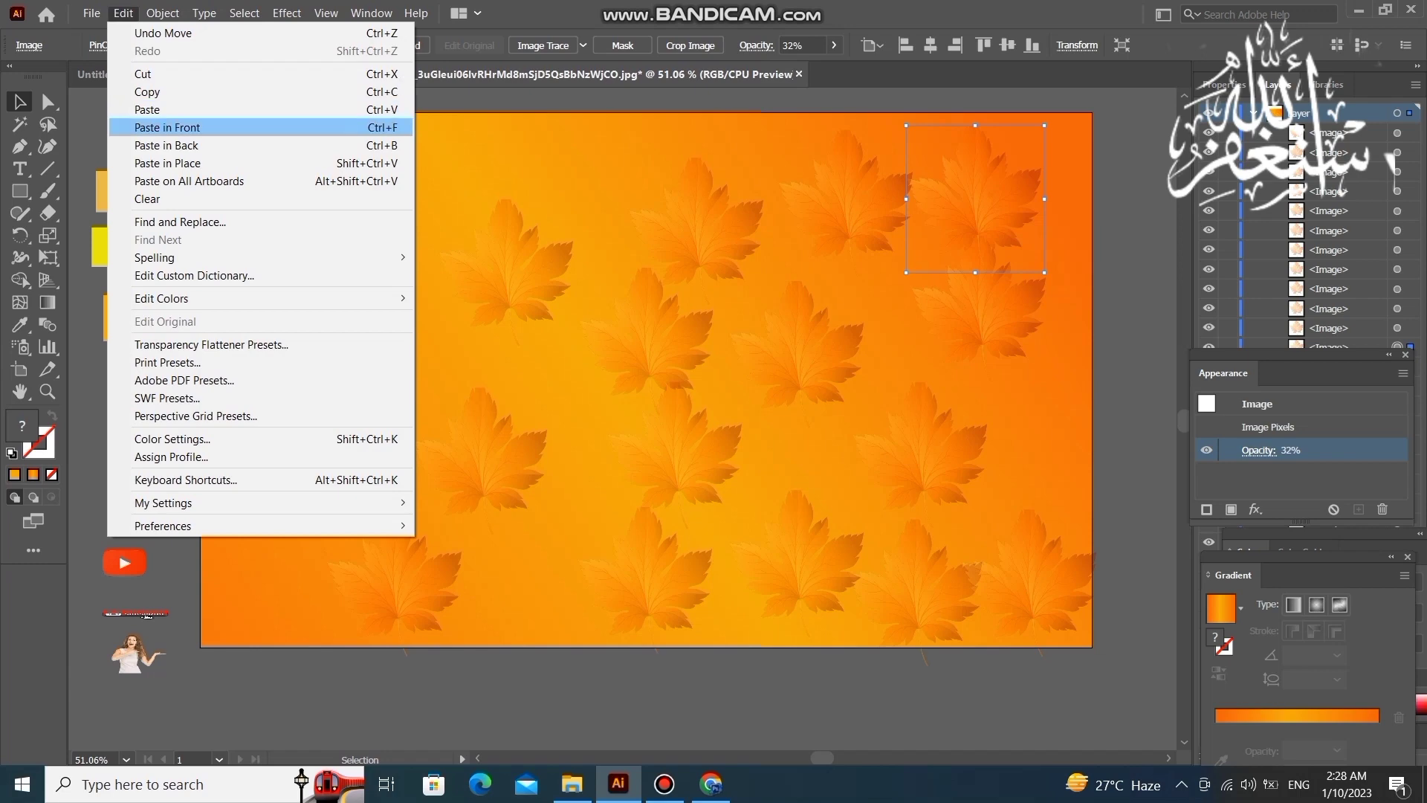
left_click(167, 127)
left_click(123, 12)
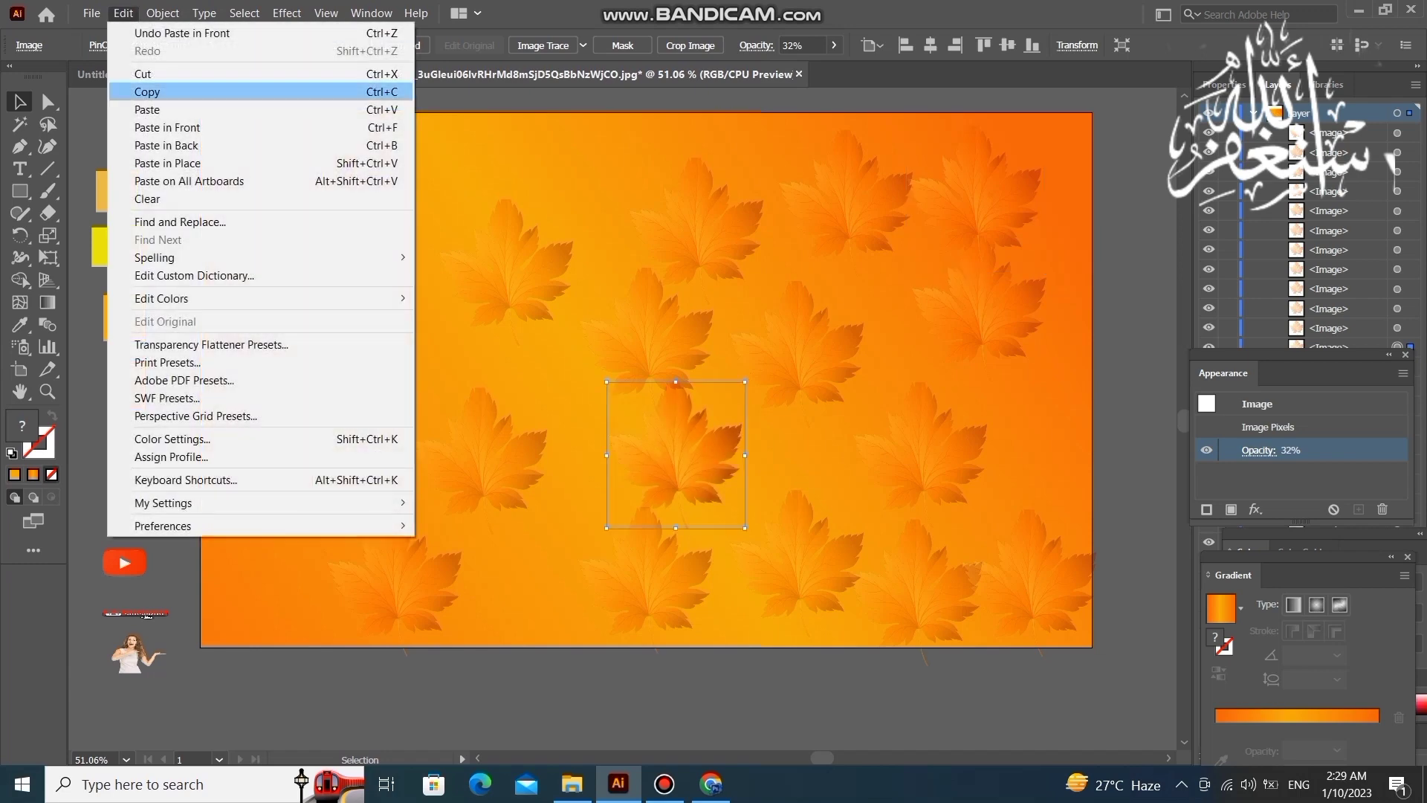
left_click(168, 127)
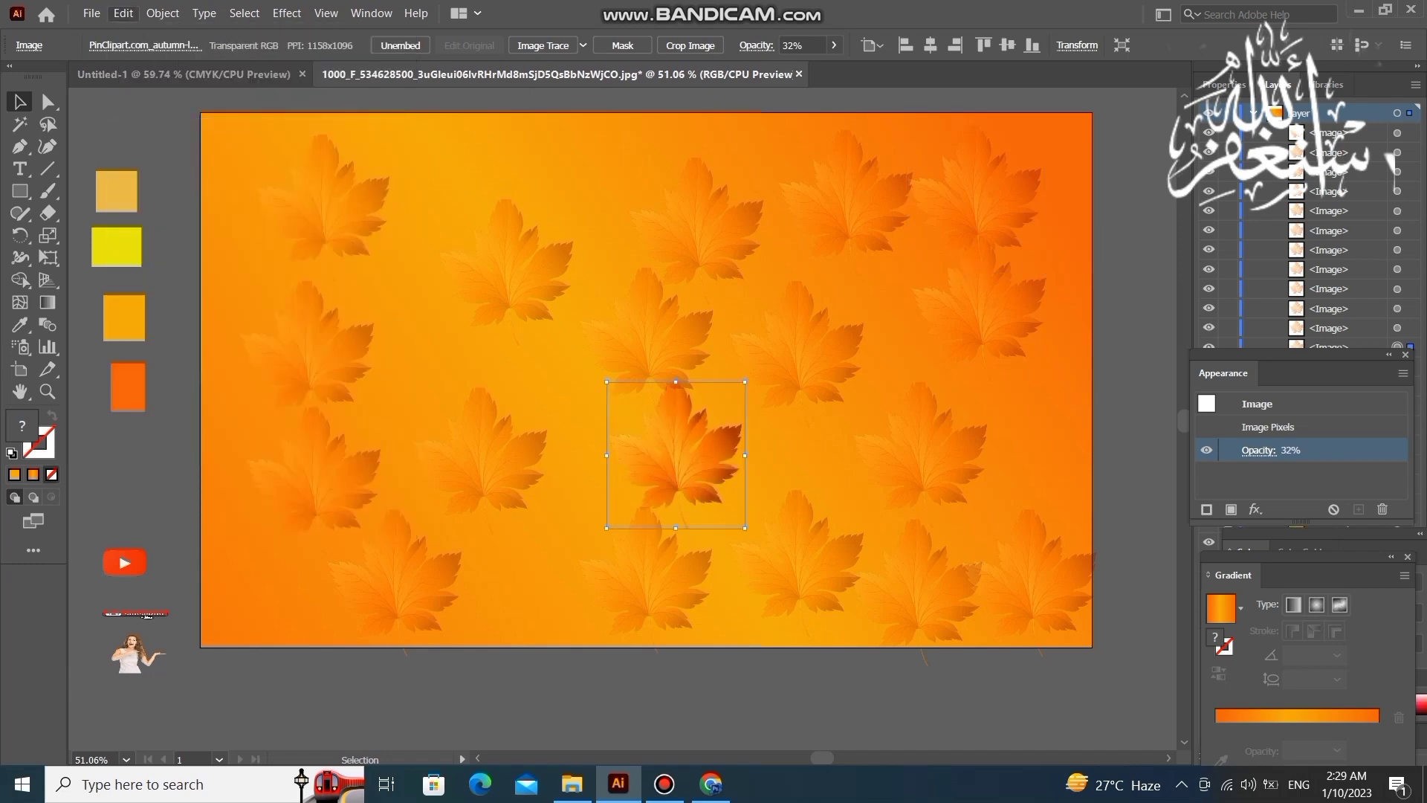
left_click(124, 12)
left_click(167, 127)
left_click(123, 13)
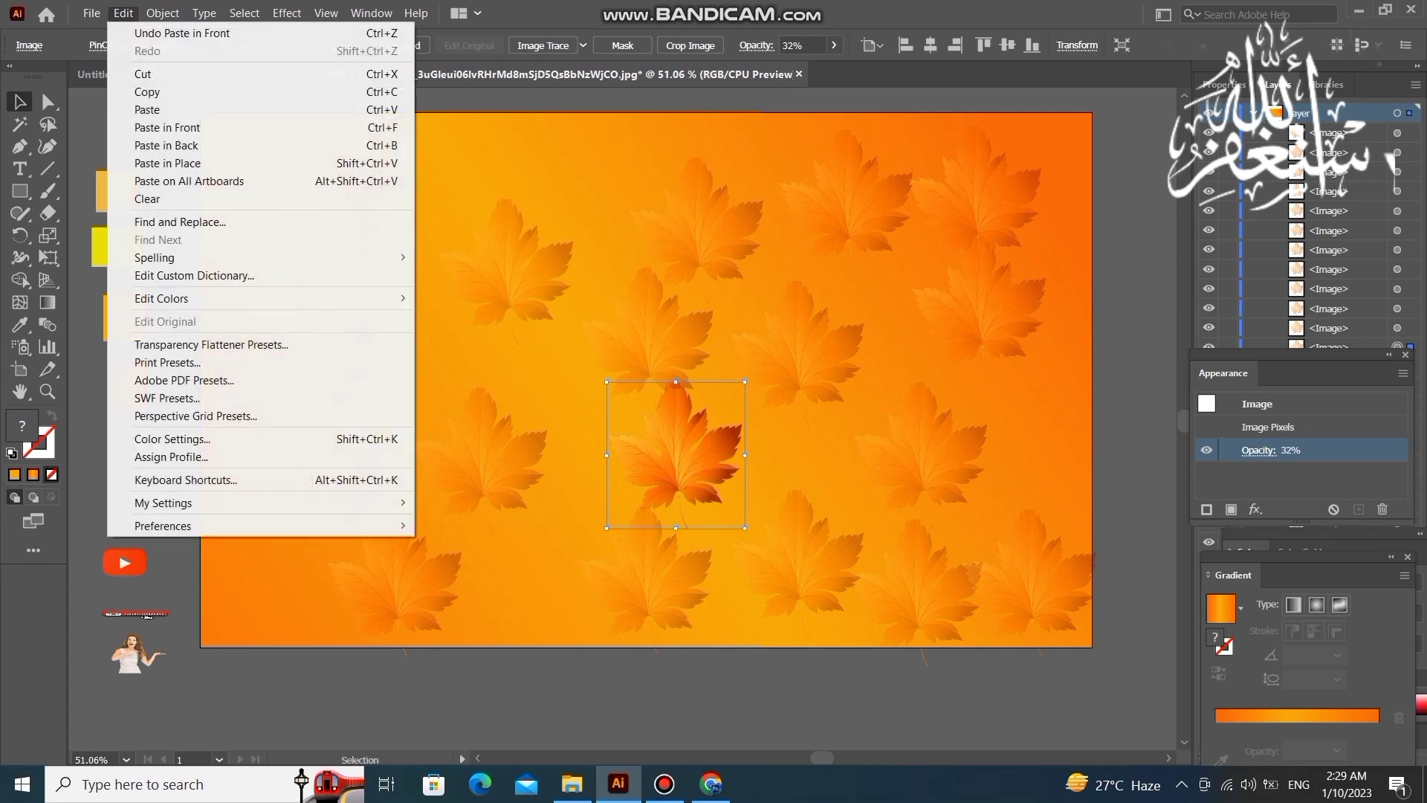
left_click(167, 127)
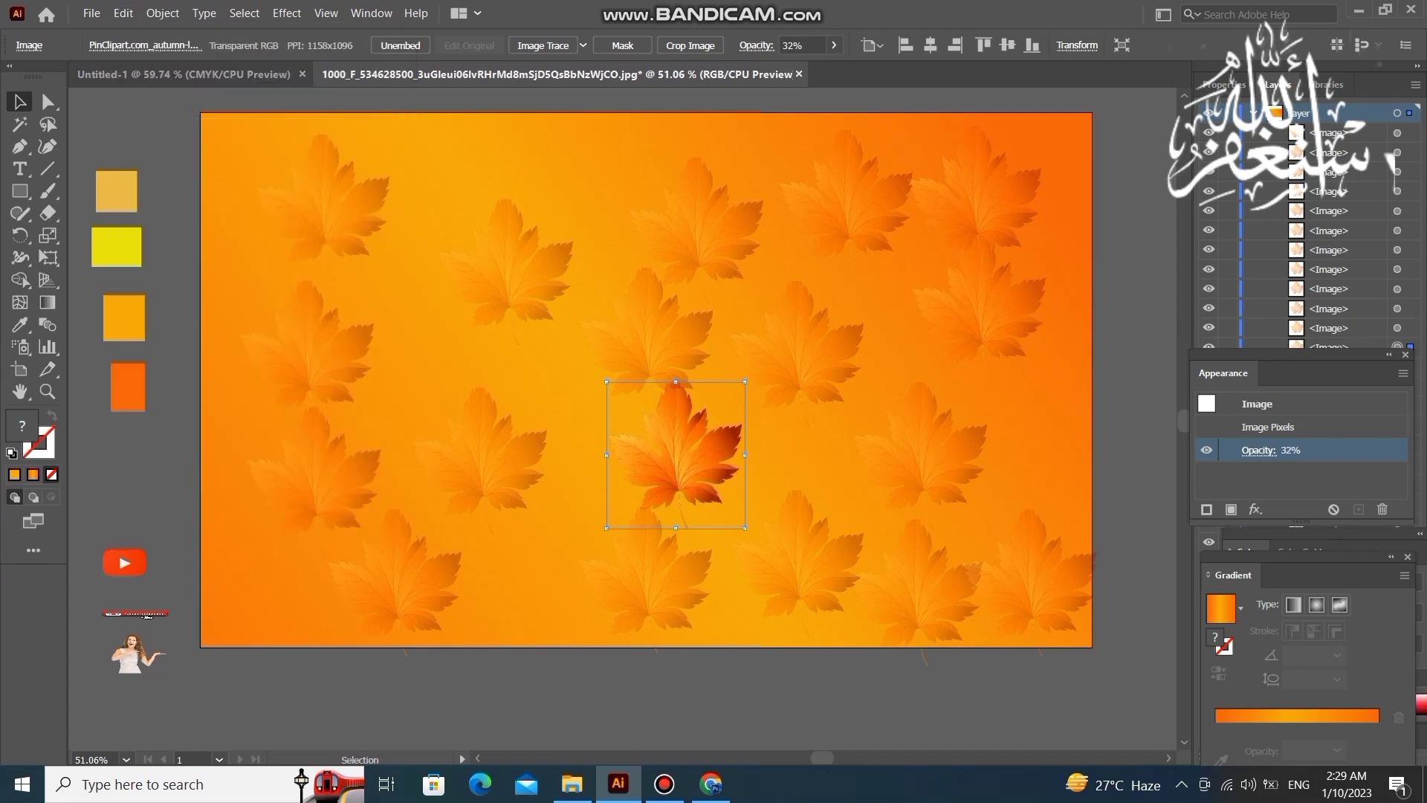
left_click_drag(743, 455, 629, 192)
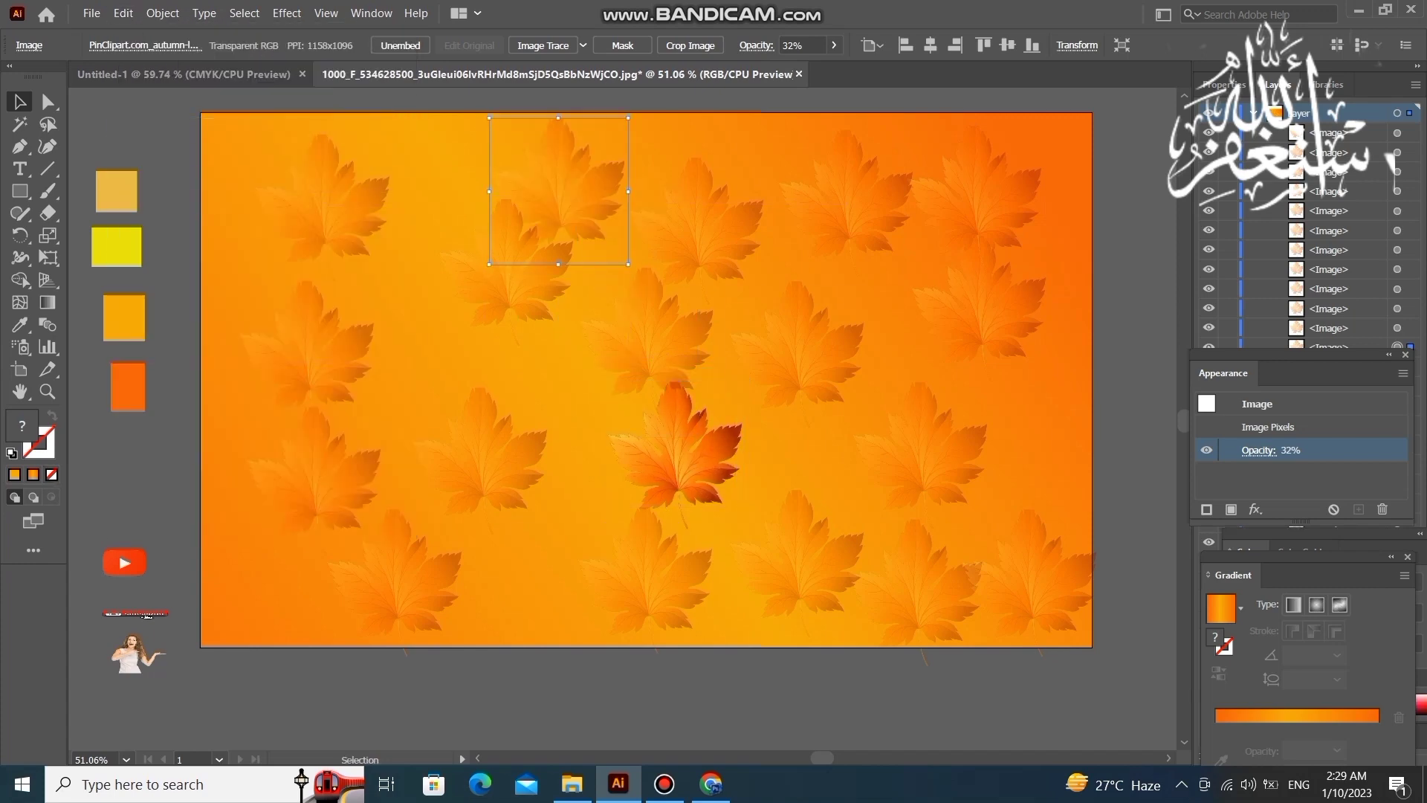
mouse_move(629, 192)
left_mouse_down()
mouse_move(734, 461)
mouse_move(593, 587)
left_mouse_up()
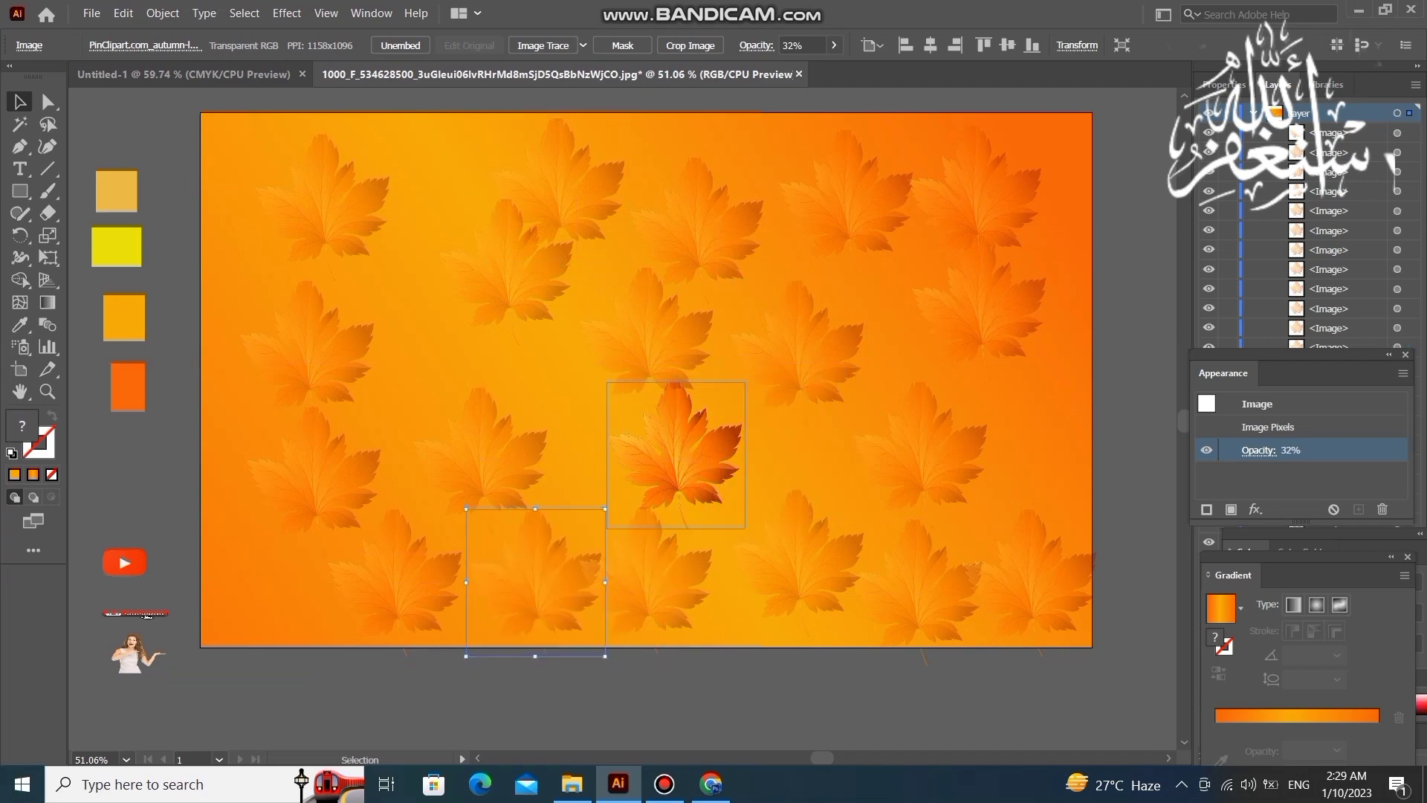
Move remaining leaf copies into gaps on the left and right, pasting one more.
left_click_drag(706, 447, 542, 361)
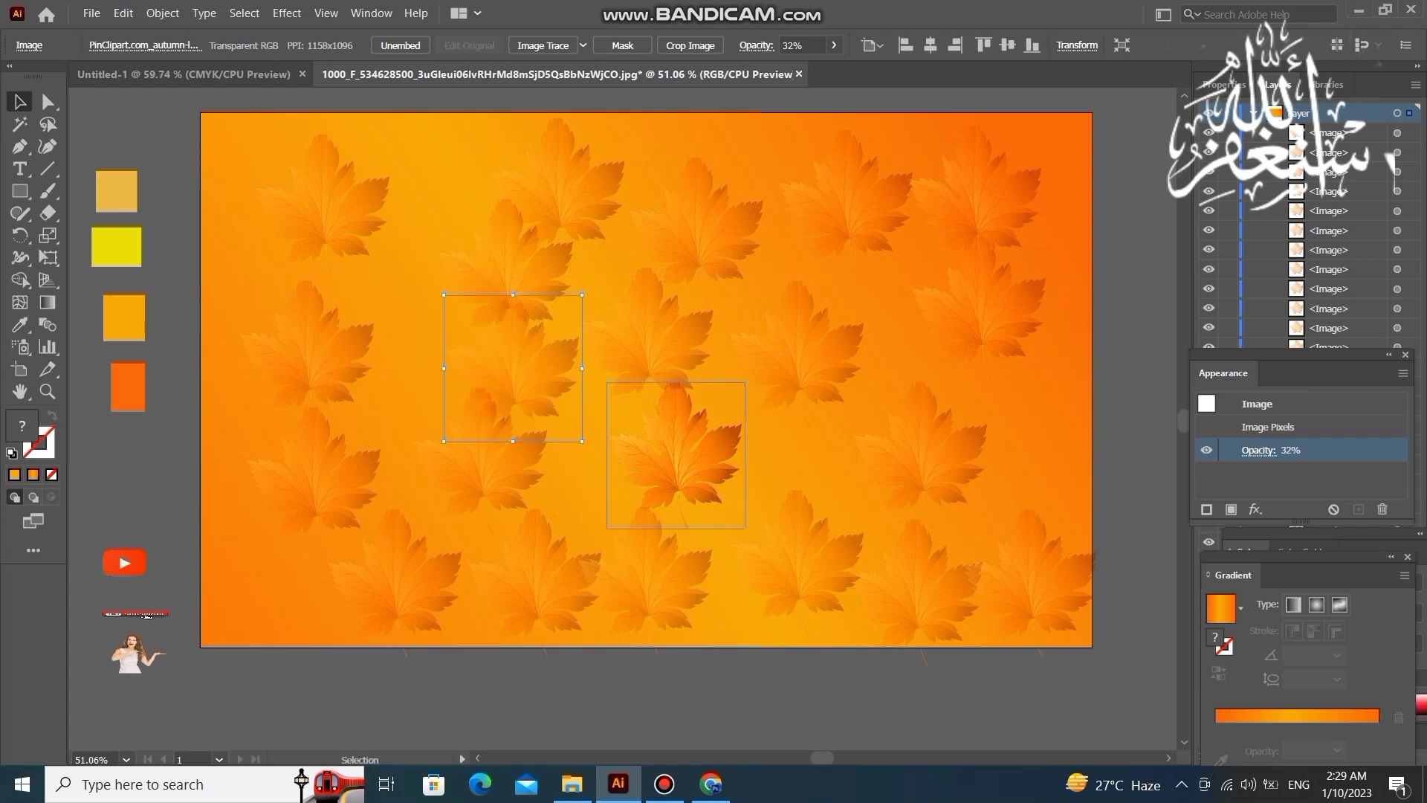
left_click_drag(677, 455, 823, 449)
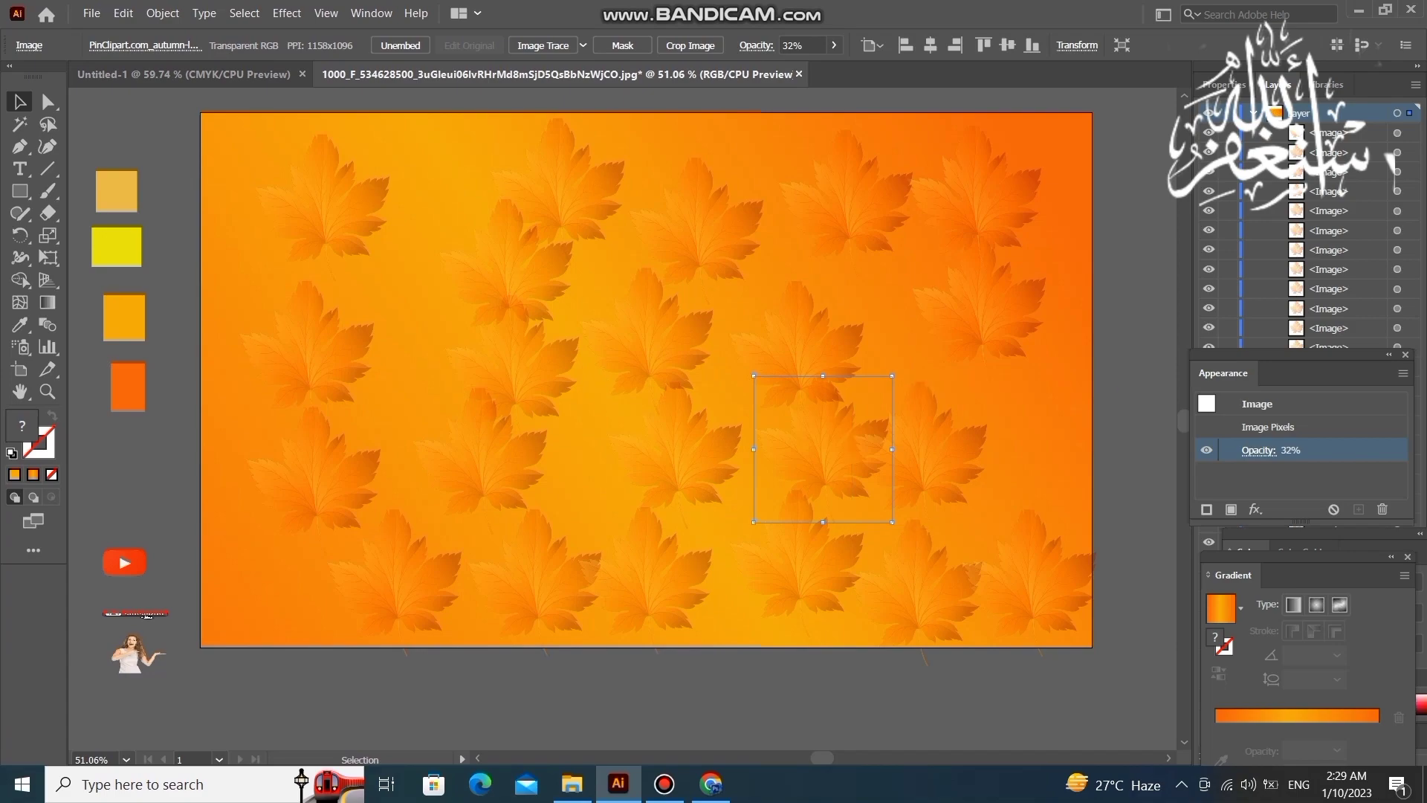
left_click(123, 13)
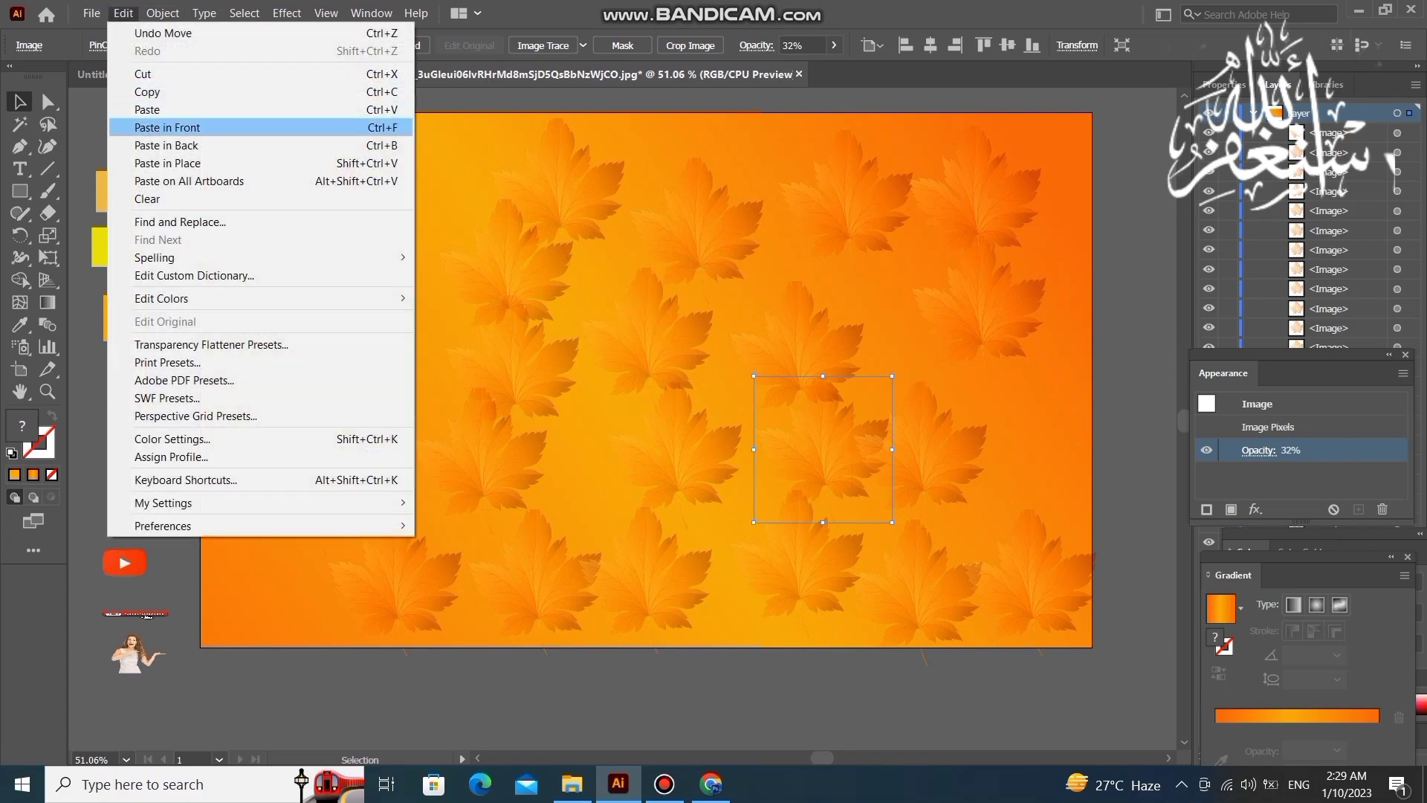
left_click(171, 127)
mouse_move(823, 449)
left_mouse_down()
mouse_move(675, 455)
mouse_move(1016, 437)
left_mouse_up()
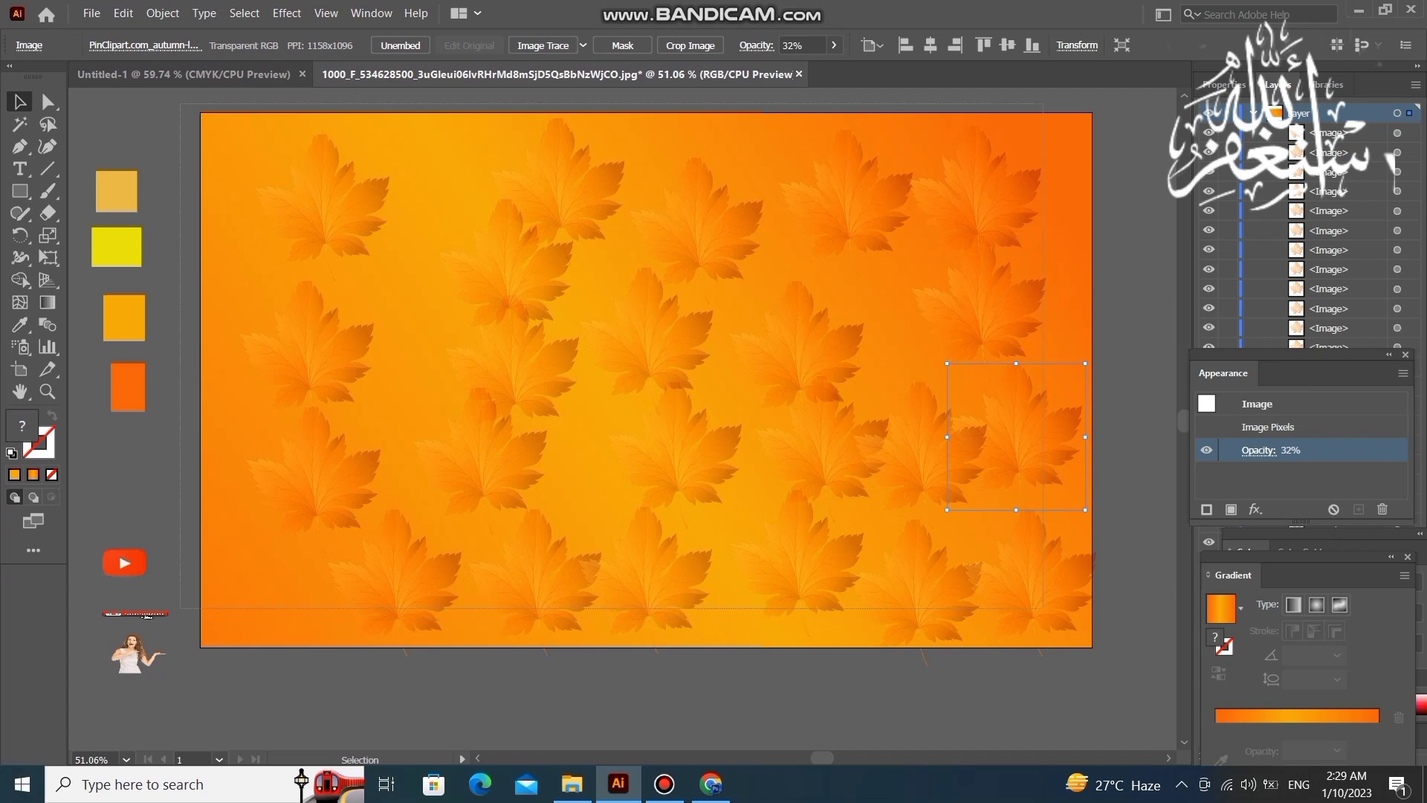
Draw an artboard-sized rectangle over the leaf pattern.
key("ctrl+a")
right_click(727, 444)
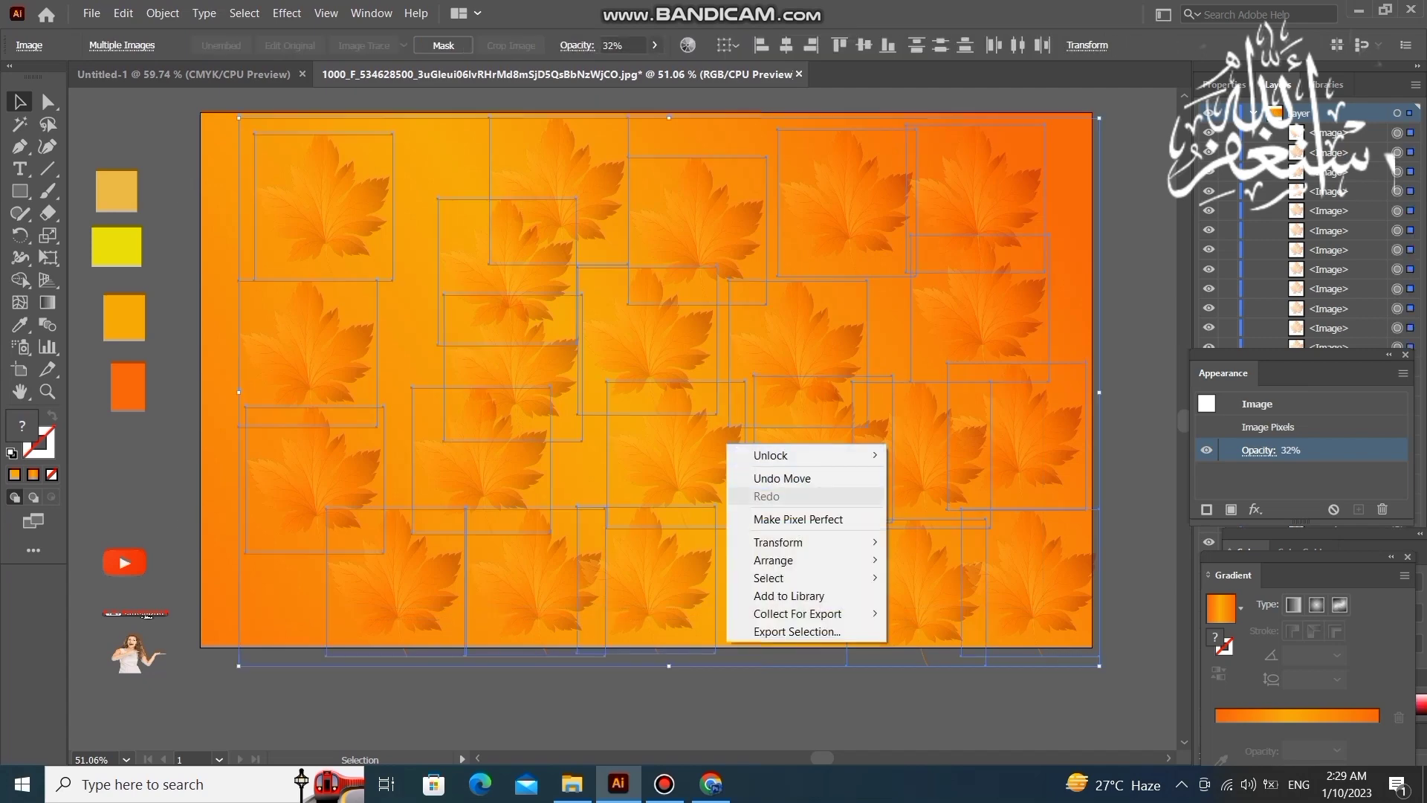
key("Escape")
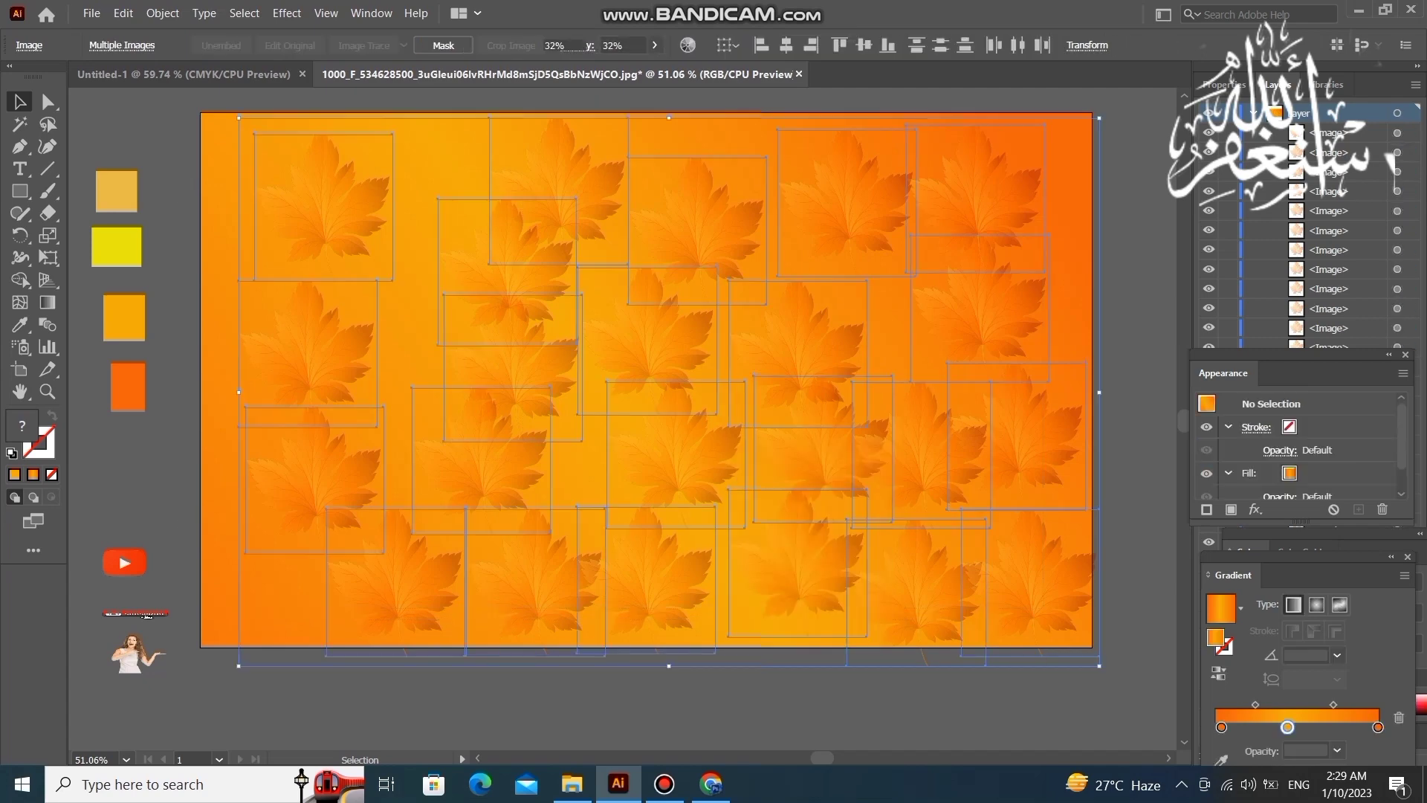
key("ctrl+shift+a")
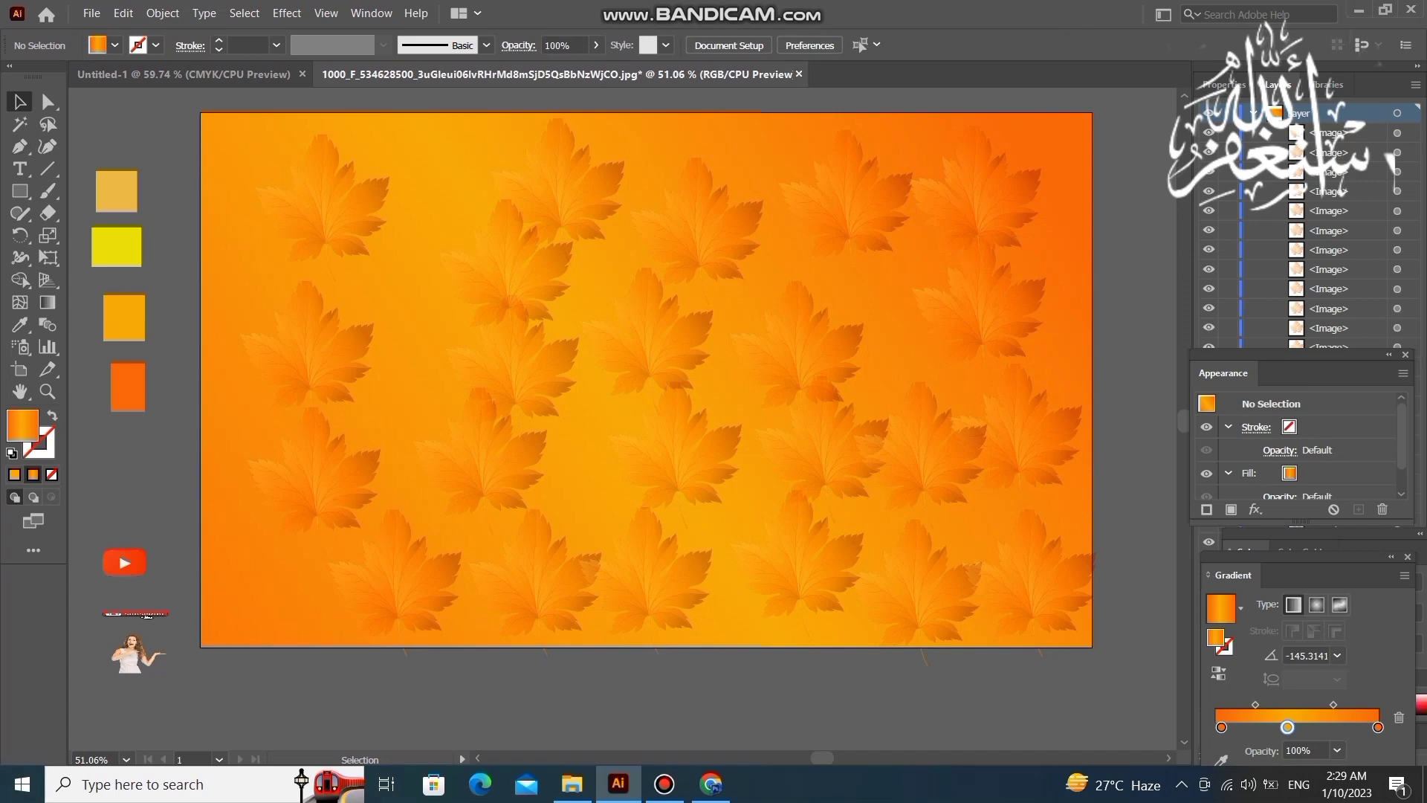
left_click(20, 191)
left_click_drag(200, 113, 1087, 644)
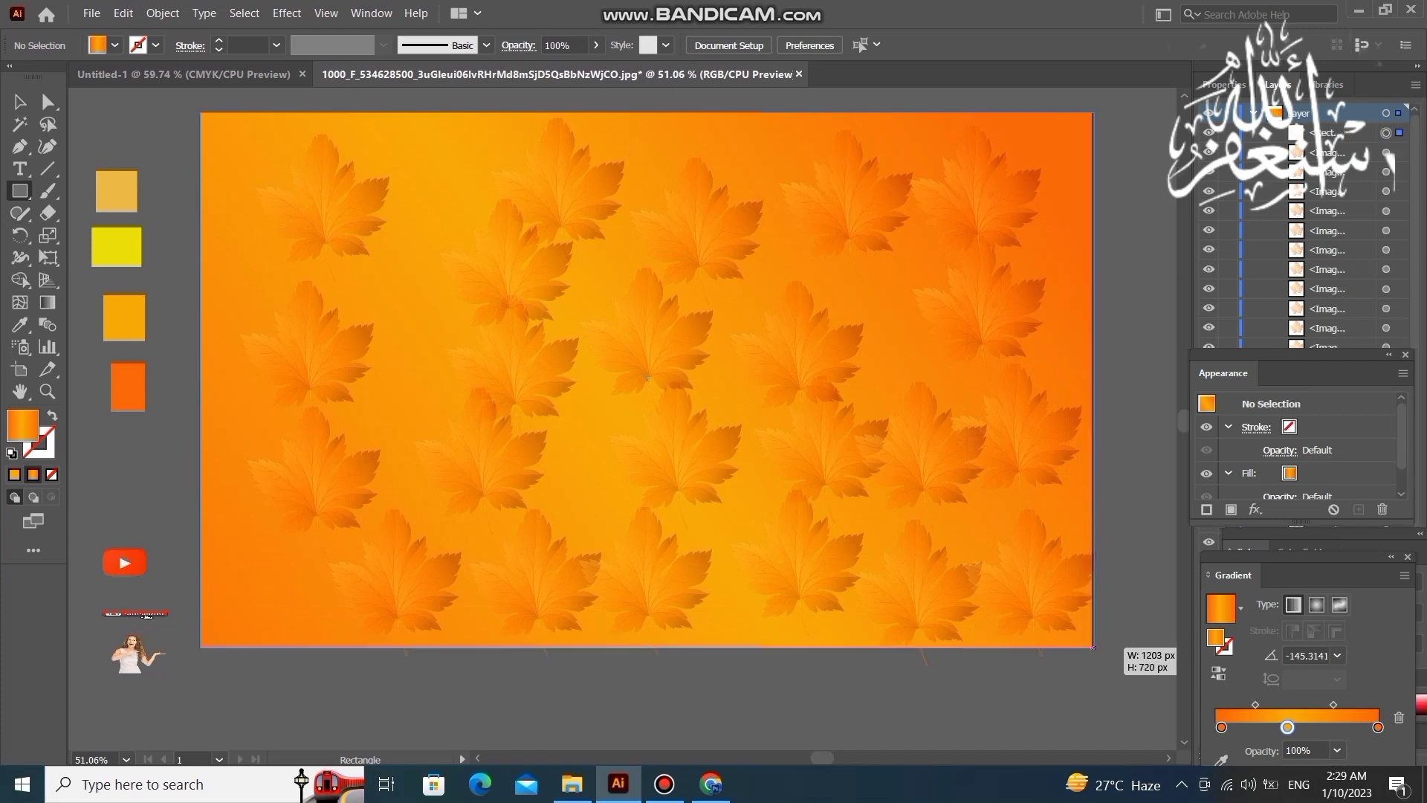
left_click_drag(1086, 643, 1095, 646)
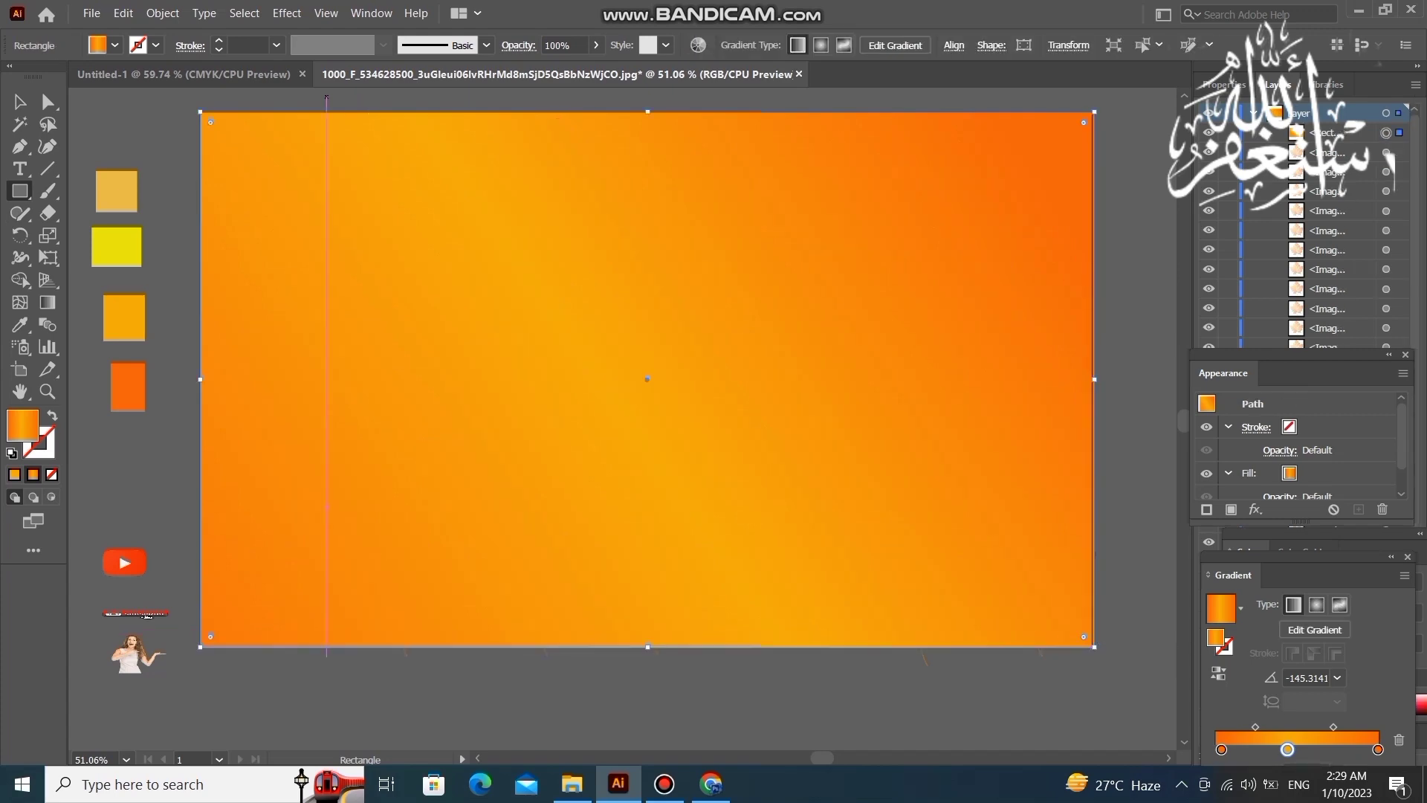
left_click(20, 102)
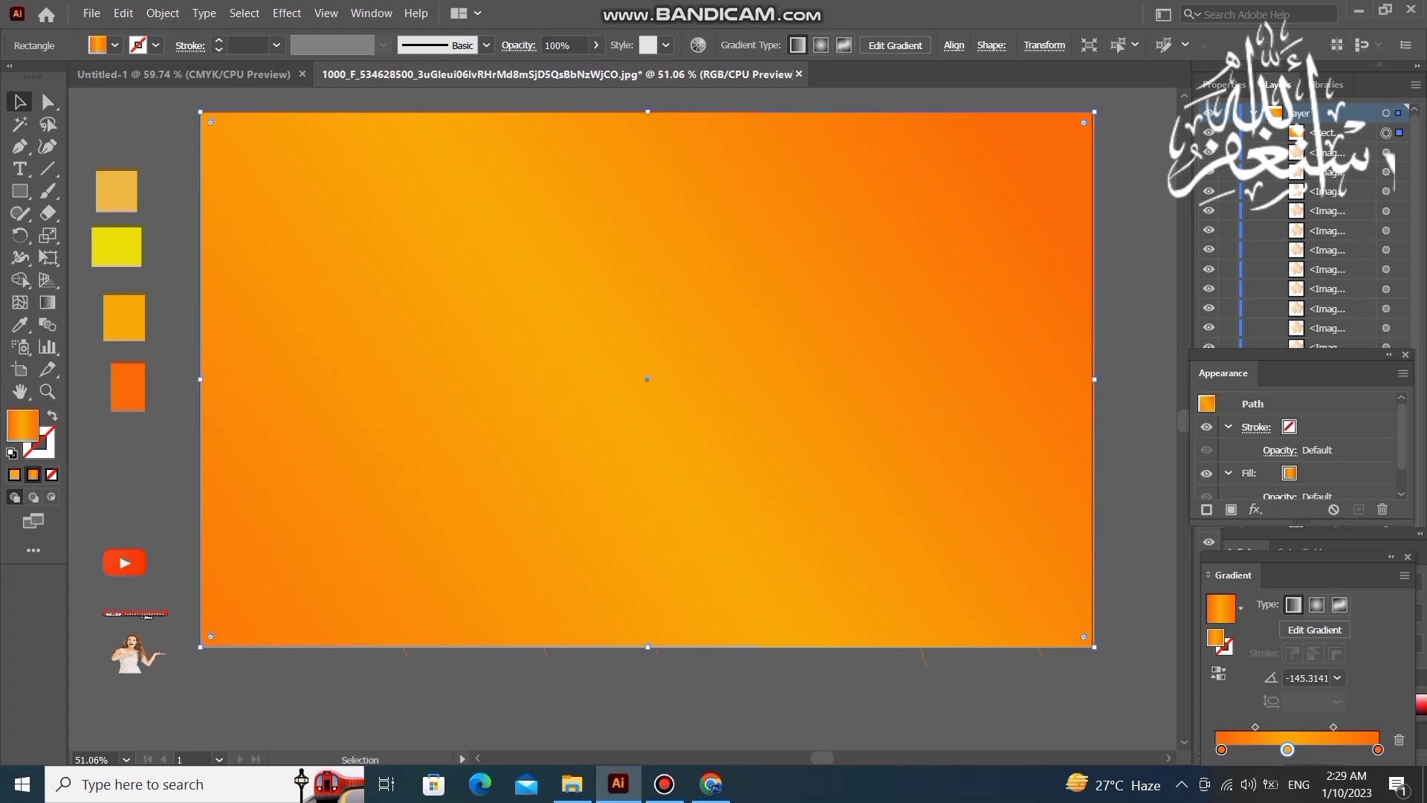
Select everything and make a clipping mask with the rectangle, then deselect.
key("ctrl+a")
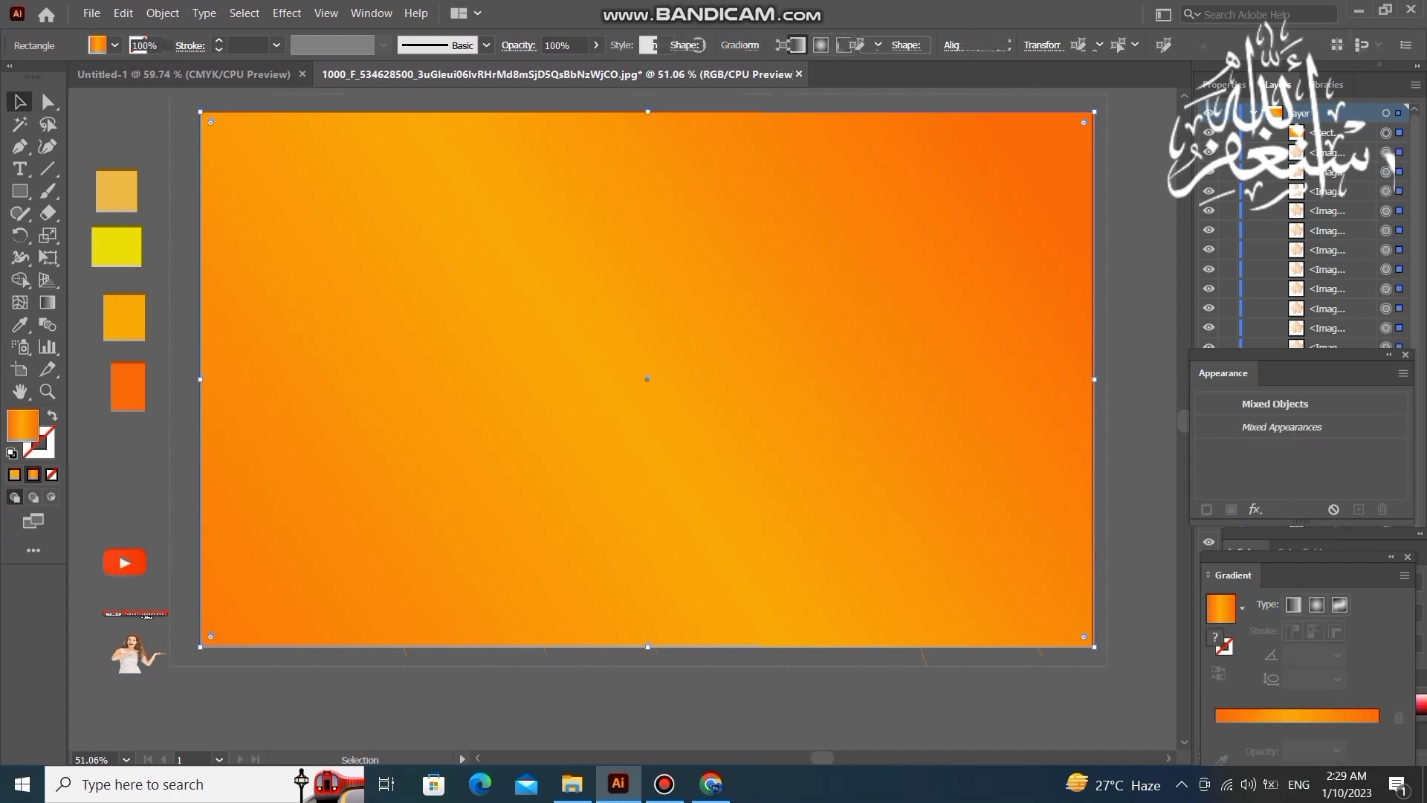
right_click(689, 384)
left_click(765, 546)
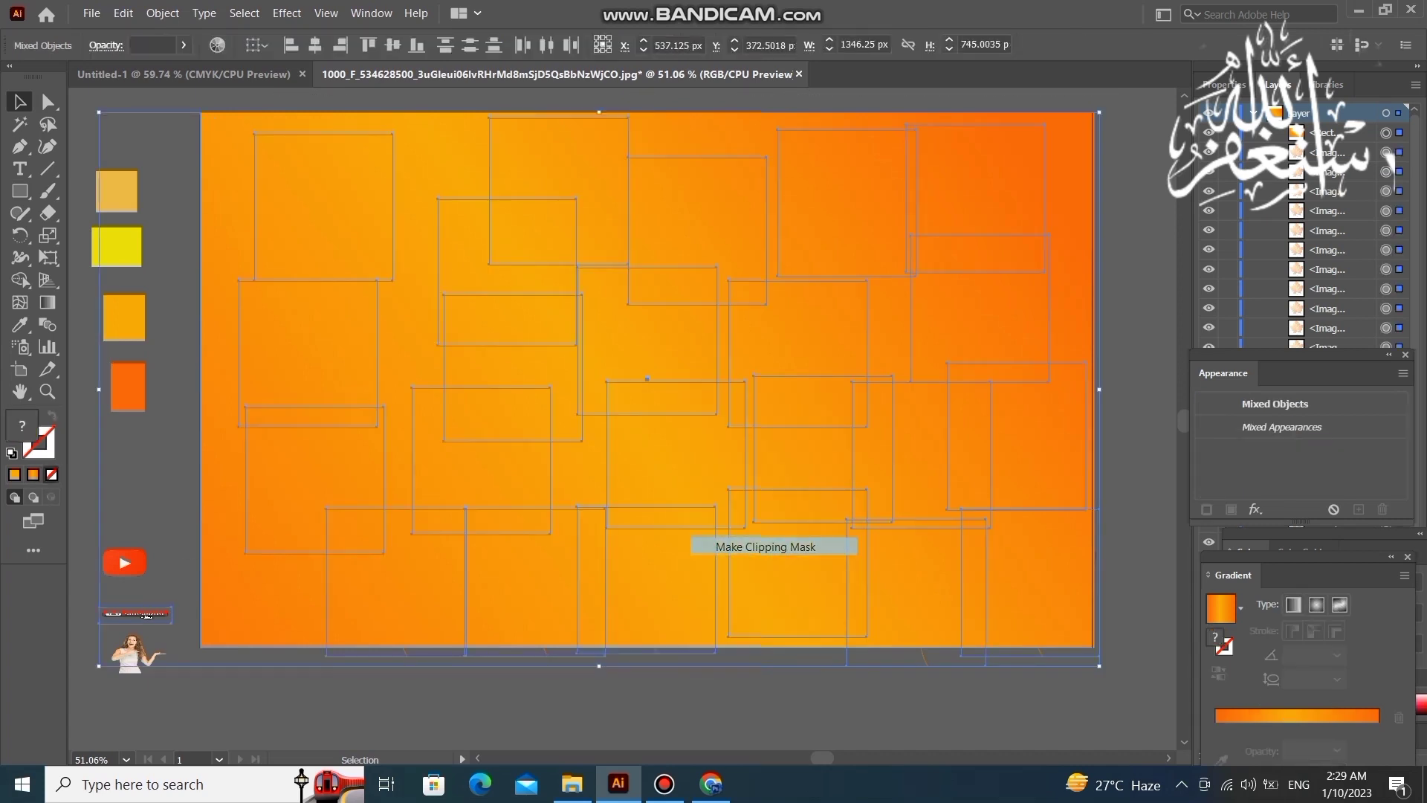
key("ctrl+shift+a")
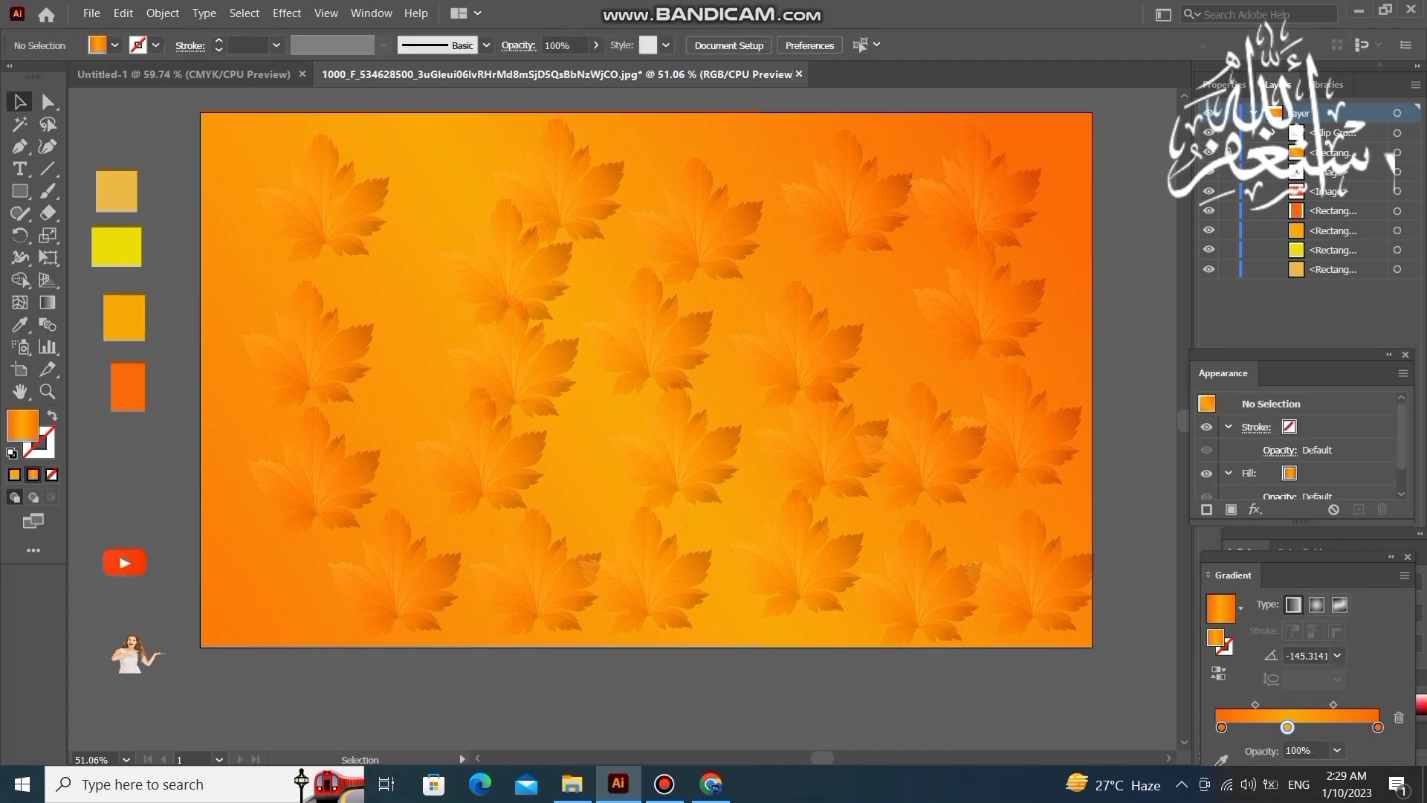
Bring the woman photo in front at the artboard's left, enlarged down to the bottom edge.
scroll(647, 386, "up", 1)
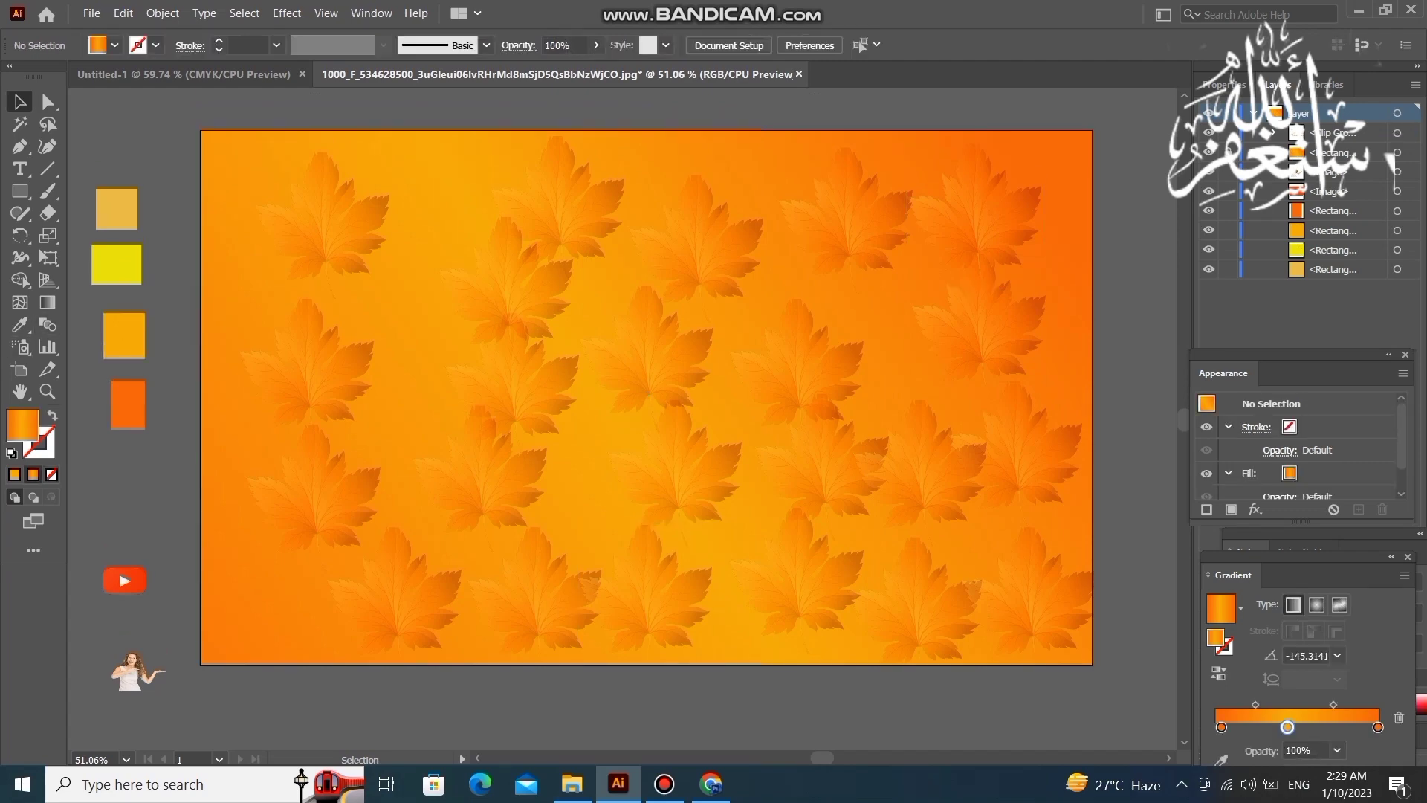
left_click_drag(139, 691, 257, 189)
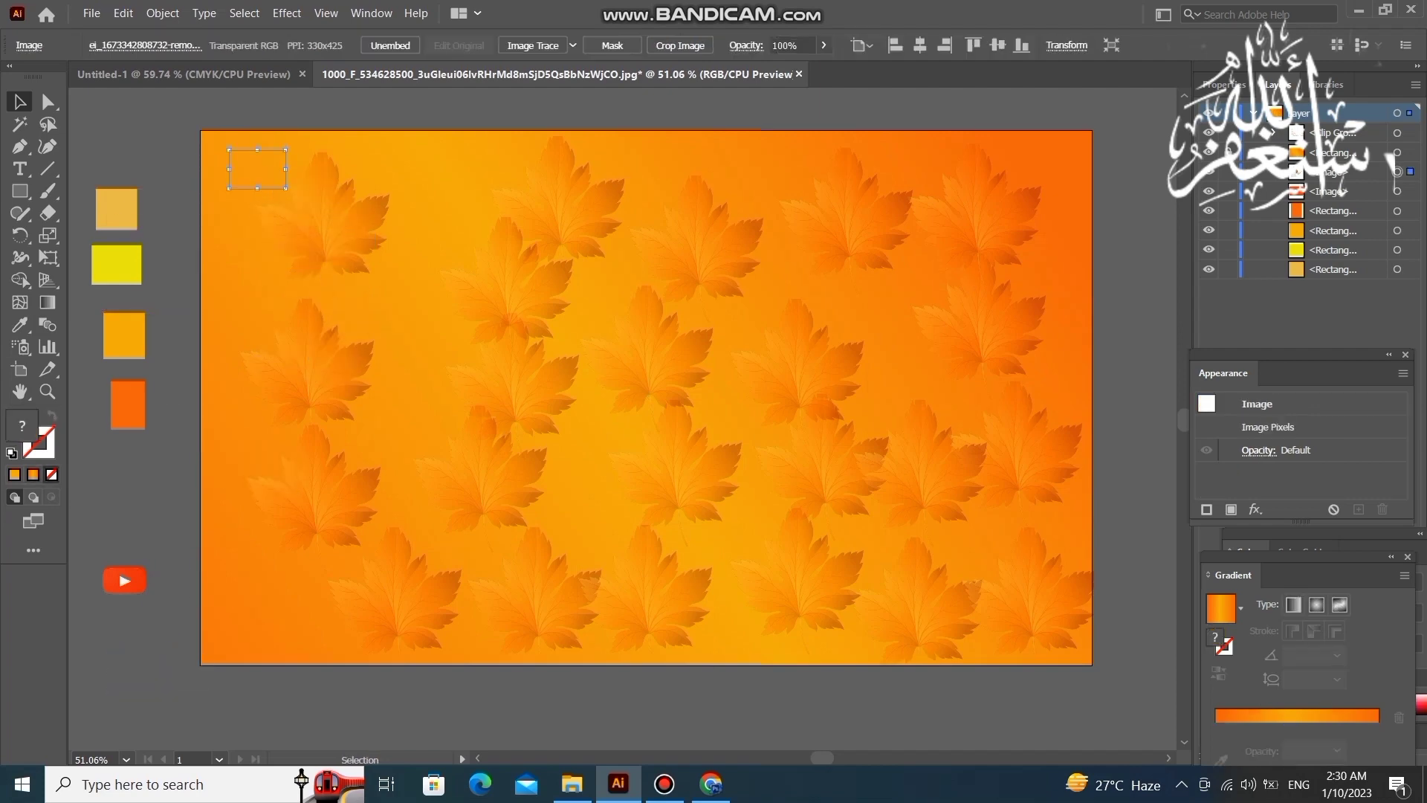
right_click(257, 188)
mouse_move(305, 347)
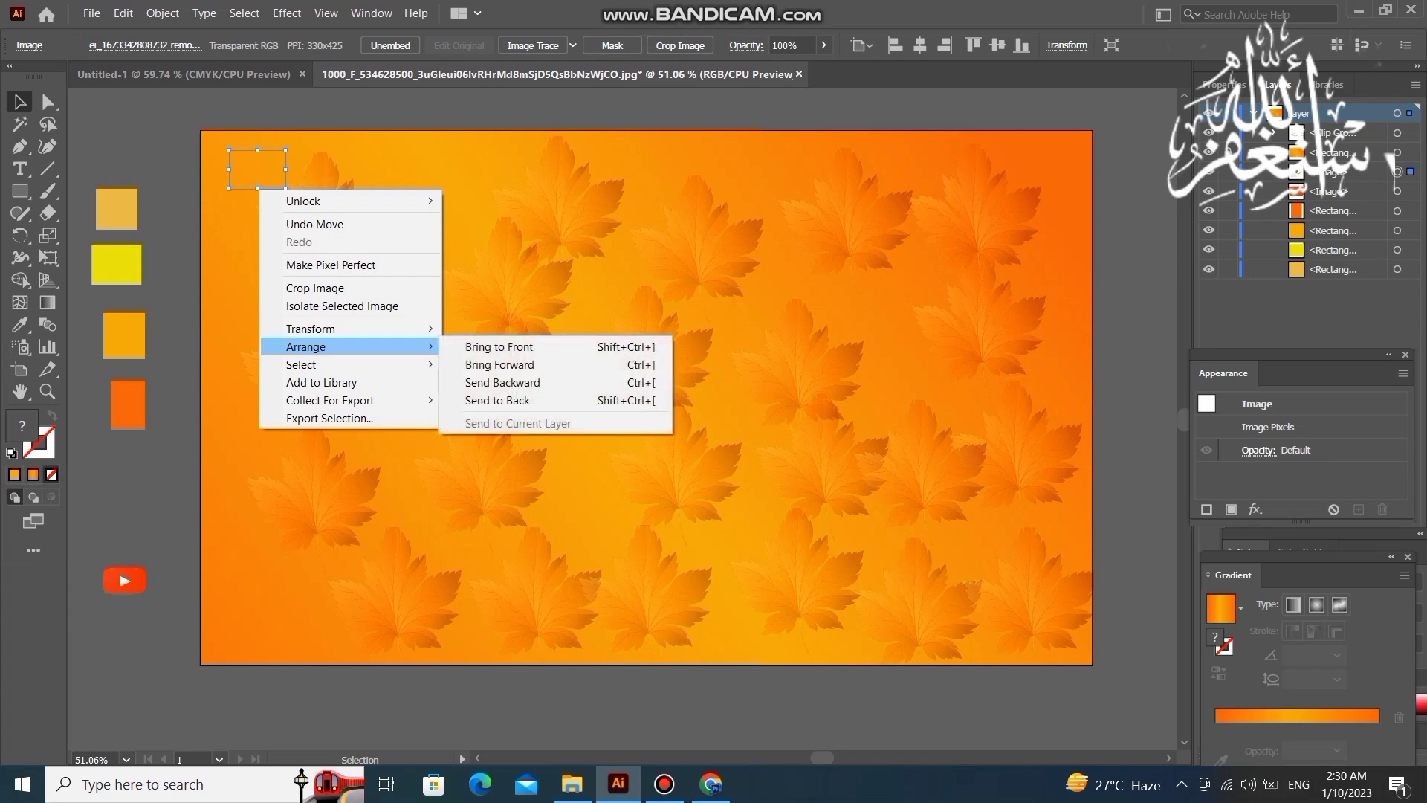
key("Return")
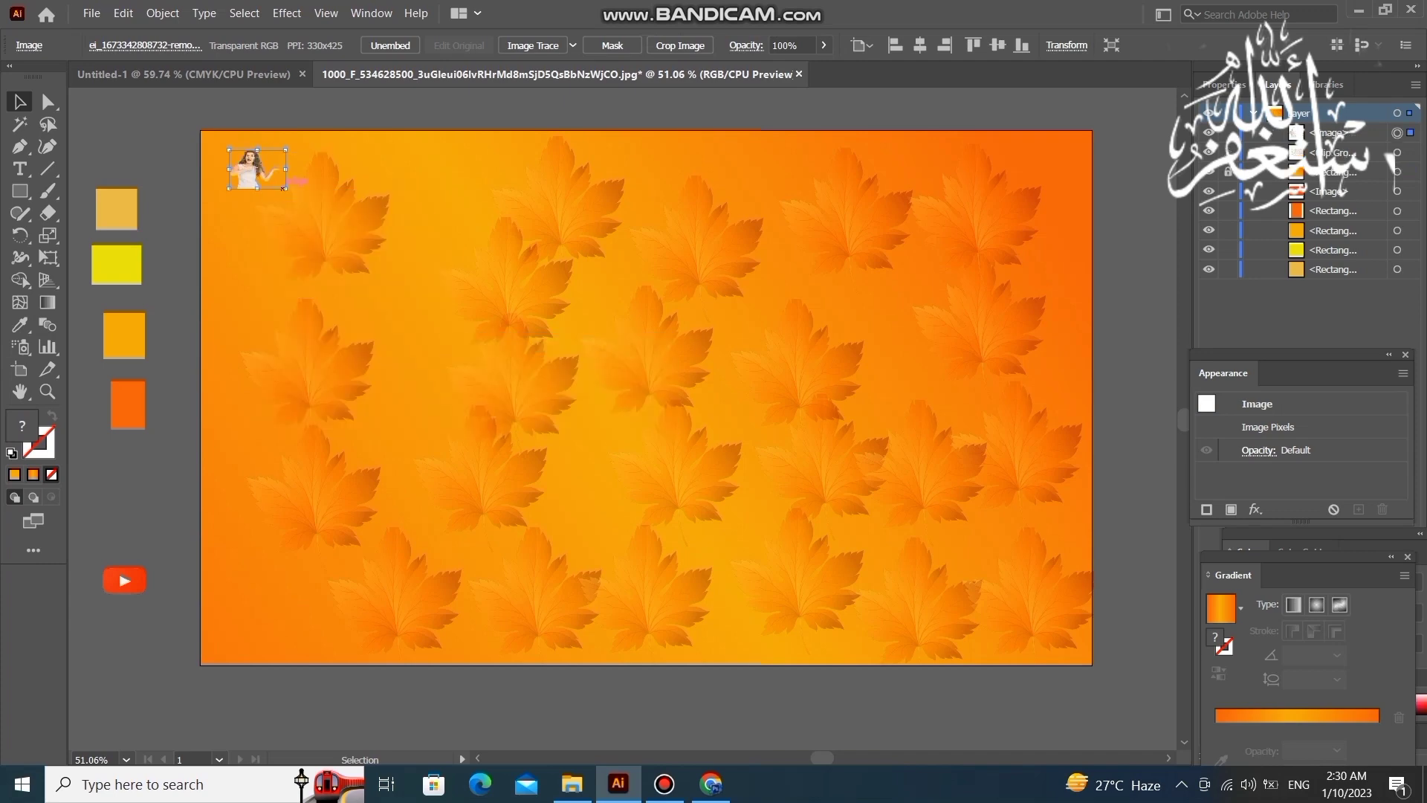
mouse_move(285, 189)
left_mouse_down()
mouse_move(464, 611)
mouse_move(465, 313)
mouse_move(628, 684)
left_mouse_up()
left_click_drag(429, 425, 397, 664)
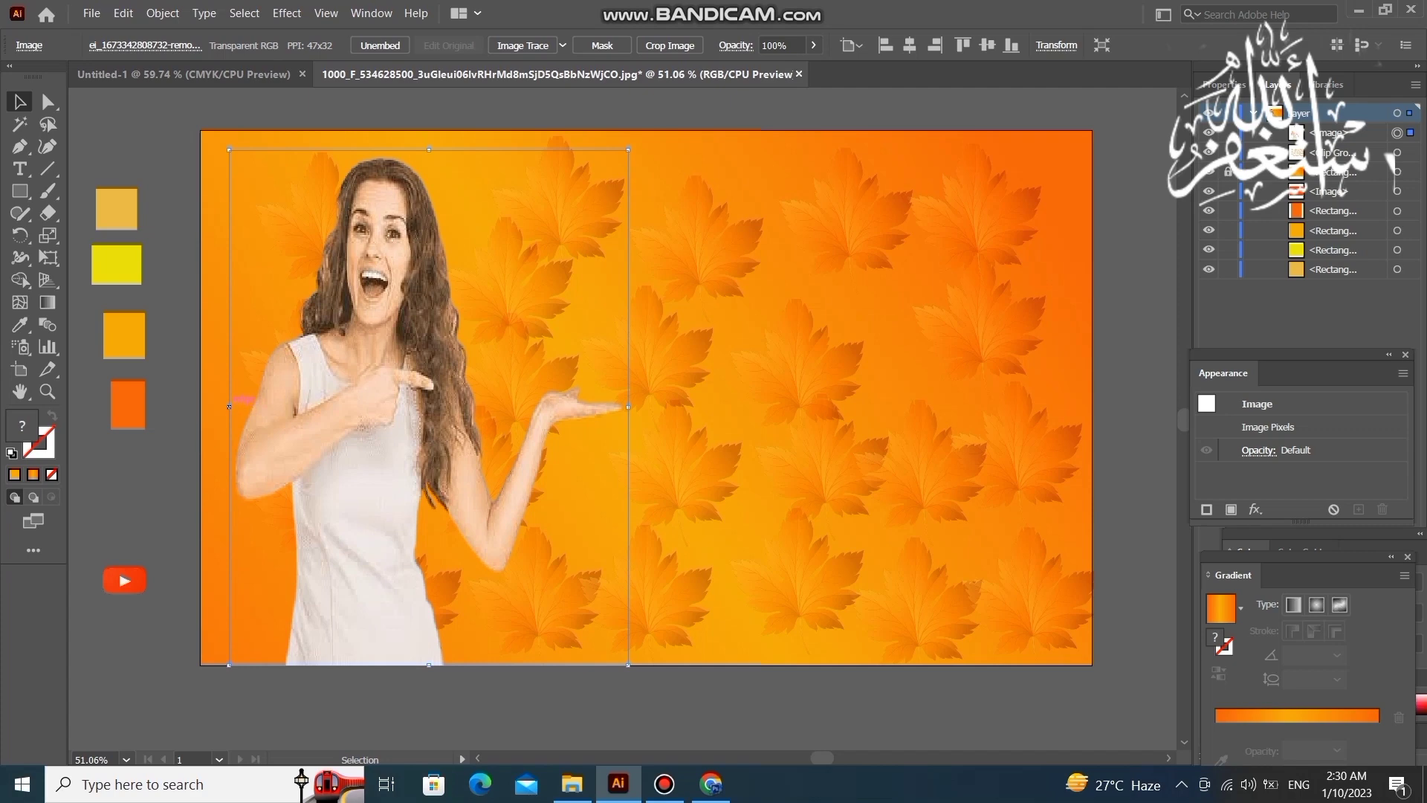
left_click_drag(229, 407, 201, 407)
left_click_drag(413, 682, 412, 663)
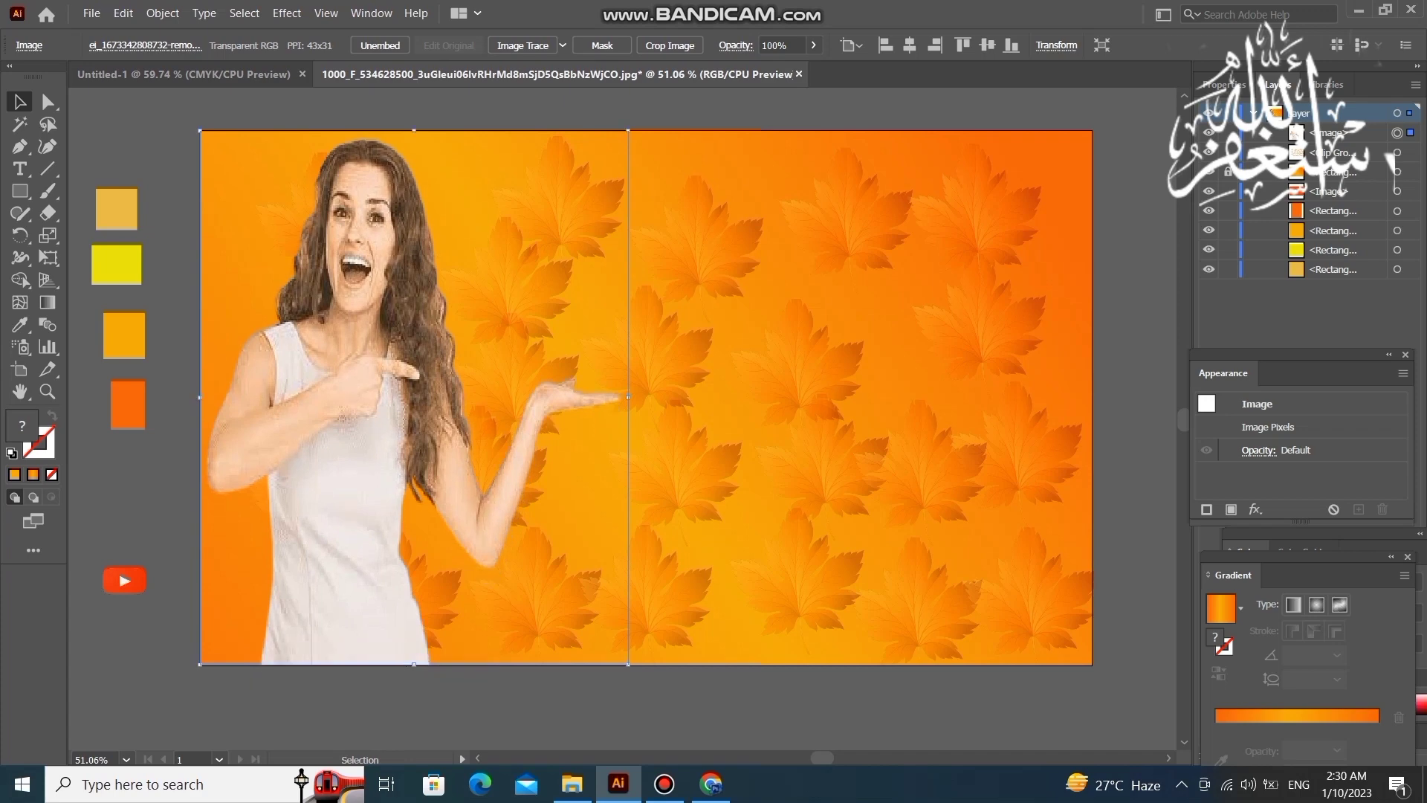
key("ctrl+shift+a")
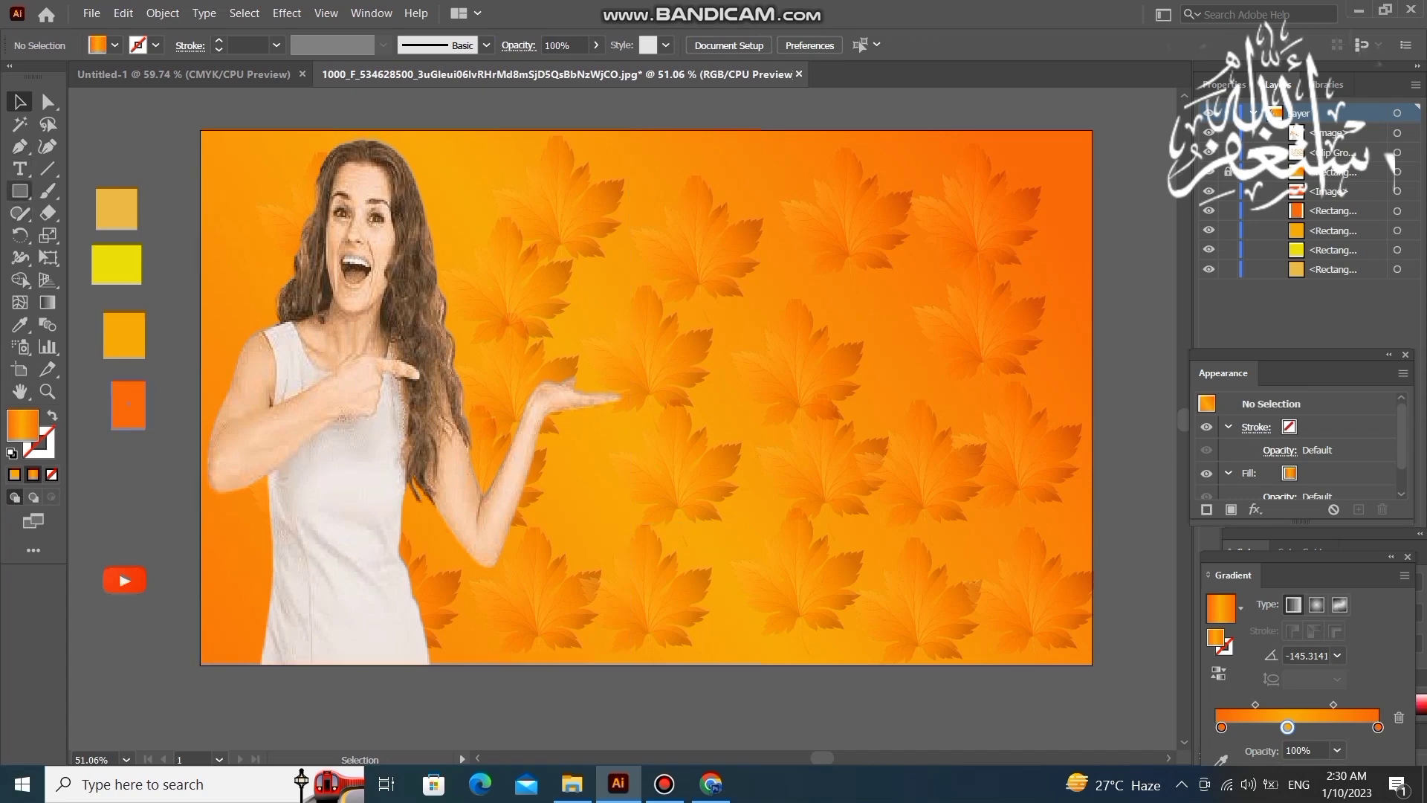
Draw a wide rectangle, about 482 × 88 px, at upper right and slightly round its corners.
left_click(20, 191)
left_click_drag(671, 234, 1022, 304)
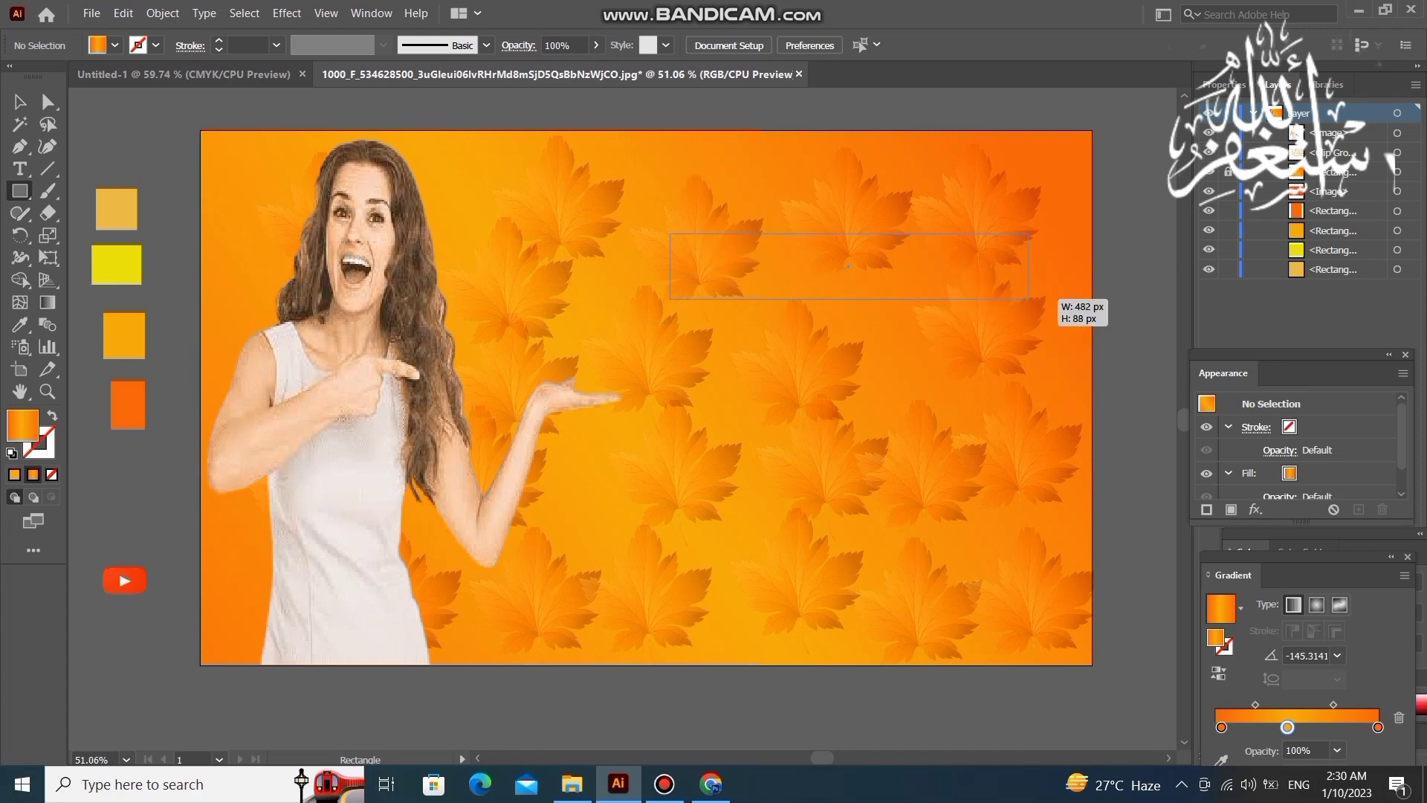
left_click_drag(1023, 304, 1037, 294)
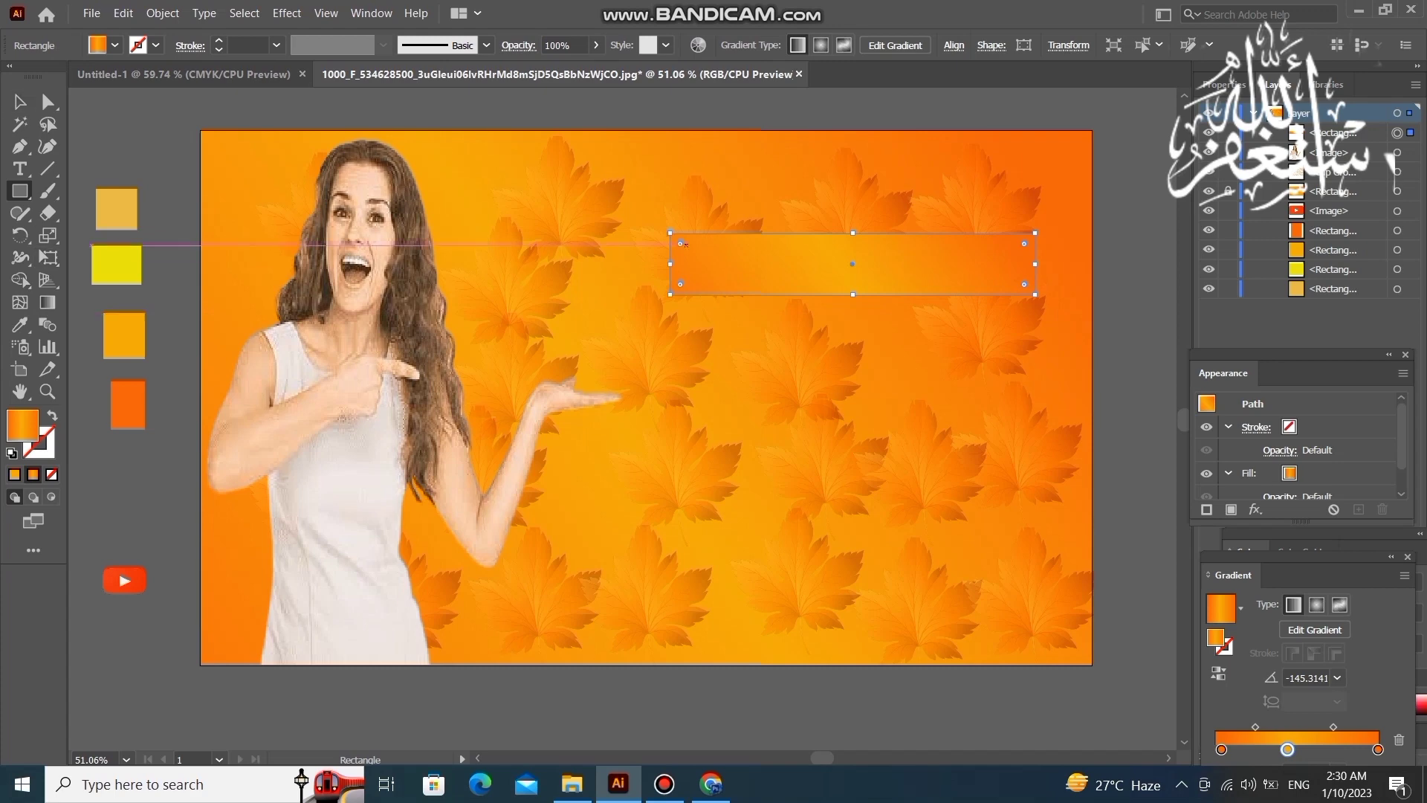
left_click_drag(684, 245, 686, 247)
Copy the rounded rectangle and paste copies in front of it with Paste in Front.
key("v")
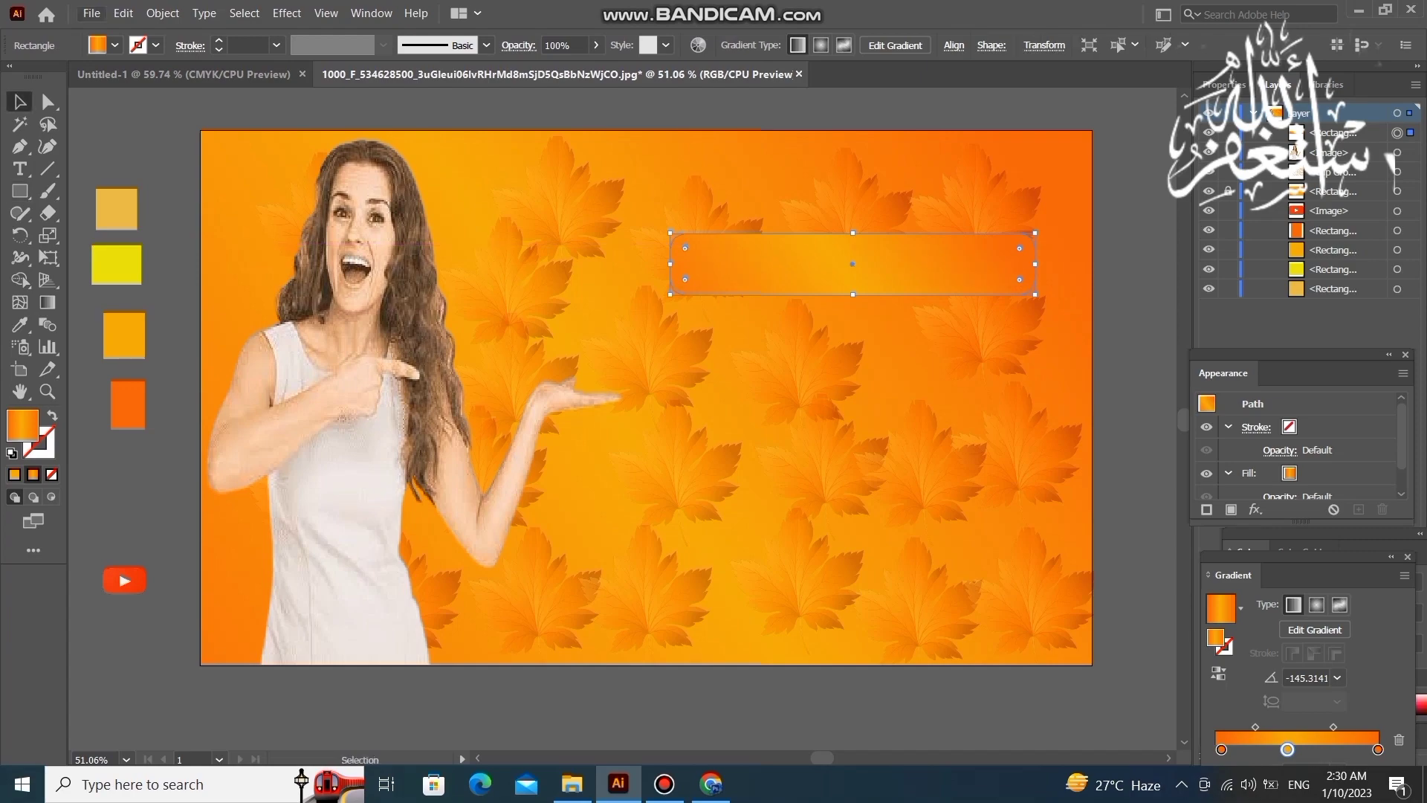
left_click(124, 12)
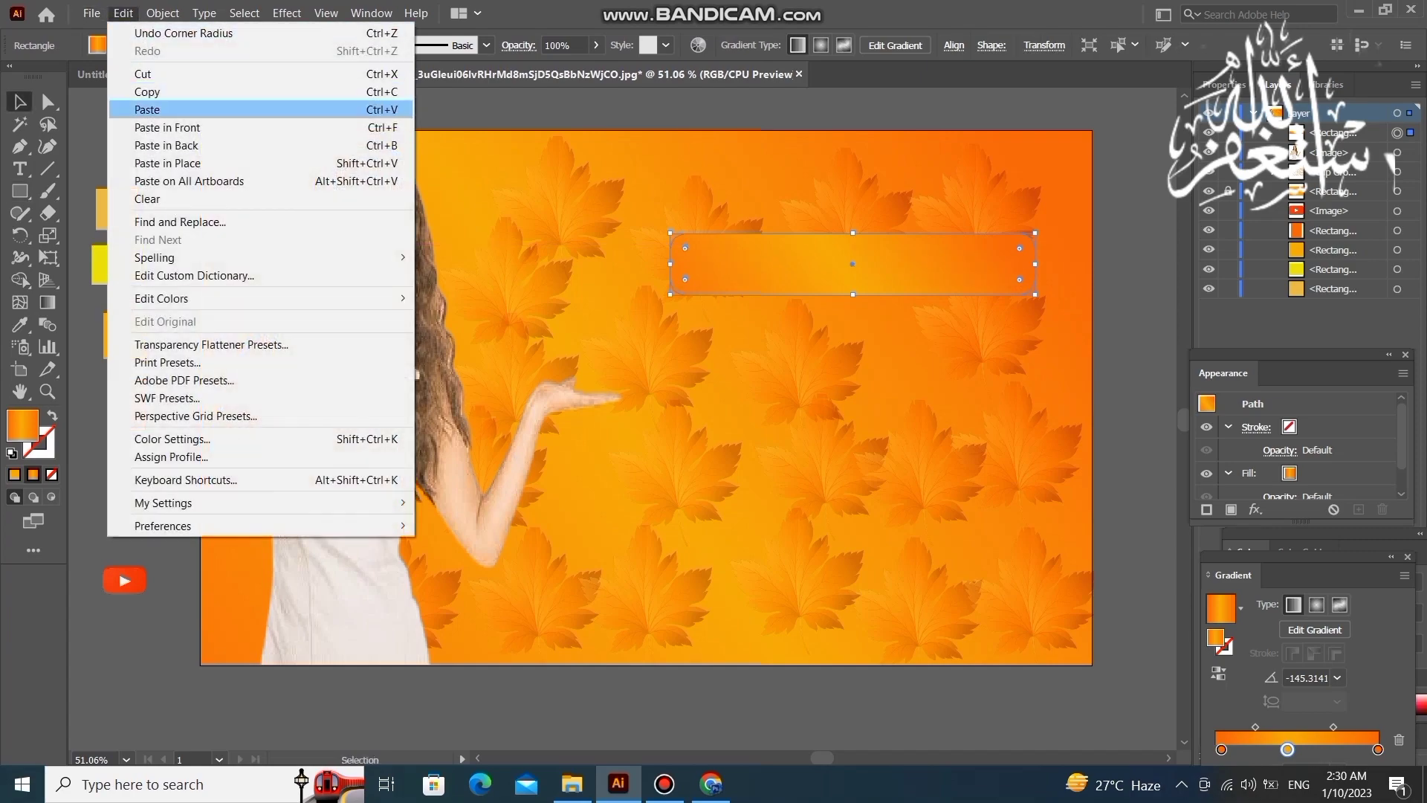
left_click(148, 91)
left_click(123, 13)
left_click(149, 127)
left_click(123, 12)
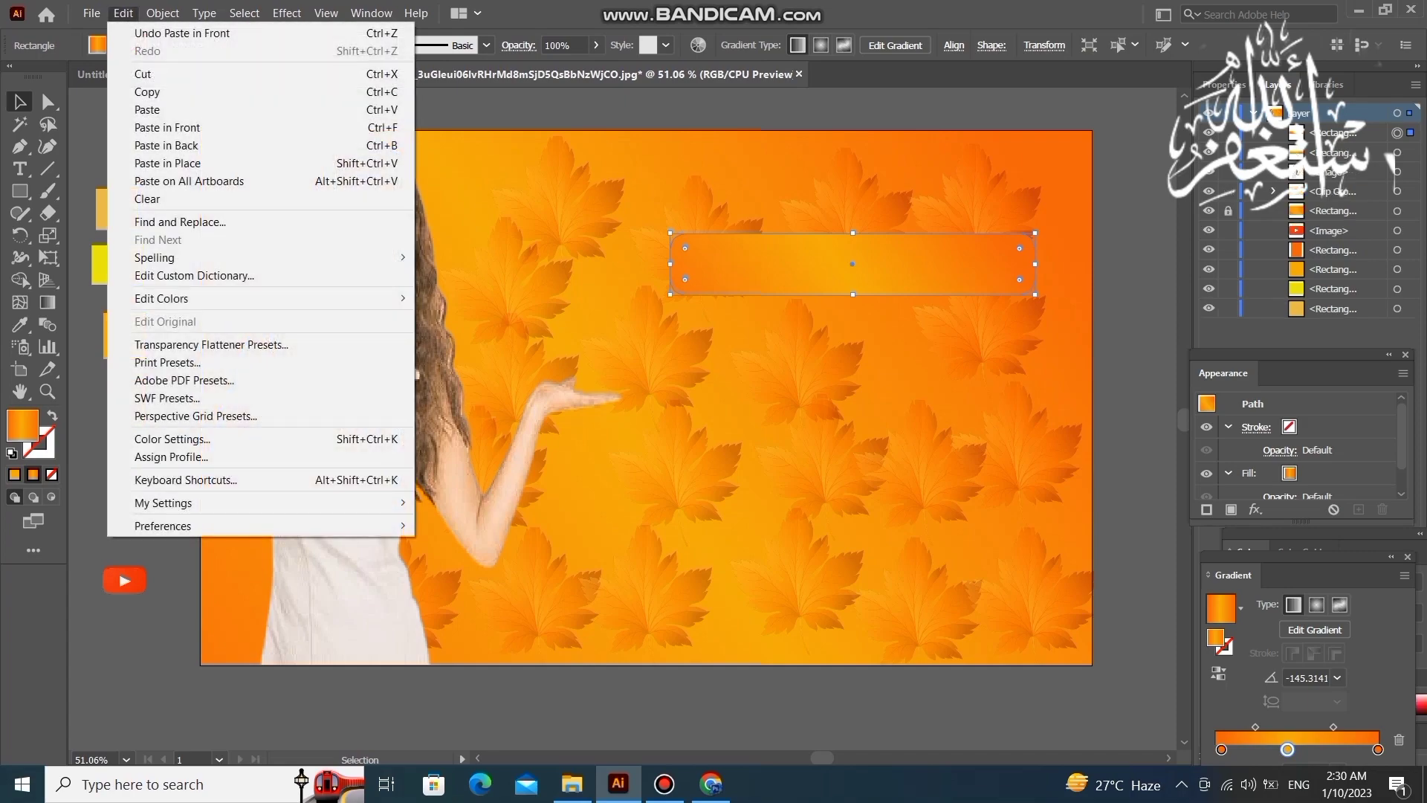
left_click(149, 127)
Tilt one copy about 11 degrees, move it below the original, and tilt the top bar.
left_click_drag(1050, 400, 910, 254)
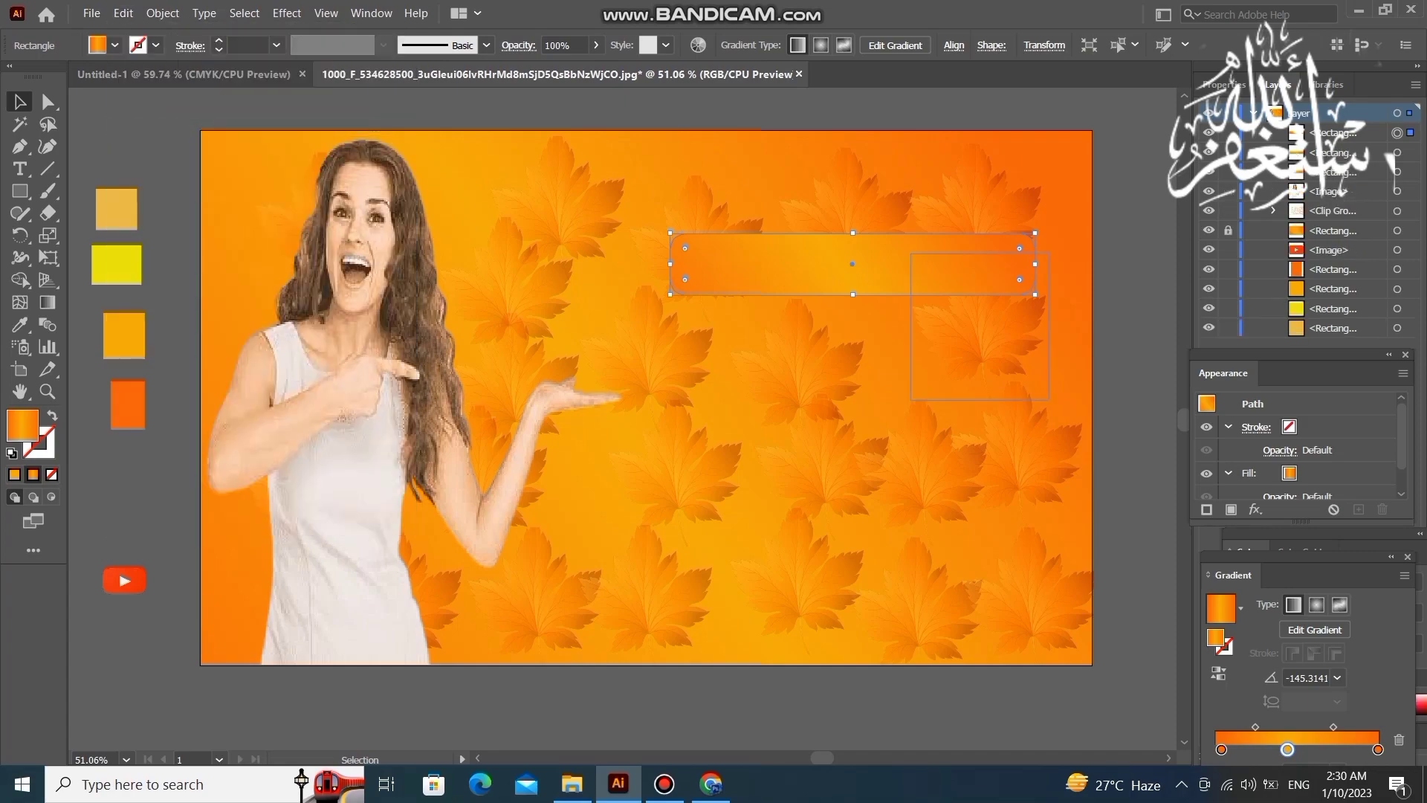
left_click_drag(1041, 298, 1041, 262)
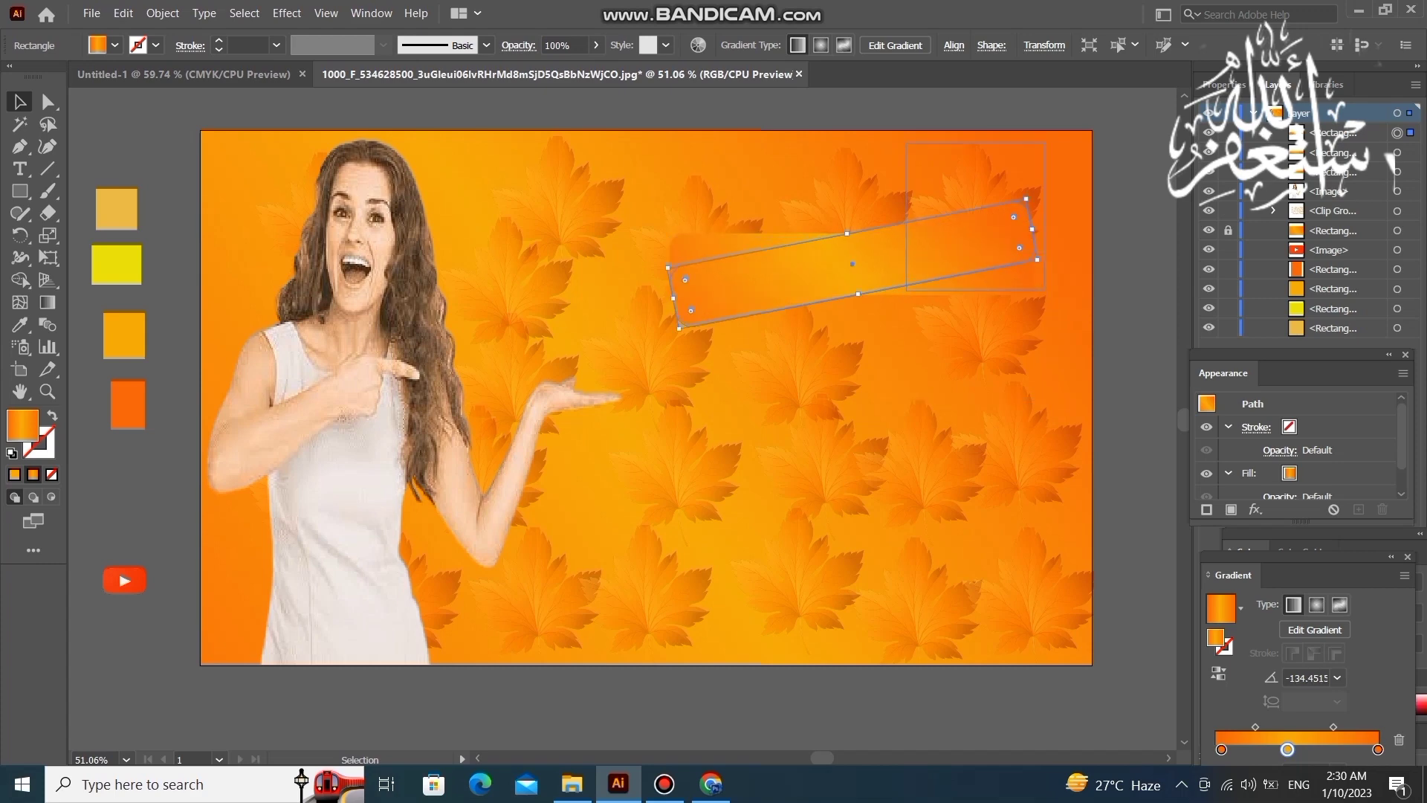
left_click_drag(853, 263, 878, 348)
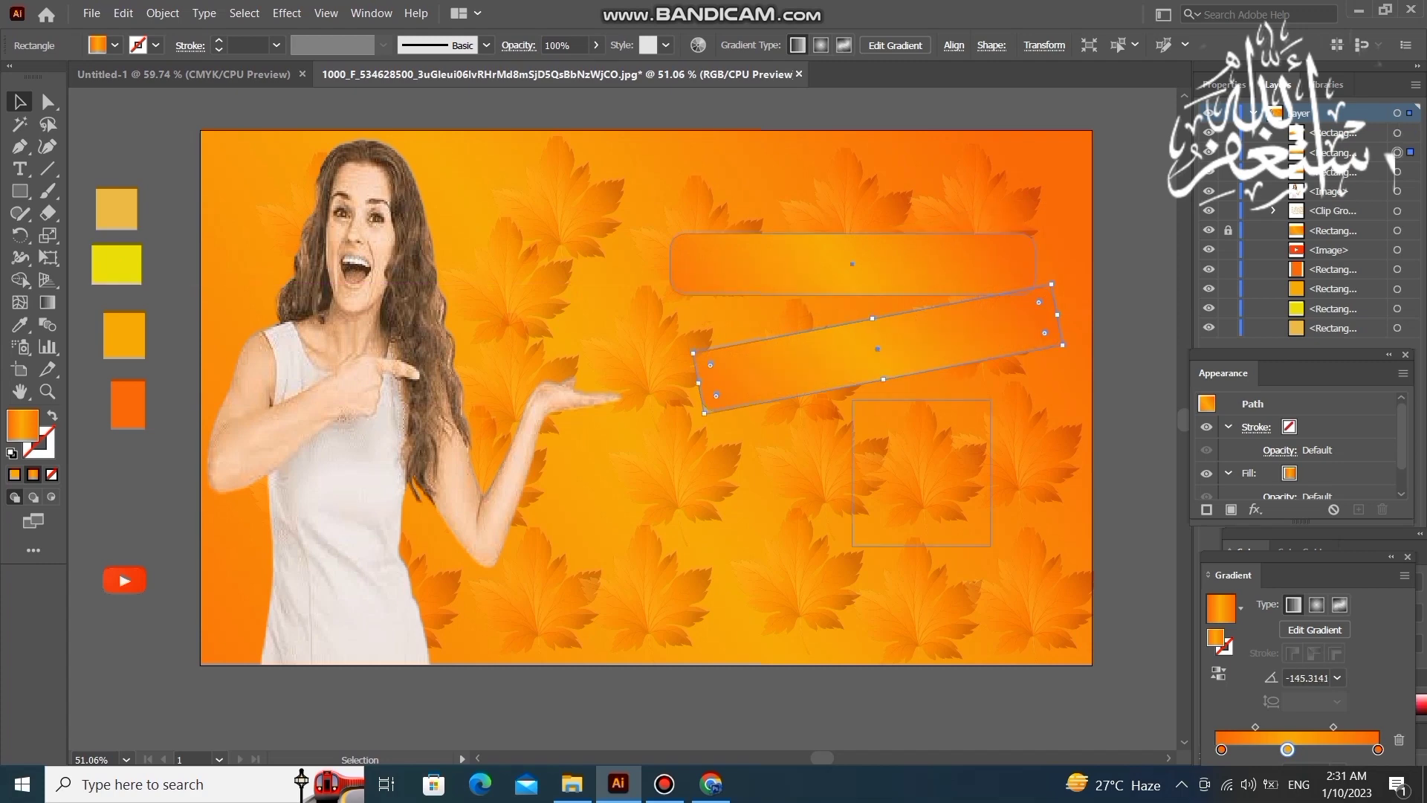
left_click(930, 260)
mouse_move(1043, 300)
left_mouse_down()
mouse_move(1039, 258)
mouse_move(1041, 298)
left_mouse_up()
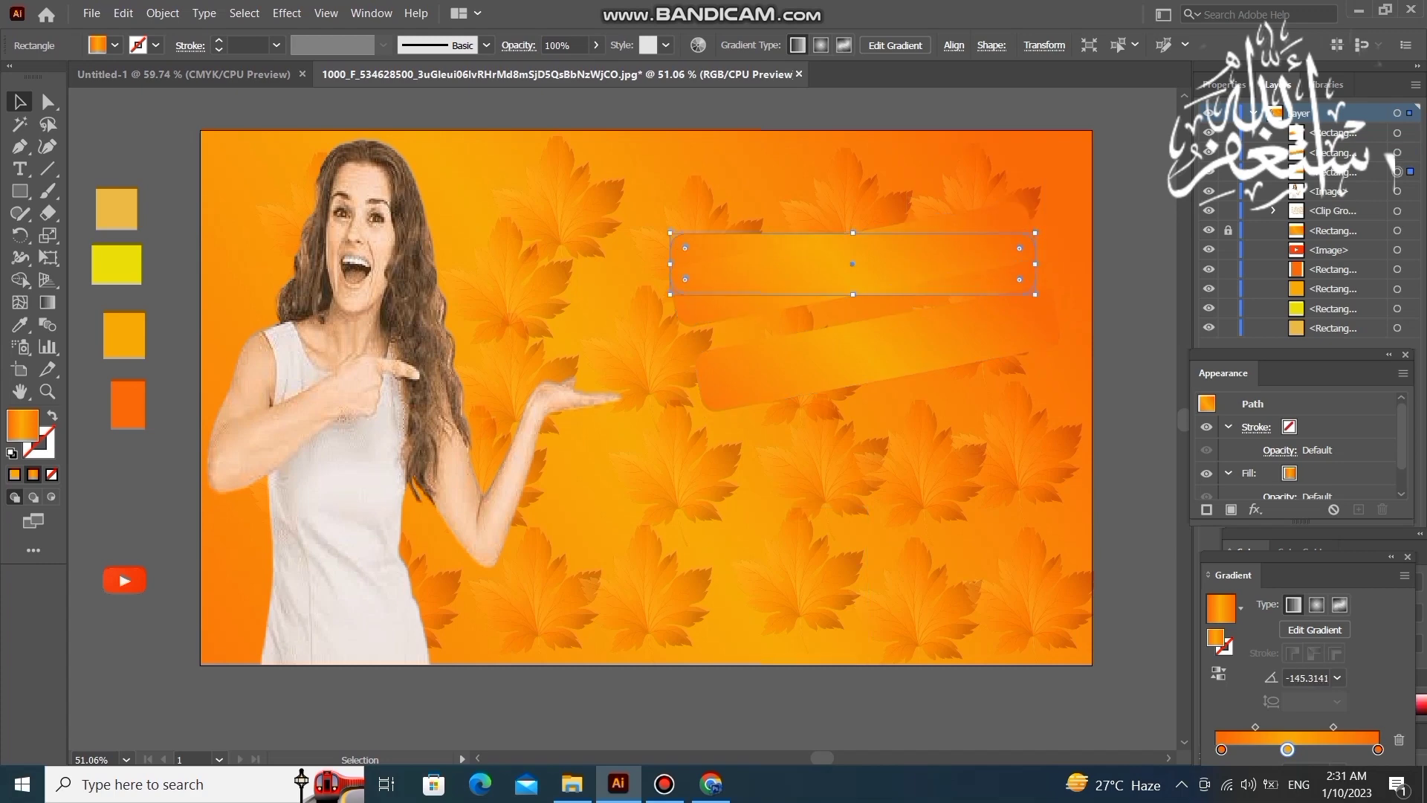
Move the third copy down, tilt it, and settle the three bars into a diagonal stack.
left_click_drag(758, 253, 835, 434)
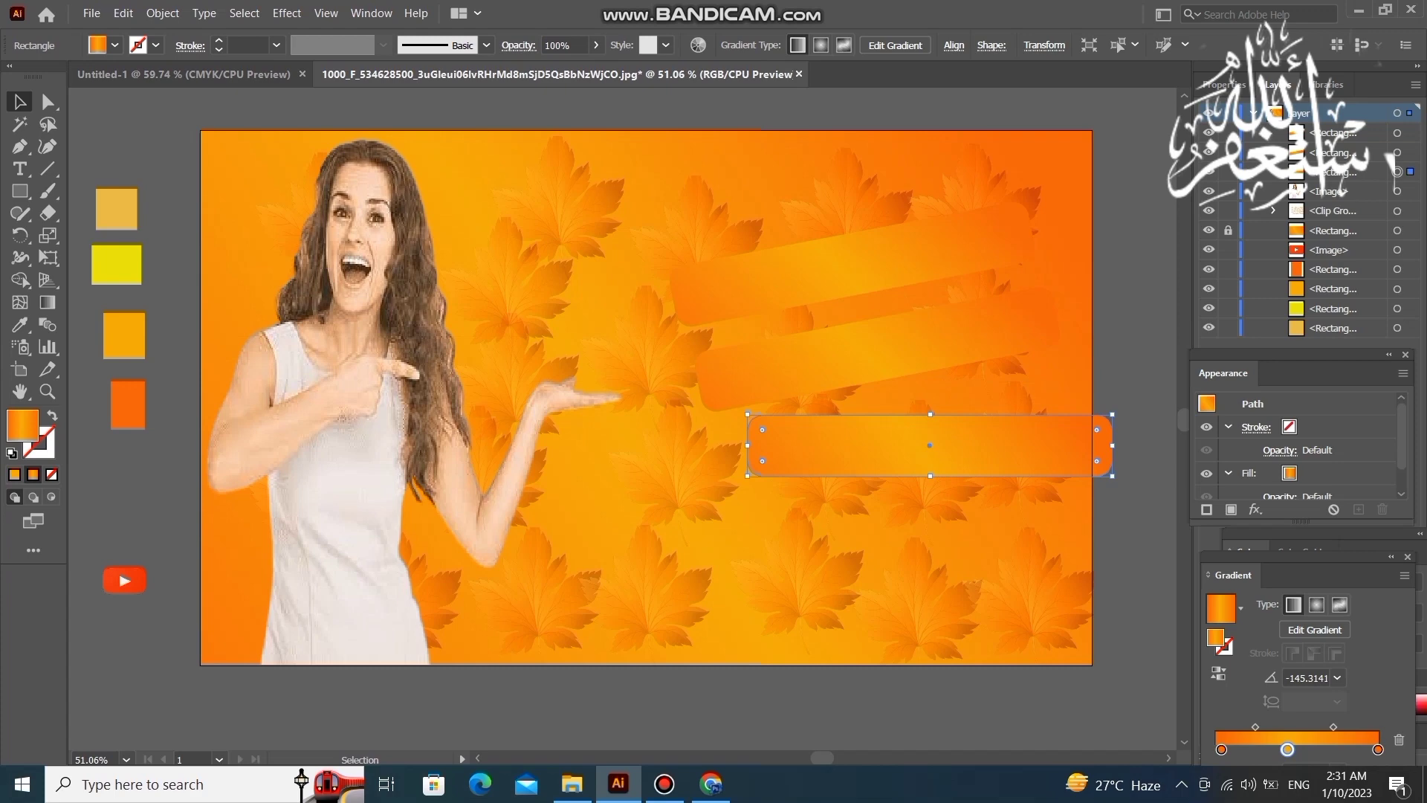
left_click_drag(1119, 480, 1115, 429)
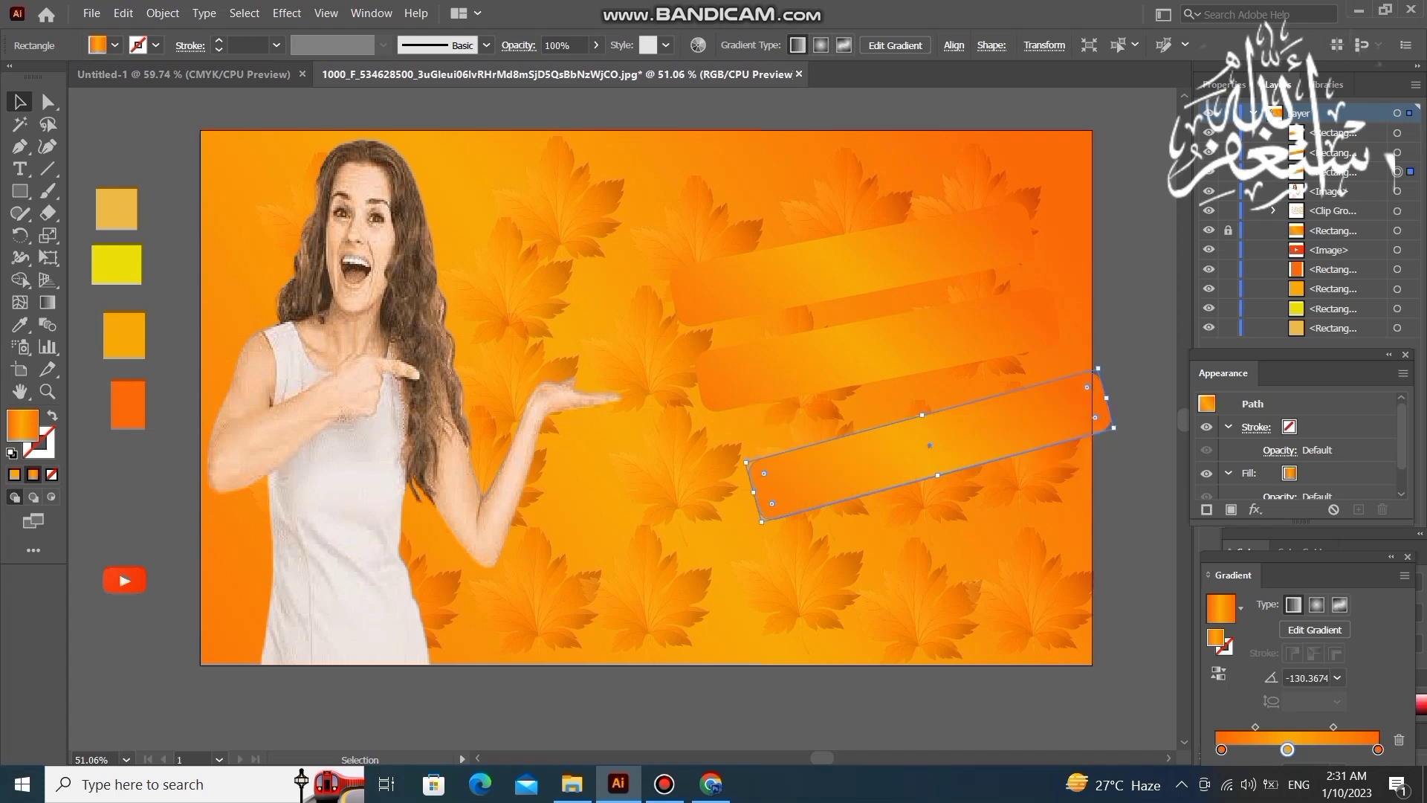
left_click_drag(929, 446, 822, 269)
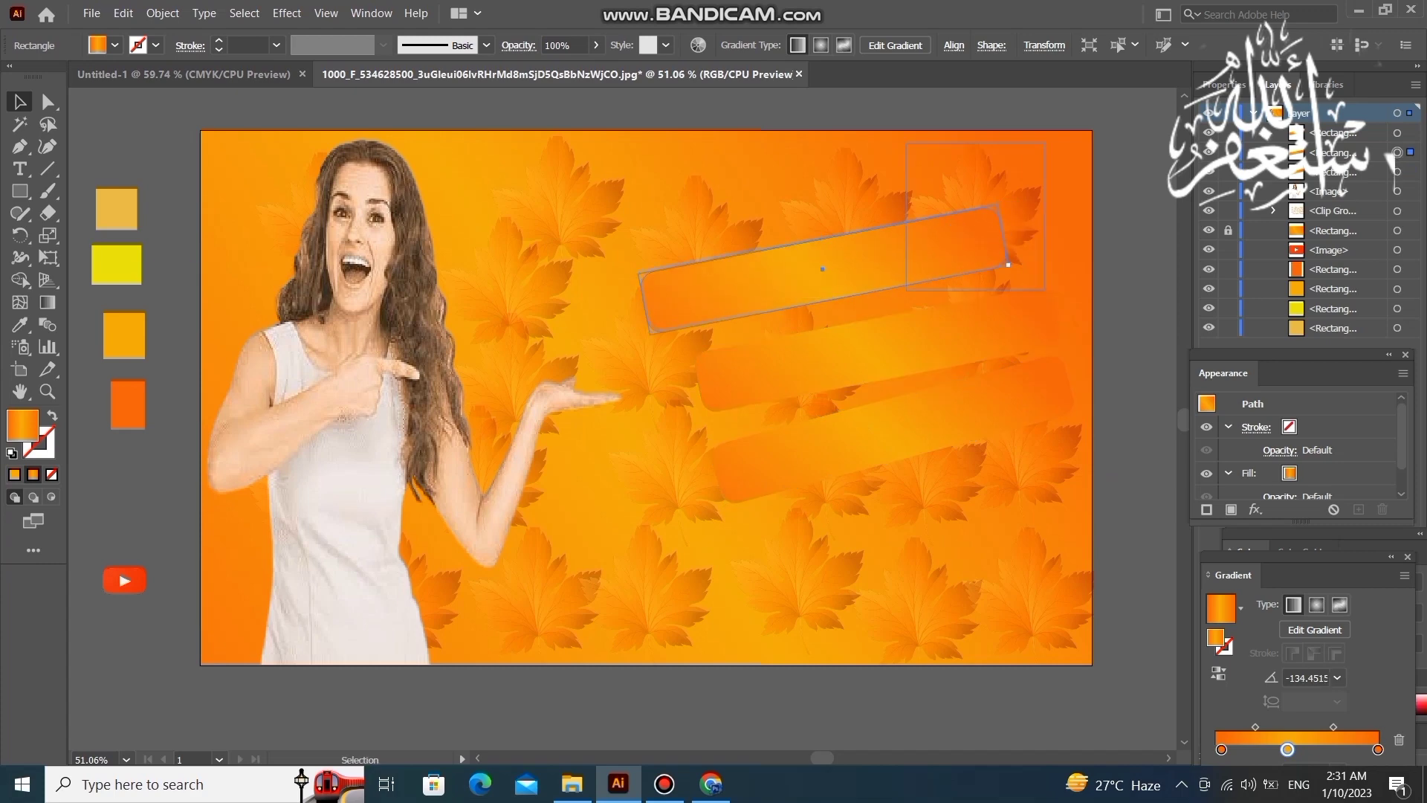
left_click_drag(1011, 267, 1013, 260)
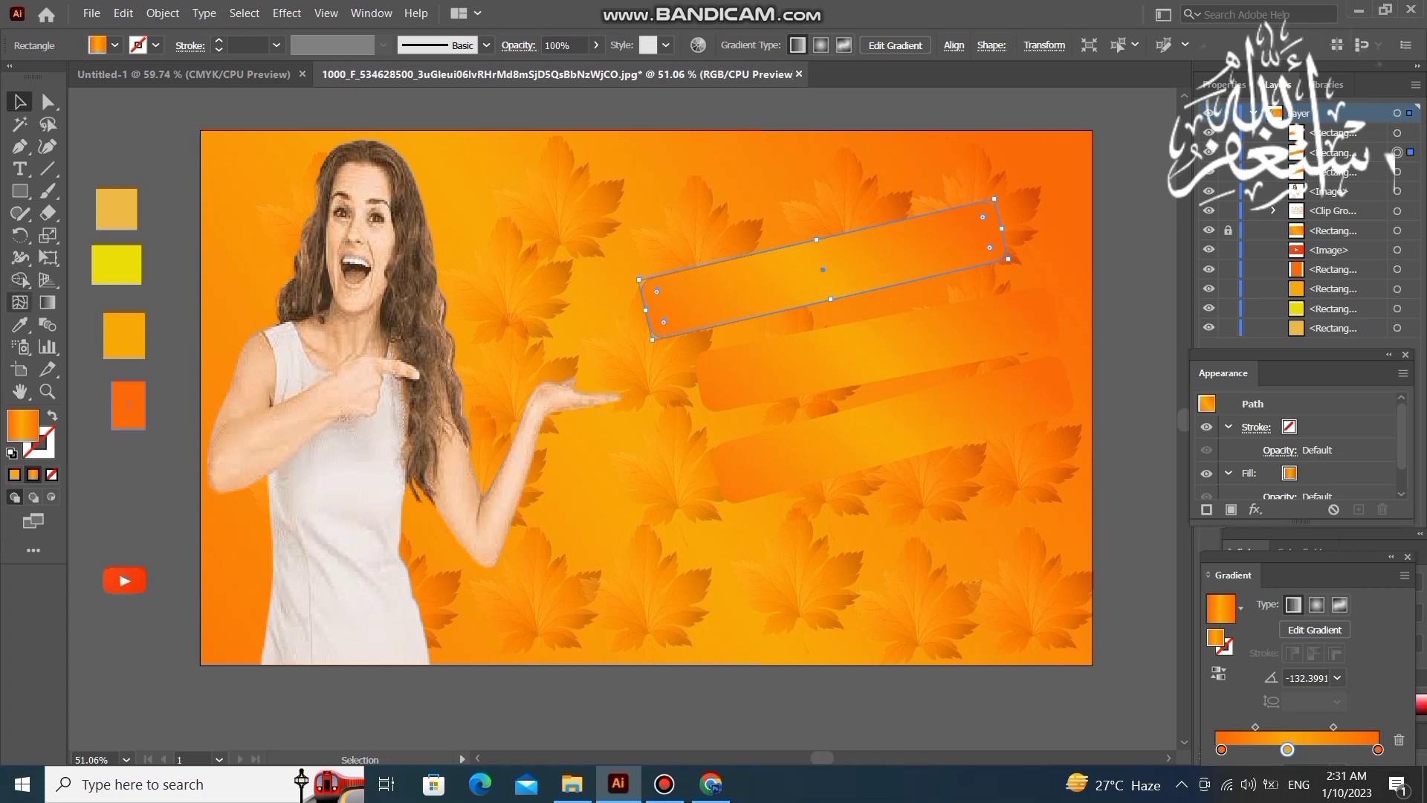
left_click(20, 324)
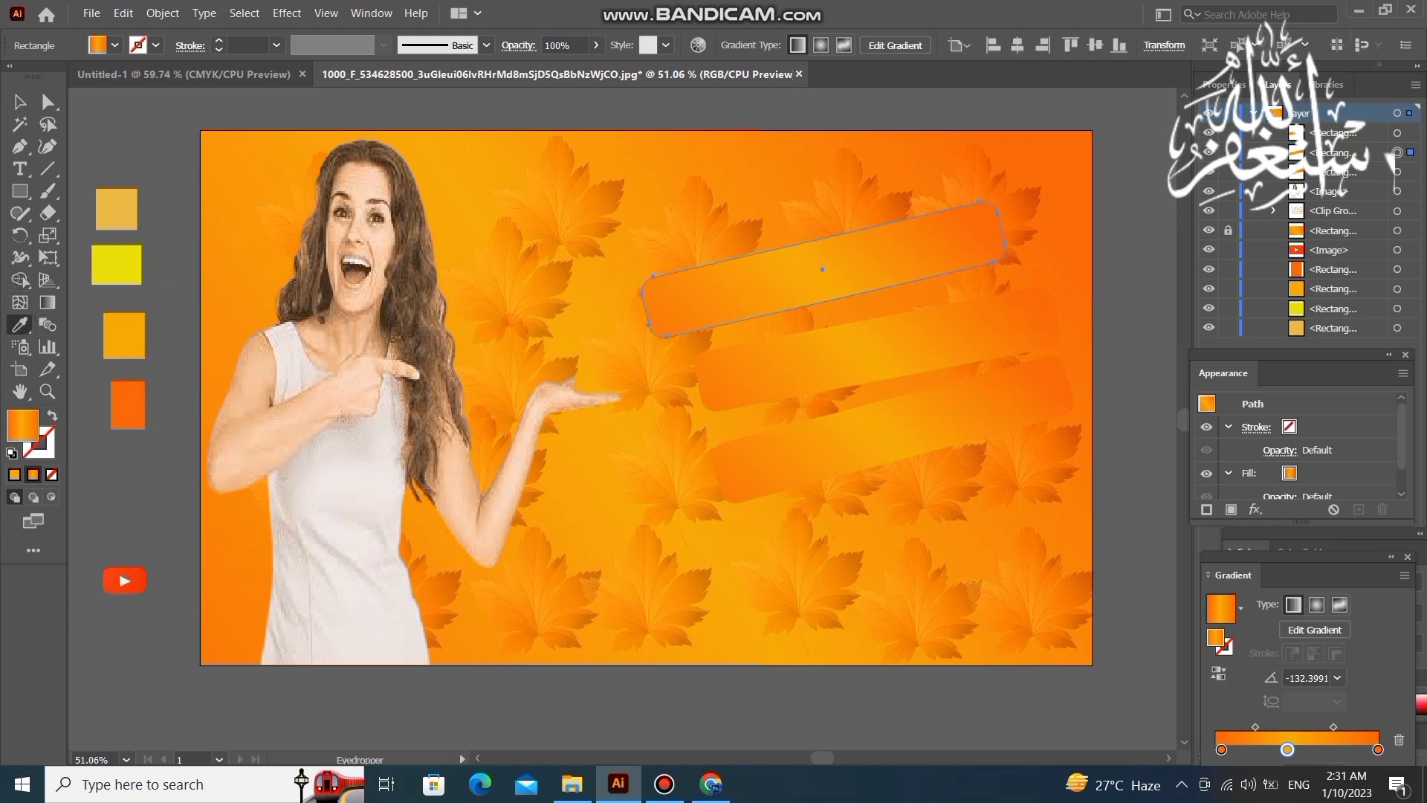
Fill the top bar yellow and widen the middle bar at both ends.
left_click(116, 265)
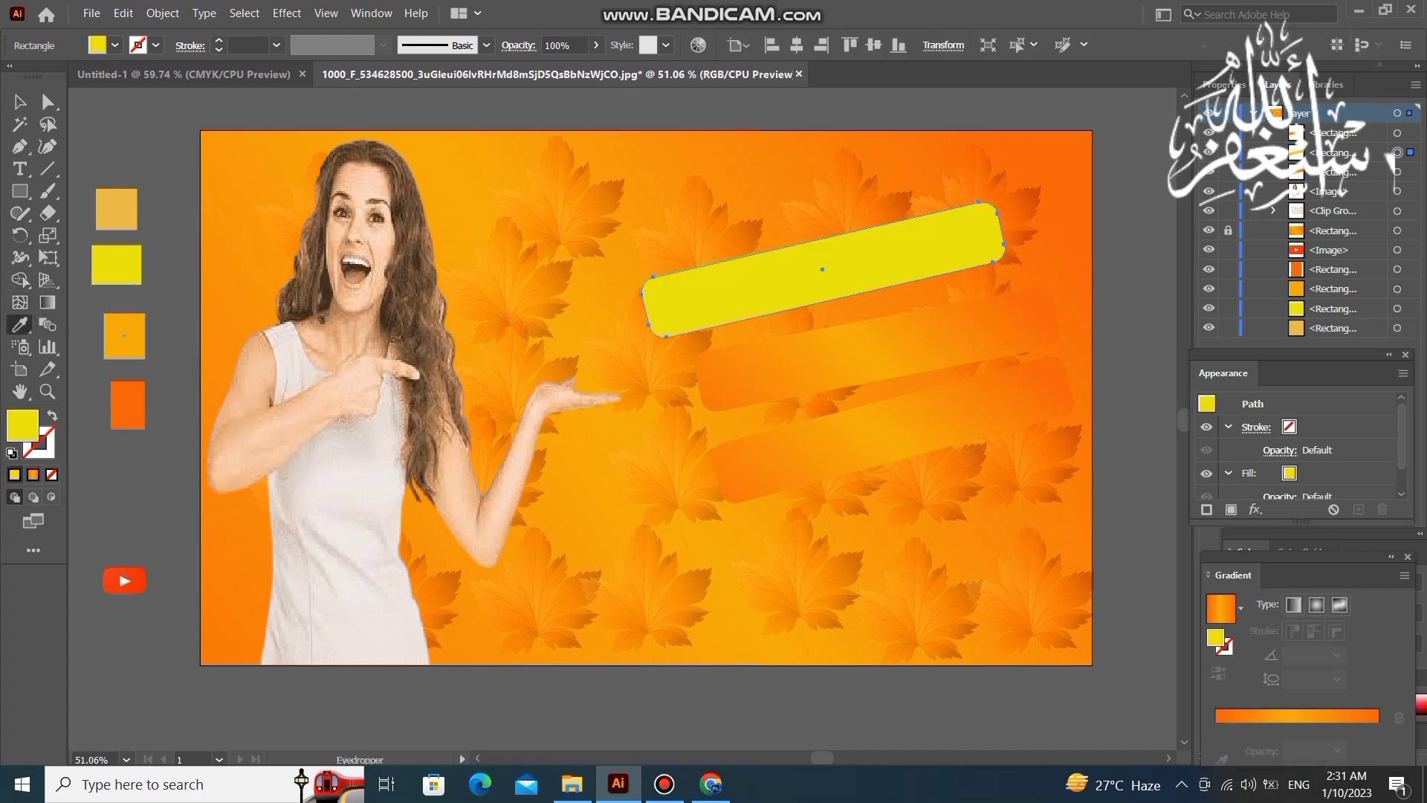
left_click(19, 102)
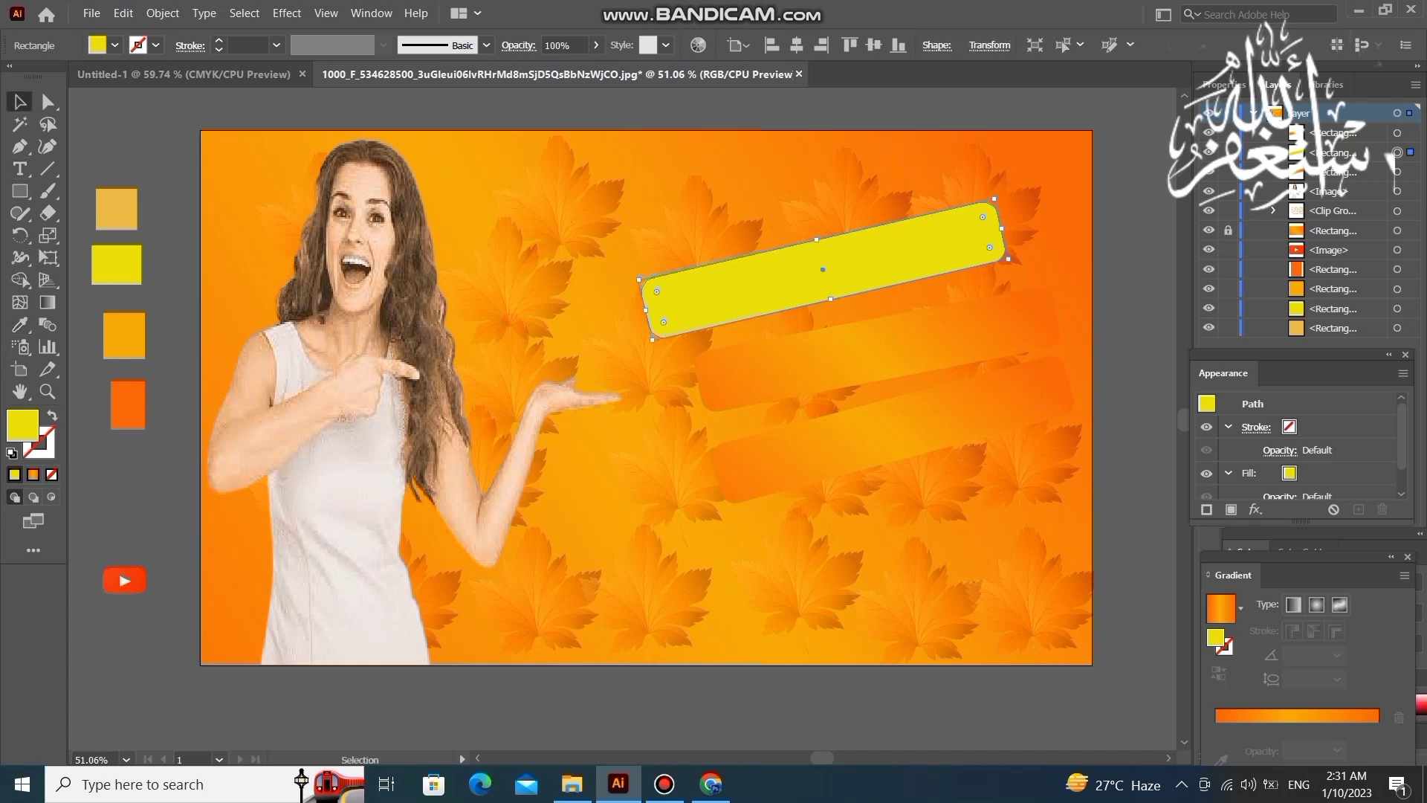
left_click(825, 342)
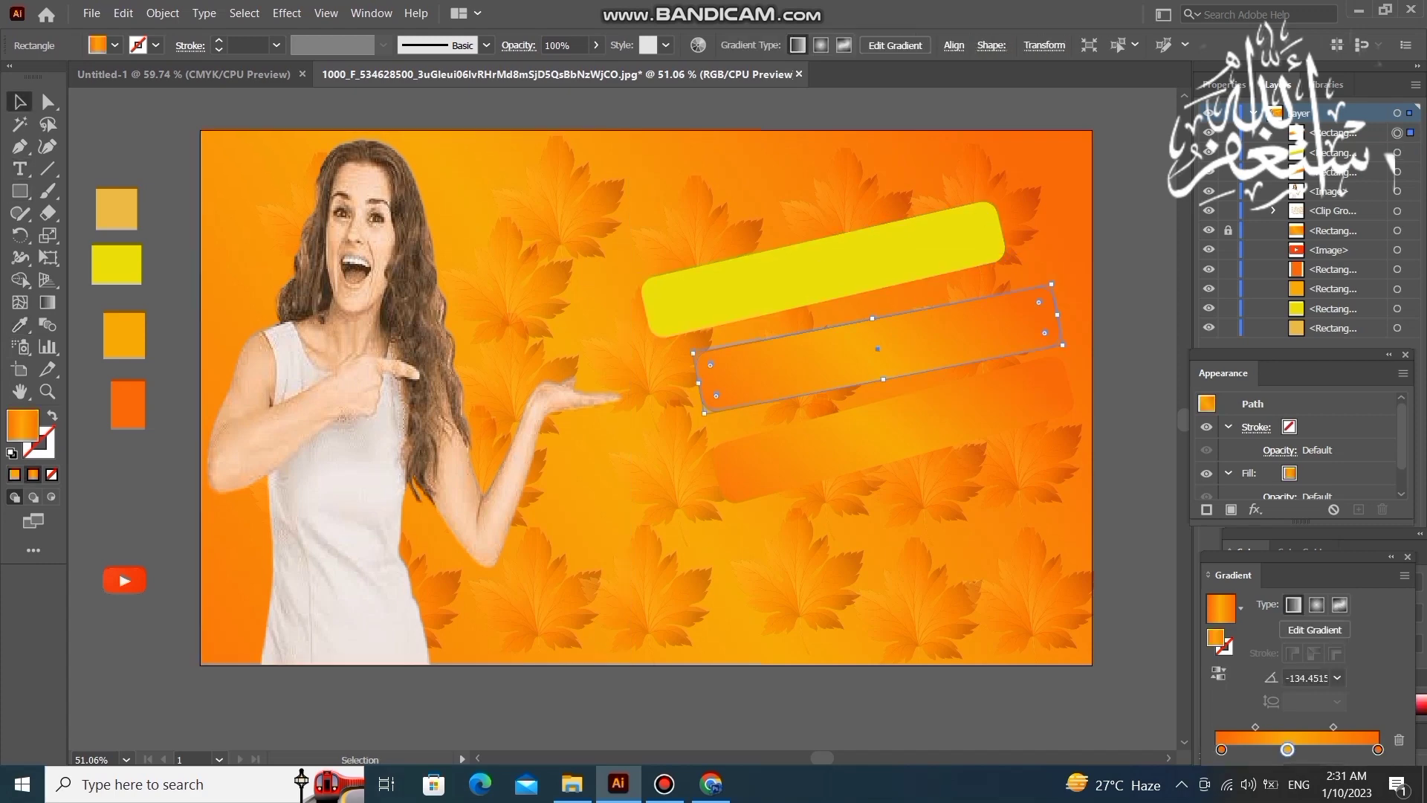
mouse_move(1074, 356)
left_mouse_down()
mouse_move(1078, 344)
mouse_move(952, 349)
left_mouse_up()
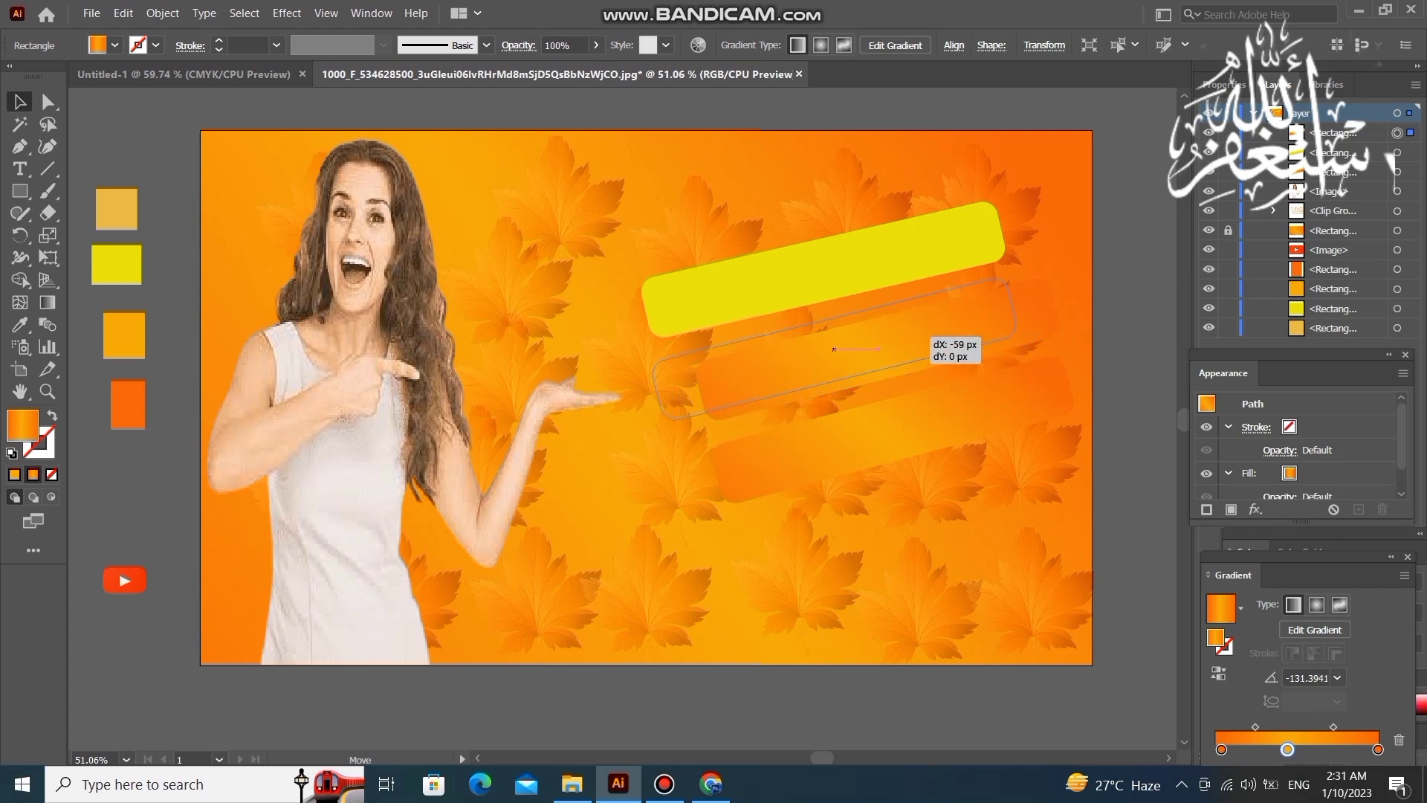
left_click_drag(1016, 290, 1024, 304)
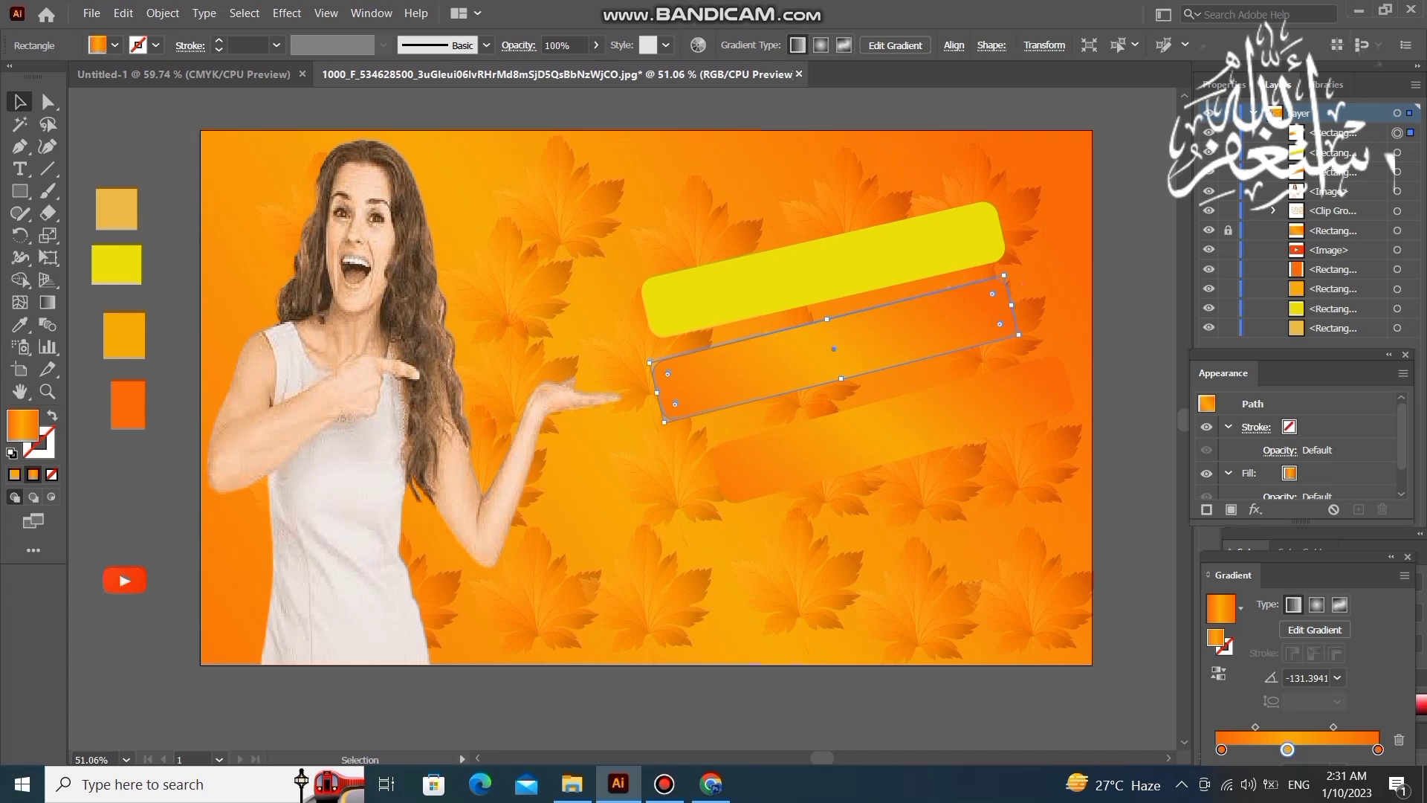
left_click_drag(1018, 297, 1049, 269)
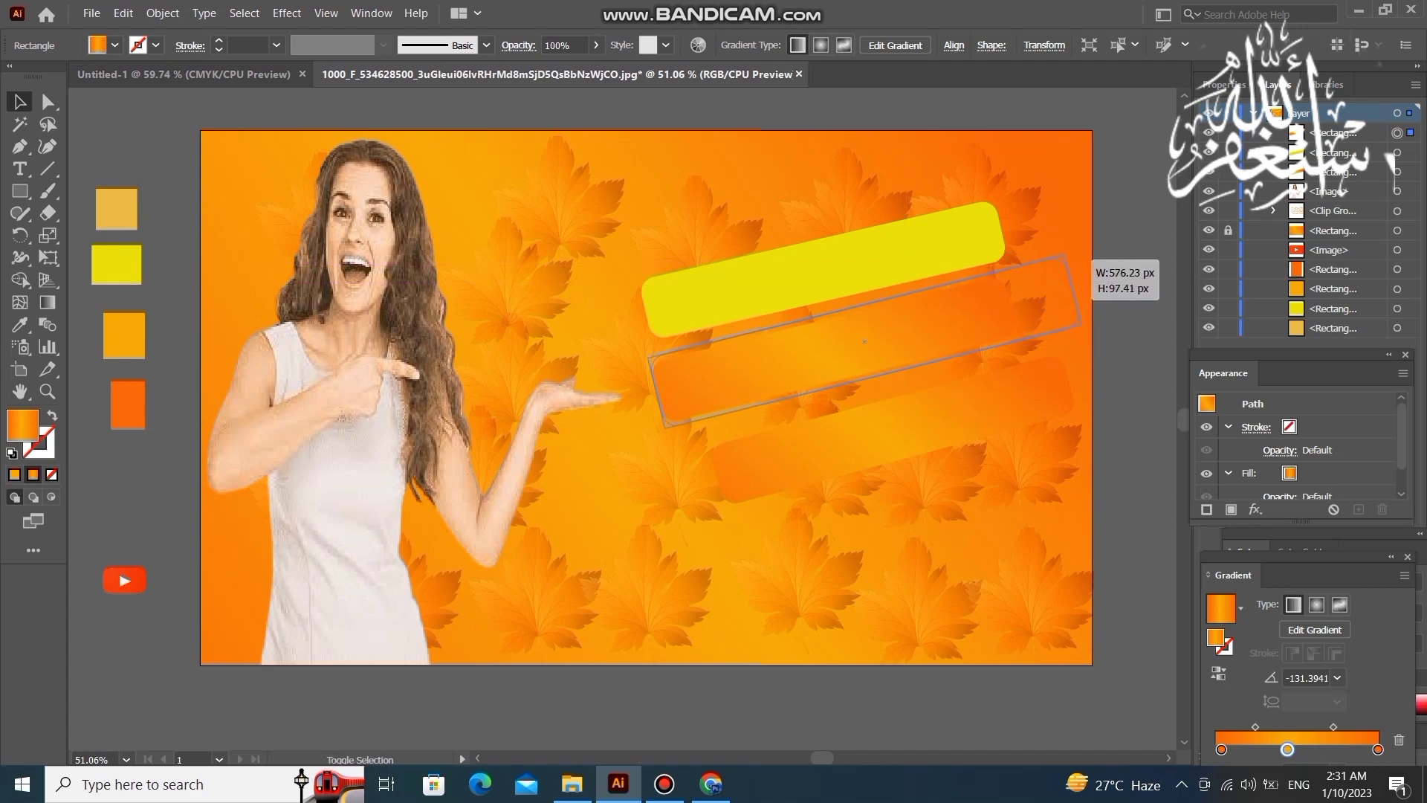
left_click_drag(1049, 269, 1066, 255)
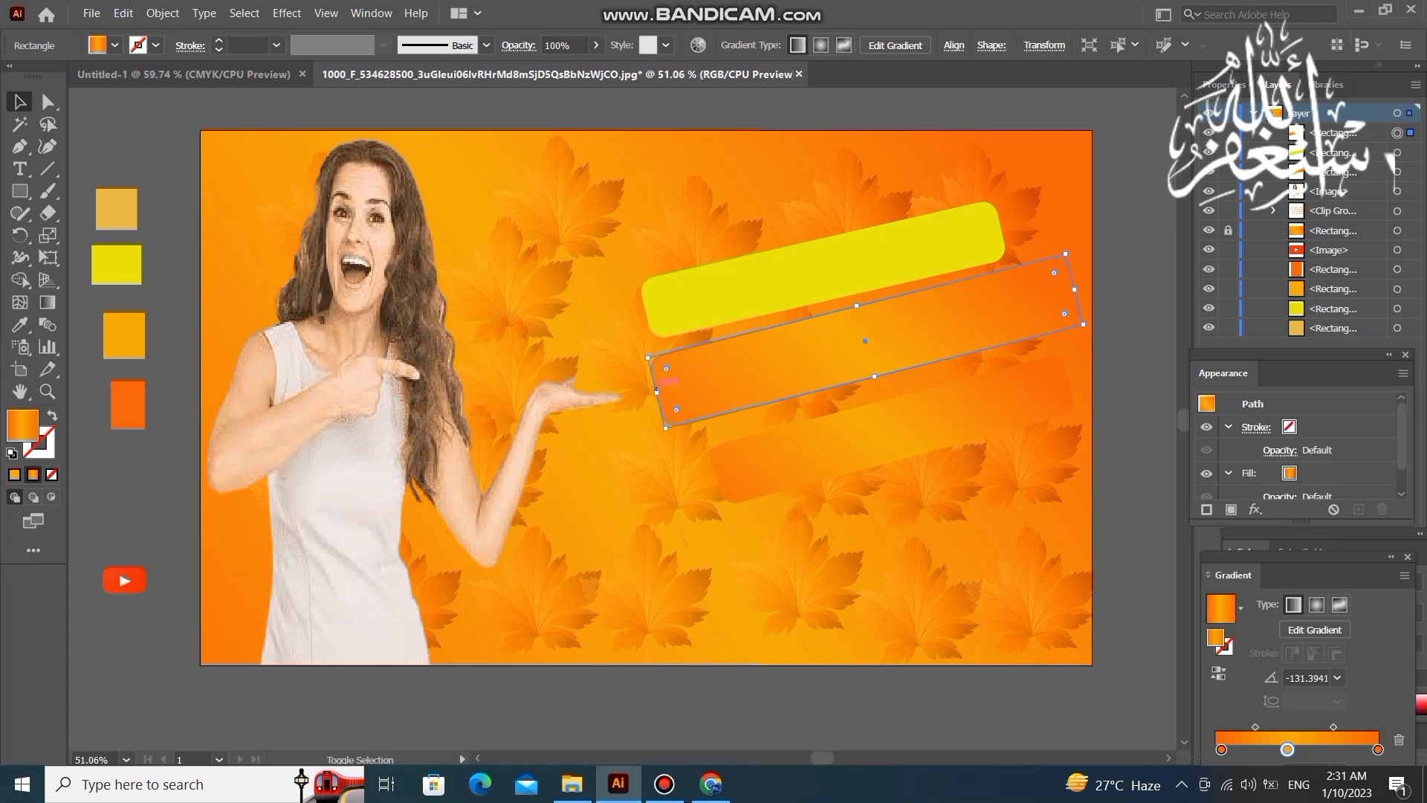
left_click_drag(671, 387, 645, 395)
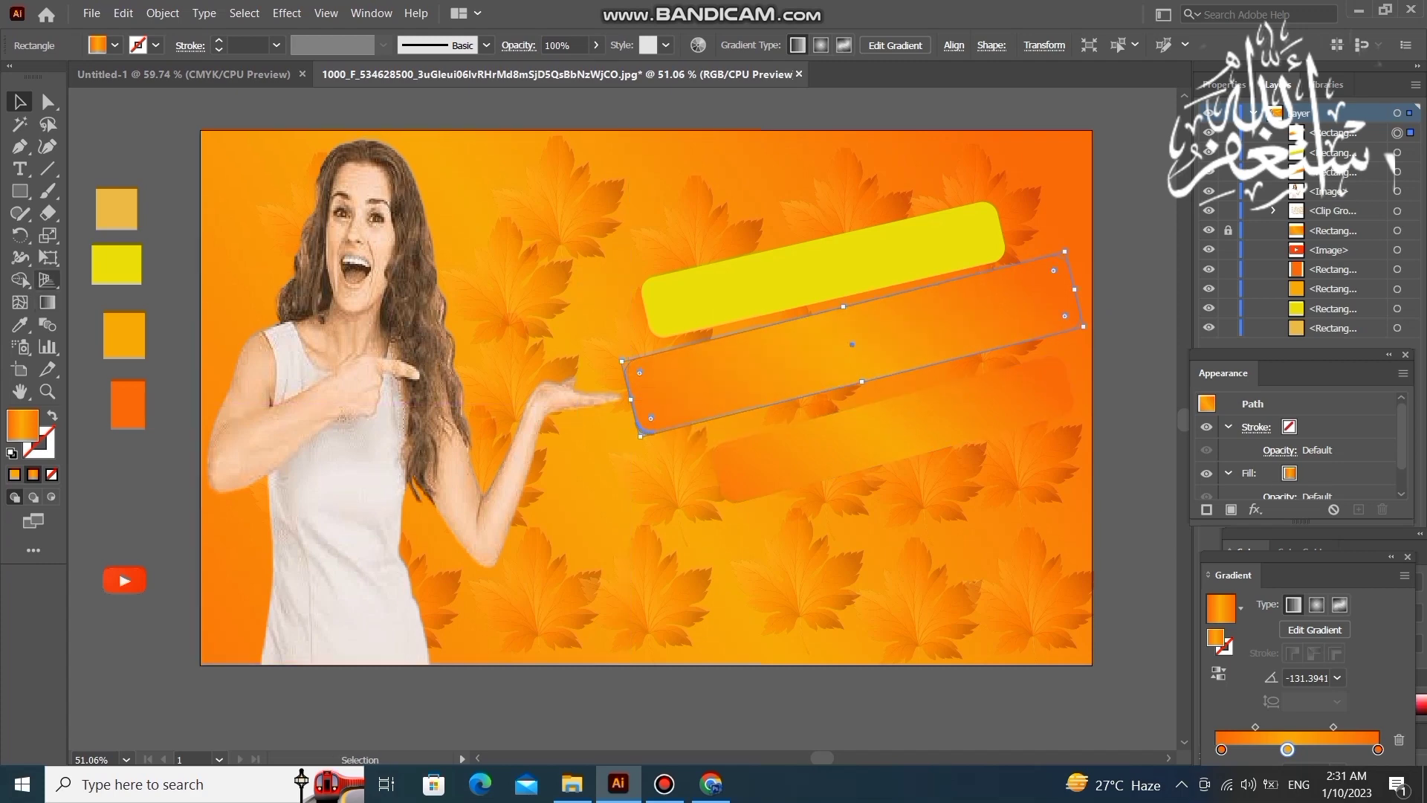
Fill the middle bar light orange, then nudge the bottom bar up-left and fill it yellow.
key("i")
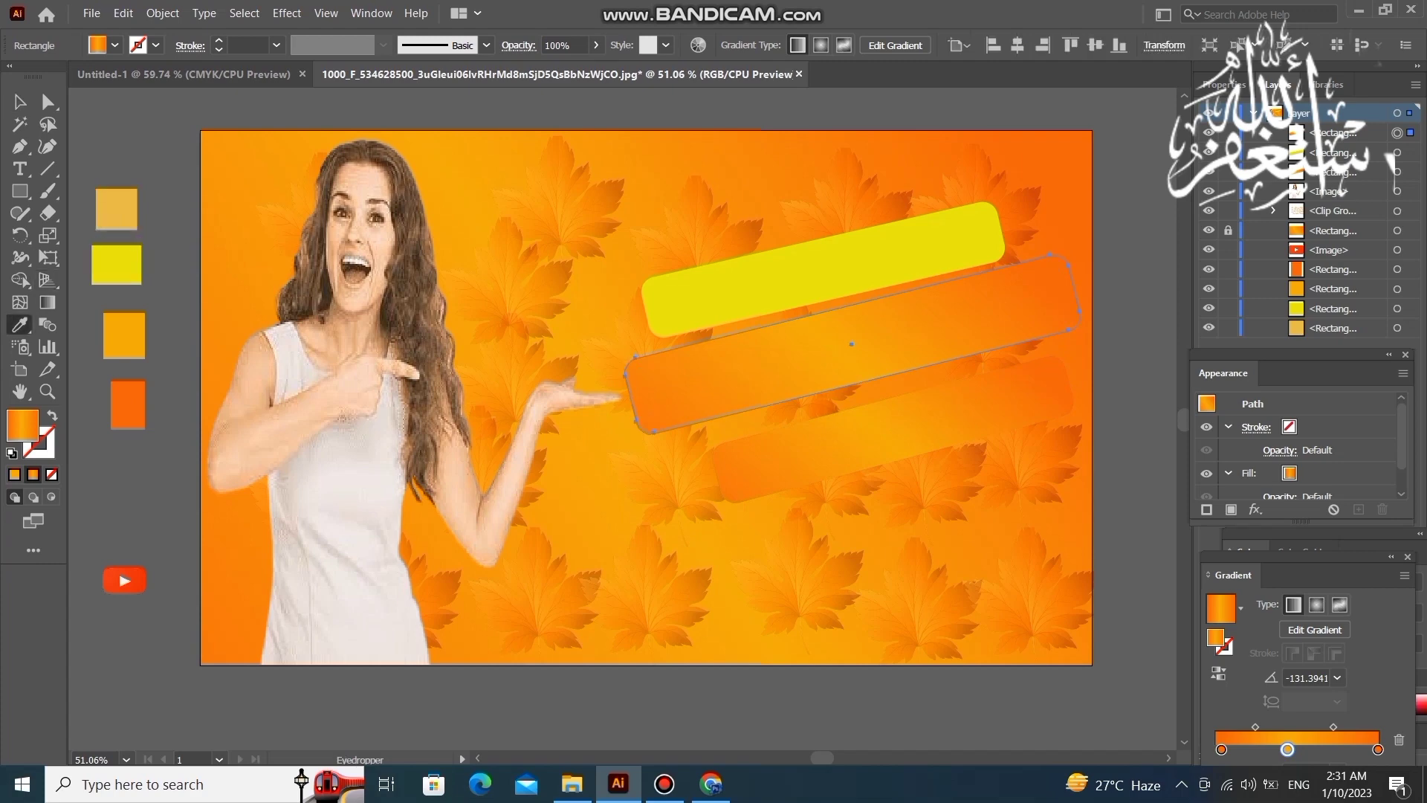
left_click(117, 210)
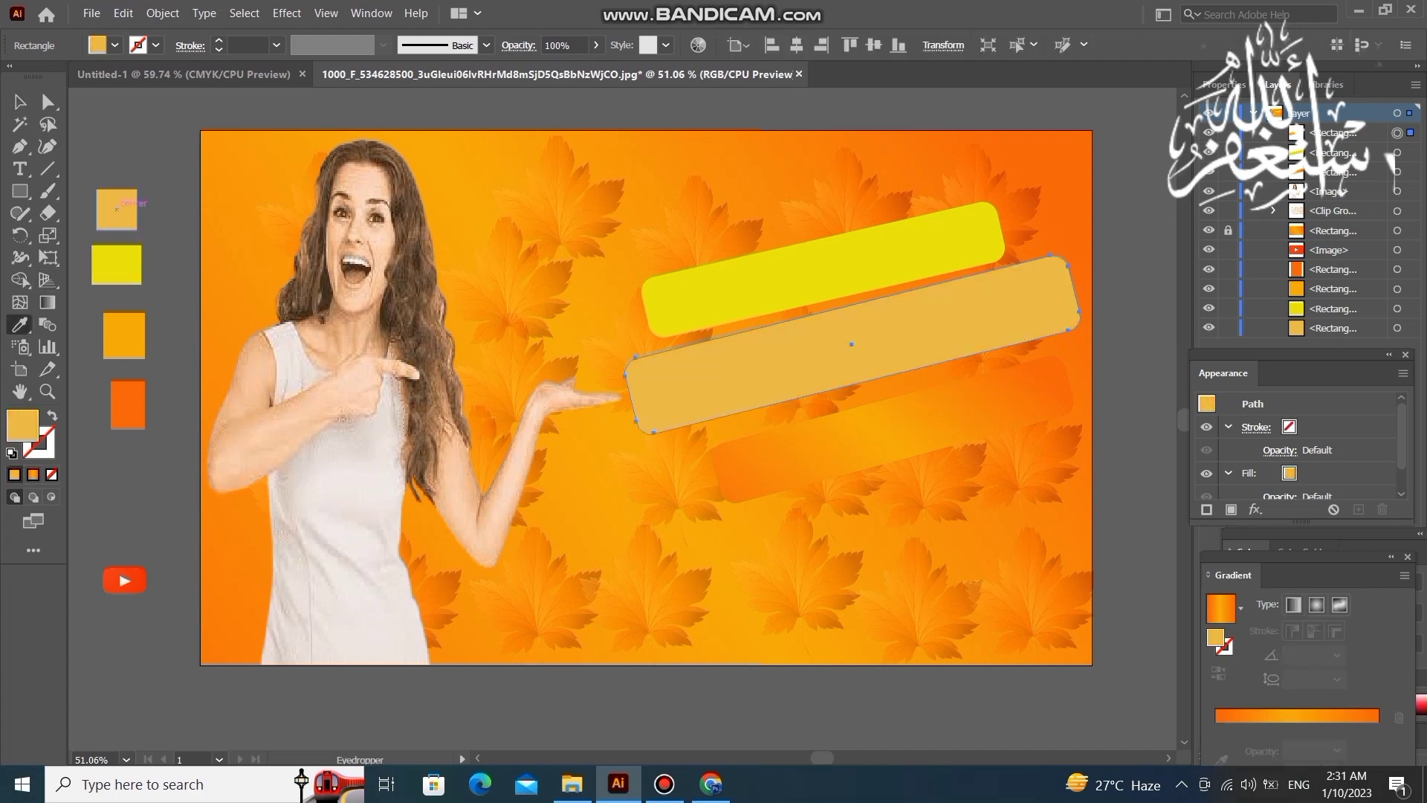
key("v")
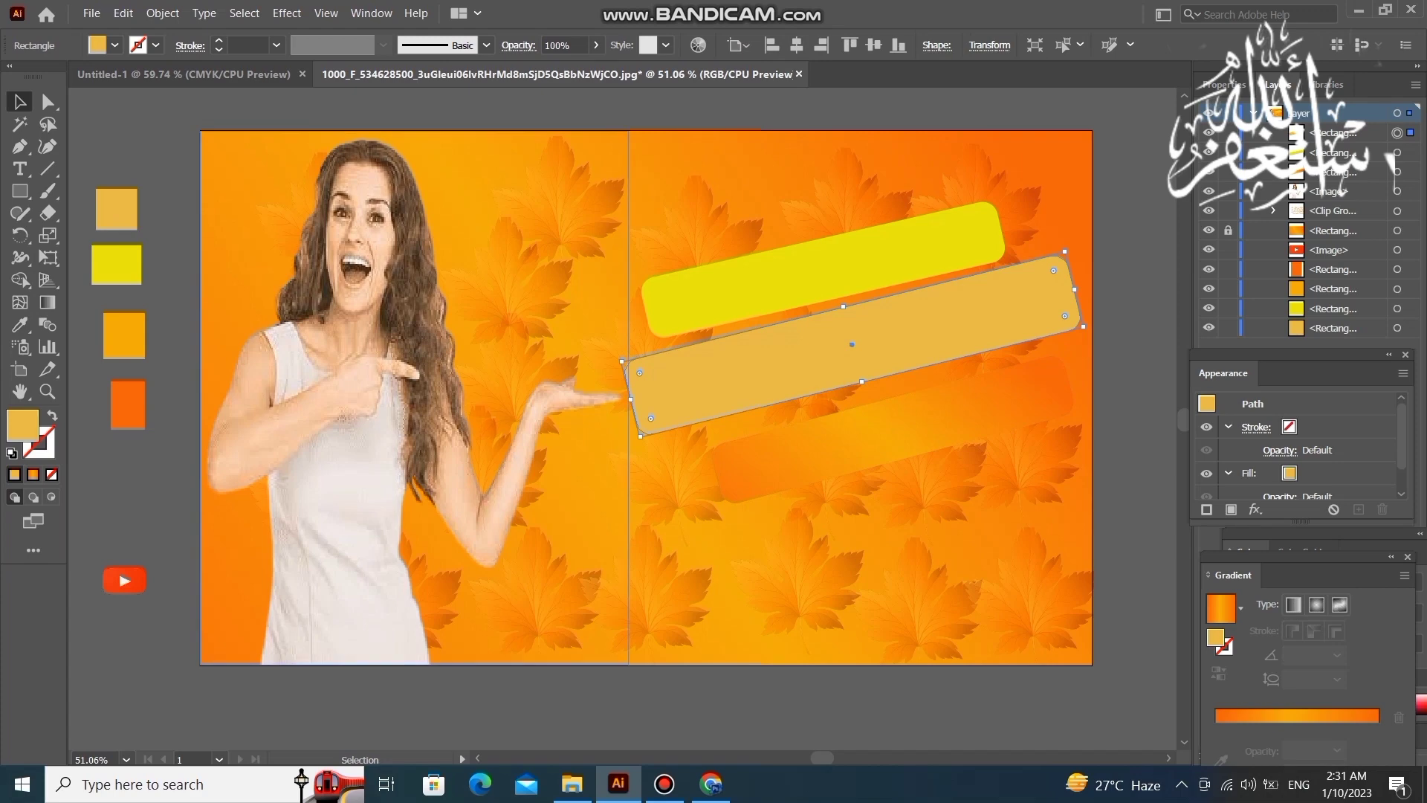
left_click(893, 431)
left_click_drag(751, 446, 742, 437)
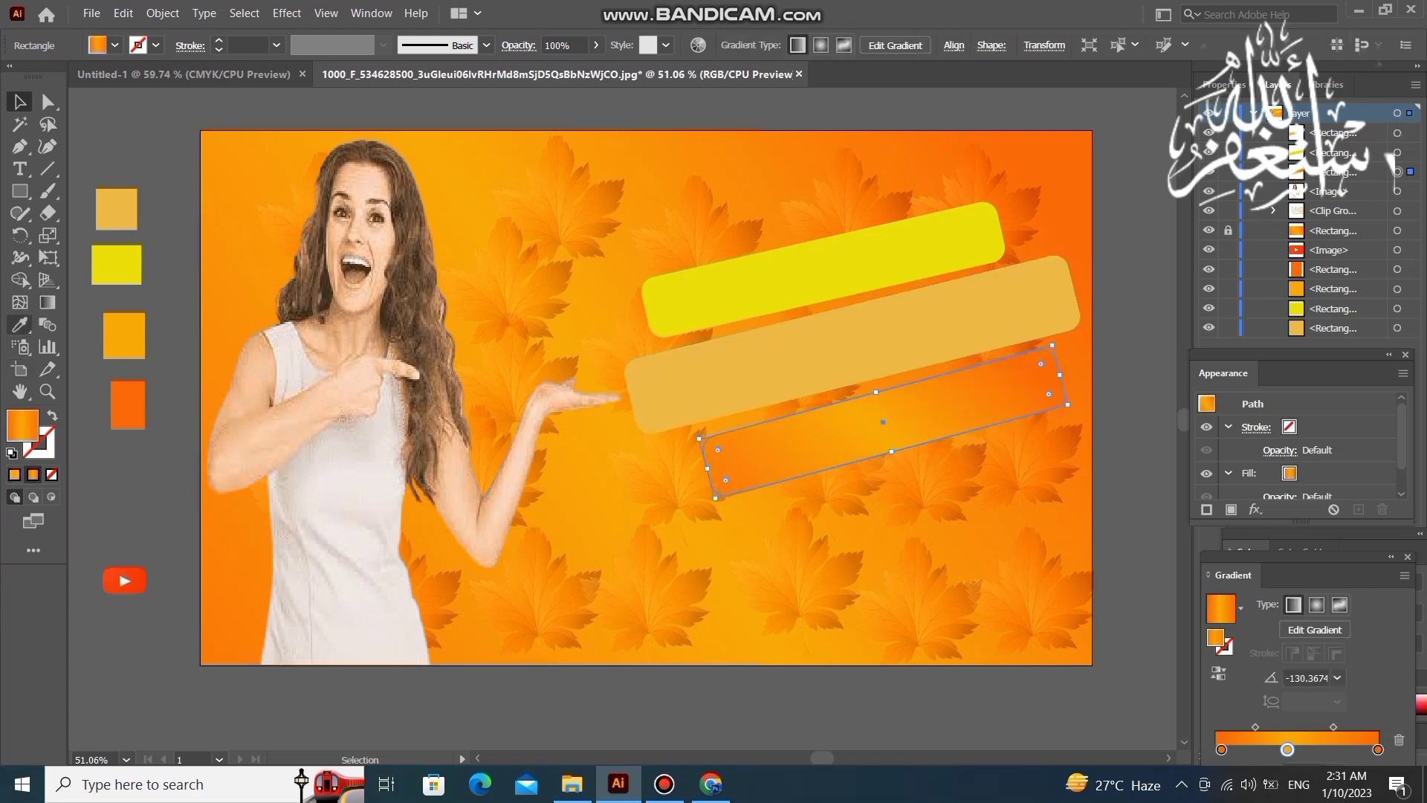
left_click(20, 324)
left_click(117, 265)
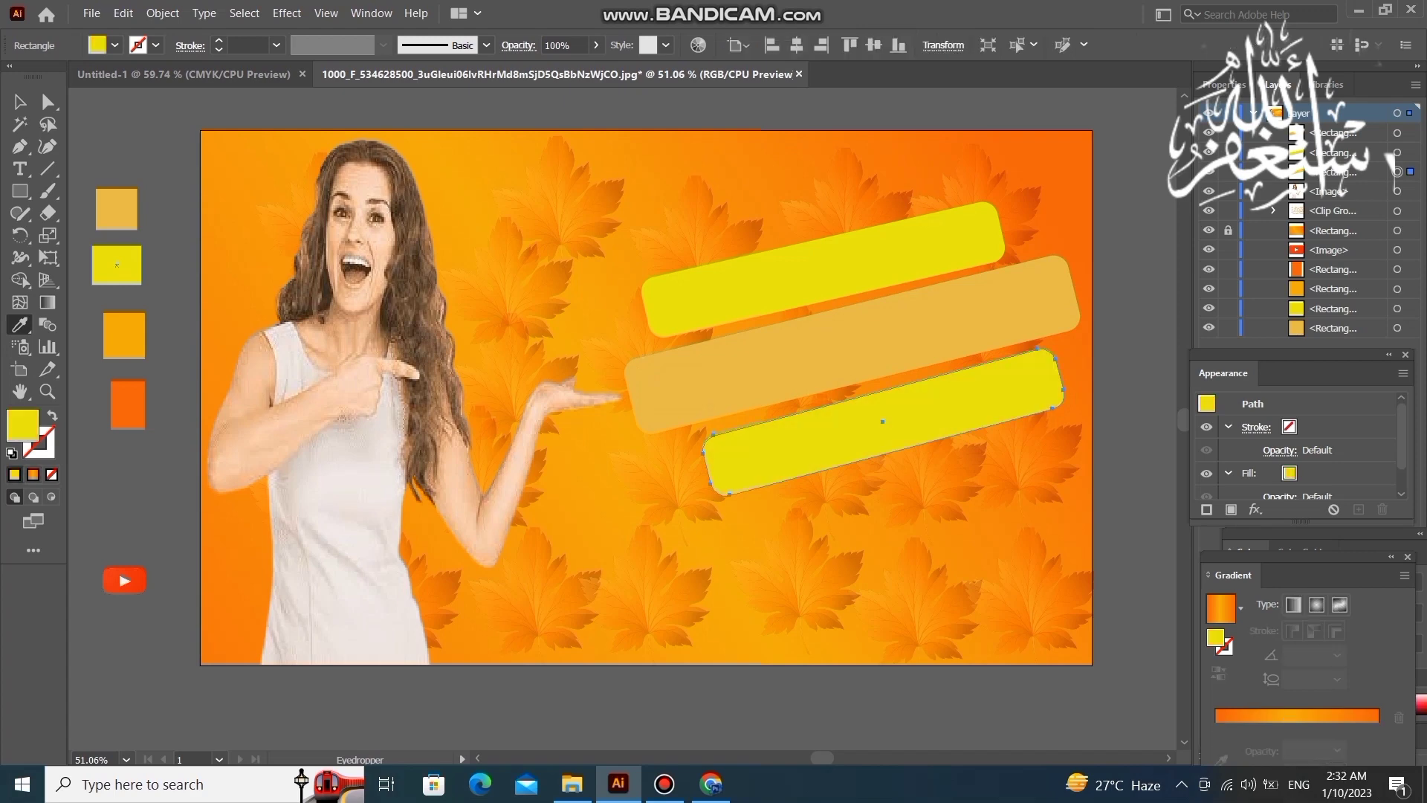
left_click(21, 101)
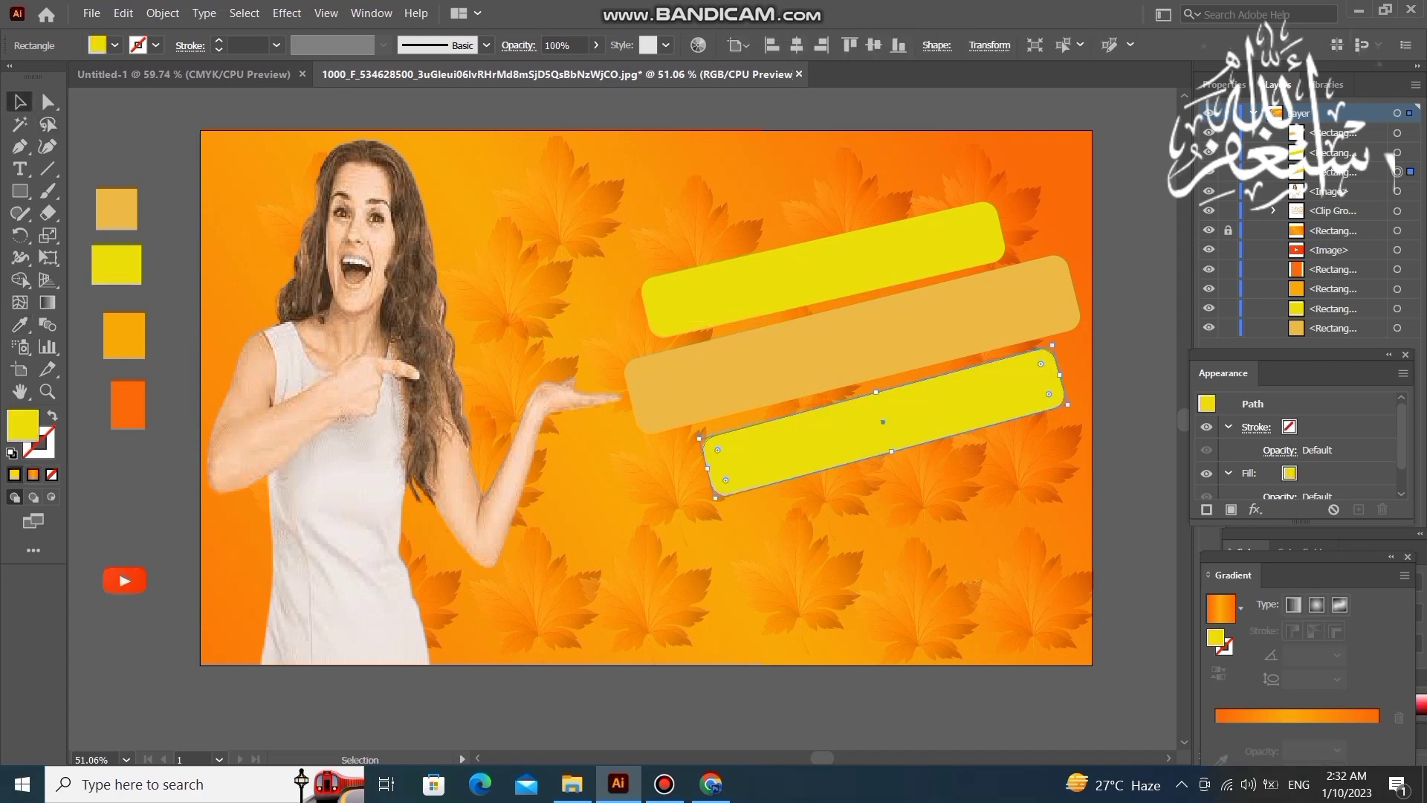
left_click(20, 169)
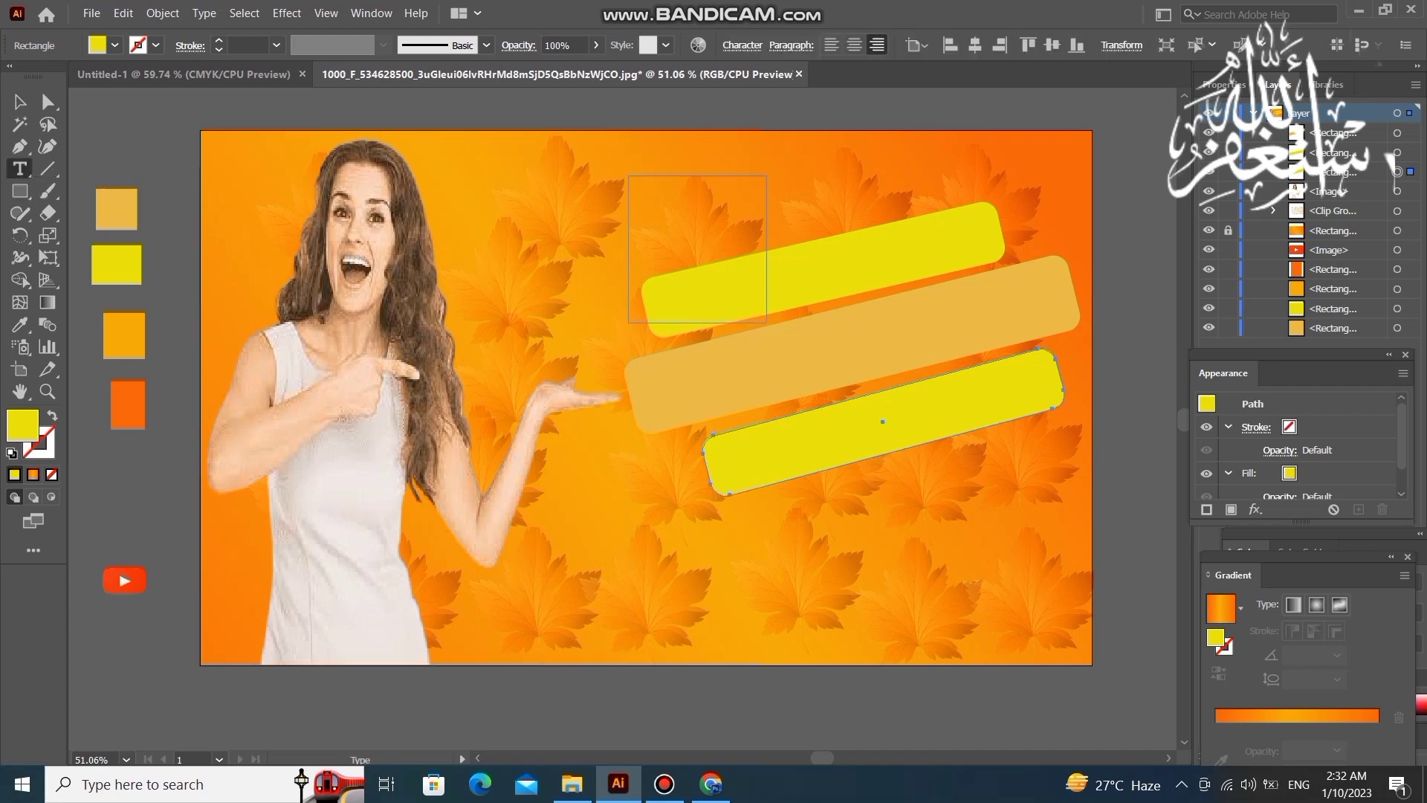
Type the headline 'HOW TO FIND' above the top yellow bar.
left_click(677, 246)
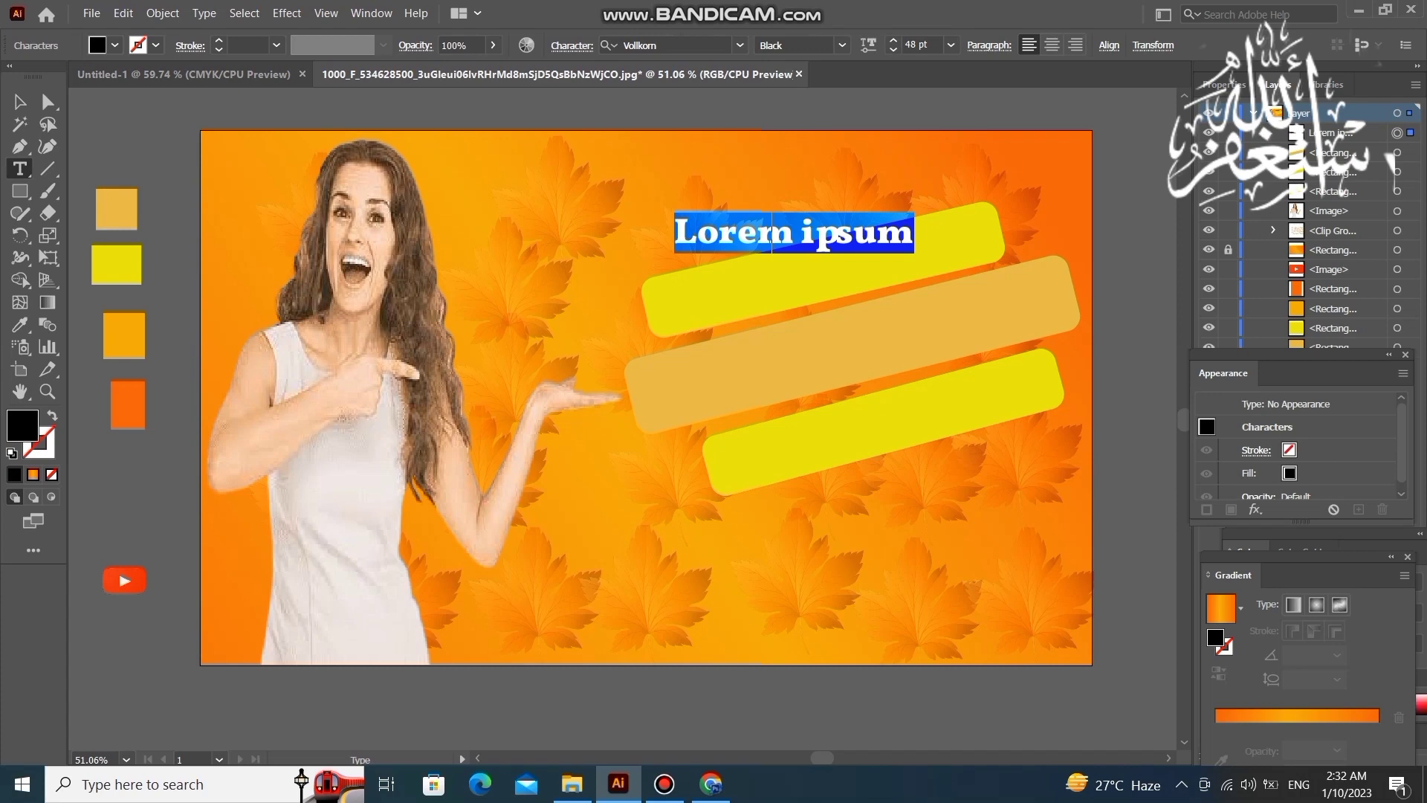
type("H")
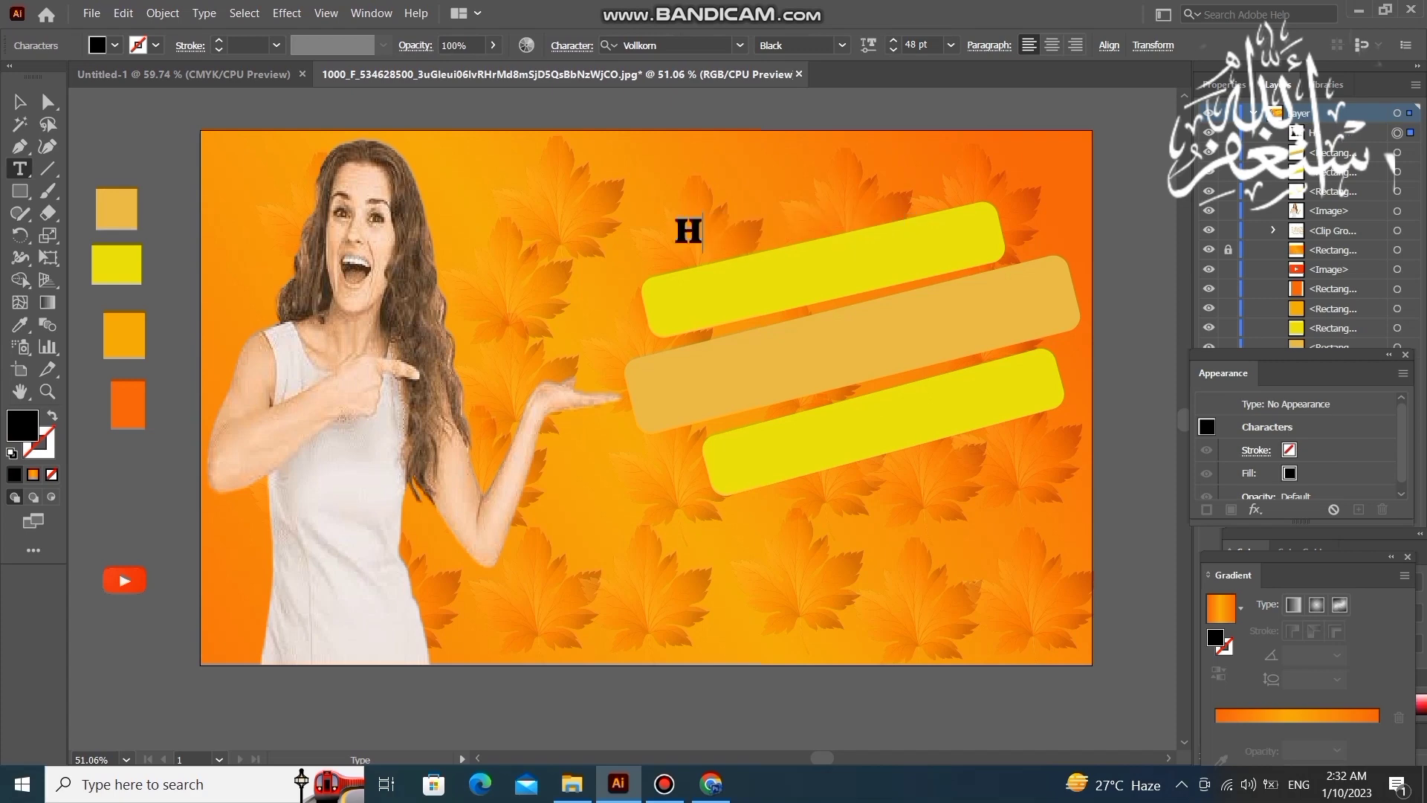
type("OW")
type(" T")
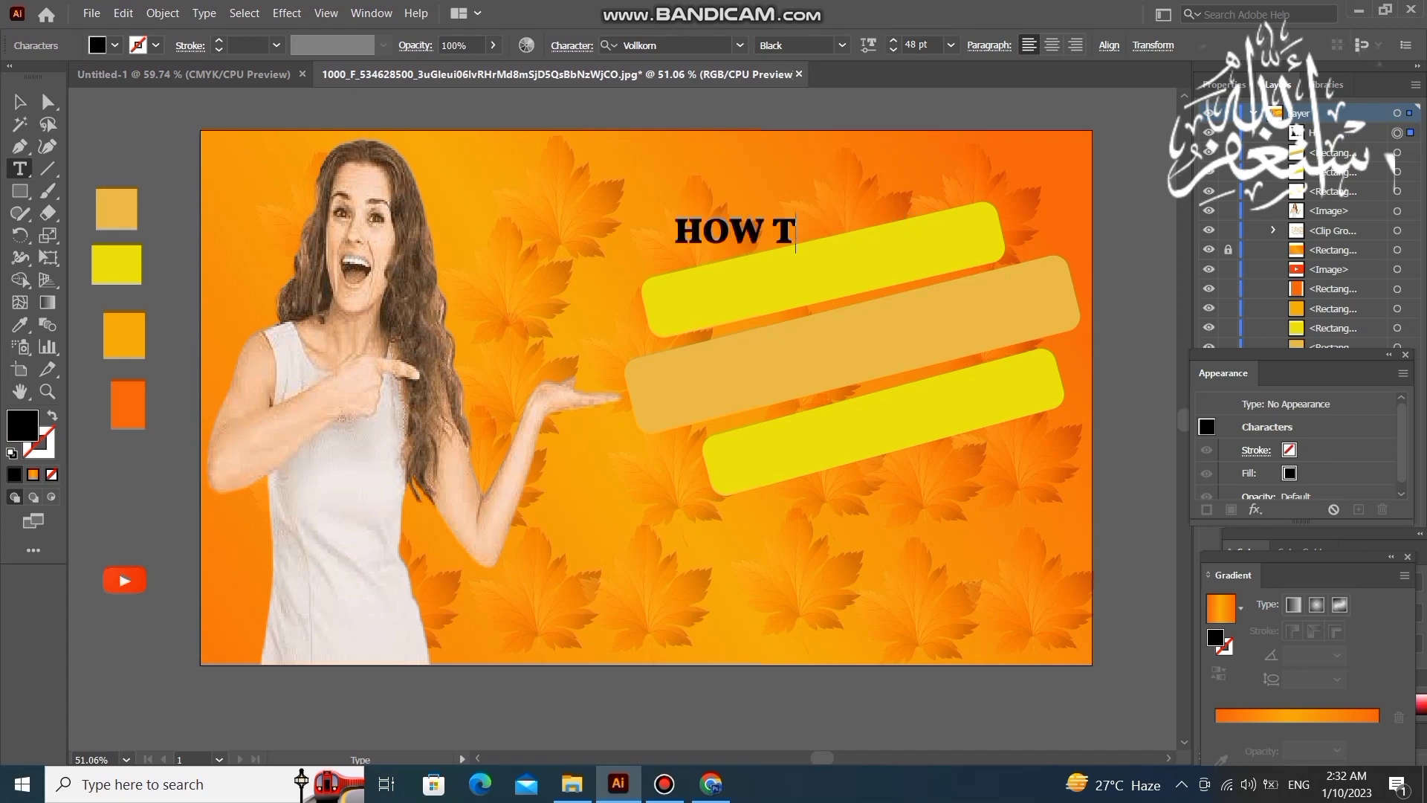
type("O")
type(" FI")
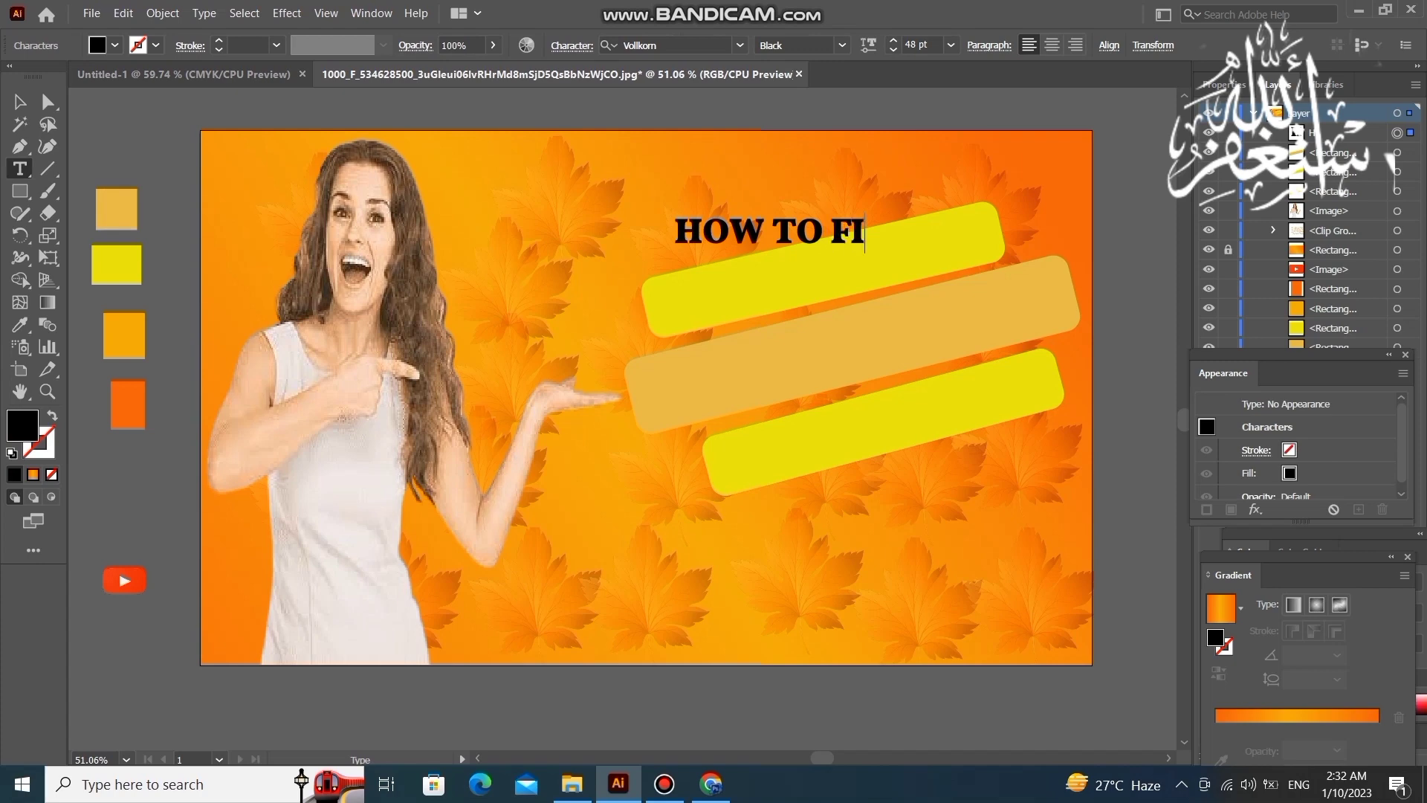
type("ND")
Move 'HOW TO FIND' onto the top bar, tilt it to match, and enlarge to about 63 pt.
left_click(20, 102)
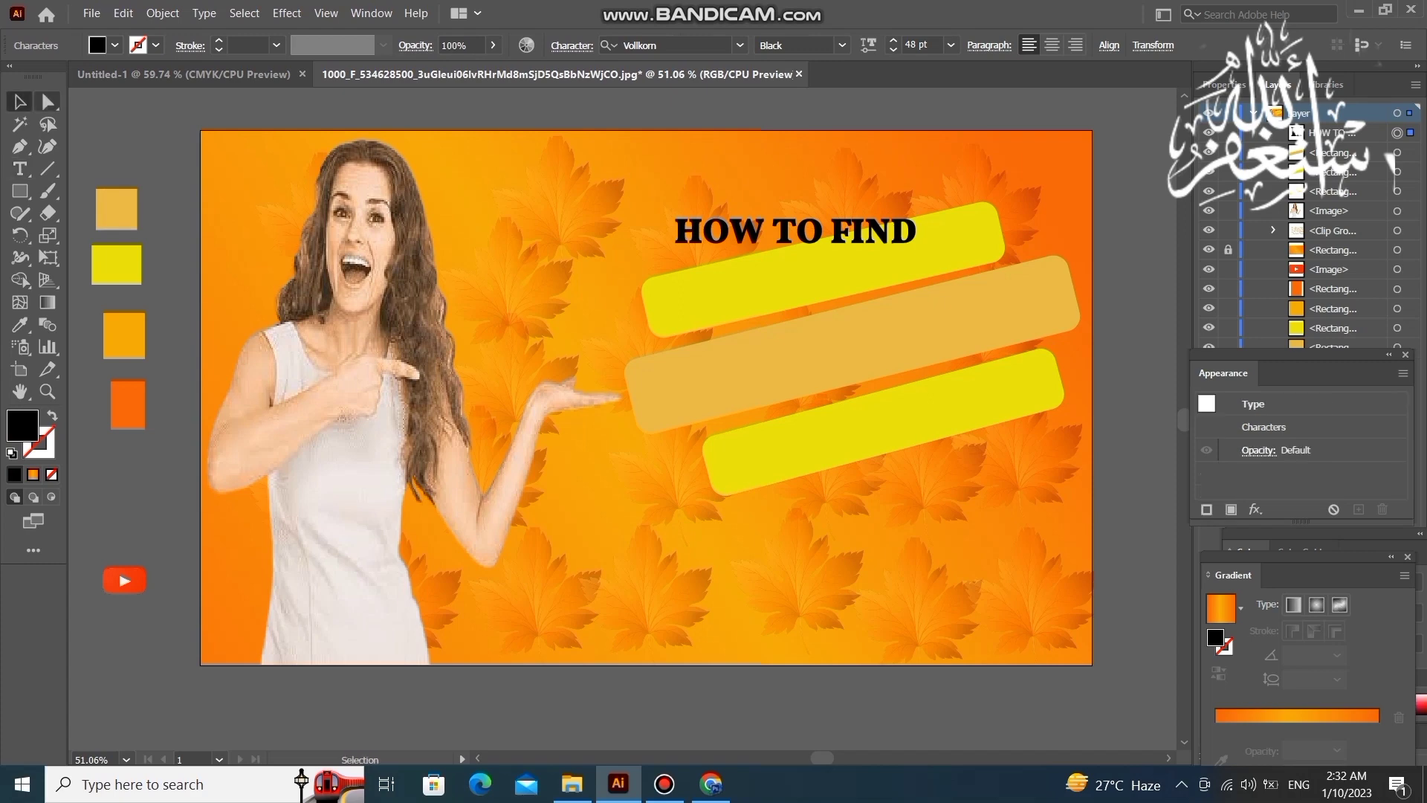
left_click_drag(821, 233, 828, 278)
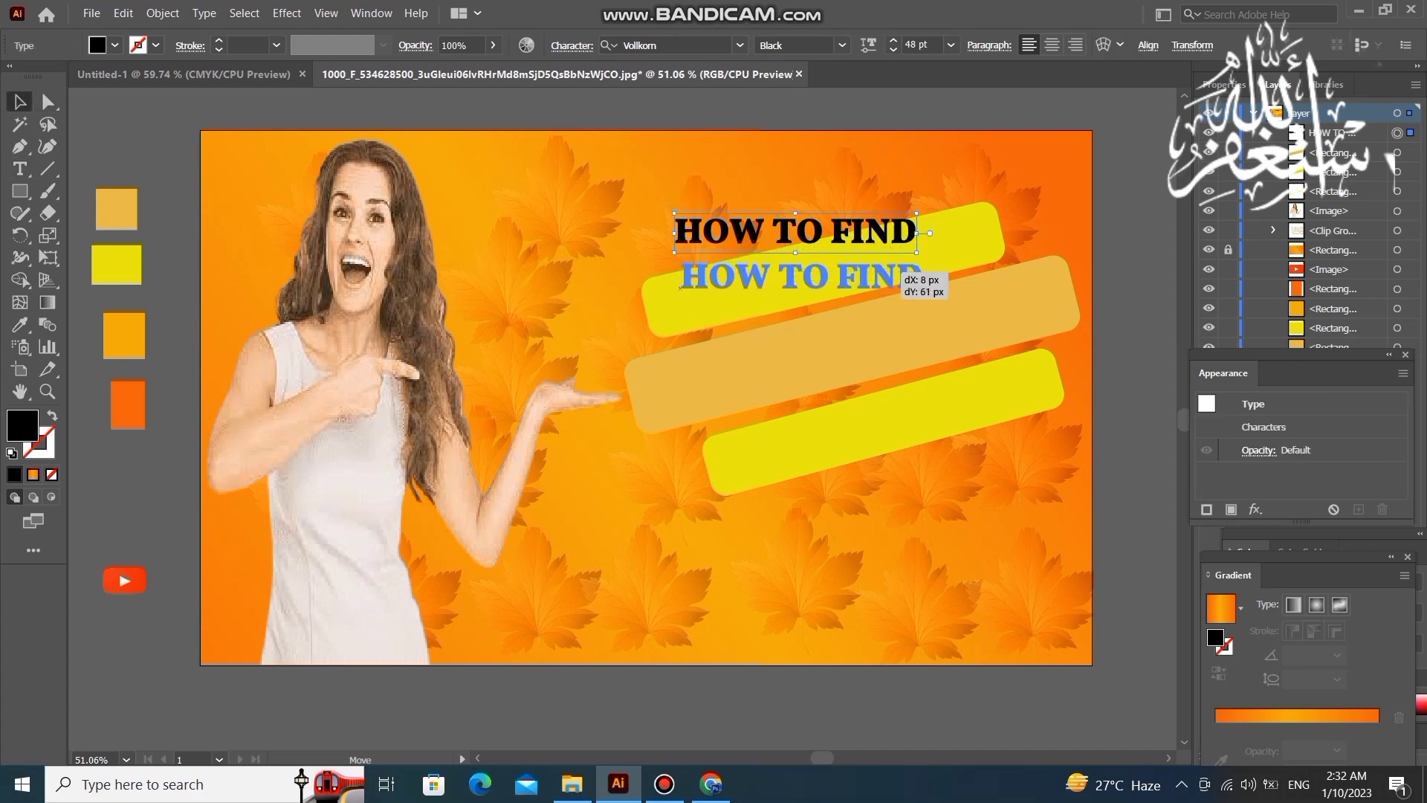
left_click_drag(929, 296, 938, 272)
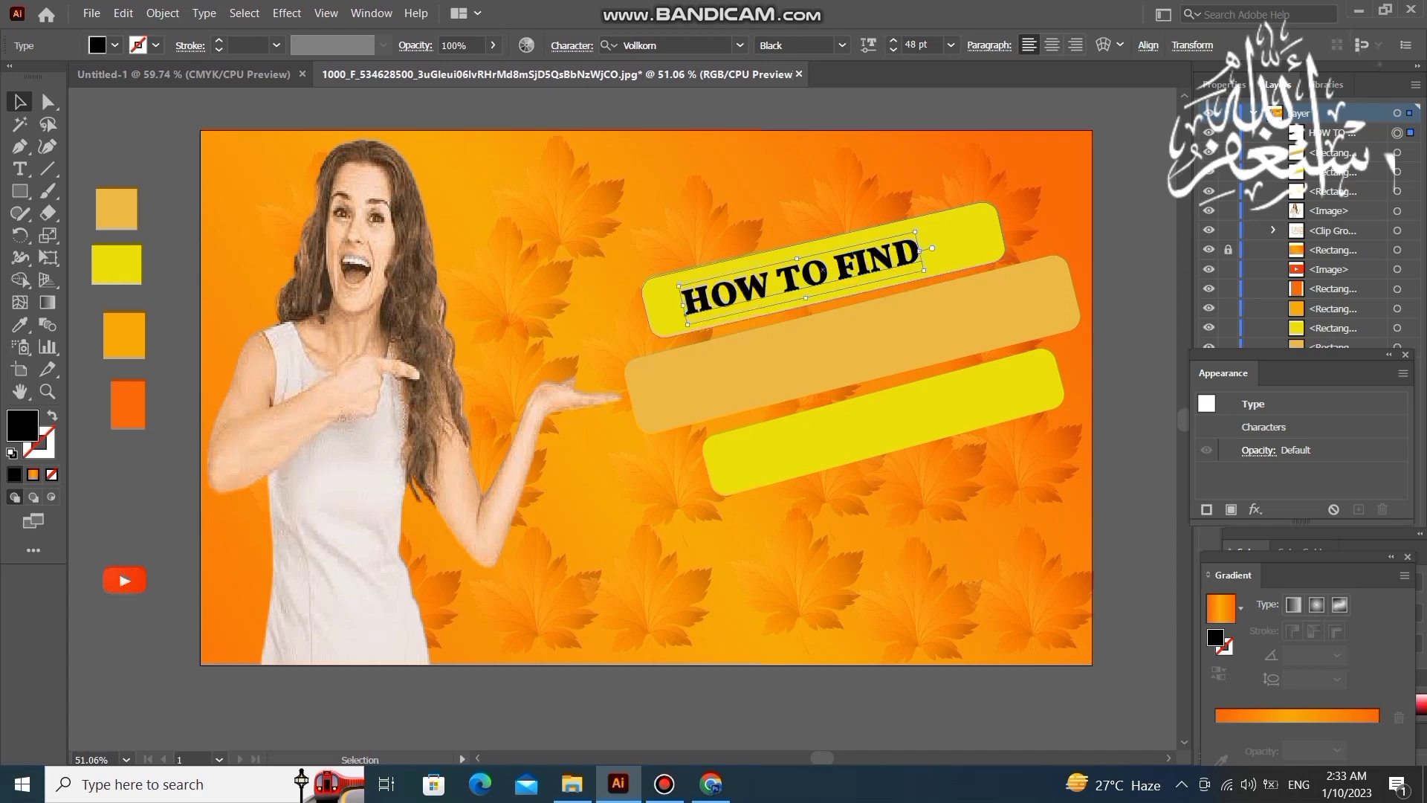
left_click_drag(915, 233, 992, 203)
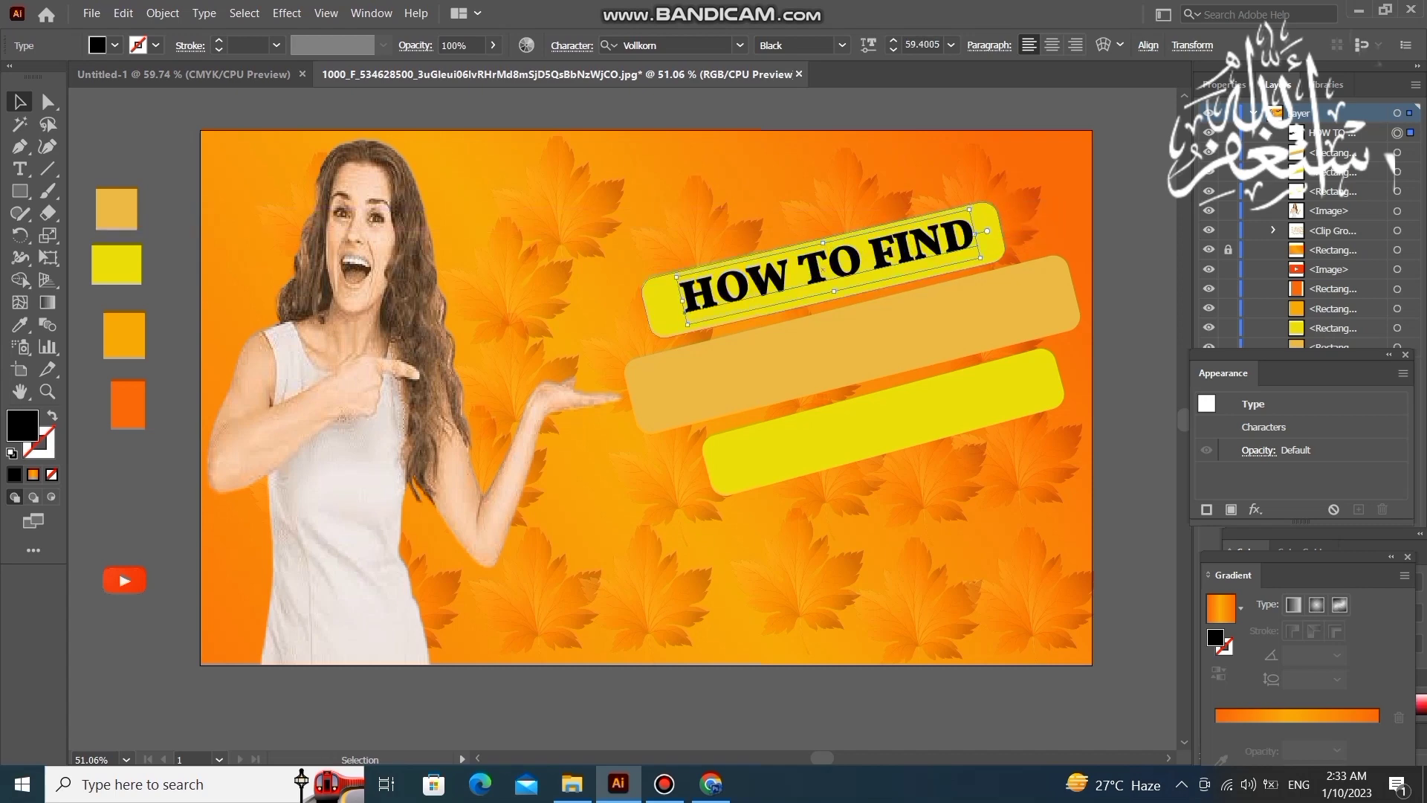
left_click_drag(687, 324, 669, 330)
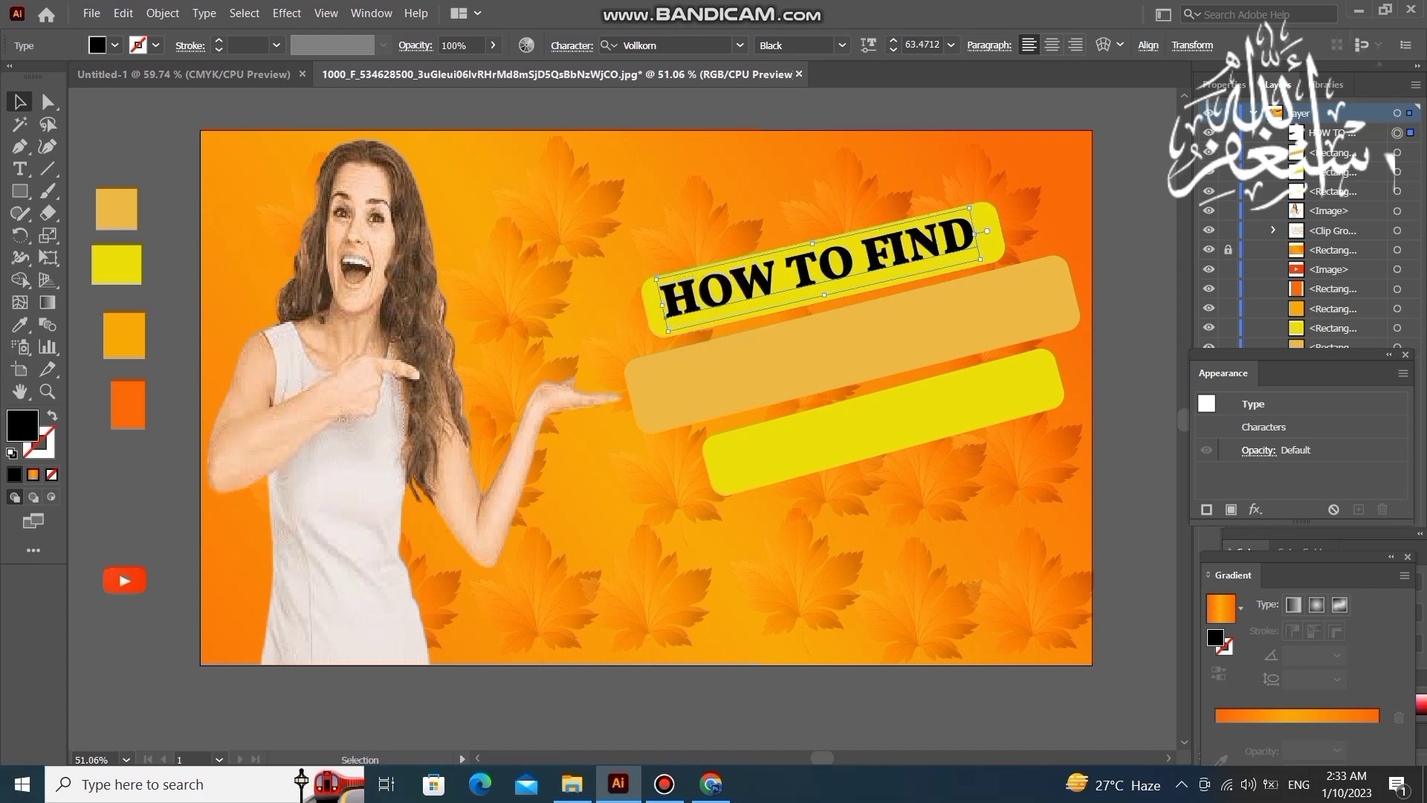
Try recolouring 'HOW TO FIND' orange, then near-white through the Color Picker.
key("i")
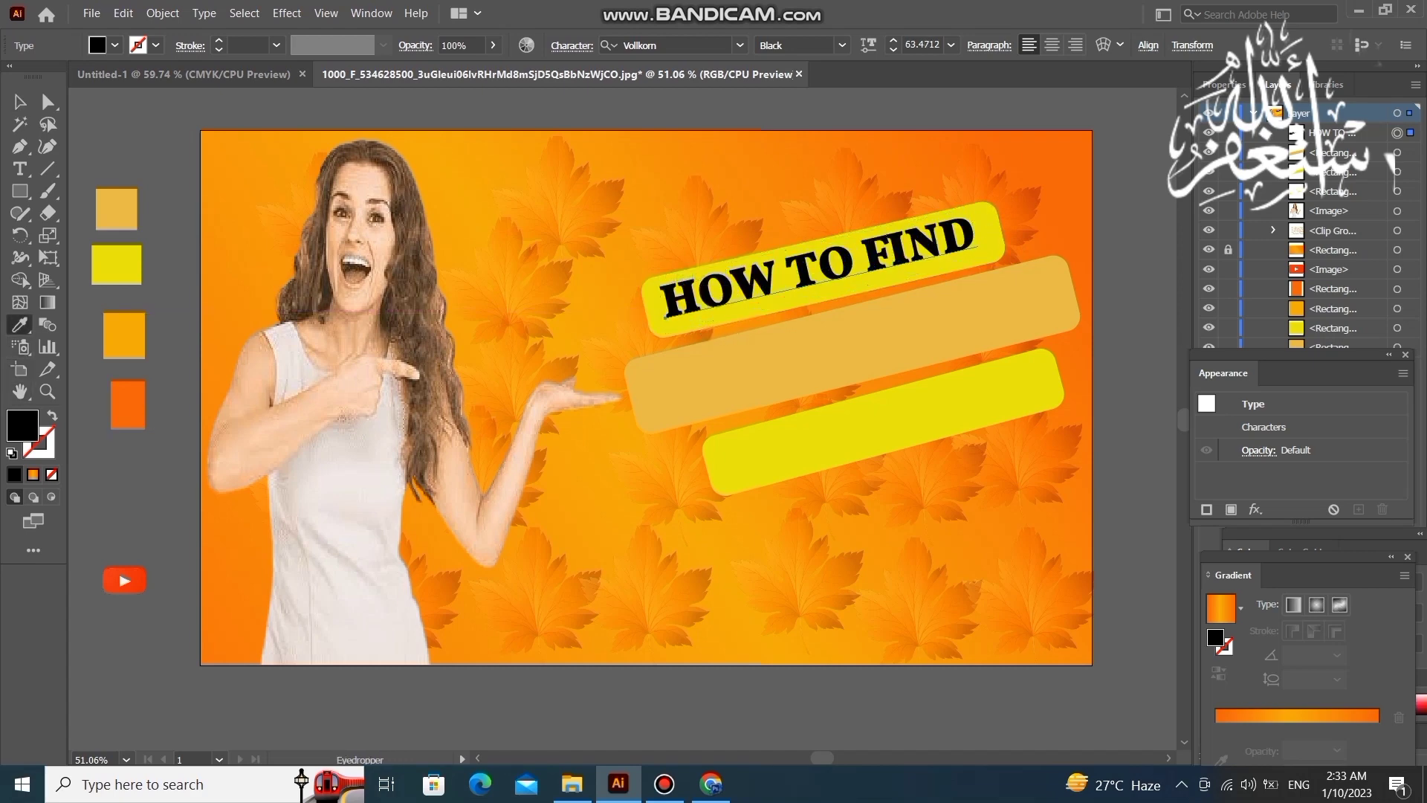
left_click(129, 405)
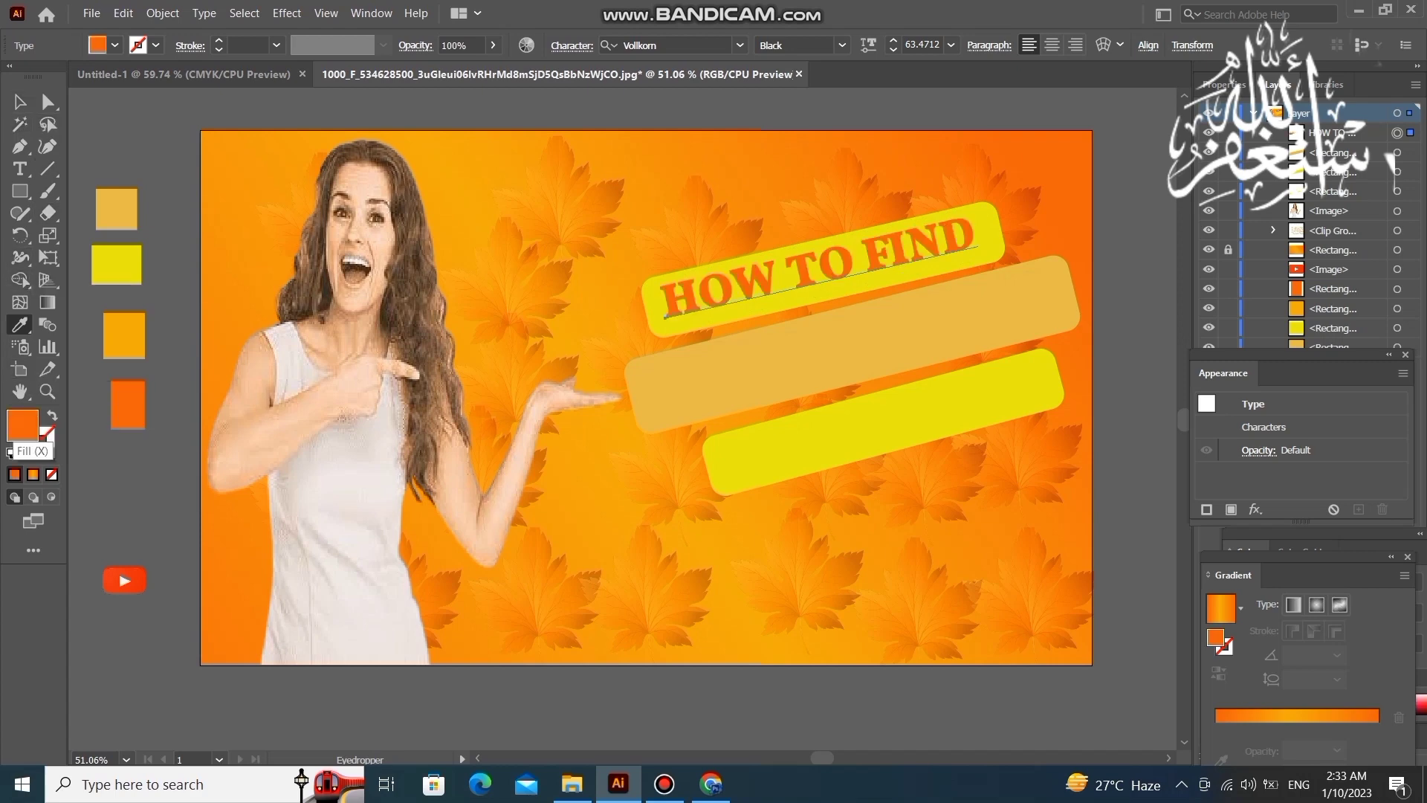
double_click(21, 430)
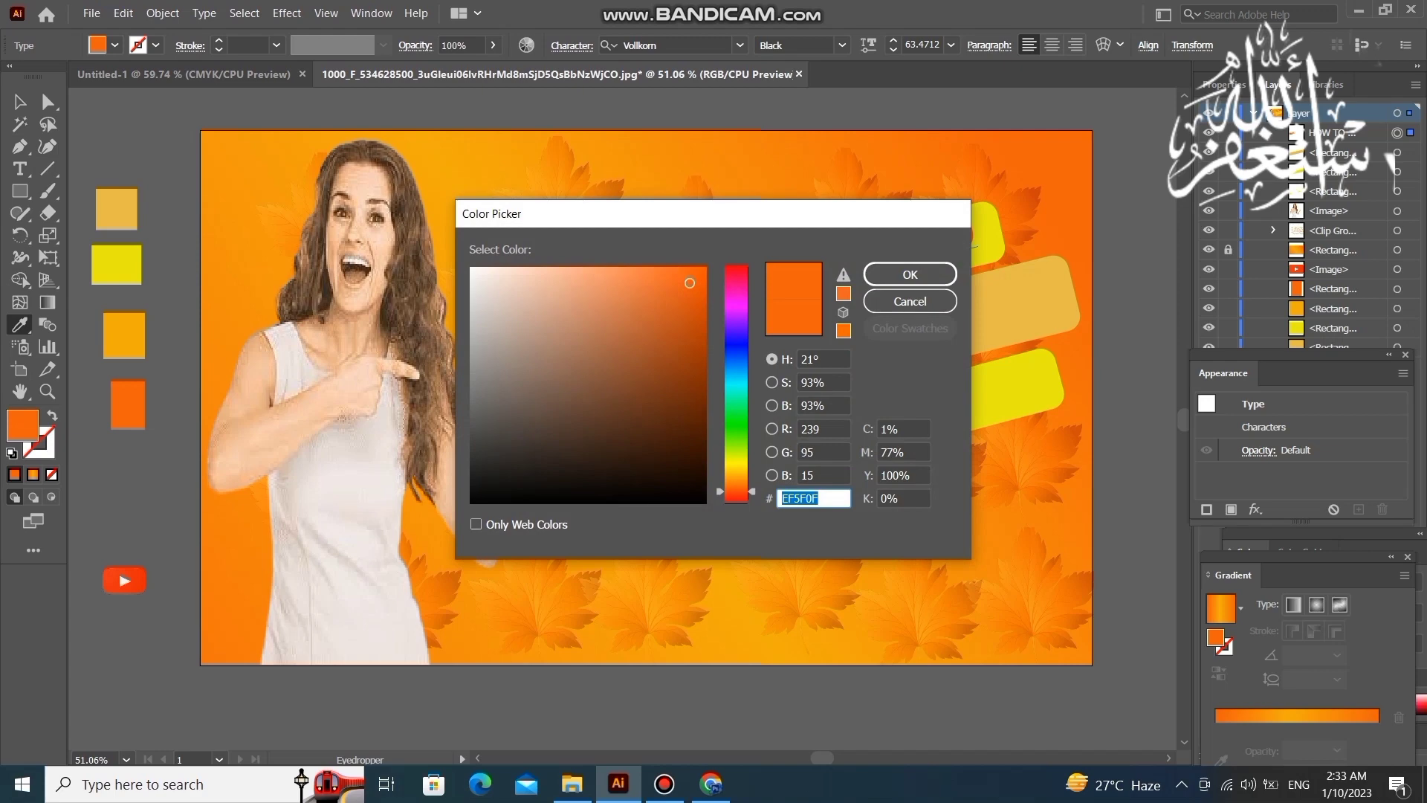
left_click(476, 278)
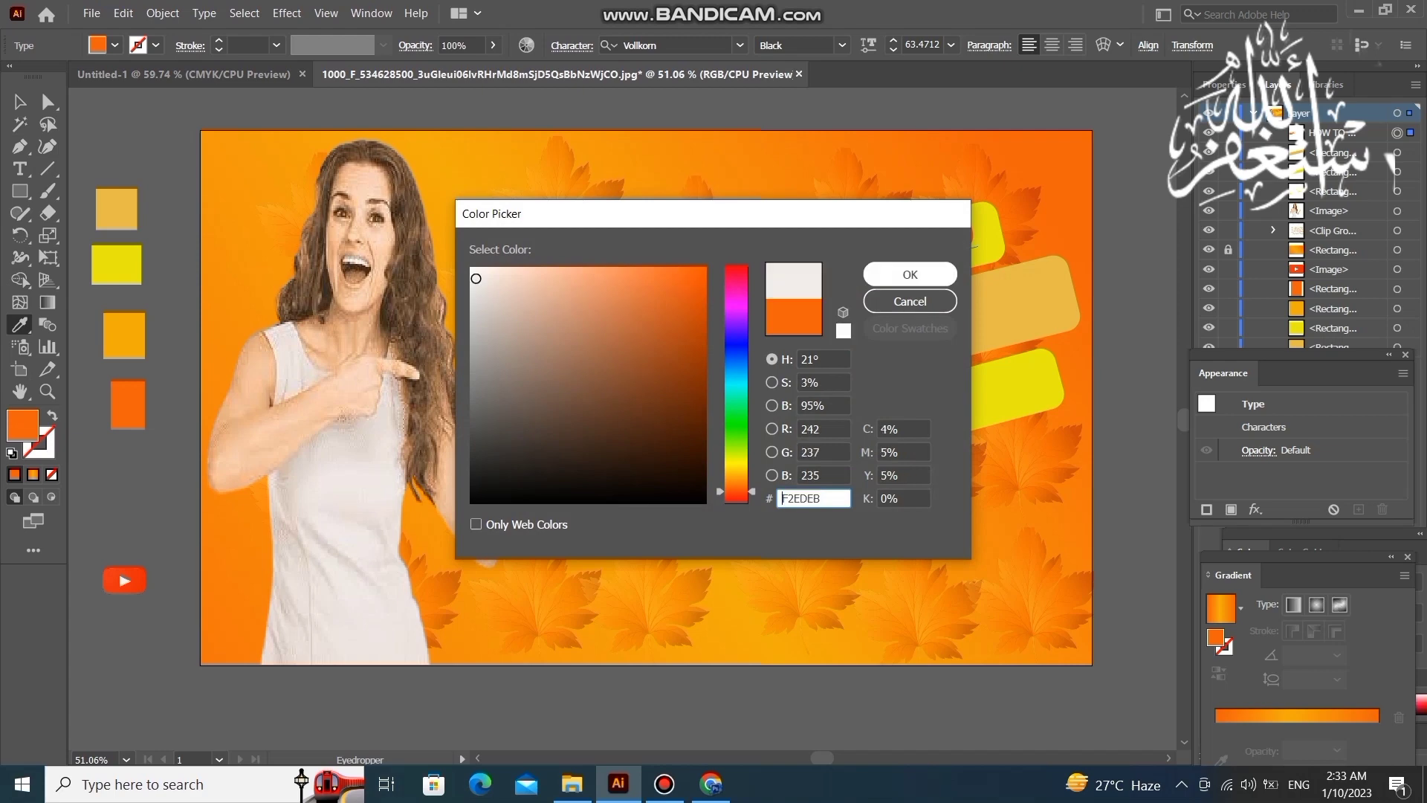
left_click(870, 274)
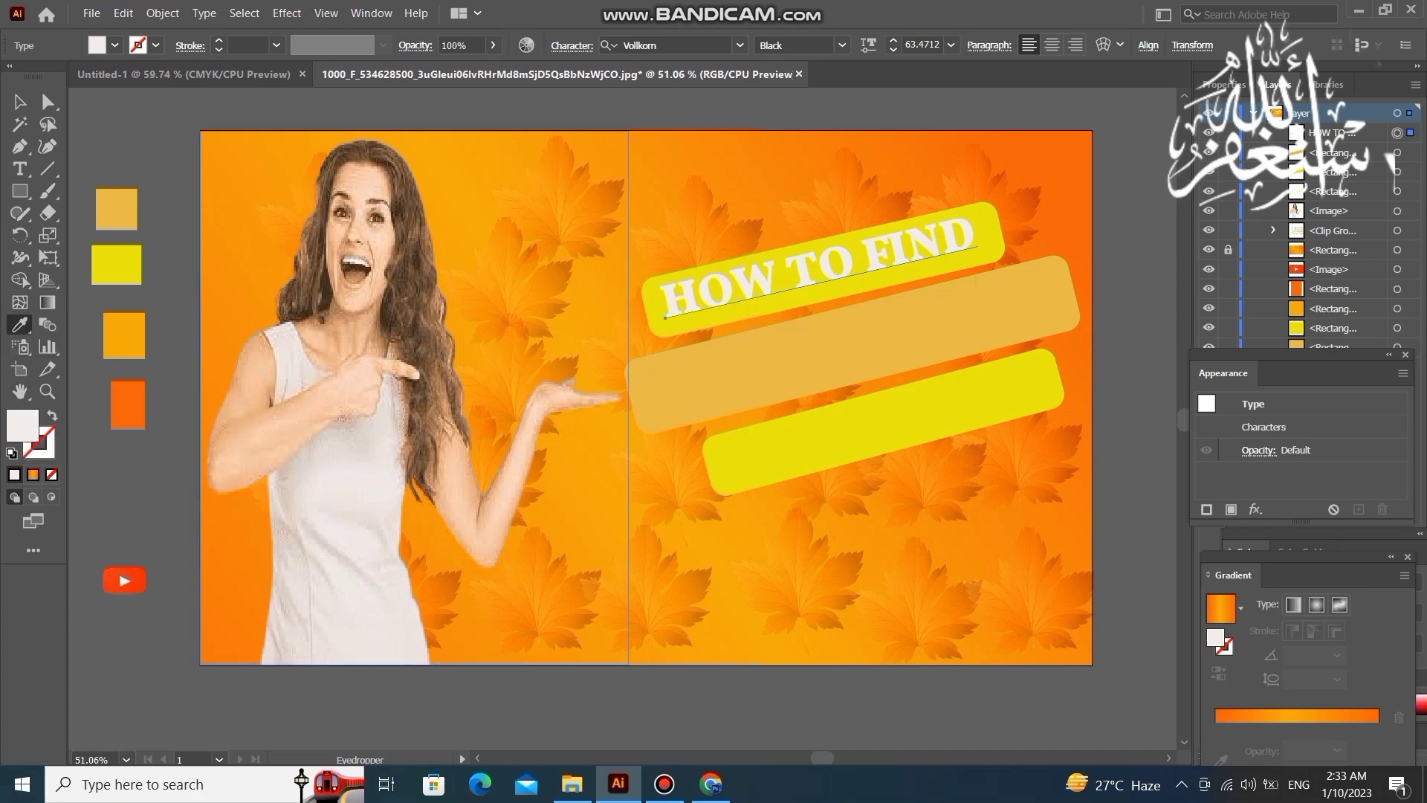
Try a brown fill, then colour 'HOW TO FIND' red sampled from the YouTube icon.
left_click(335, 178)
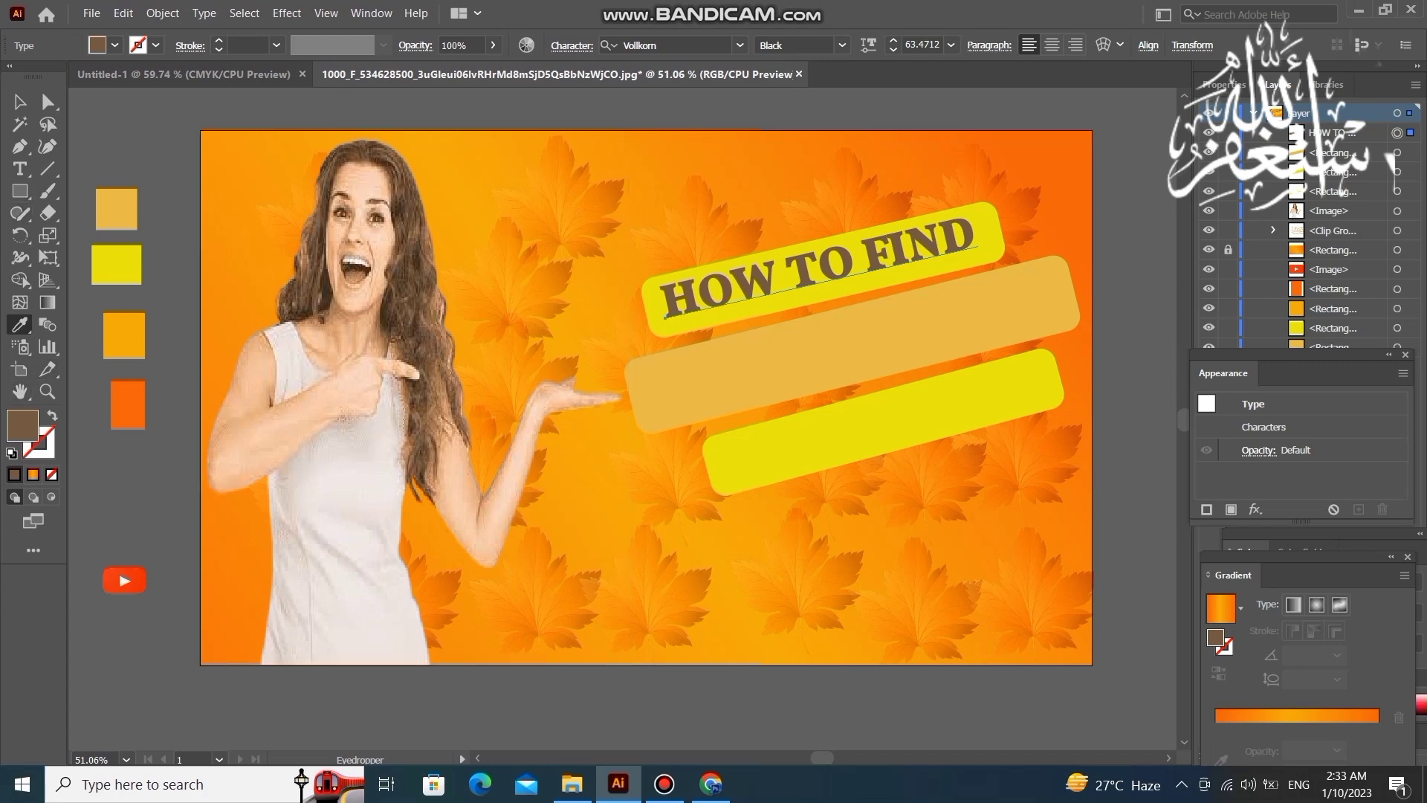
double_click(23, 425)
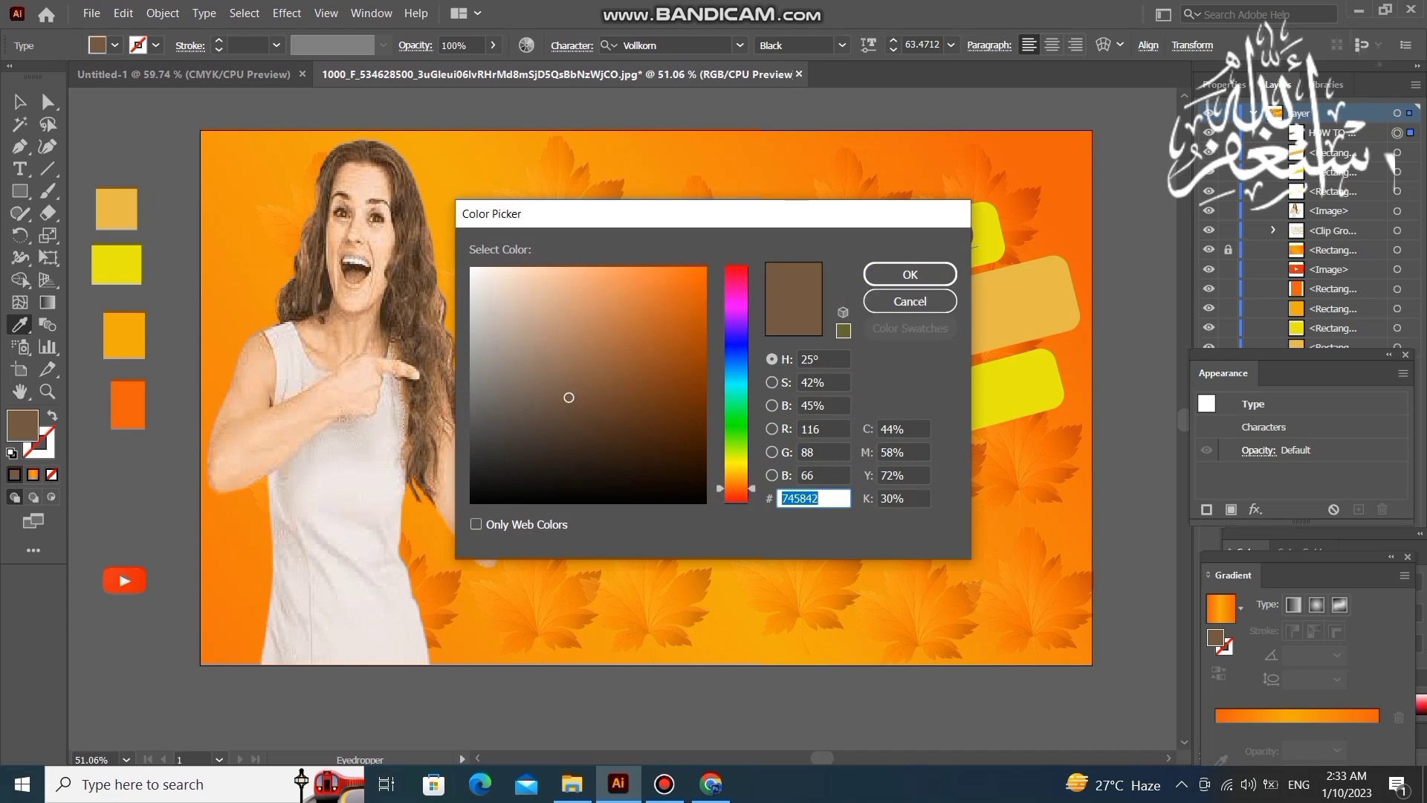
left_click(910, 301)
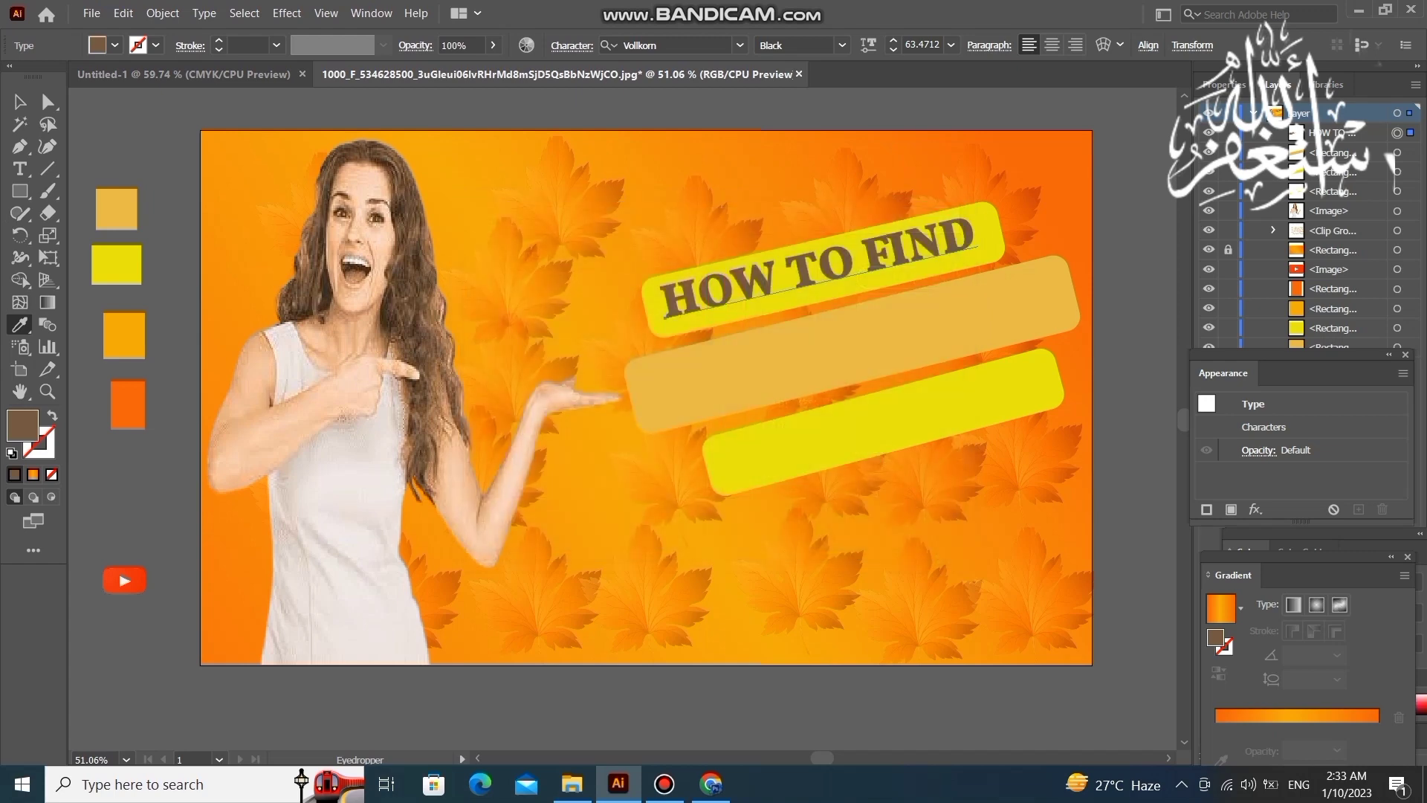
left_click(124, 580)
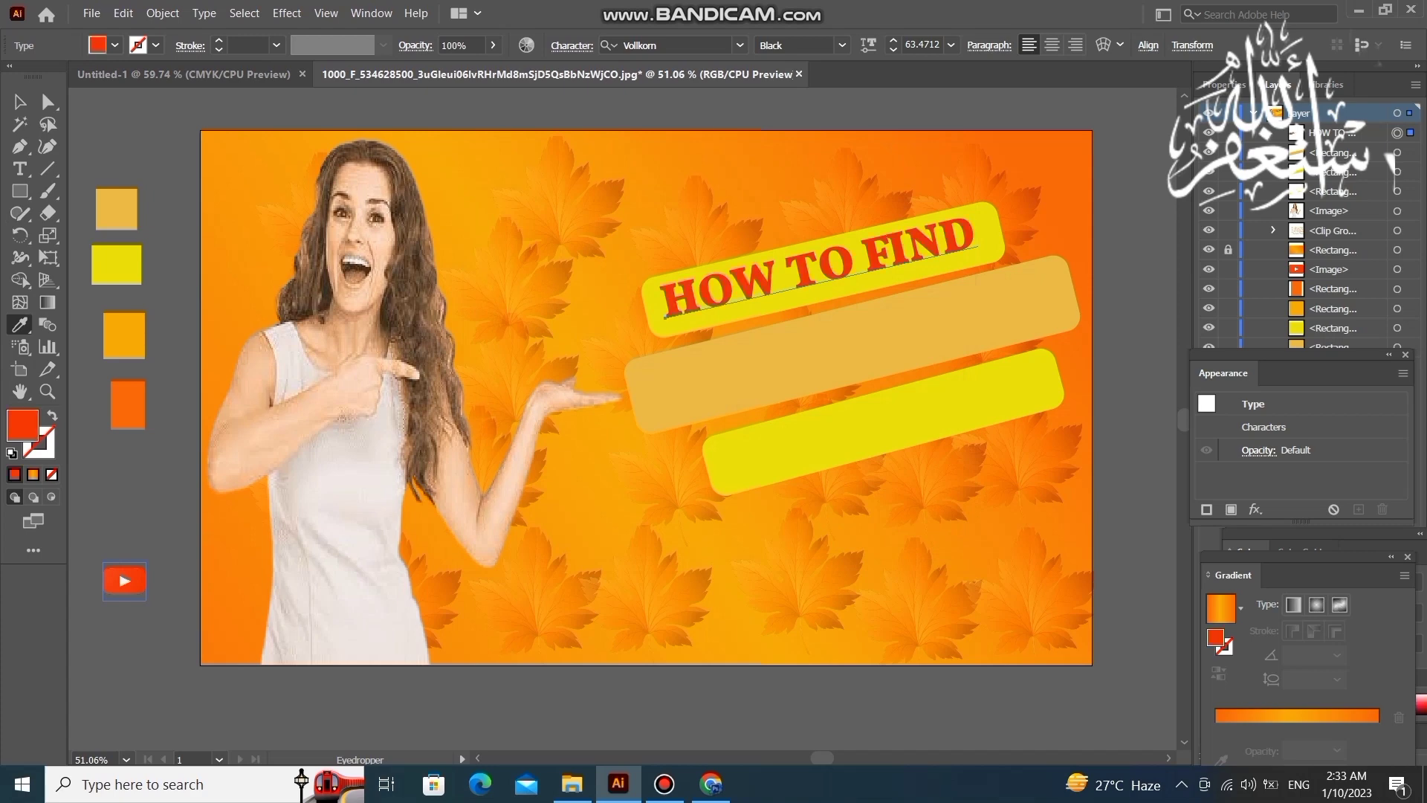
left_click(19, 102)
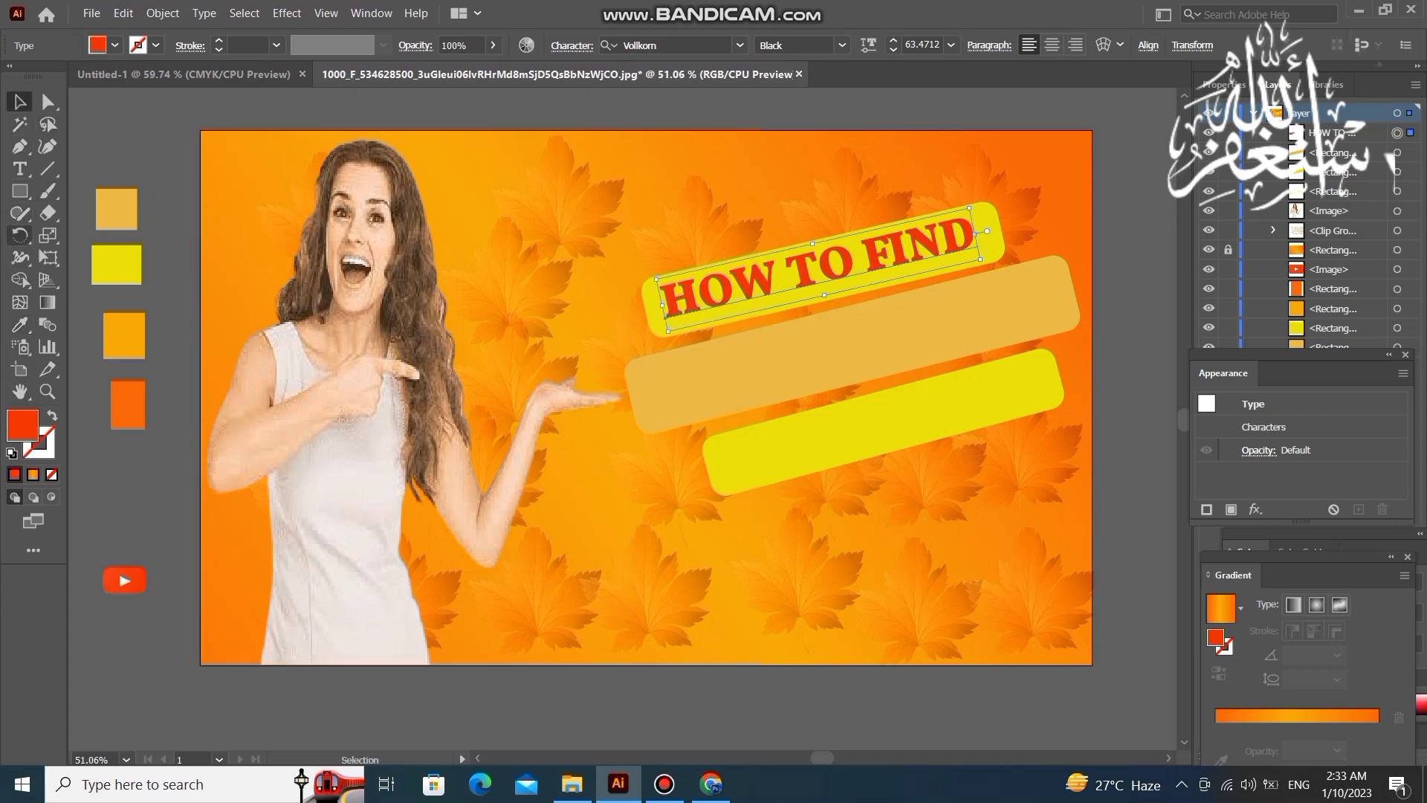
left_click(19, 169)
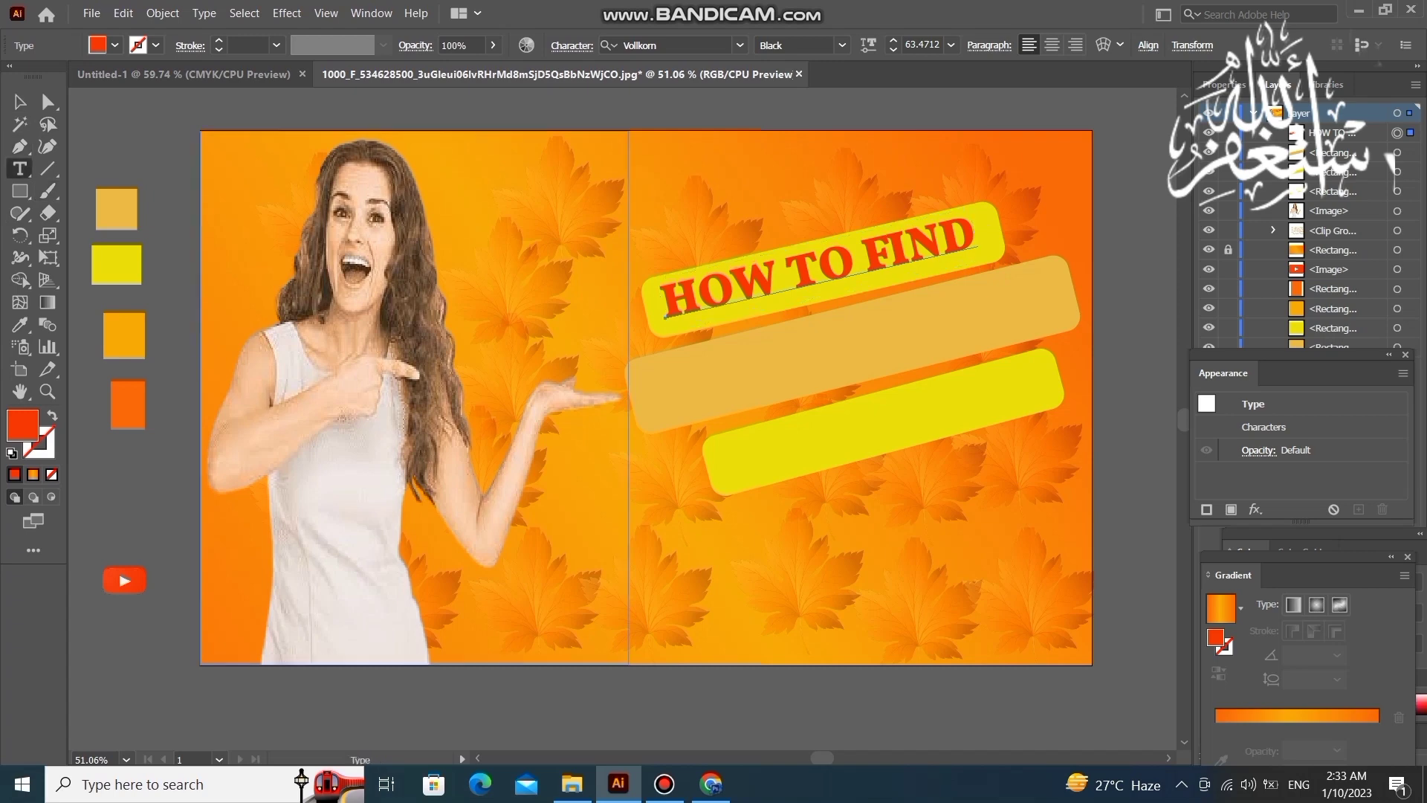
Undo a stray text click in the bottom bar and type 'CONCEPT & IDEAS' at the lower right.
left_click(719, 484)
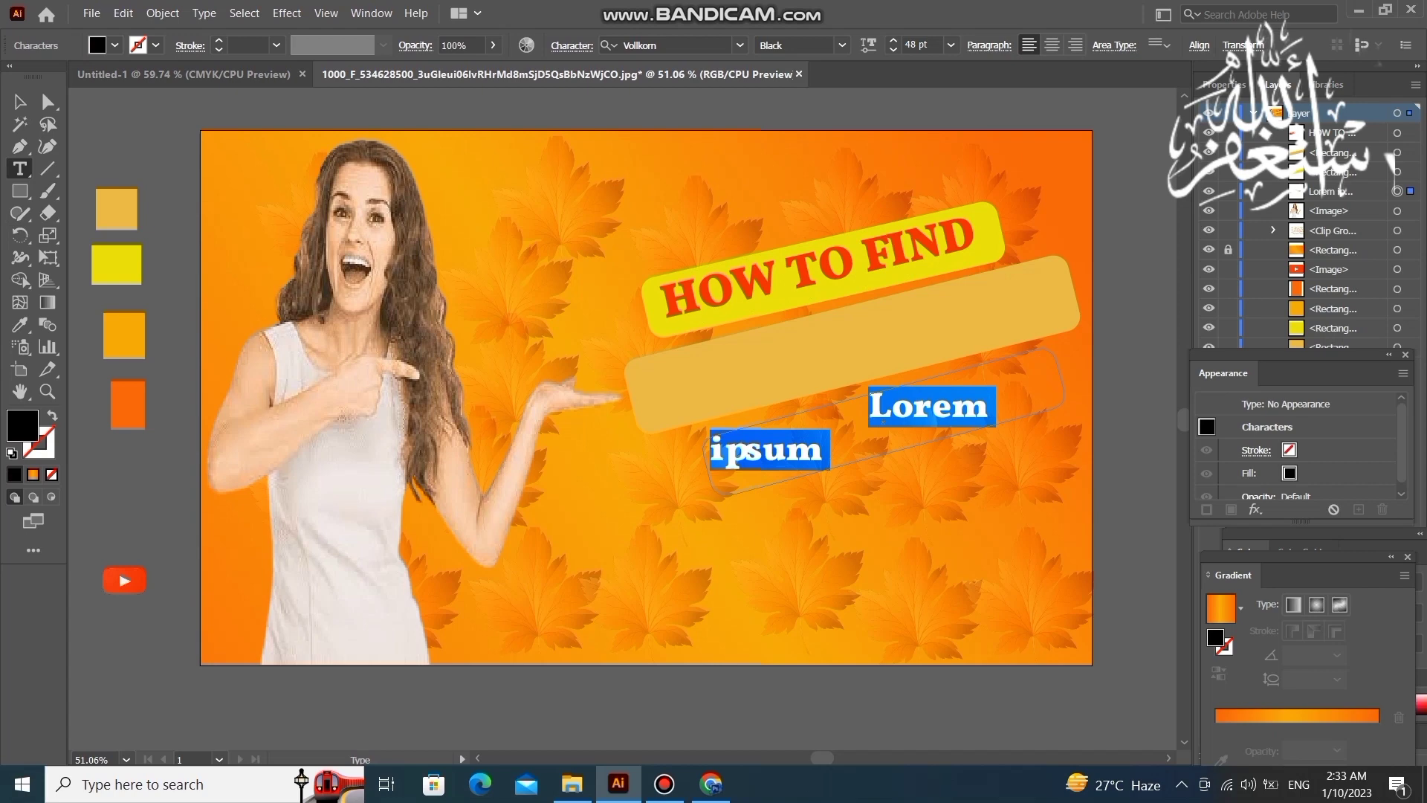
right_click(703, 113)
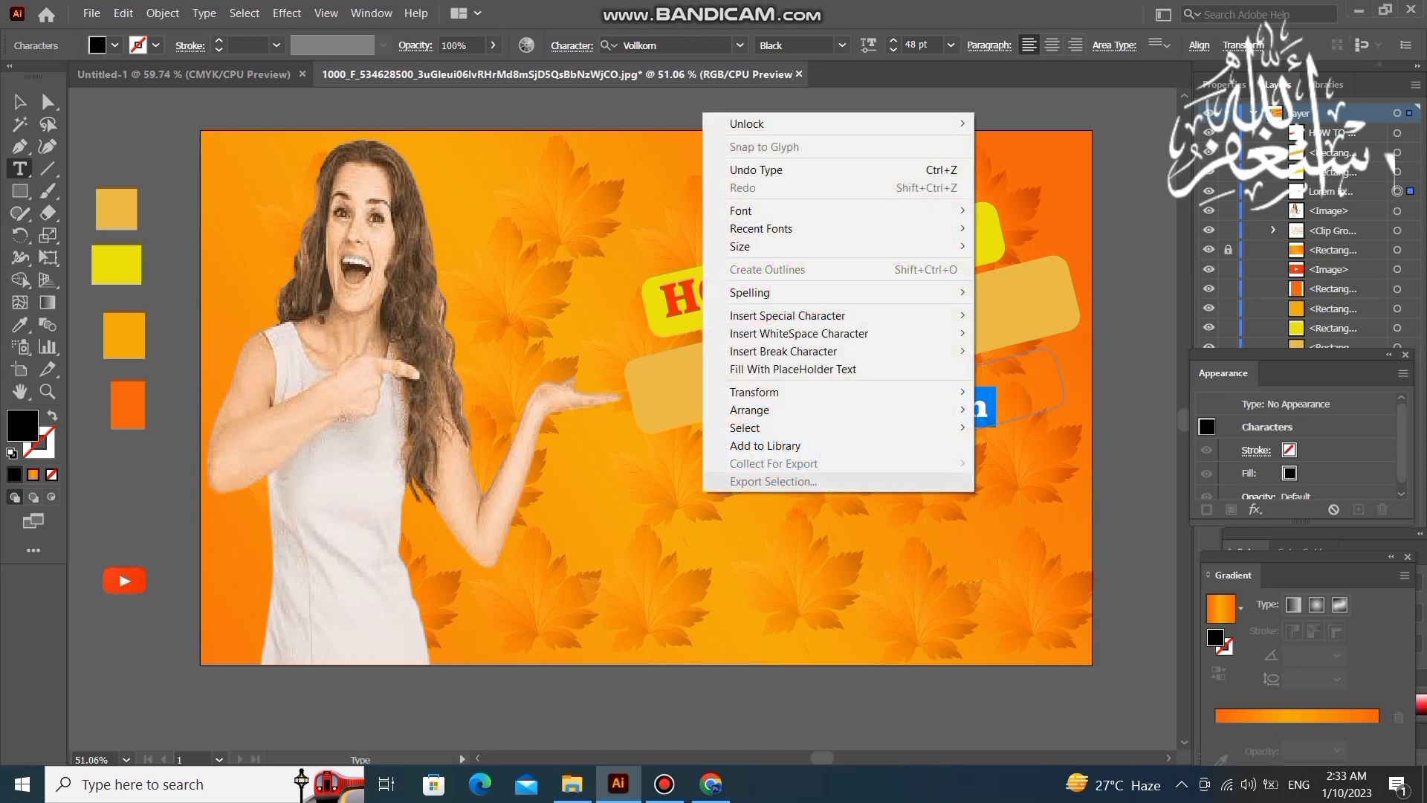
left_click(756, 169)
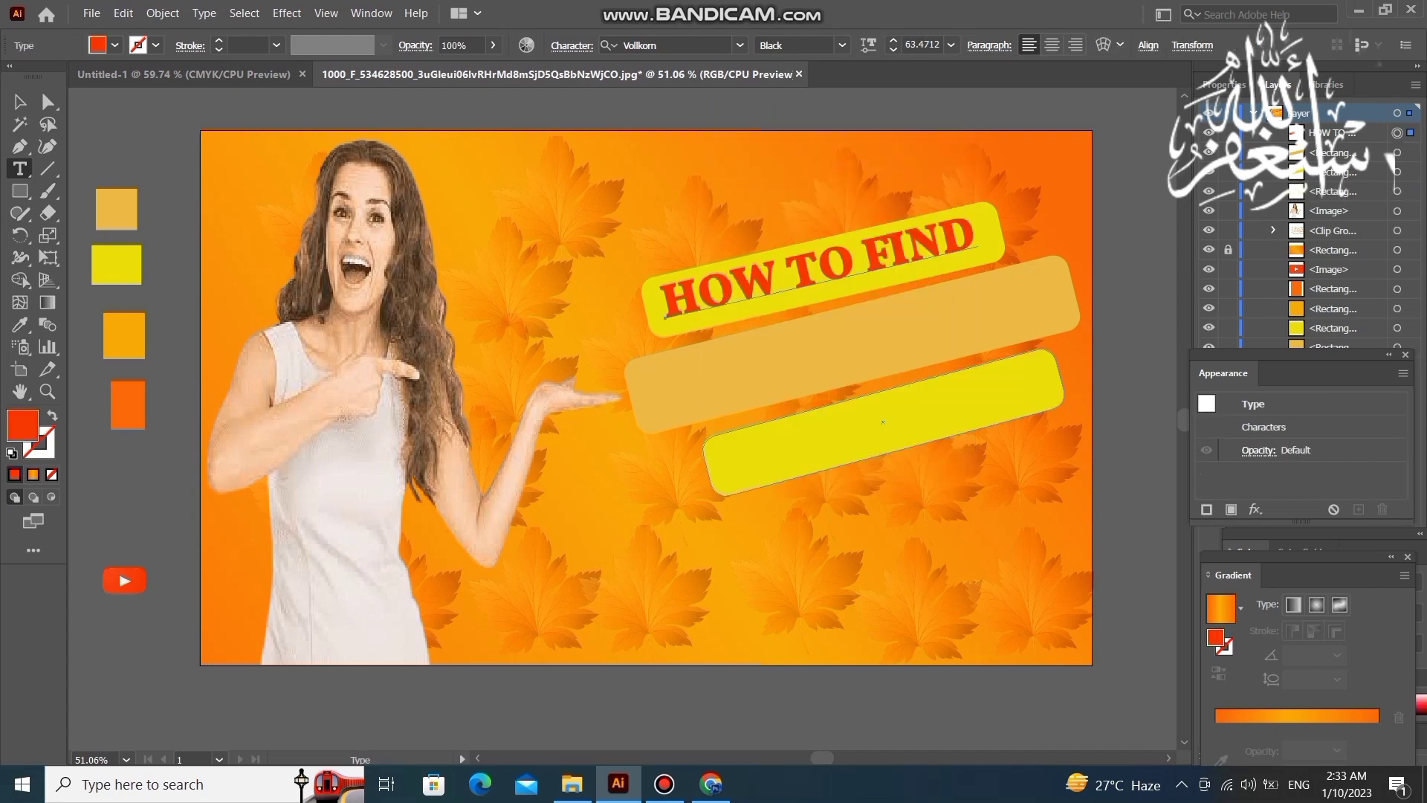
left_click(809, 561)
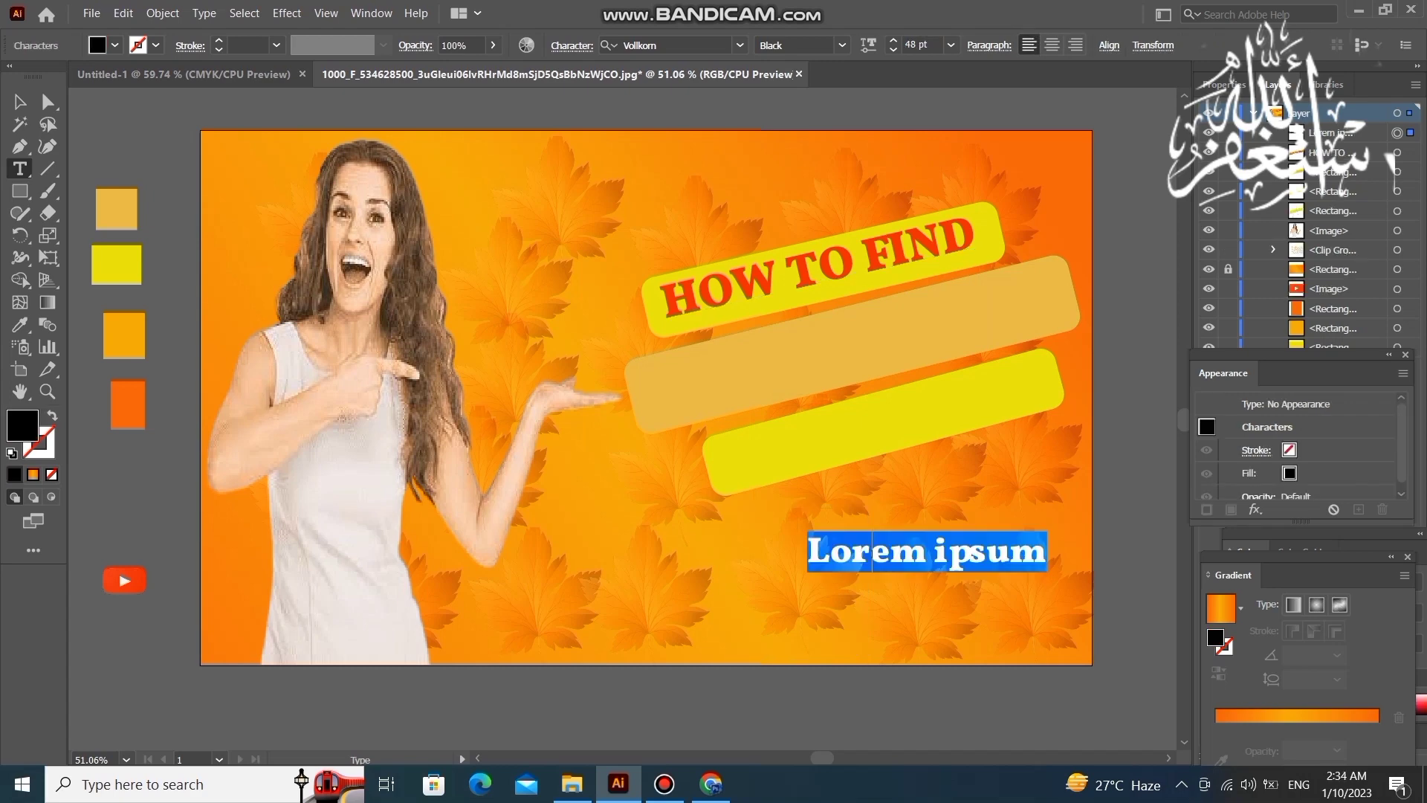
type("CON")
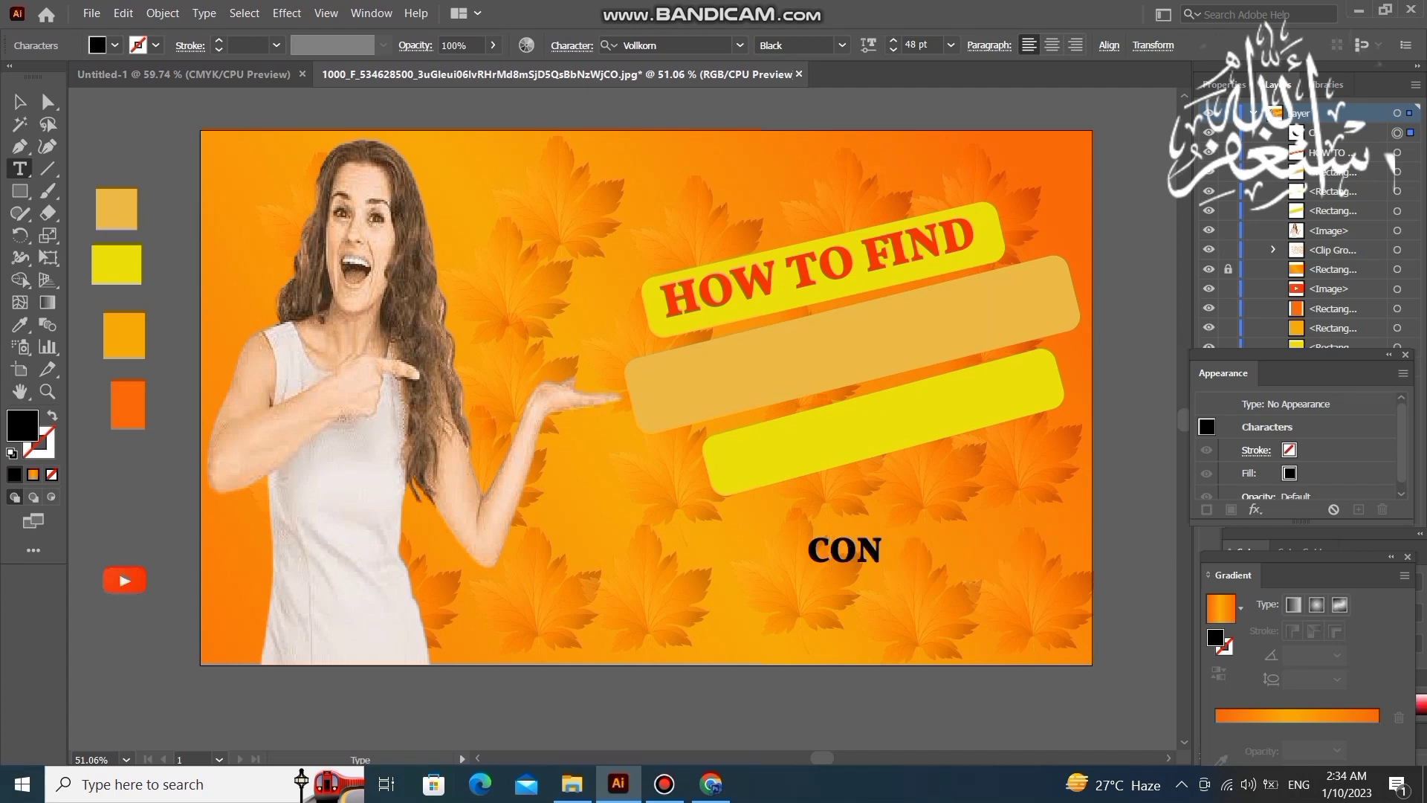
type("C")
type("E")
type("PT")
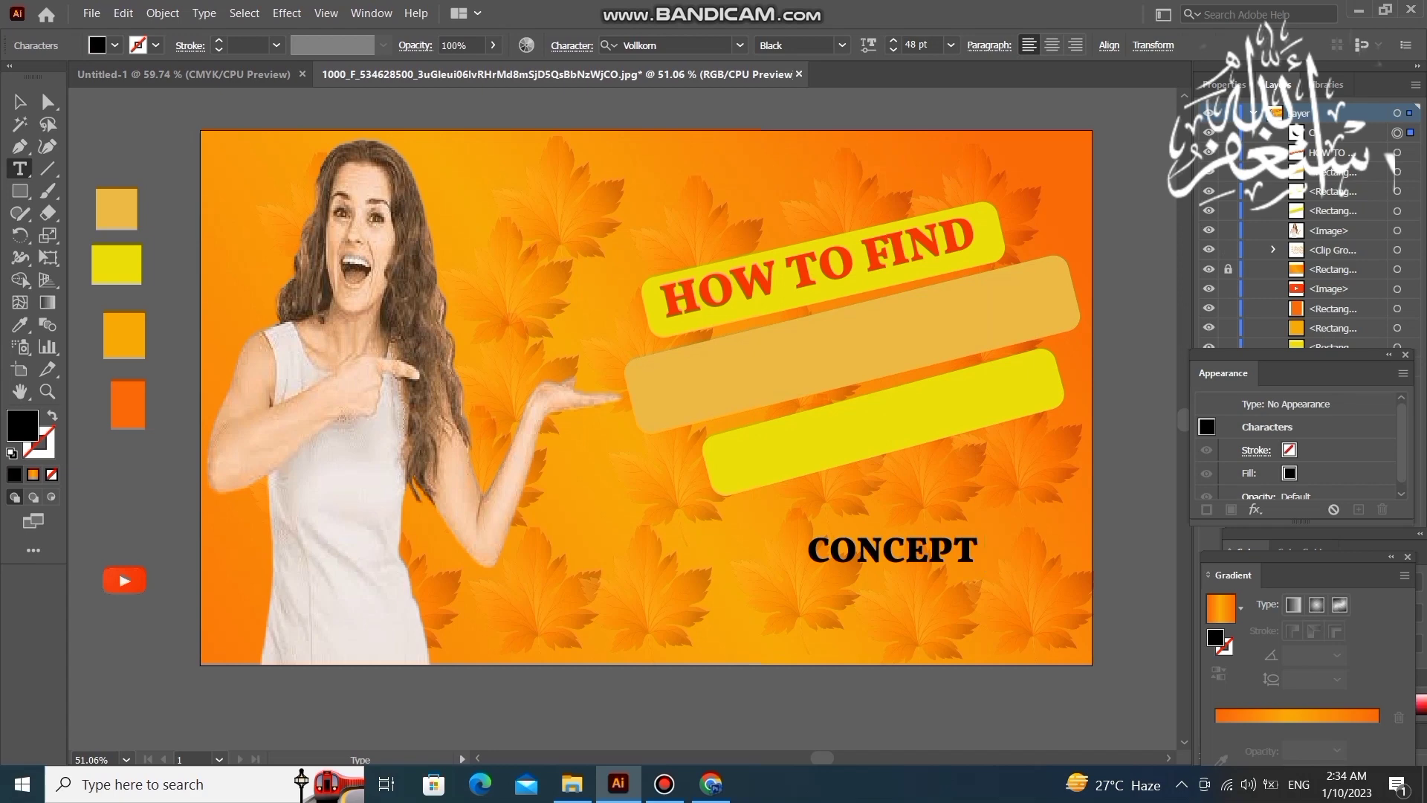
type(" &")
type(" I")
type("D")
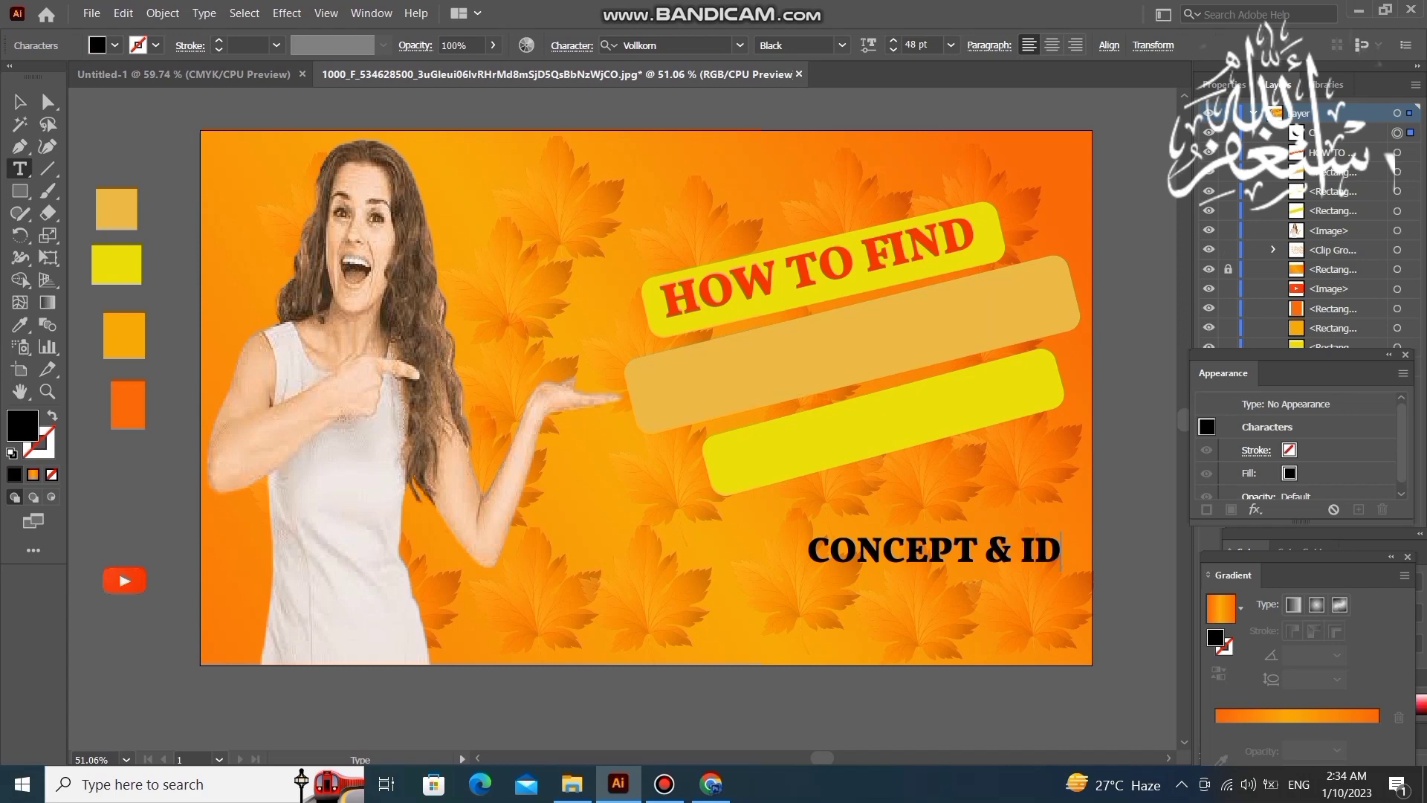
type("EAS")
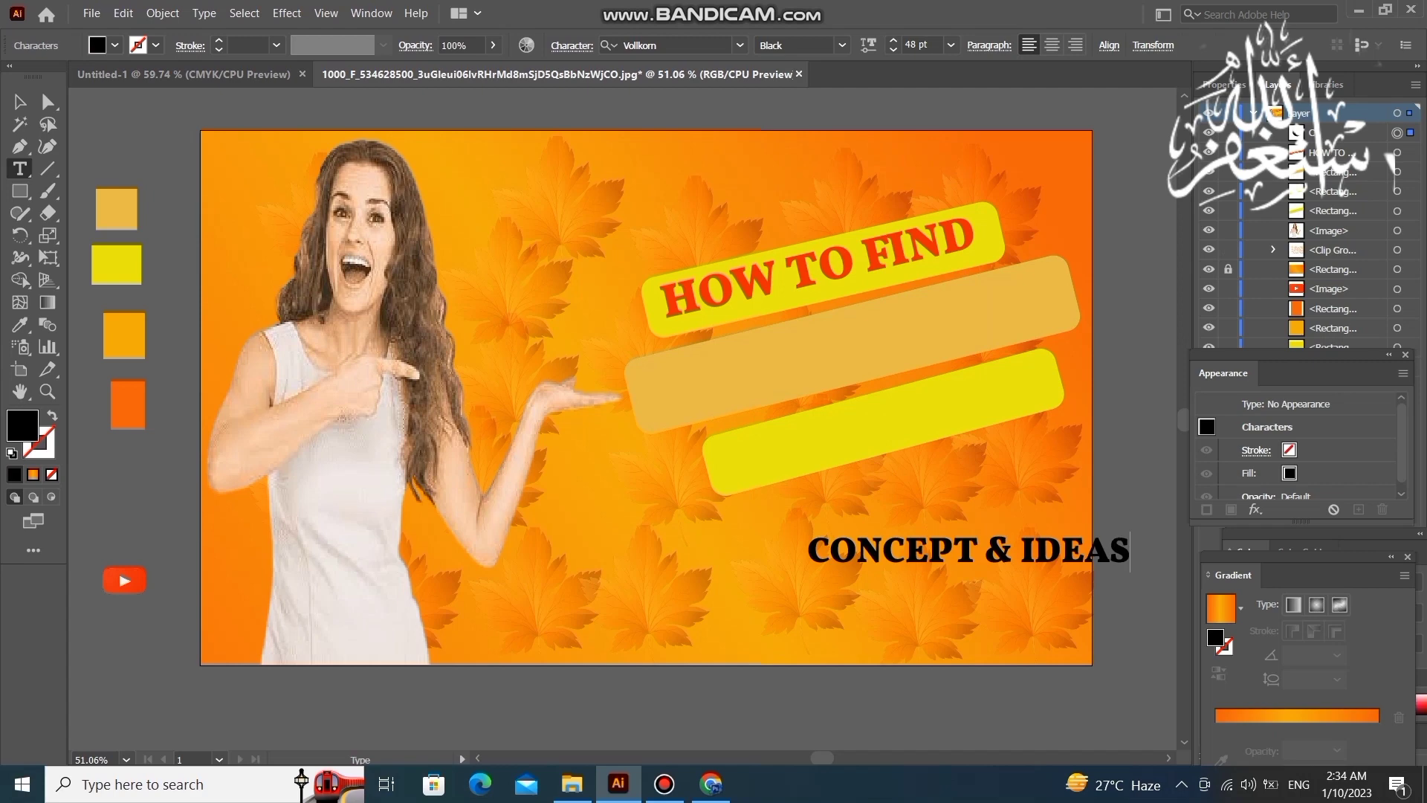
key("Escape")
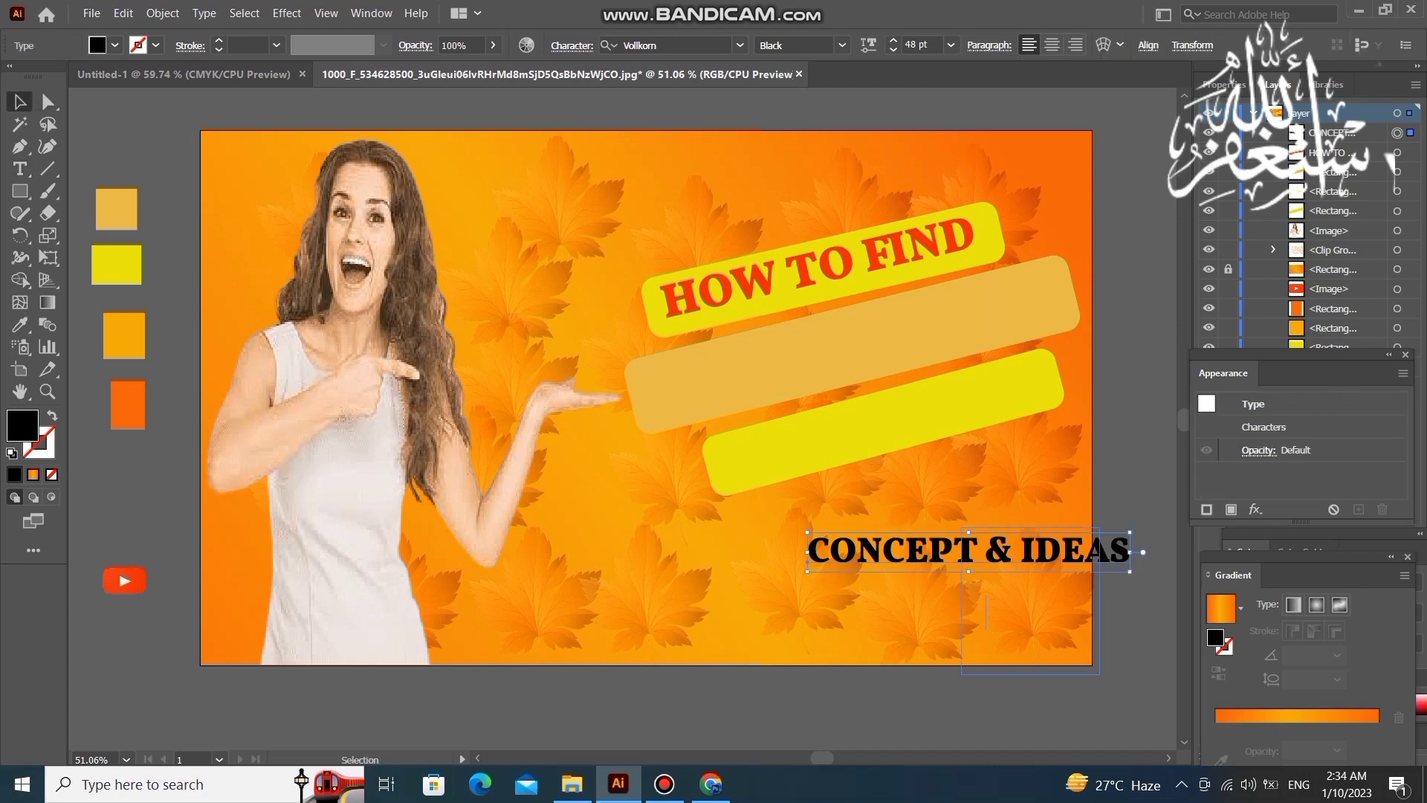
Enlarge 'CONCEPT & IDEAS', place it tilted on the tan middle bar, and fill it orange.
left_click_drag(808, 571, 712, 638)
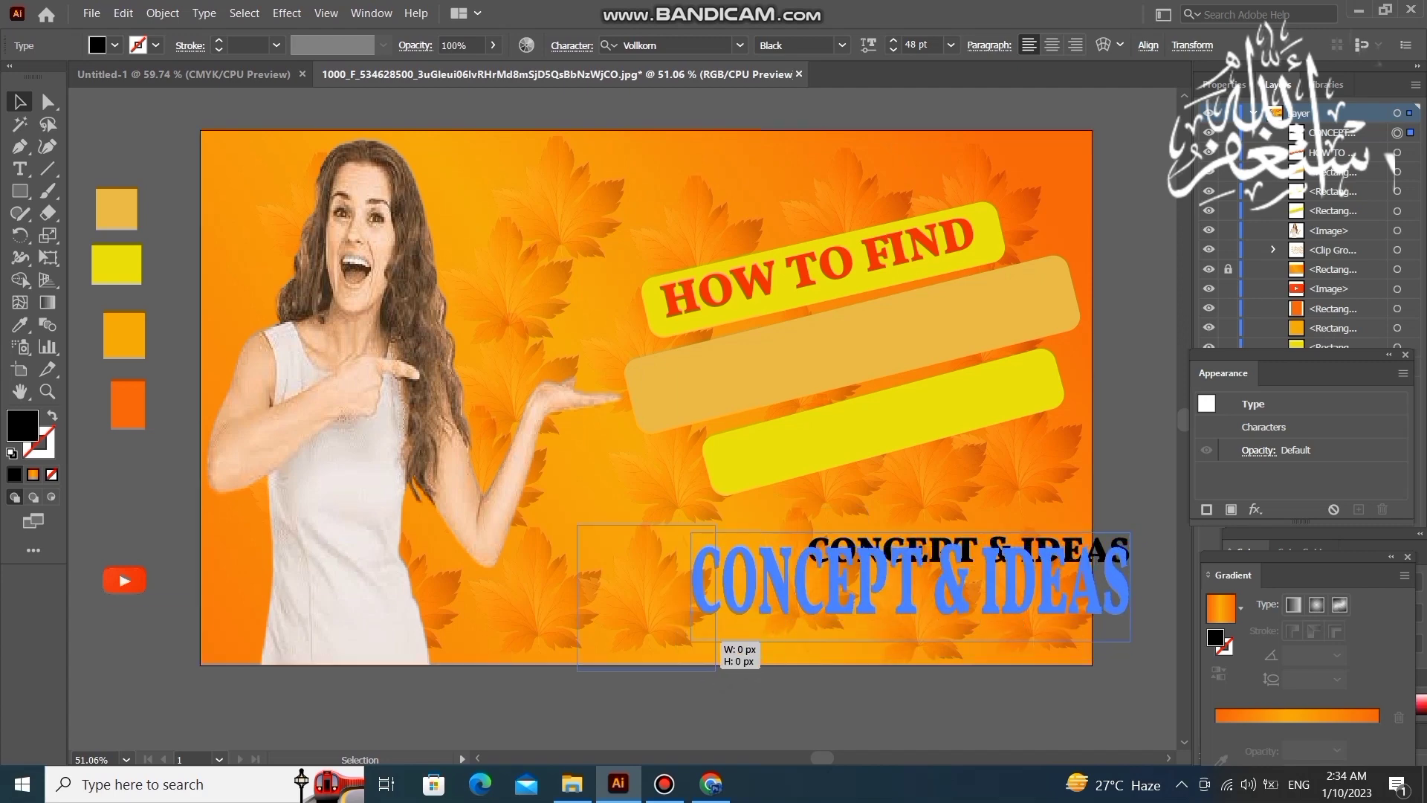
left_click_drag(706, 638, 713, 614)
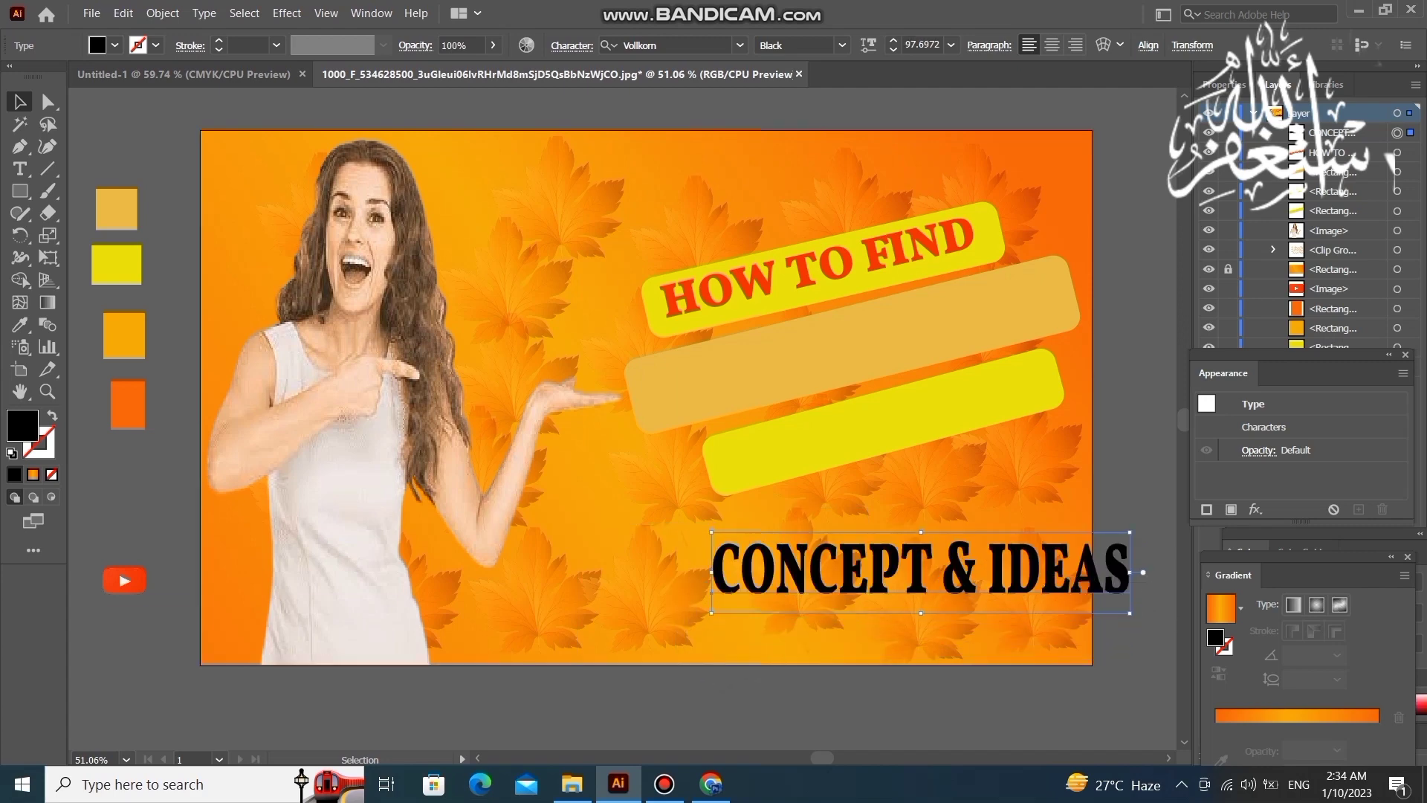
mouse_move(1116, 593)
left_mouse_down()
mouse_move(1015, 358)
mouse_move(1024, 291)
left_mouse_up()
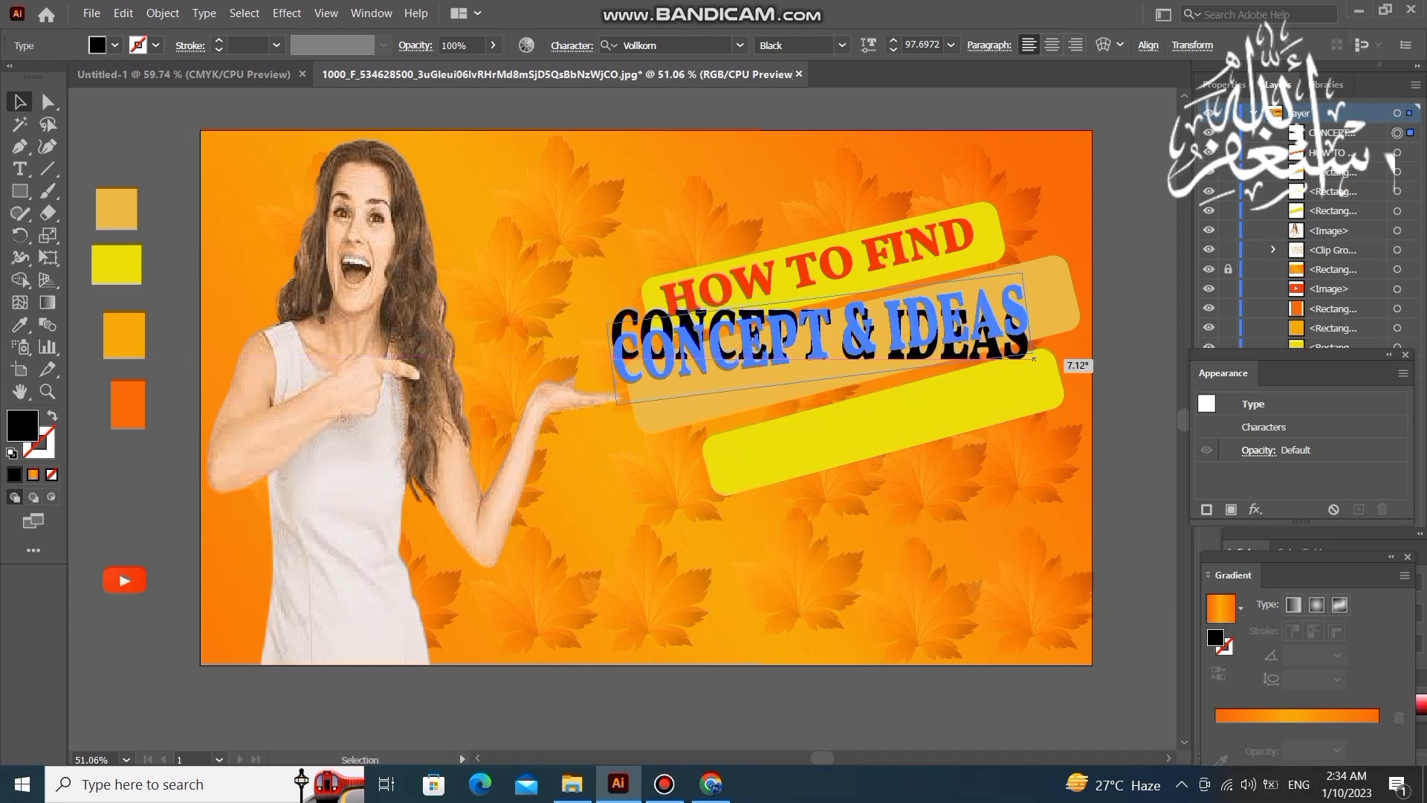
left_click_drag(917, 314, 943, 333)
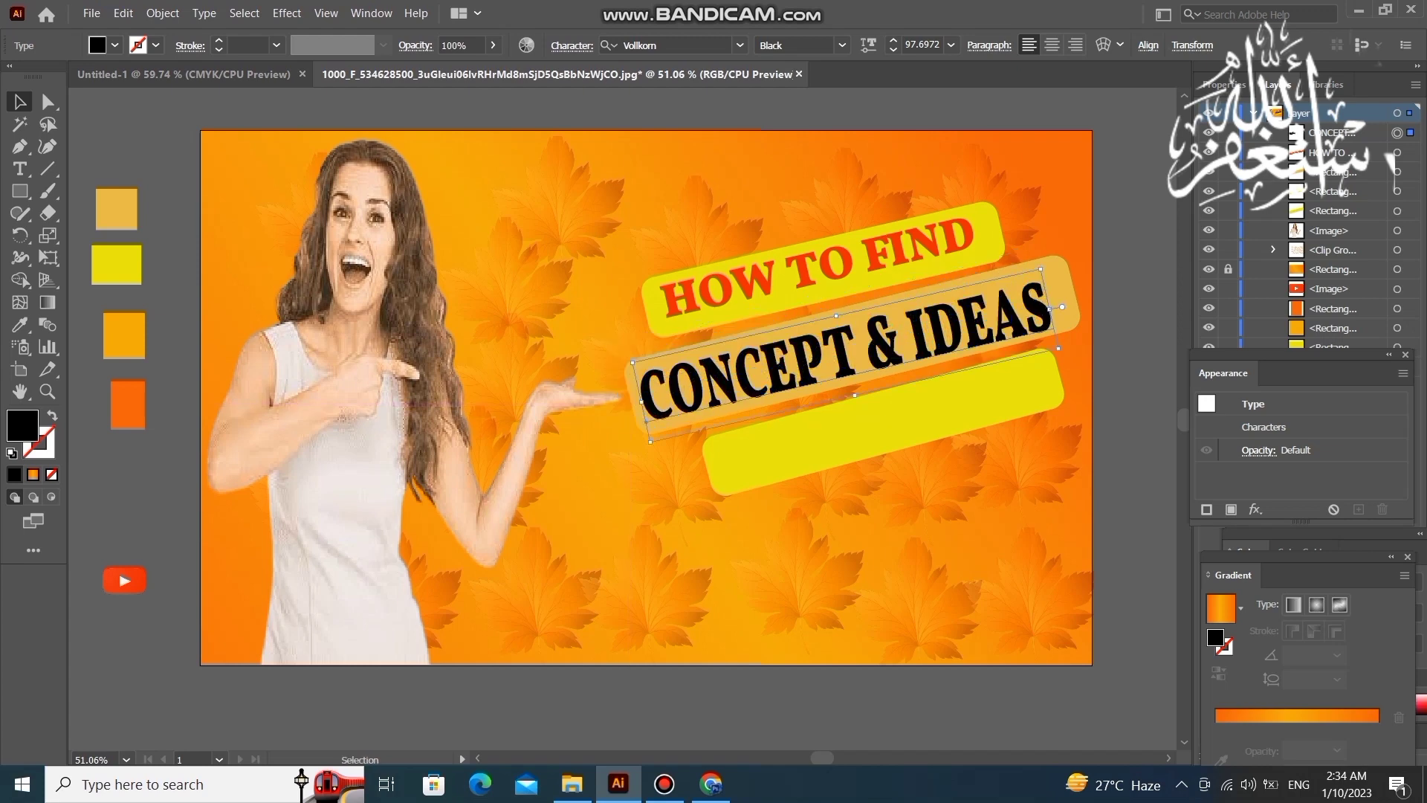
key("i")
left_click(128, 405)
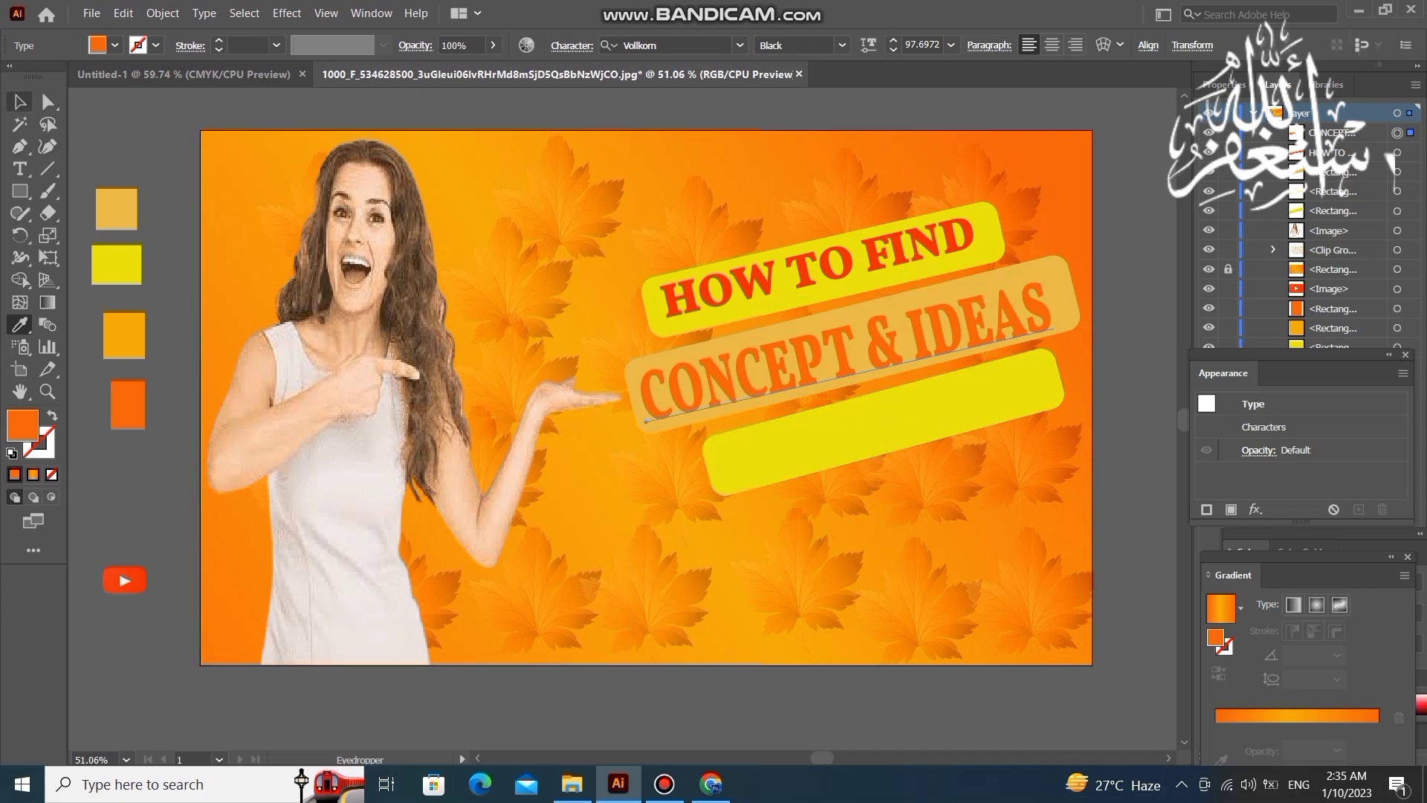
Set 'CONCEPT & IDEAS' in Vollkorn ExtraBold Italic and enlarge it to about 106.8 pt.
left_click(20, 102)
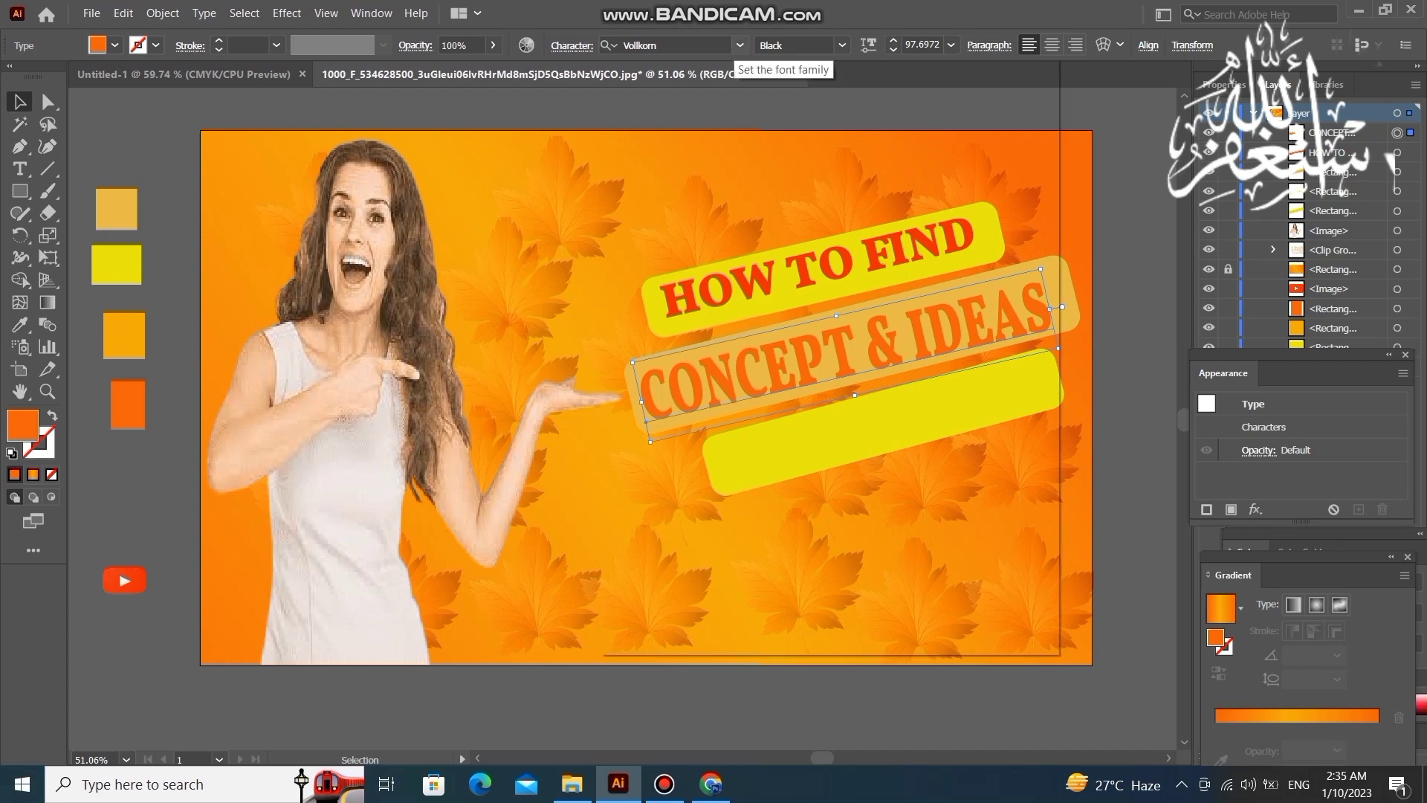
left_click(647, 45)
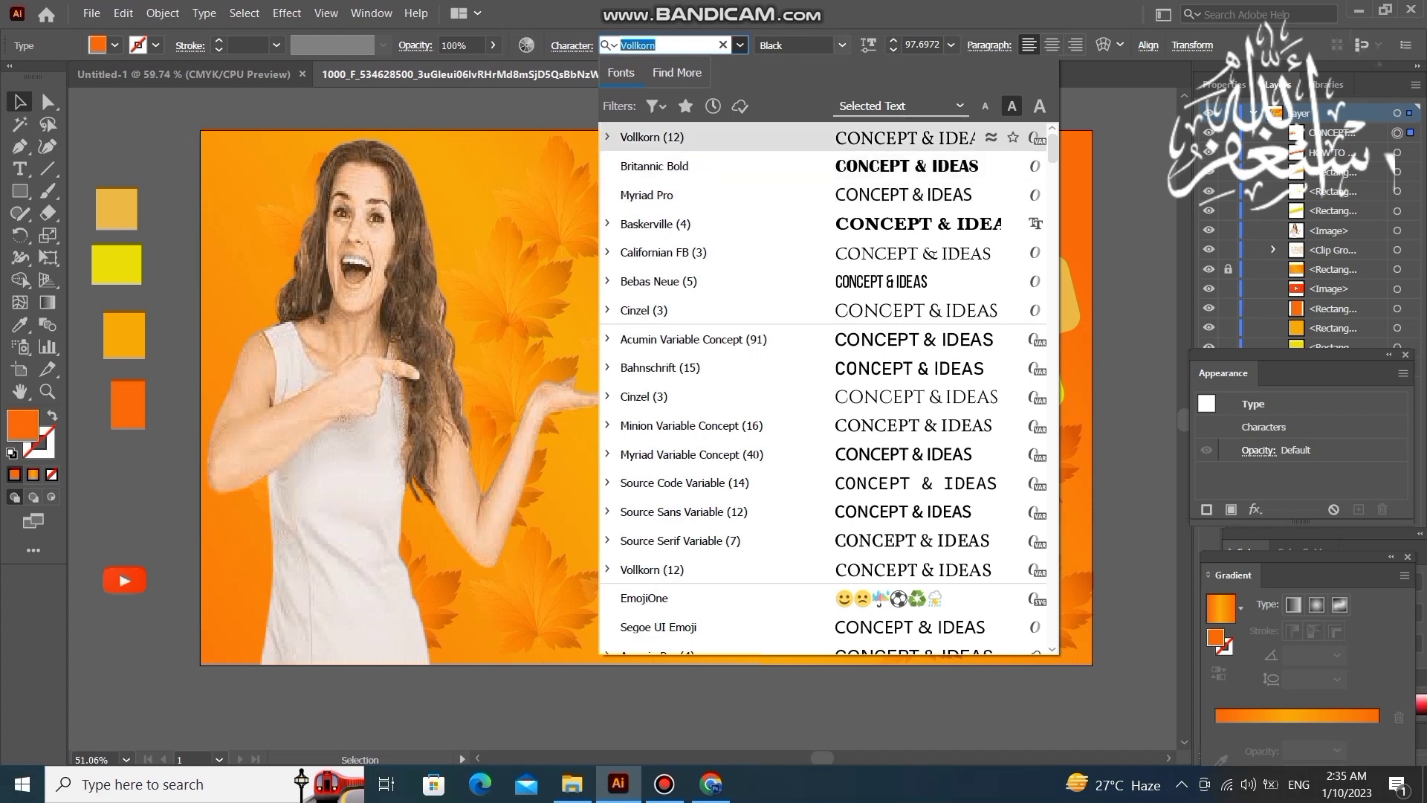
key("Return")
left_click(842, 45)
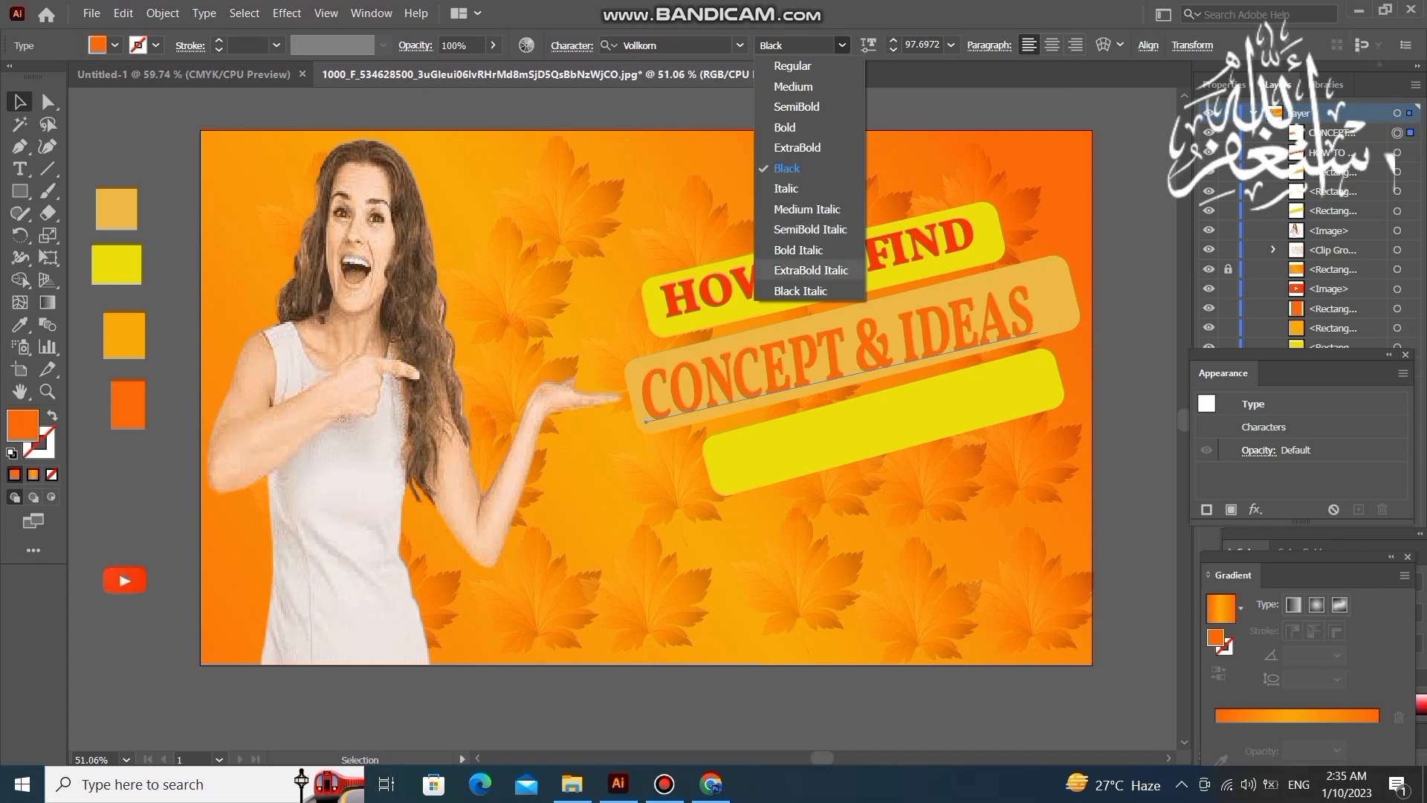
left_click(811, 270)
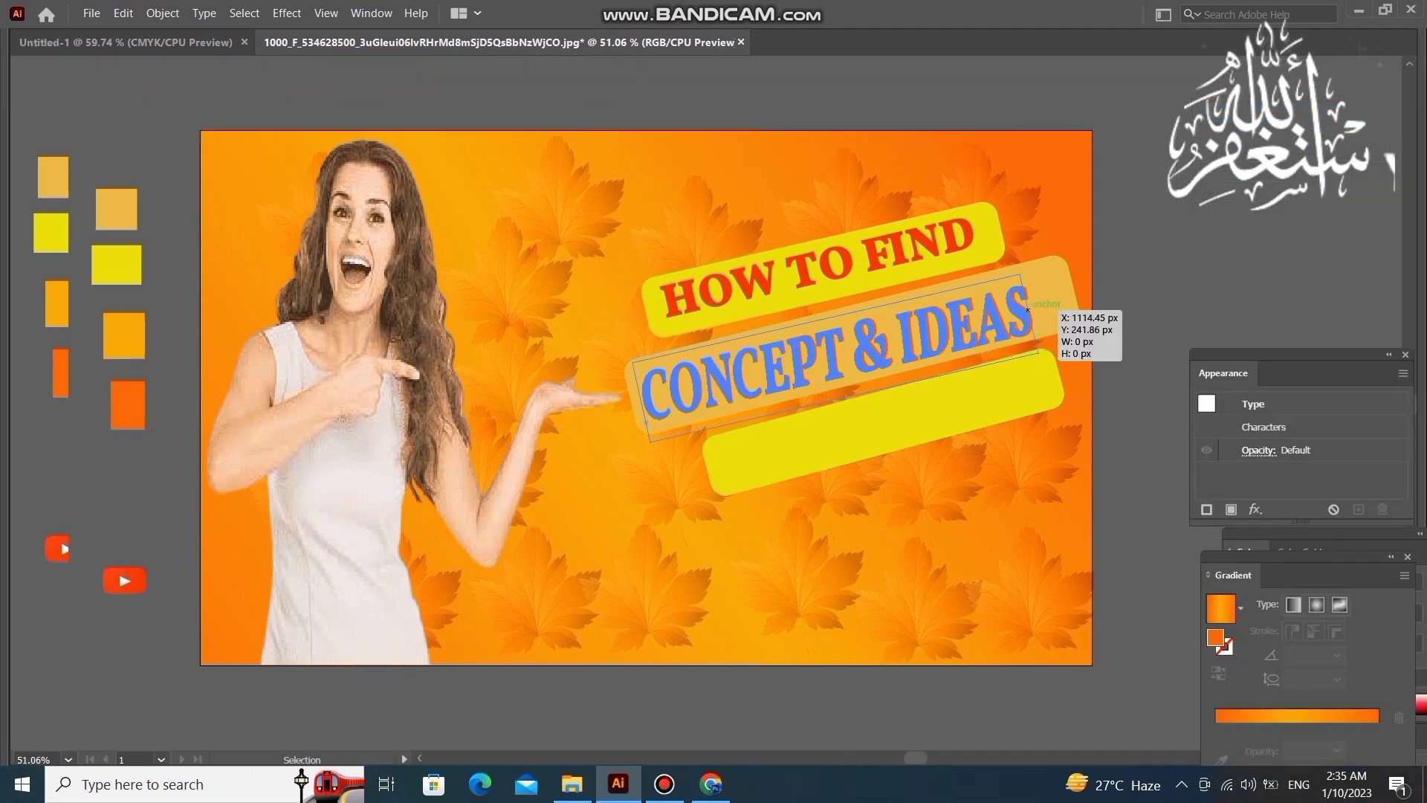
left_click_drag(1030, 311, 1029, 314)
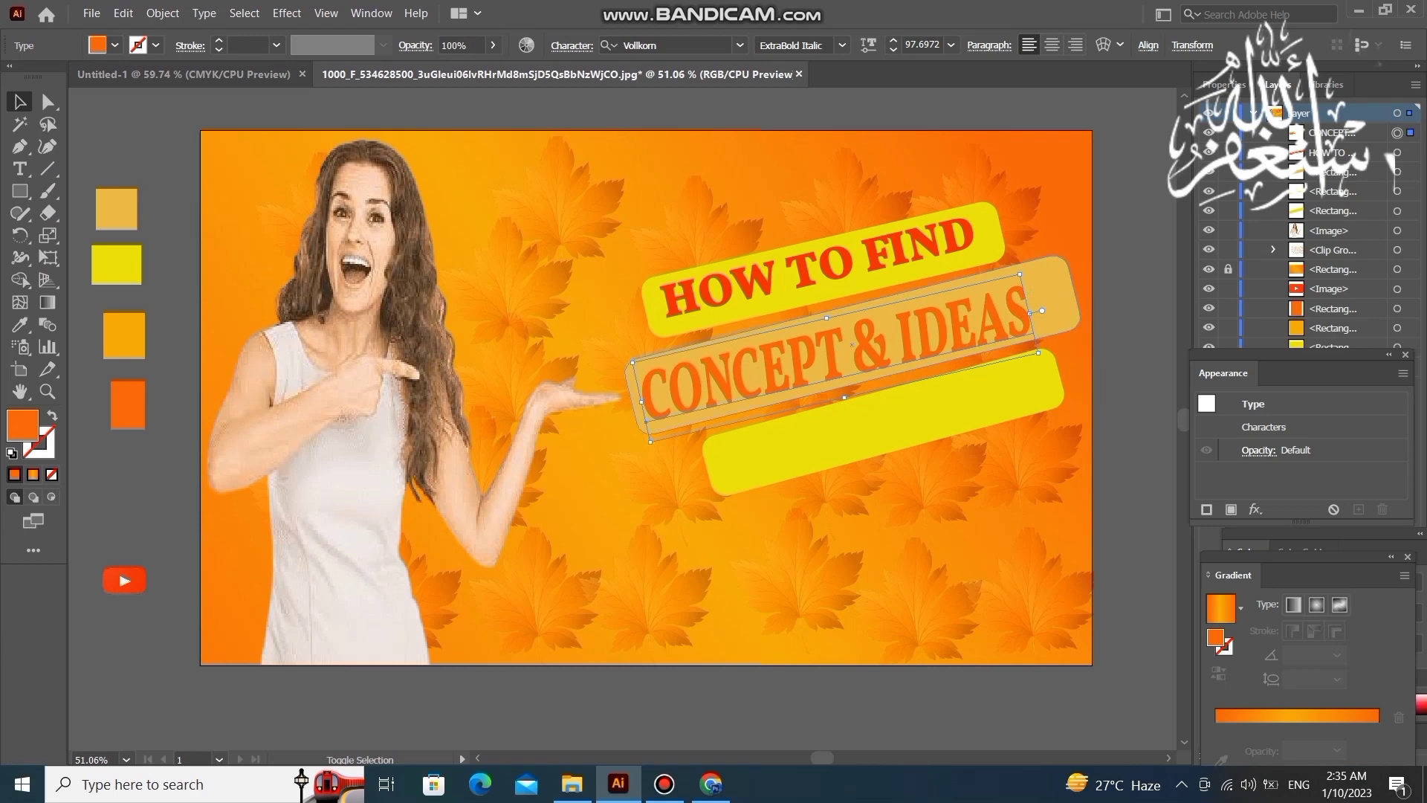
left_click_drag(1020, 274, 1054, 256)
left_click_drag(729, 507, 867, 605)
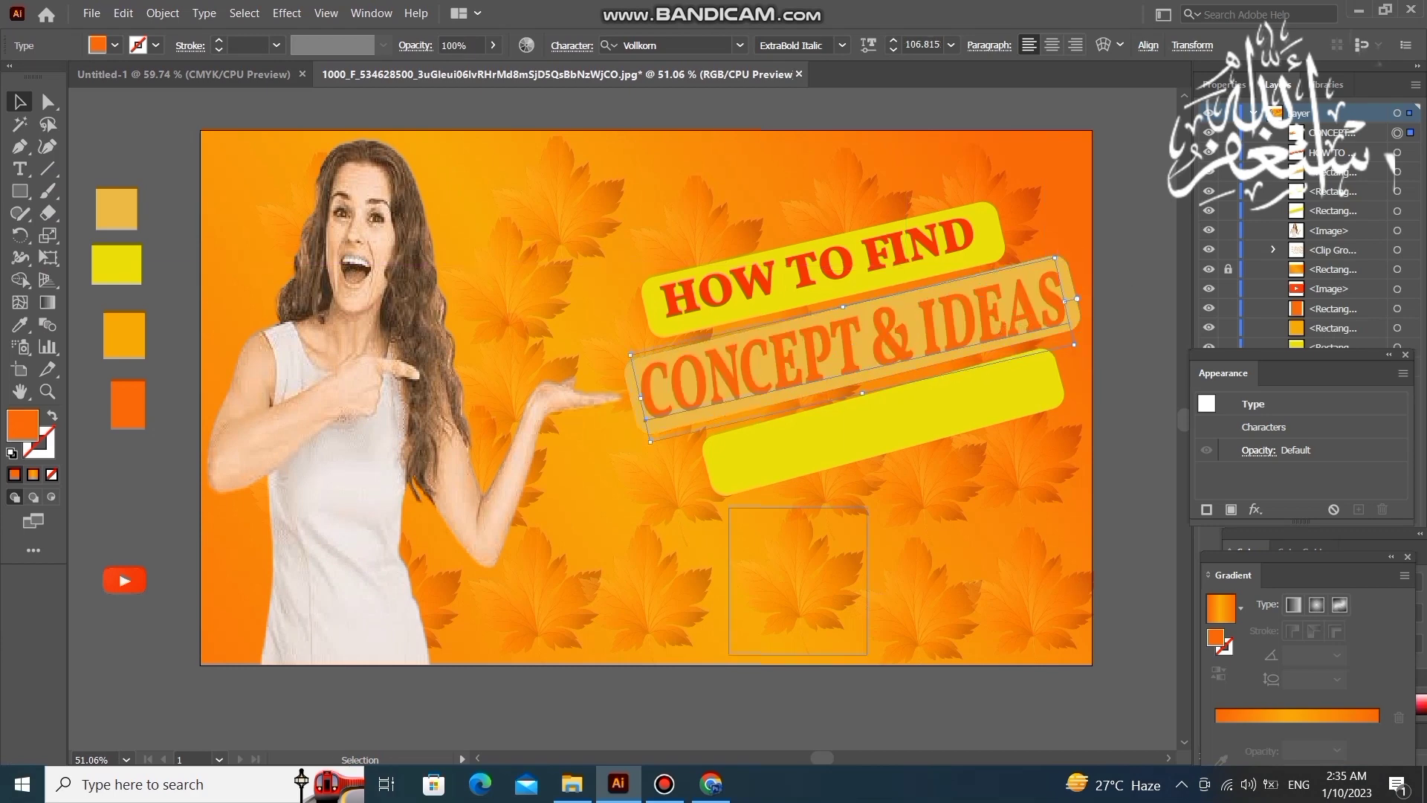
Add a text line reading 'FOR DESIGN' on the bottom yellow bar, replacing 'for', and select it.
key("t")
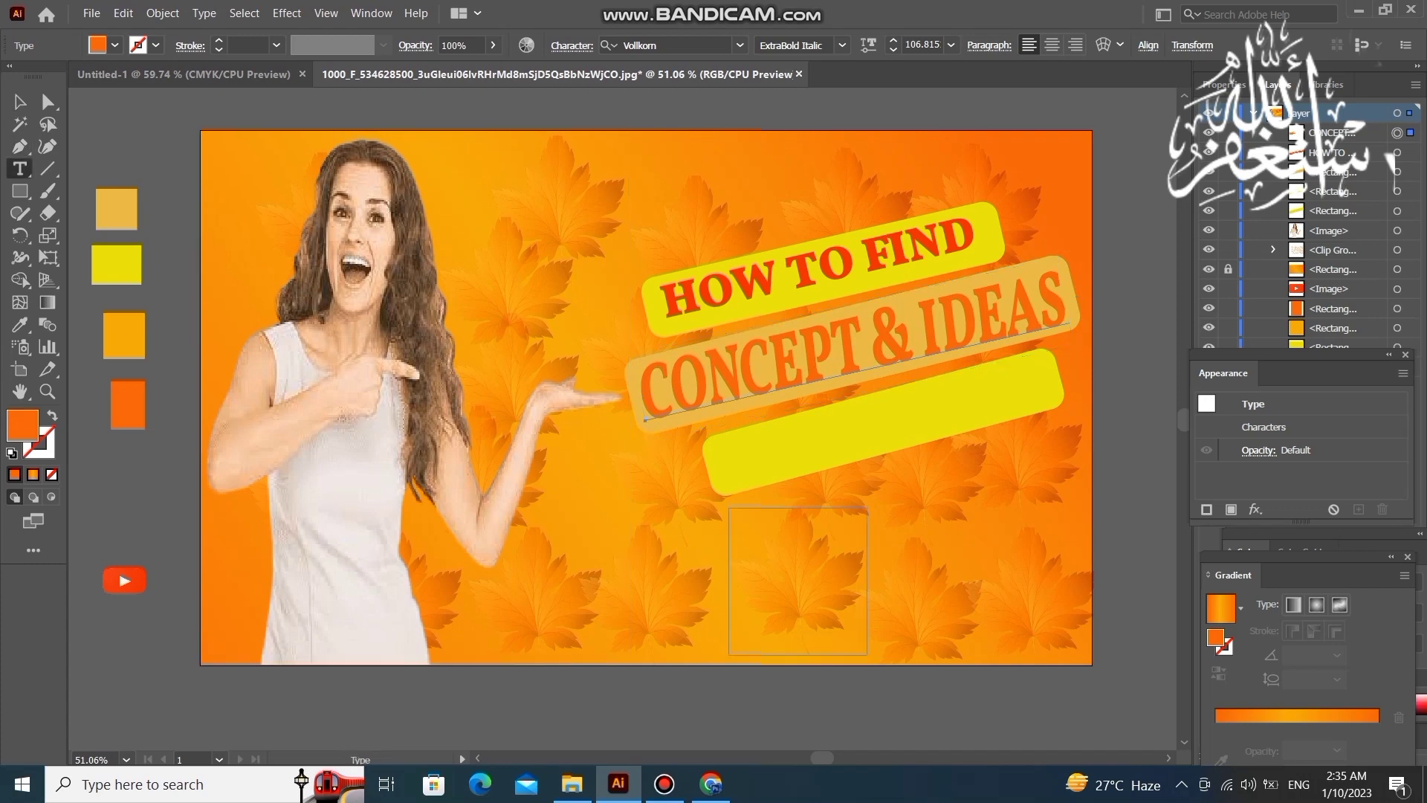
left_click(797, 441)
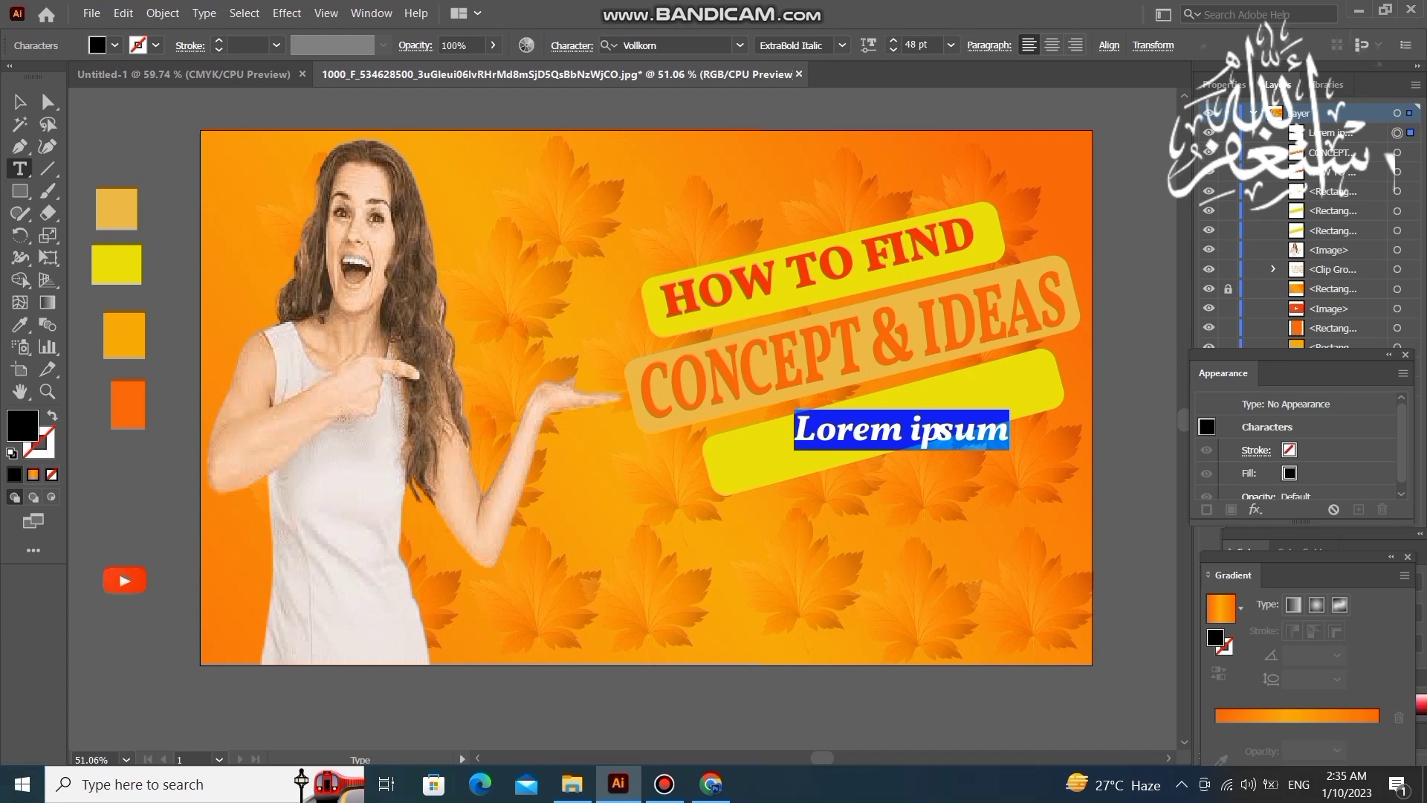
type("for")
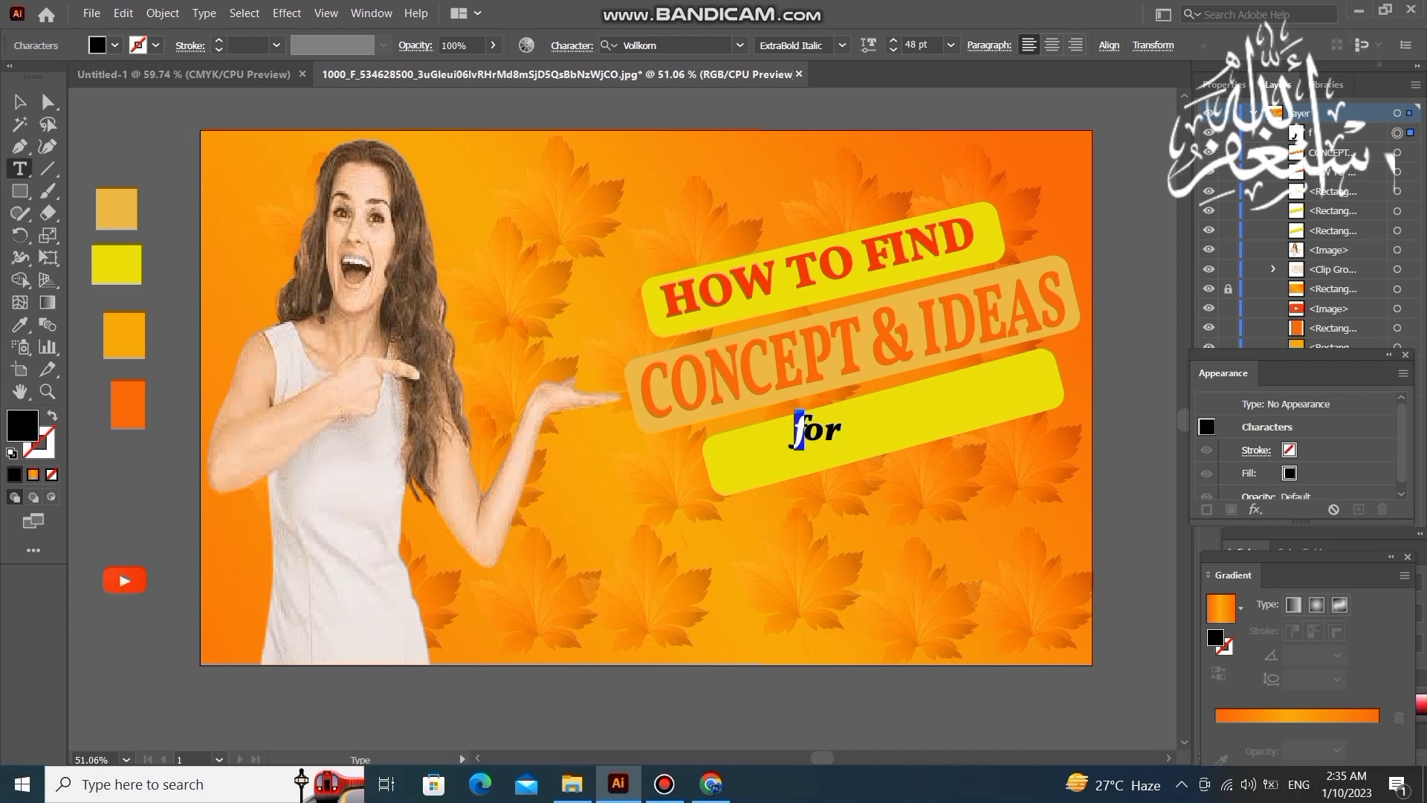
double_click(793, 431)
key("BackSpace")
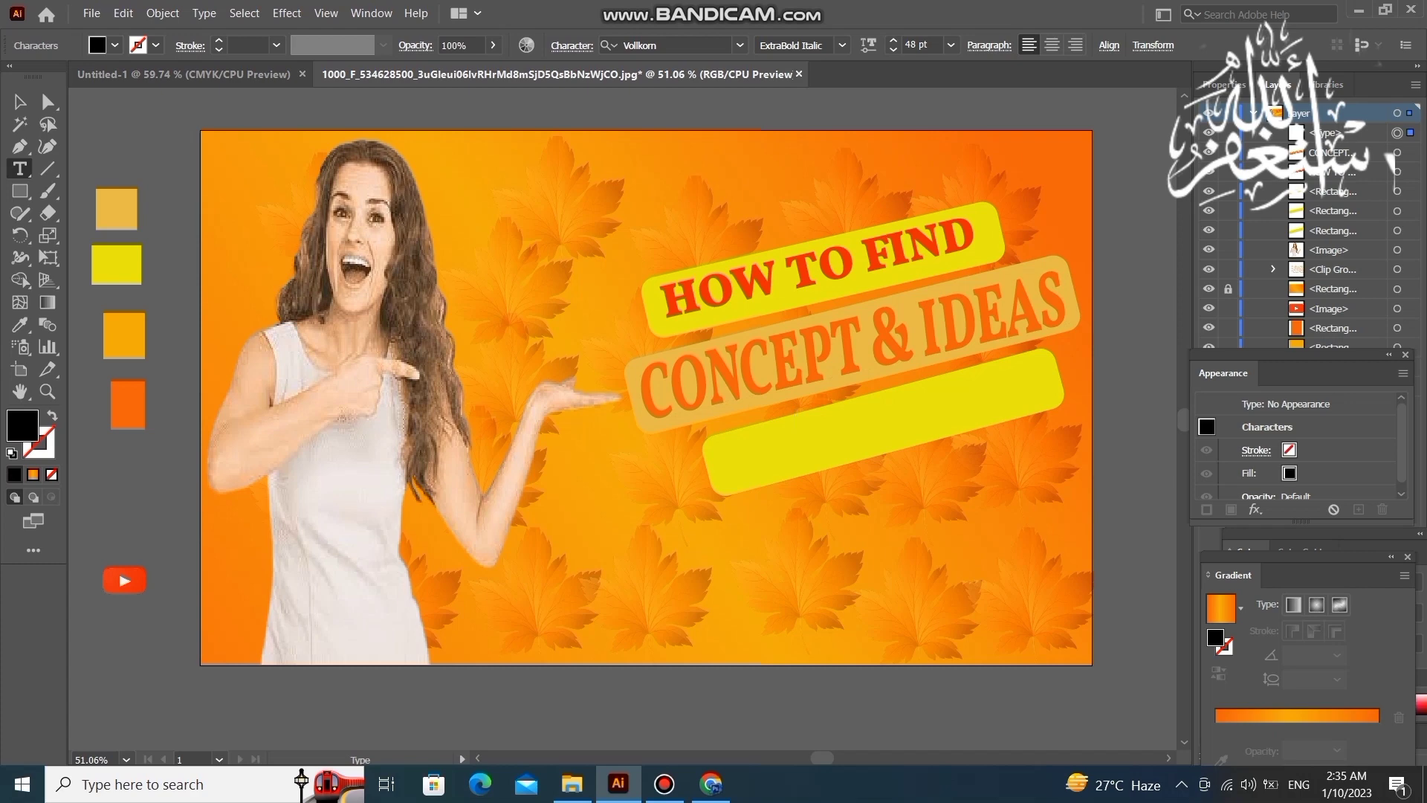
type("FOR")
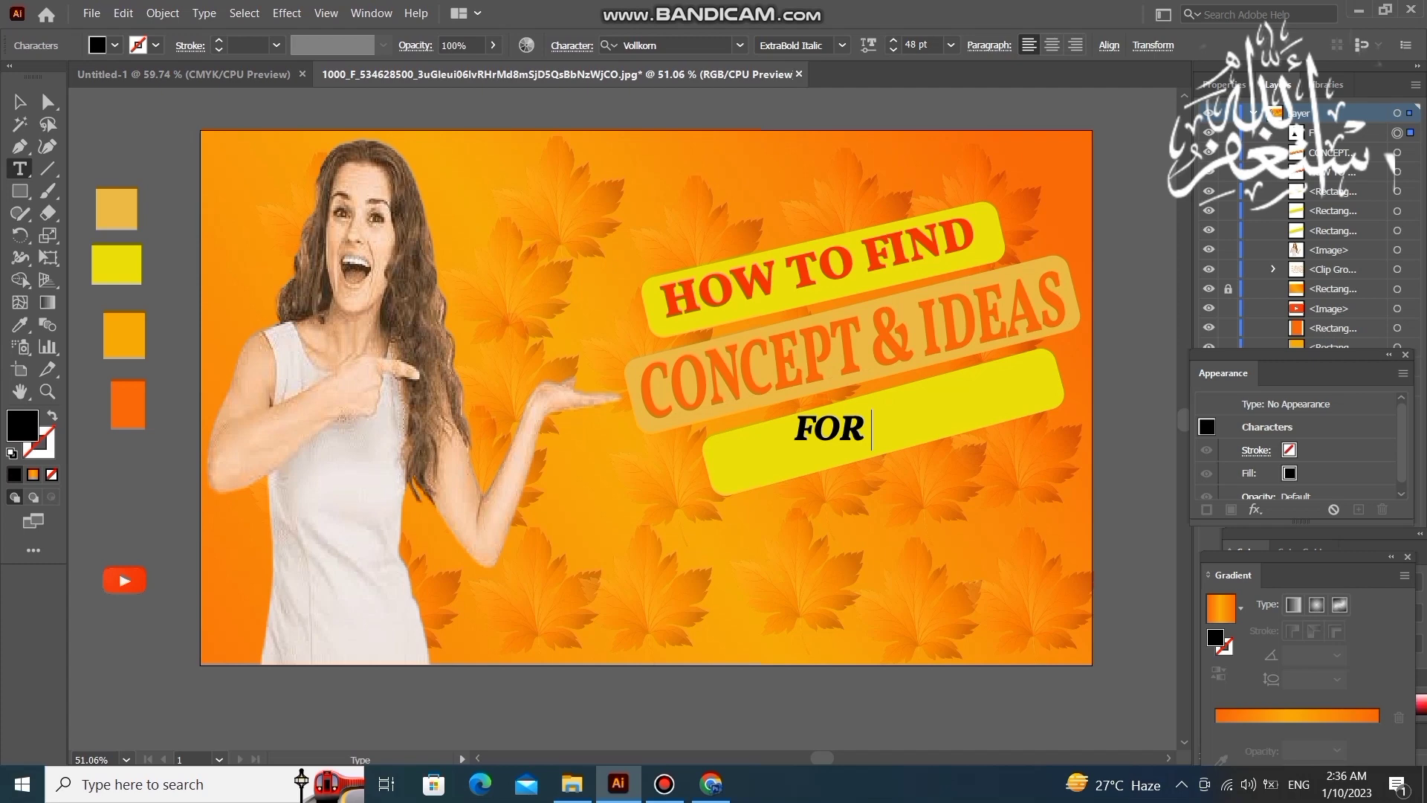
type(" DE")
type("S")
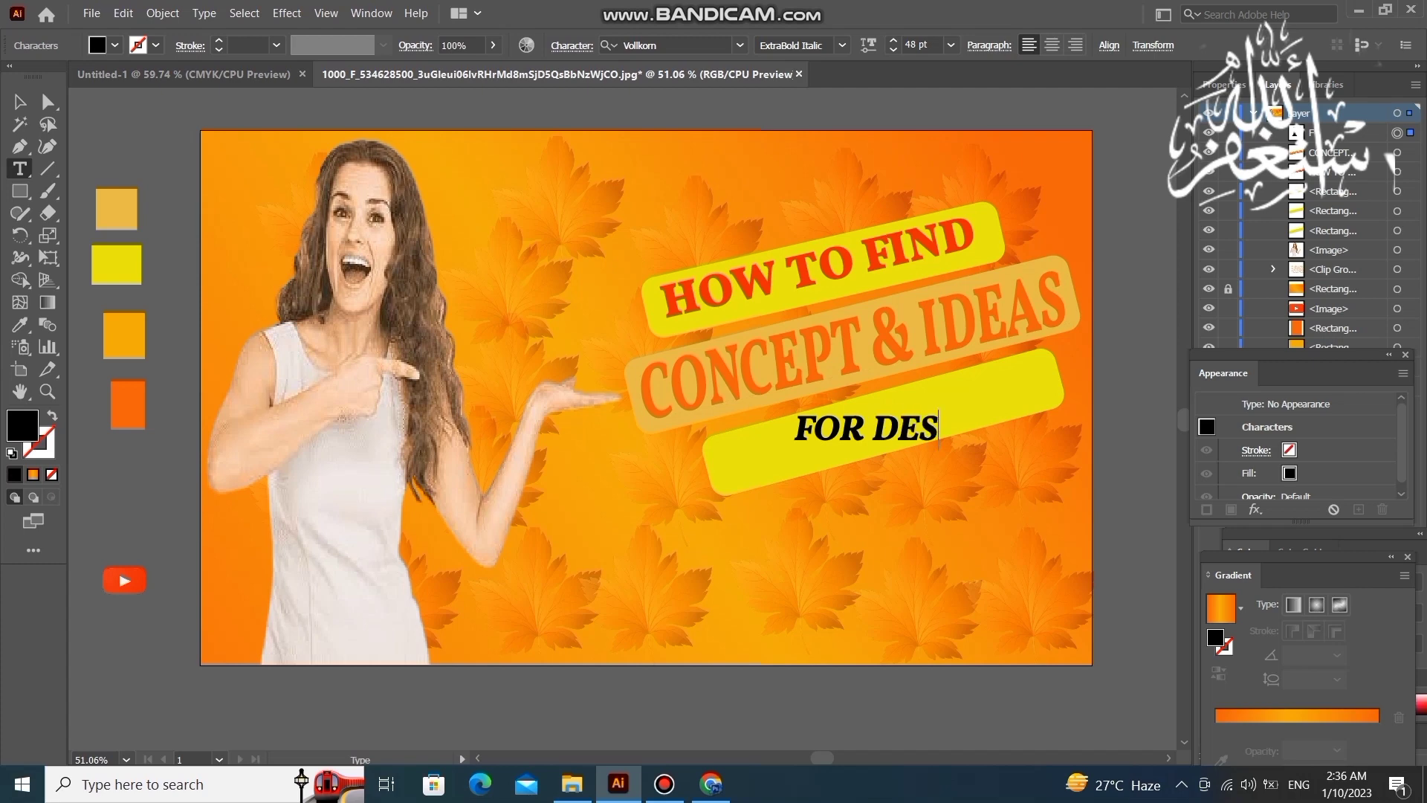
type("IG")
type("N")
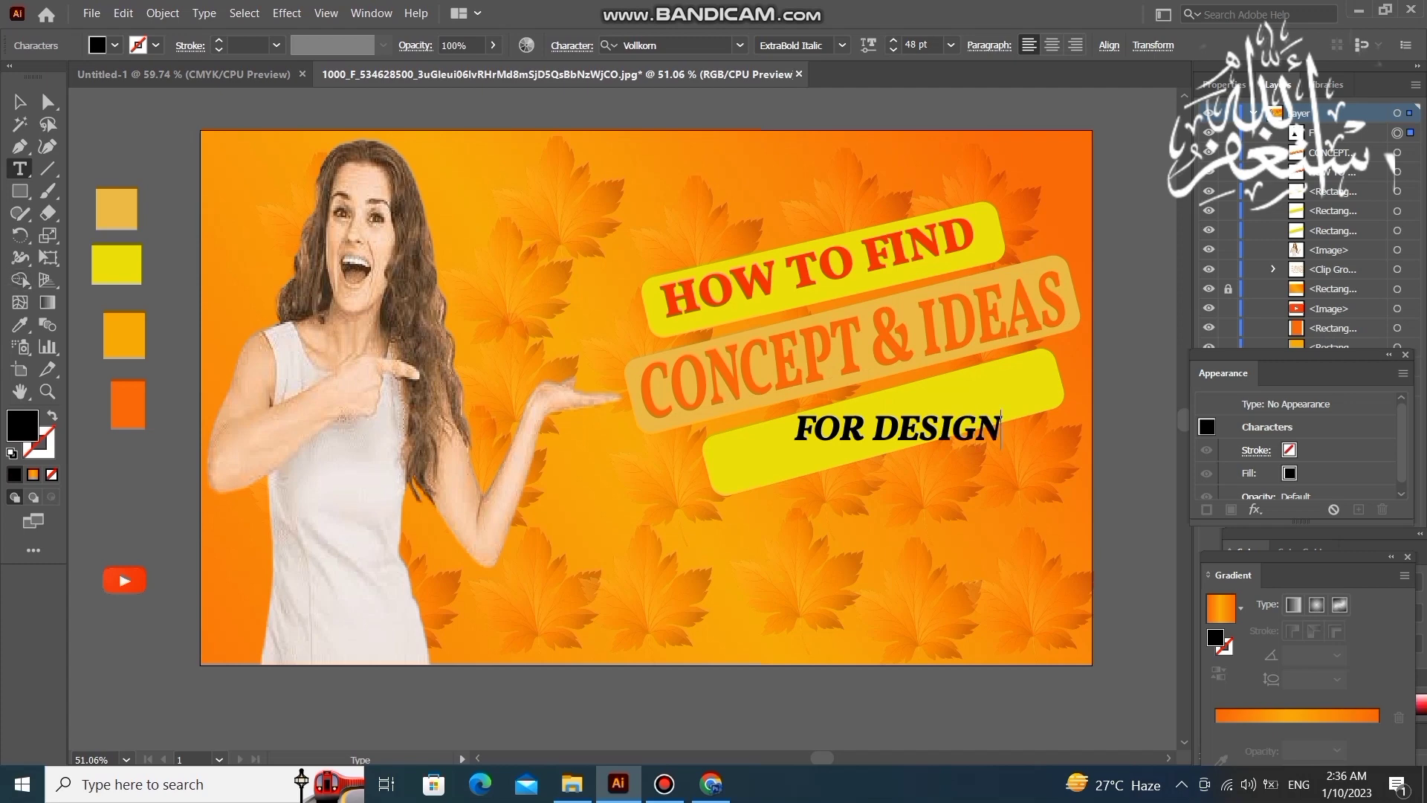
key("Escape")
mouse_move(1086, 528)
left_mouse_down()
mouse_move(948, 382)
mouse_move(997, 376)
left_mouse_up()
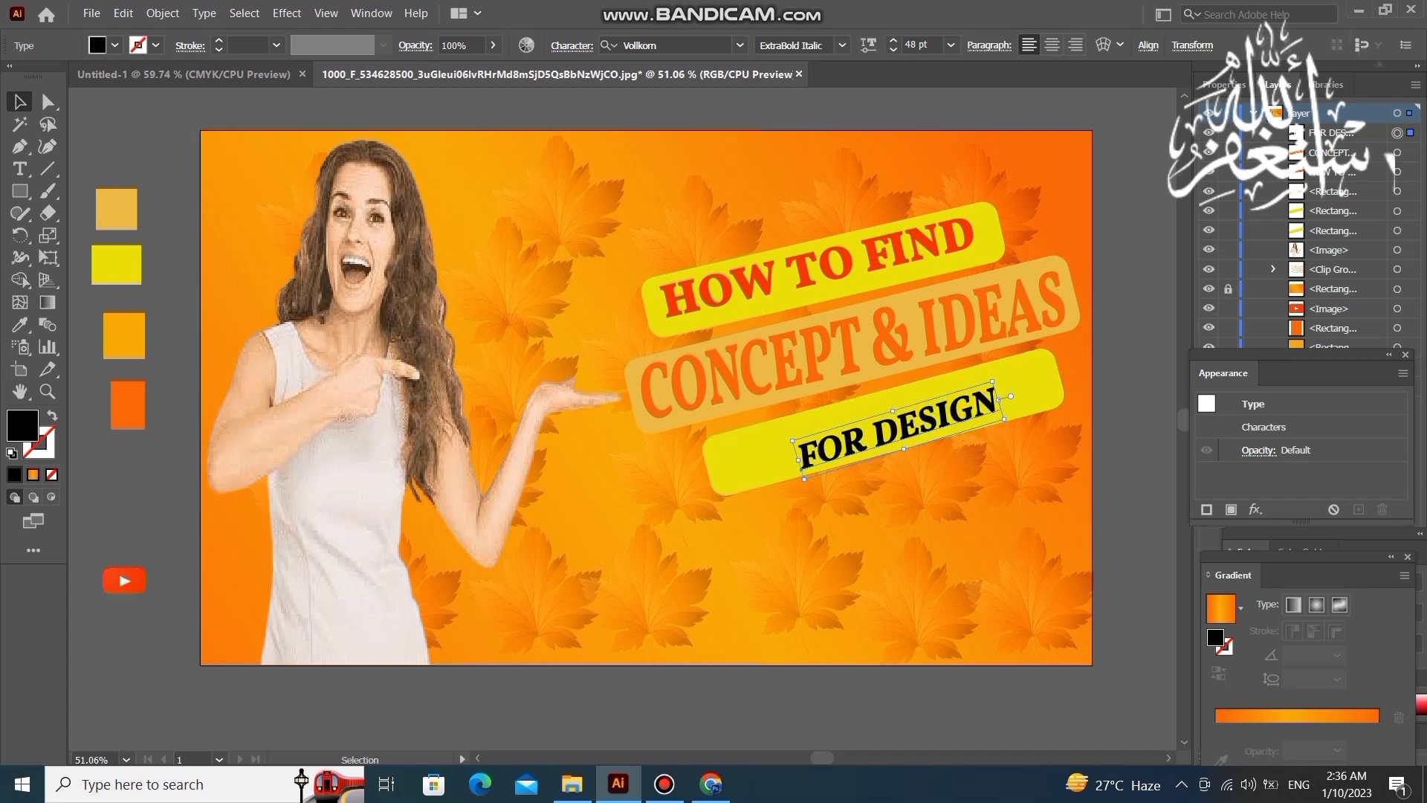
Enlarge FOR DESIGN, stretch it across the yellow bar, and set it to Black weight.
left_click_drag(792, 440, 707, 421)
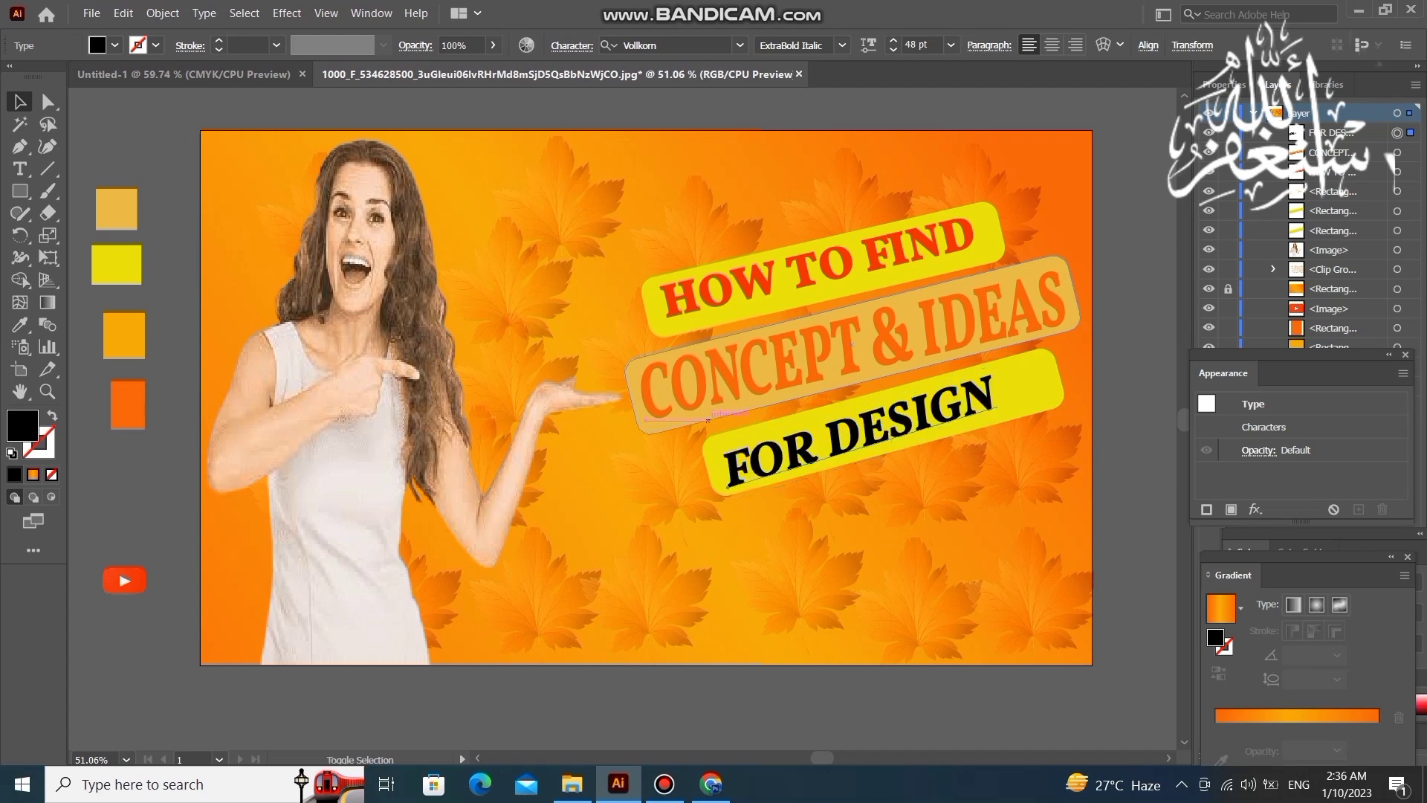
left_click_drag(849, 446, 844, 440)
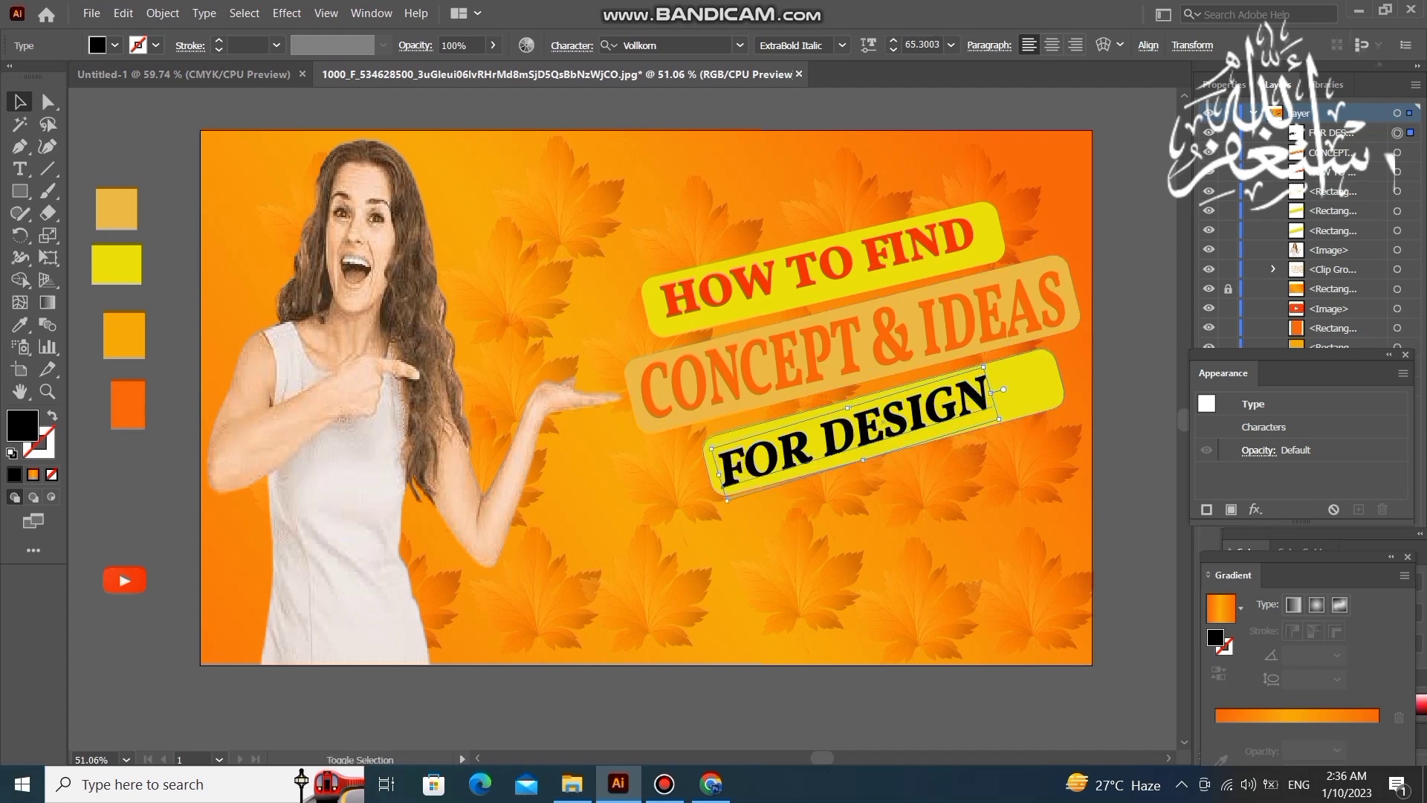
left_click_drag(992, 393, 1059, 375)
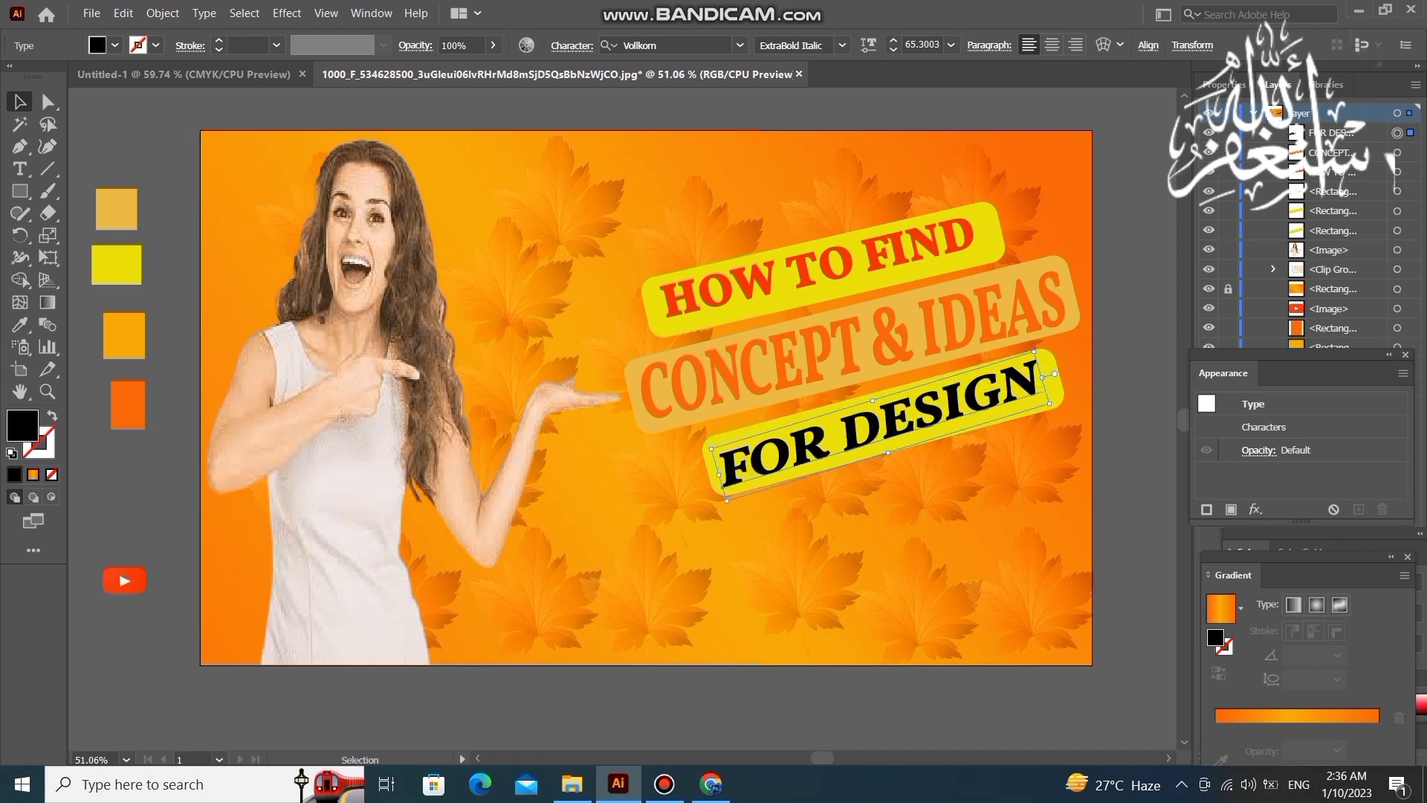
left_click(843, 45)
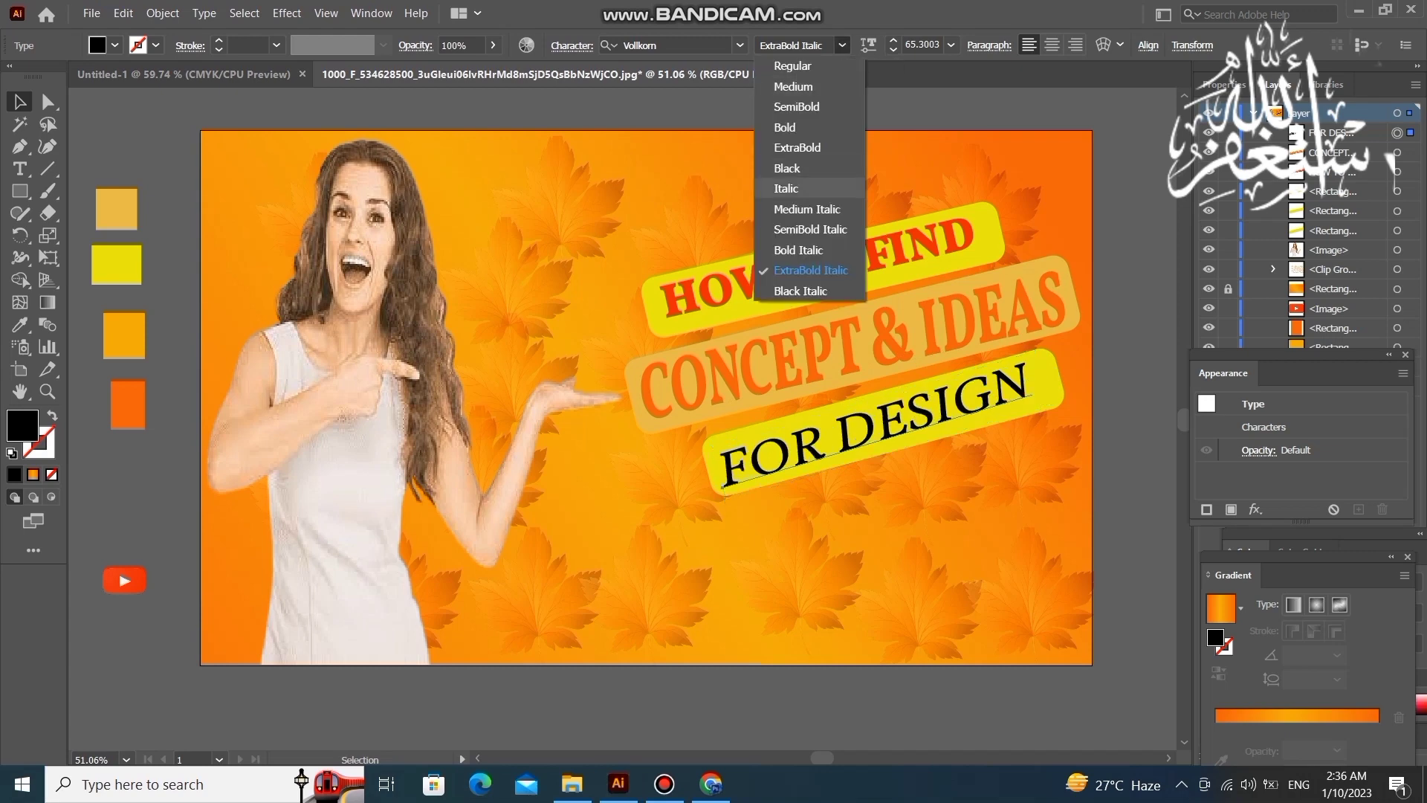
left_click(788, 168)
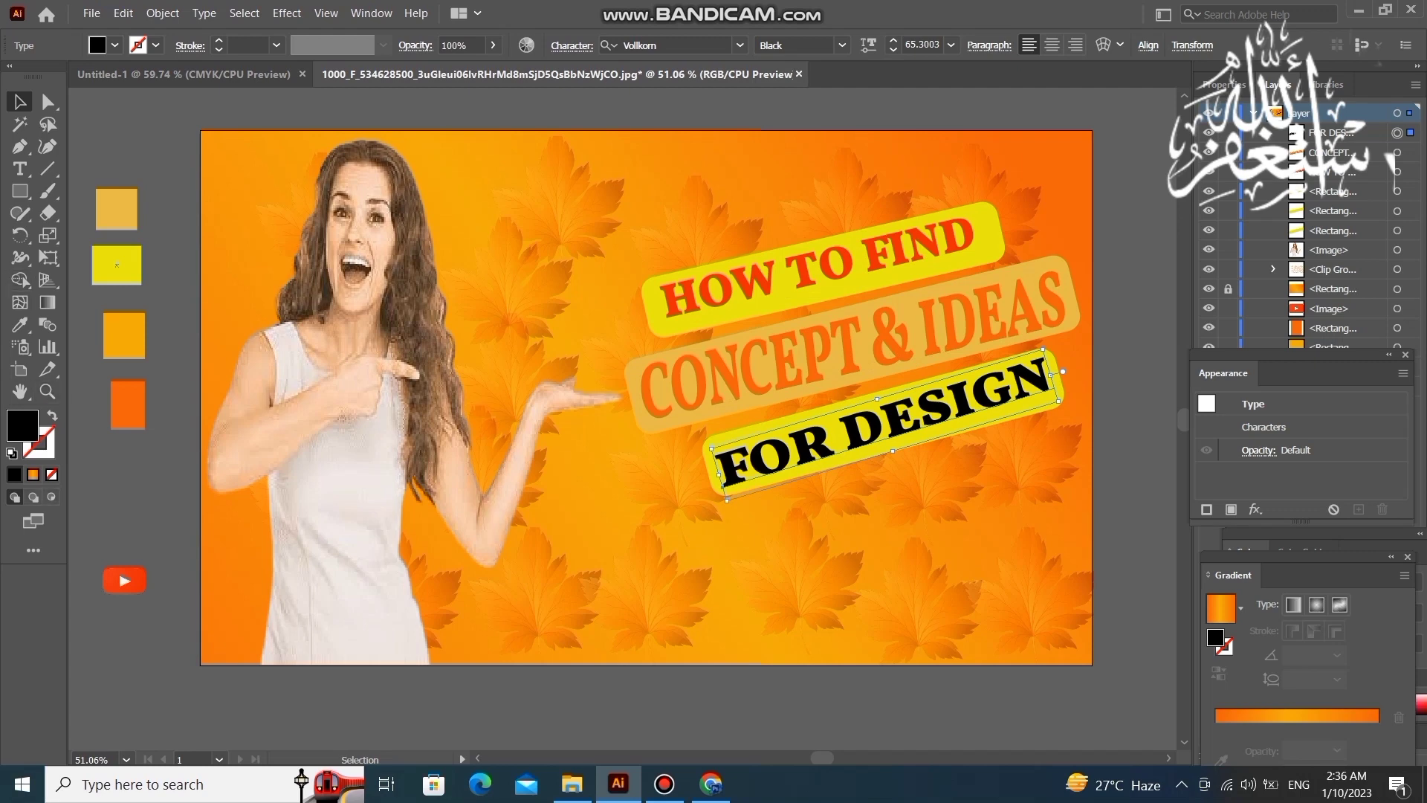
Sample the YouTube icon's red onto FOR DESIGN and drag the icon onto the artboard.
left_click(20, 325)
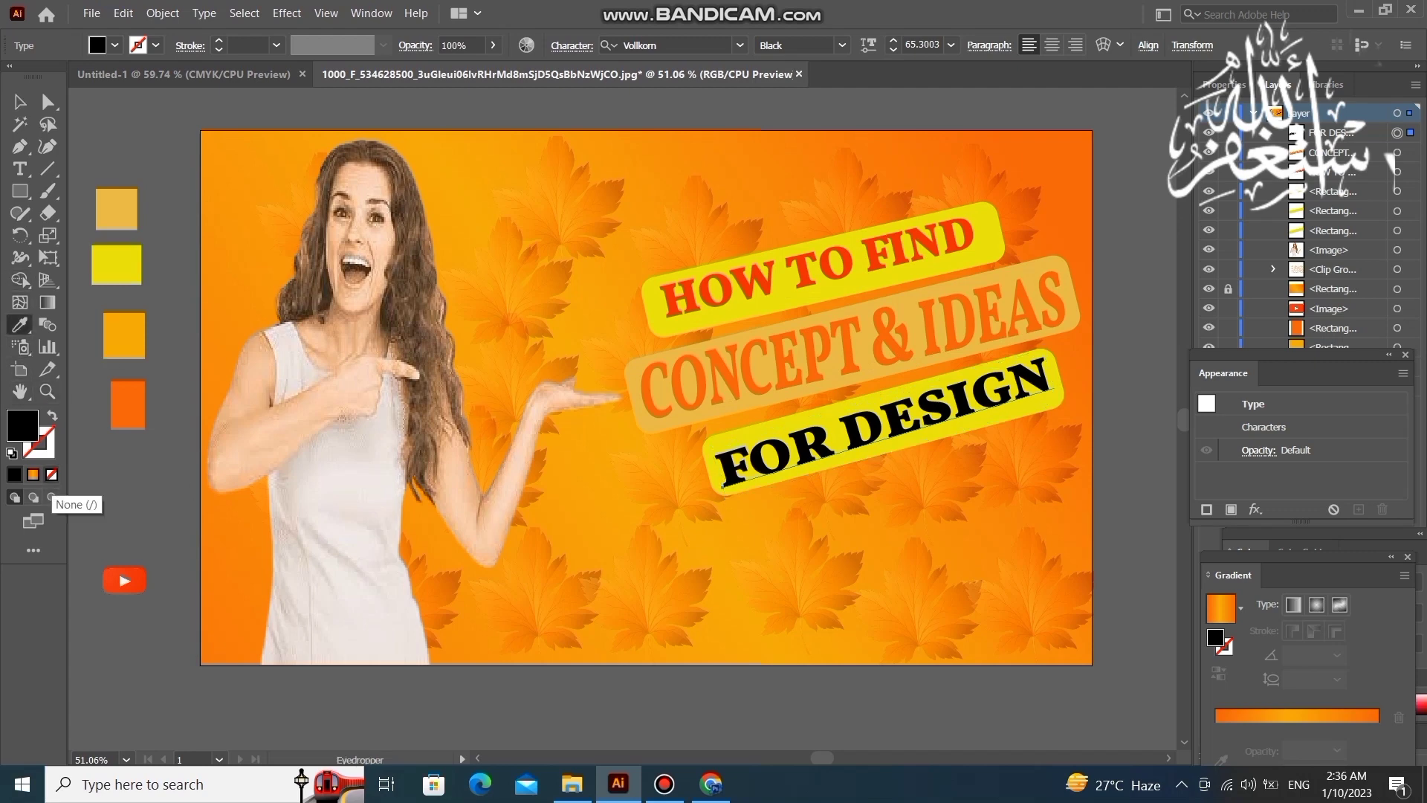
left_click(117, 577)
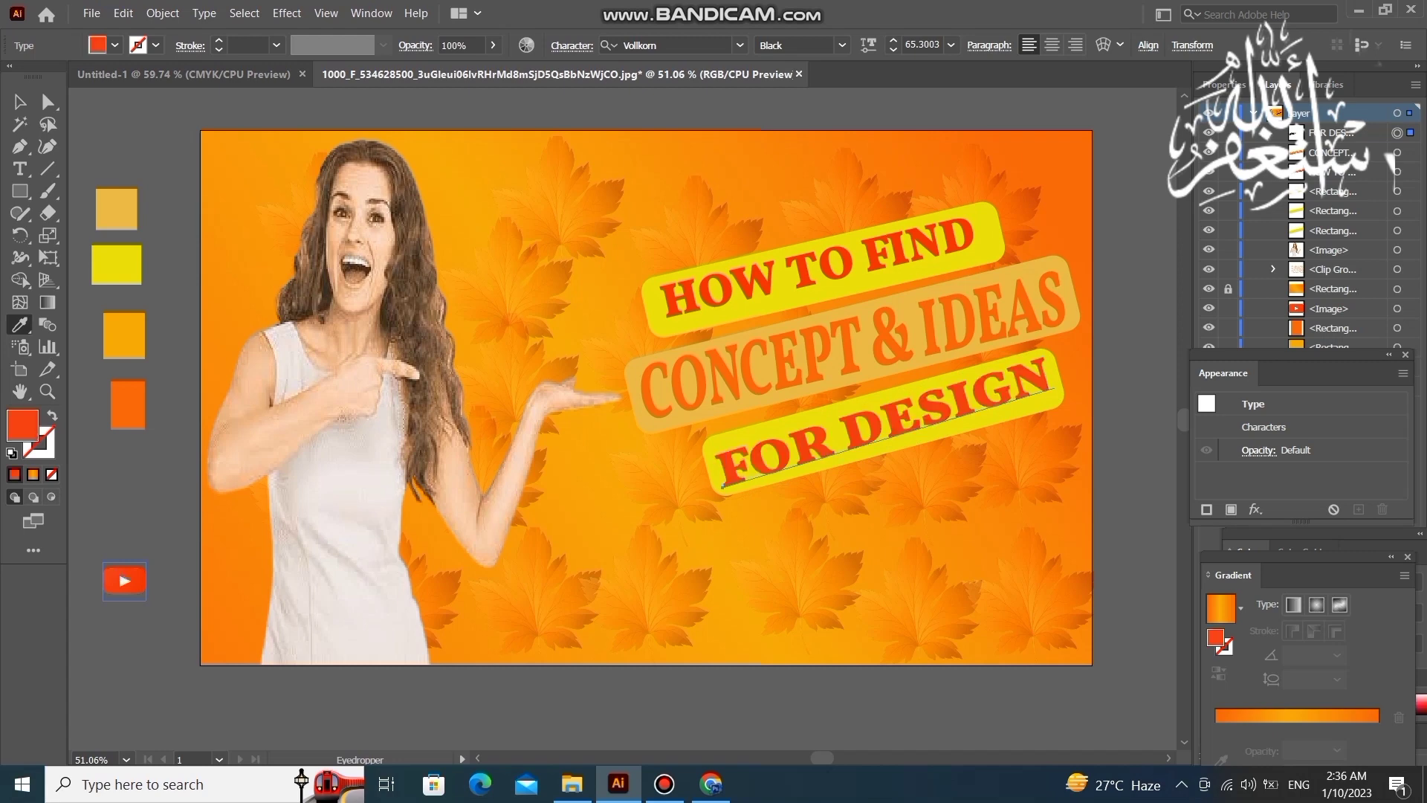
key("v")
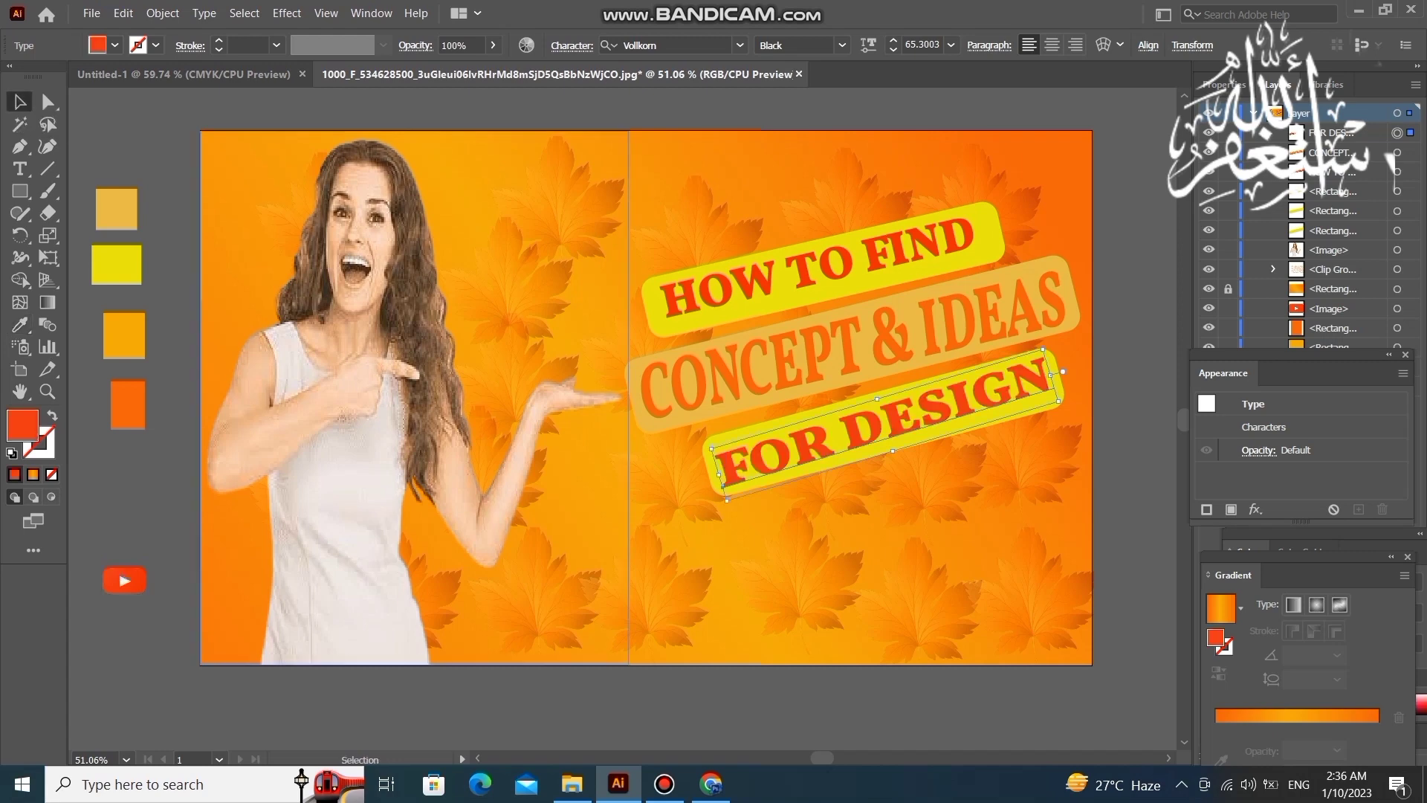
scroll(647, 371, "down", 1)
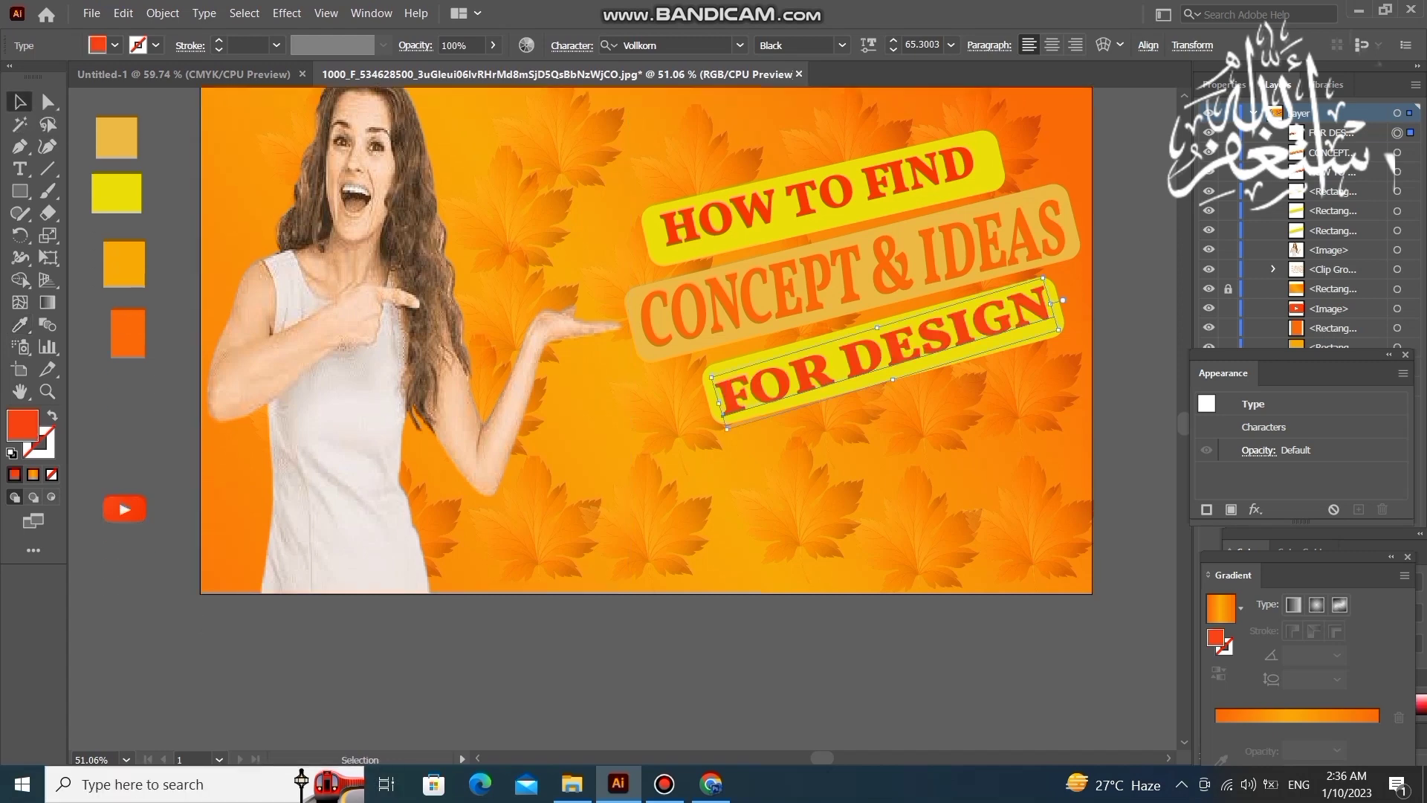
scroll(647, 371, "down", 1)
scroll(646, 371, "down", 1)
scroll(647, 298, "down", 2)
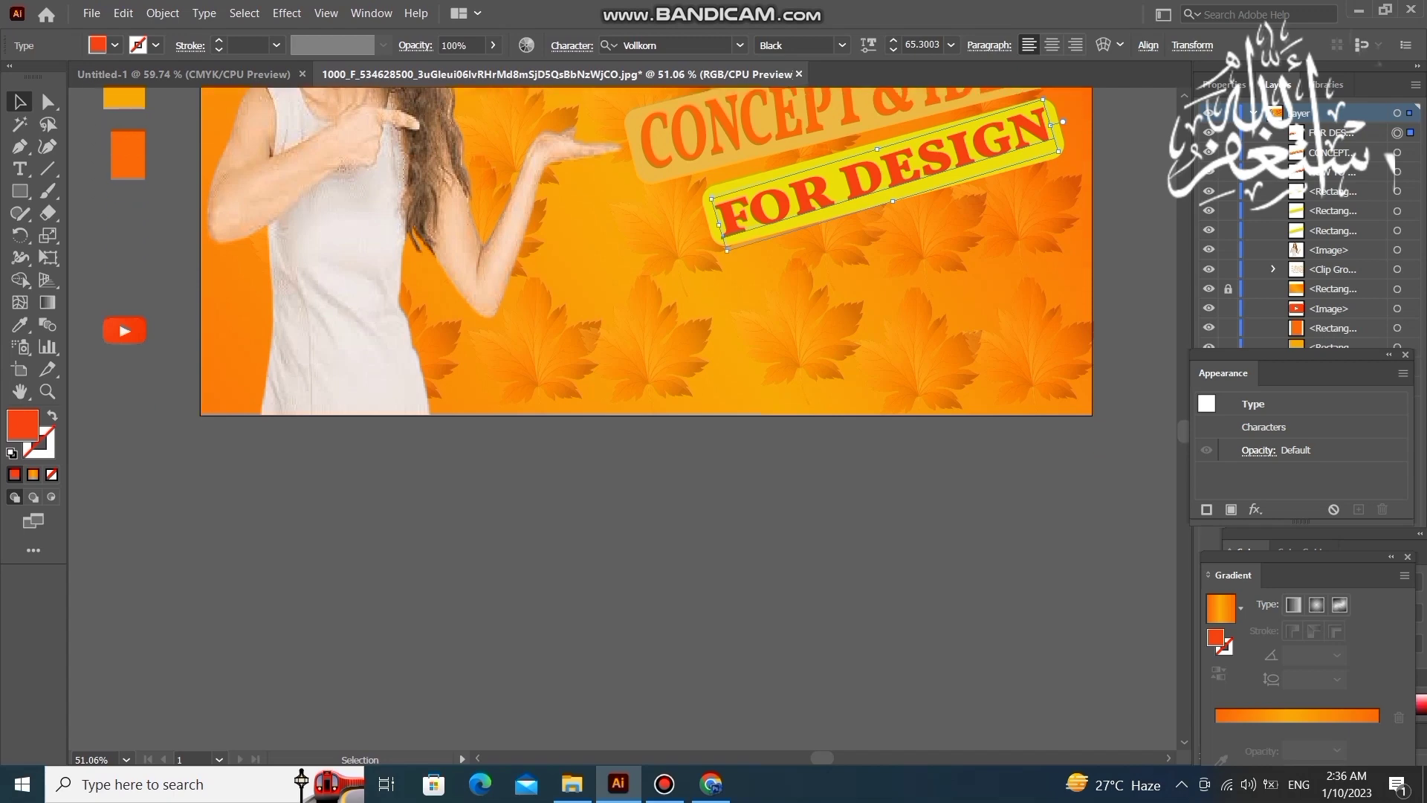
scroll(646, 279, "up", 1)
mouse_move(124, 384)
left_mouse_down()
mouse_move(575, 380)
mouse_move(565, 369)
left_mouse_up()
Bring the YouTube icon to front, enlarge it, and place it at the artboard's bottom centre.
right_click(581, 385)
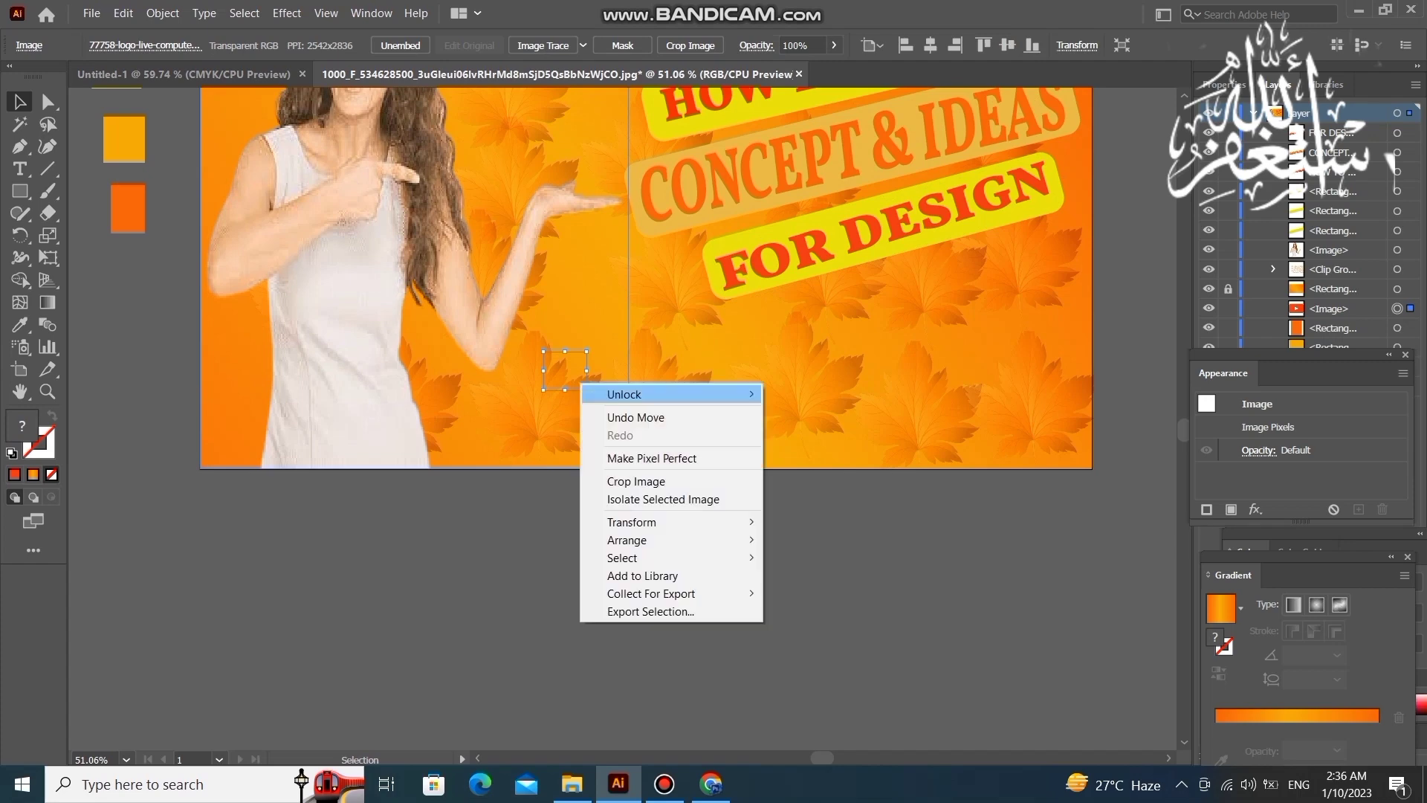
mouse_move(626, 539)
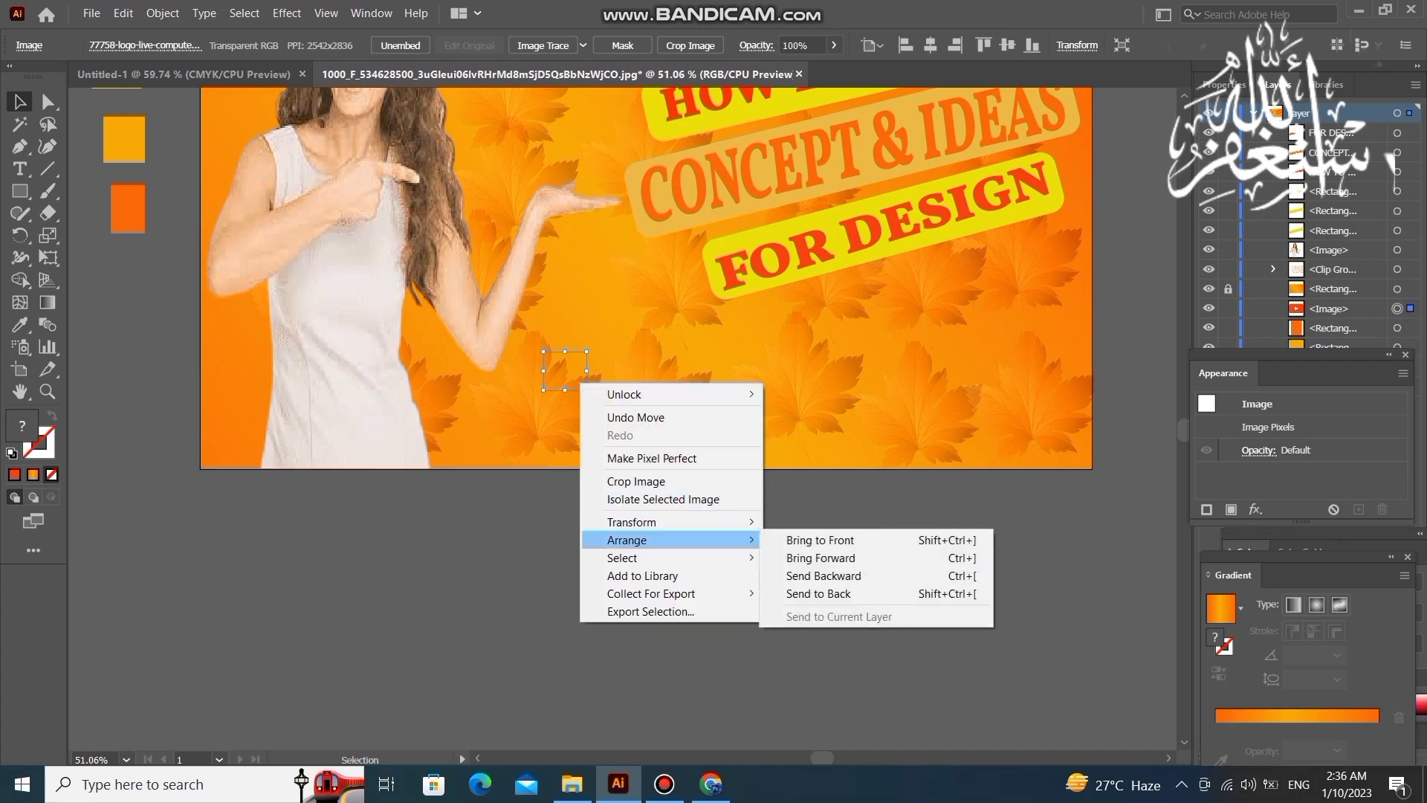
left_click(818, 541)
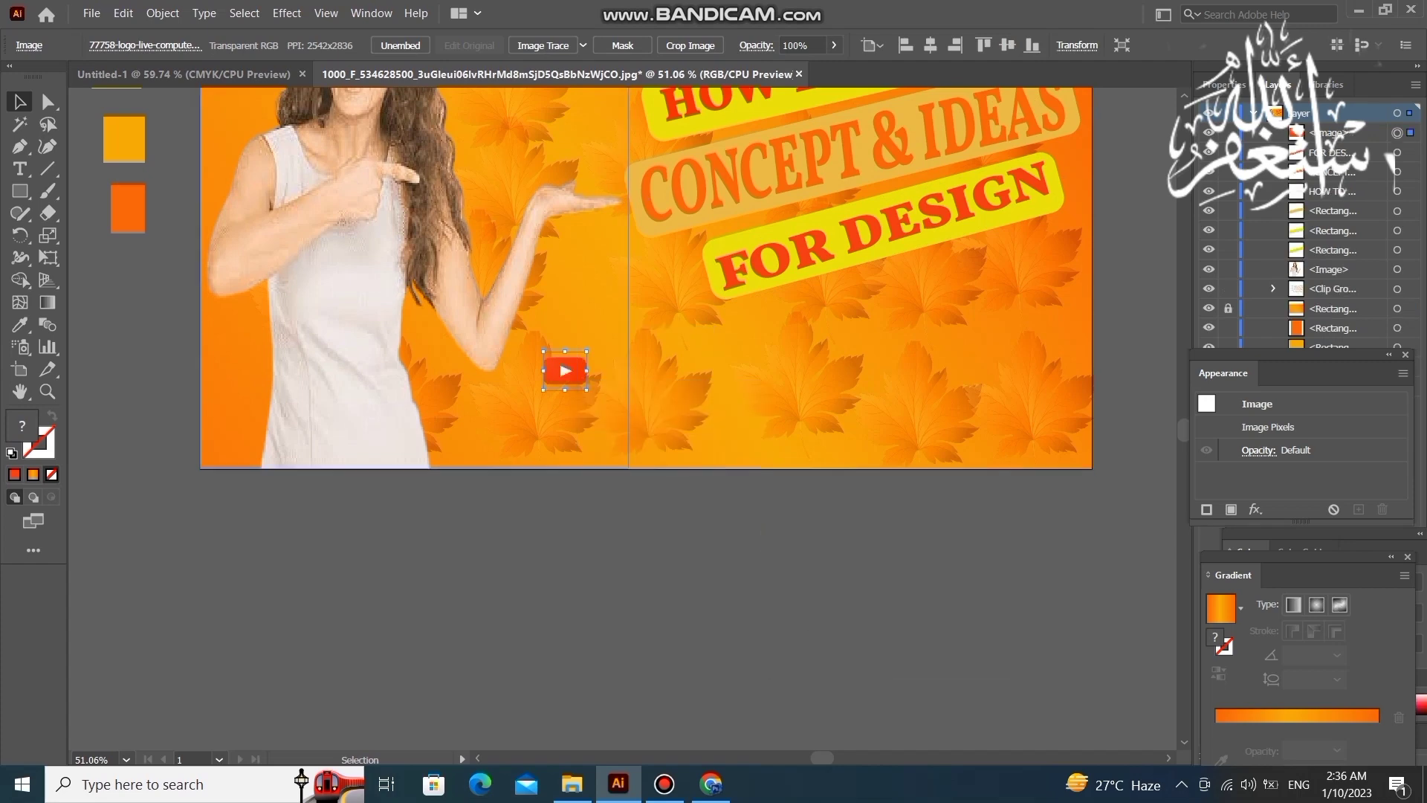
left_click_drag(586, 389, 688, 448)
scroll(689, 449, "up", 2)
scroll(688, 449, "up", 2)
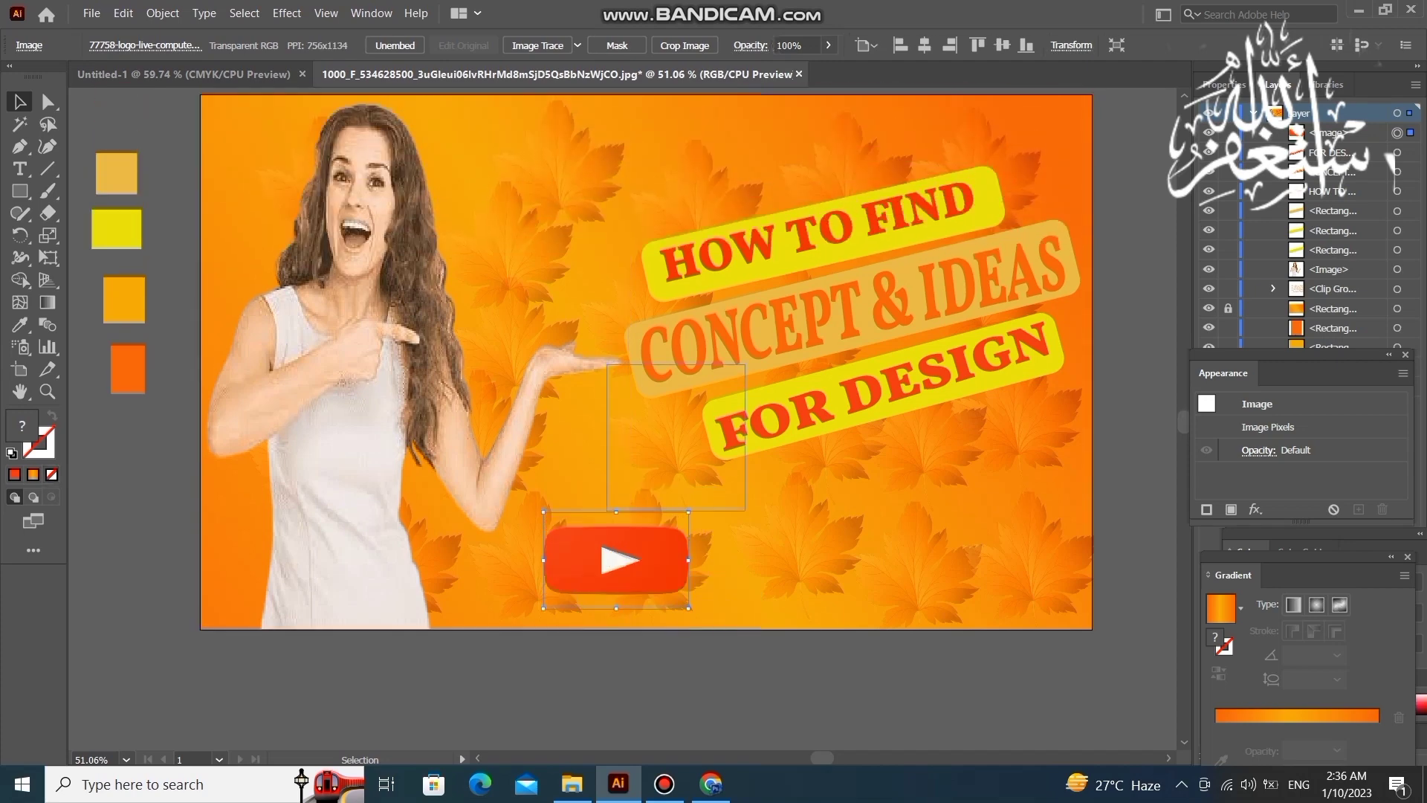
scroll(688, 449, "up", 2)
left_click_drag(645, 564, 689, 526)
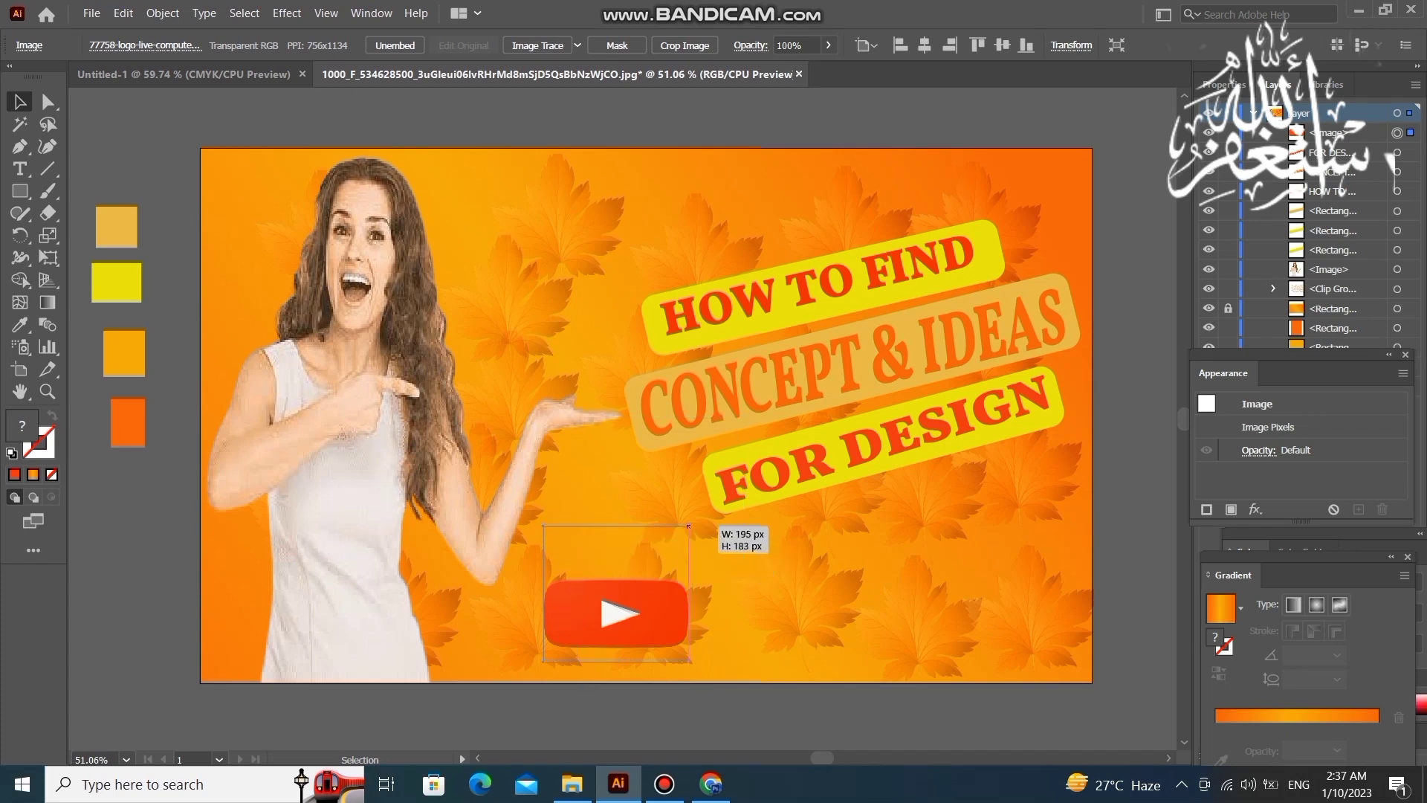
left_click_drag(689, 526, 718, 532)
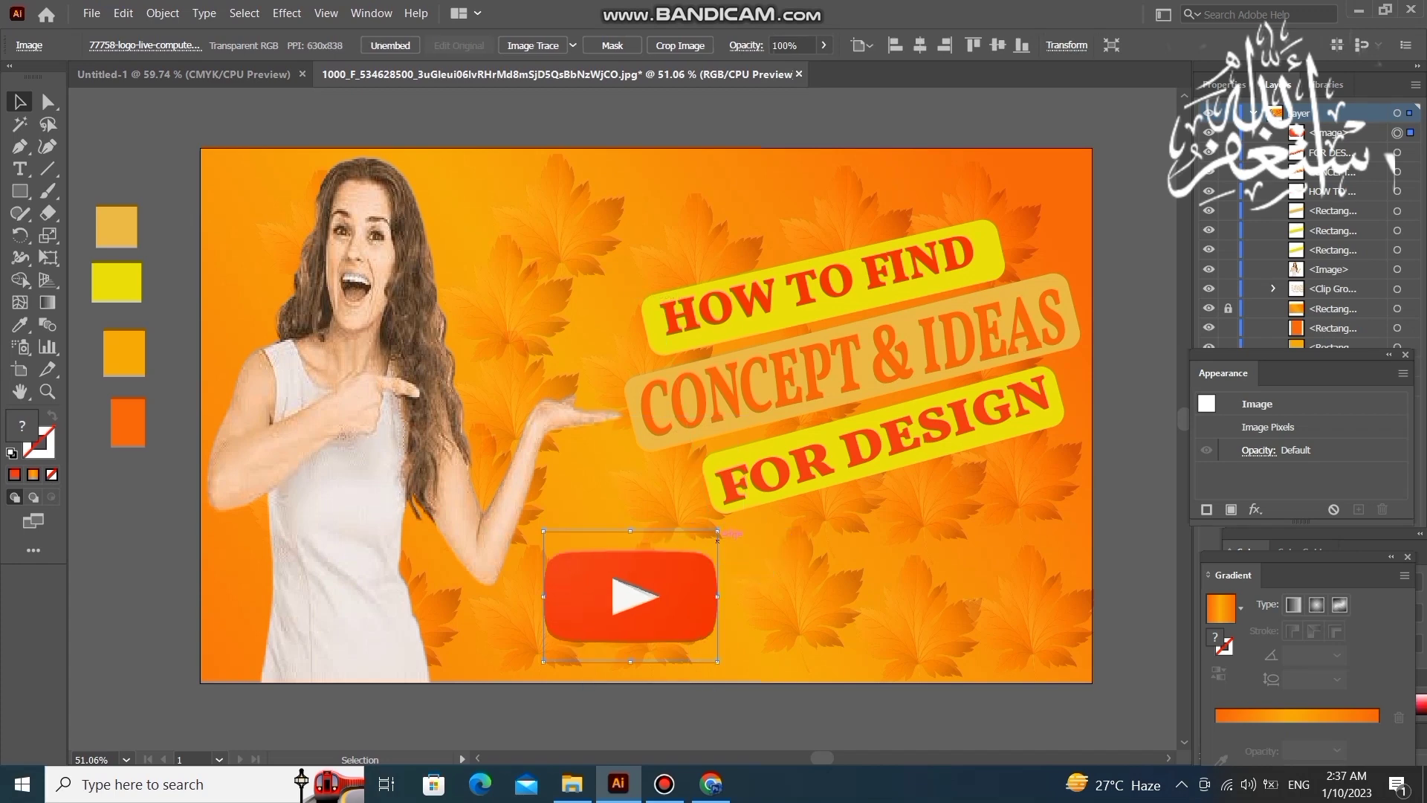
Deselect everything and pan so the artboard sits higher in view.
left_click(139, 447)
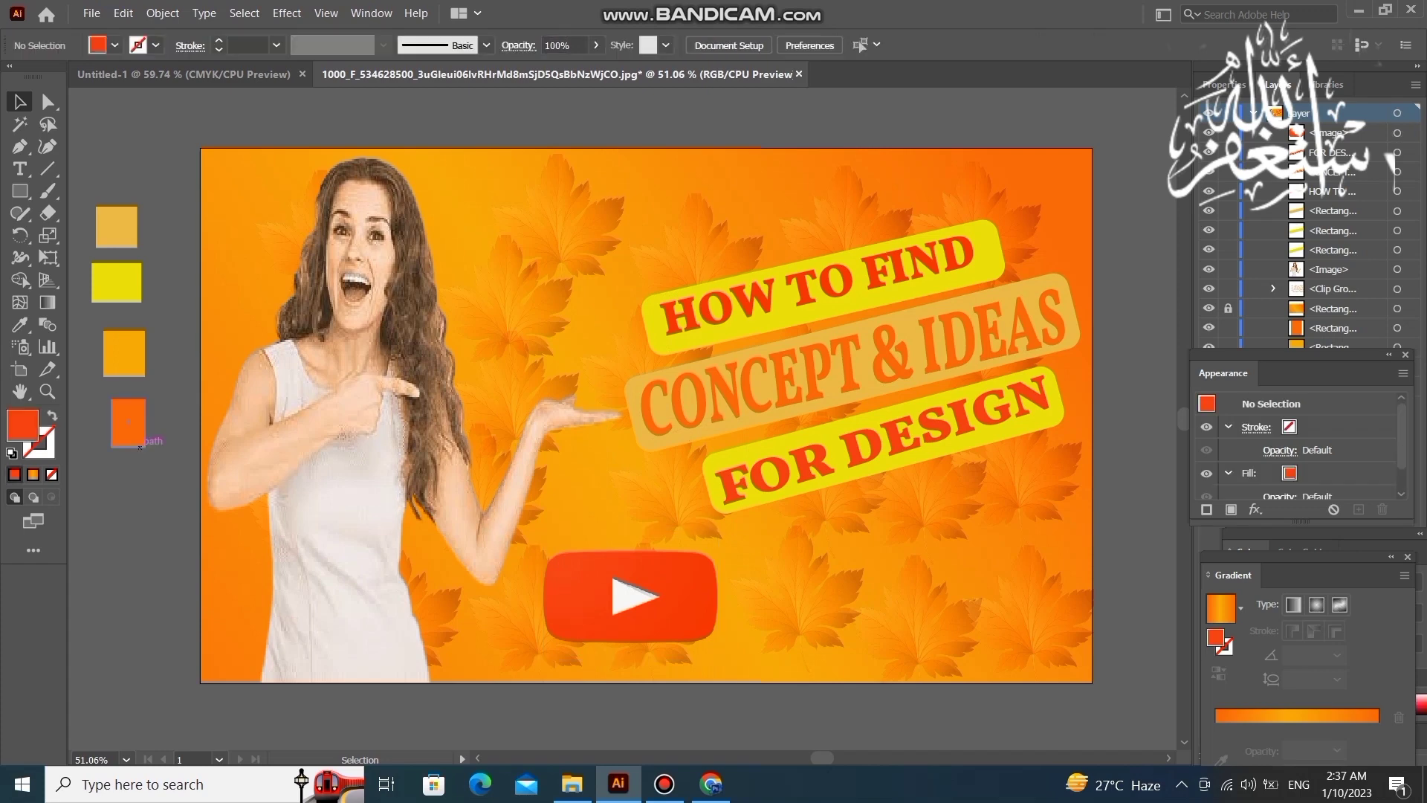
left_click_drag(139, 447, 131, 296)
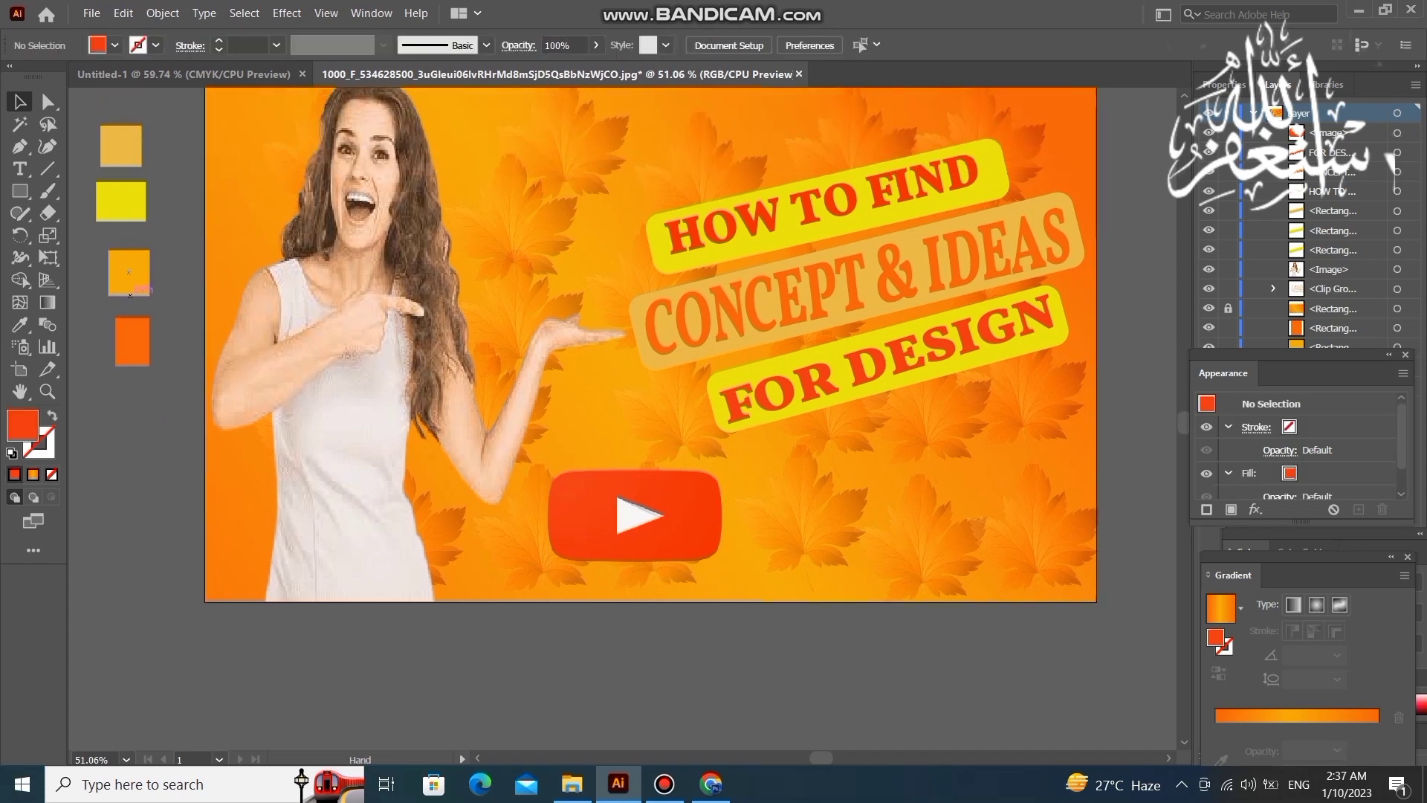
left_click_drag(83, 111, 162, 375)
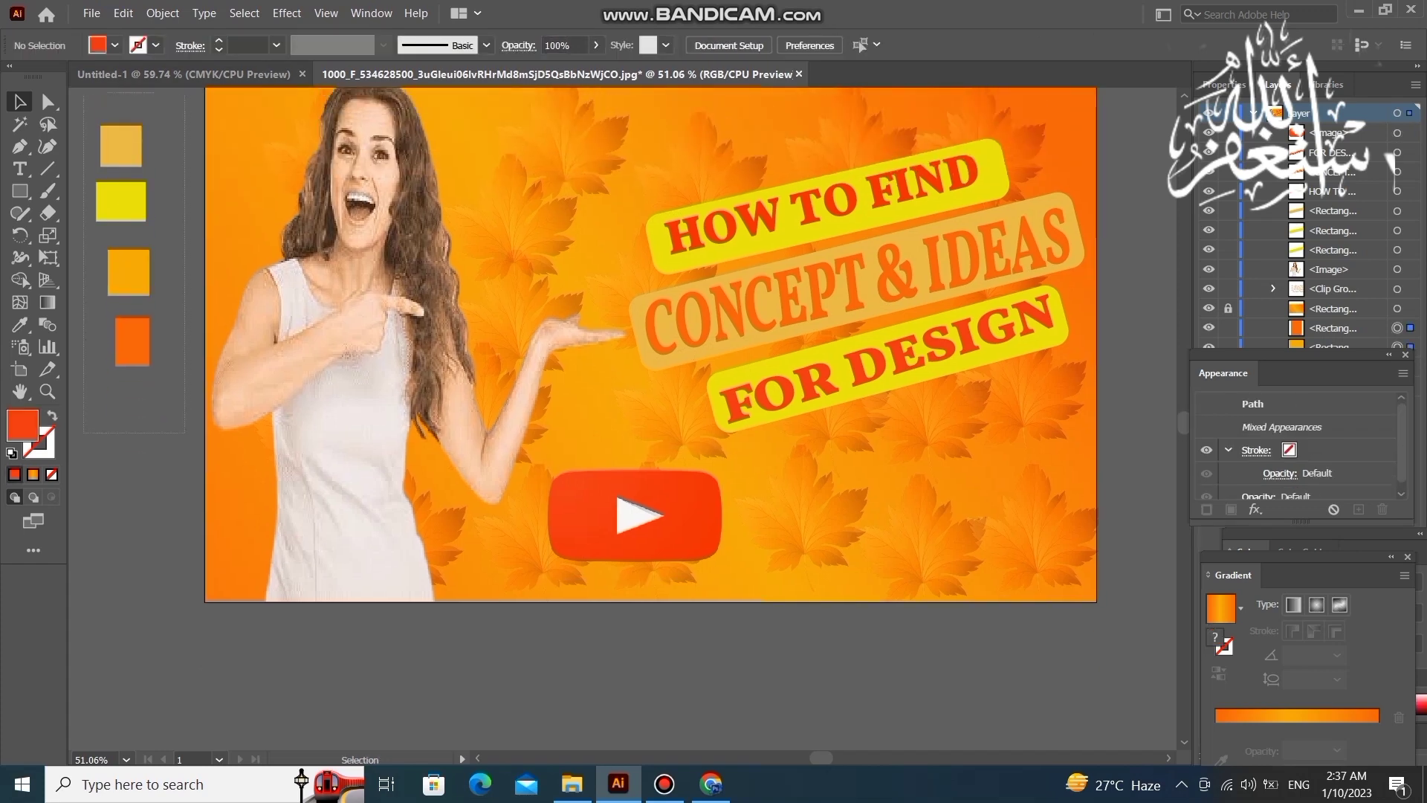
key("ctrl+shift+a")
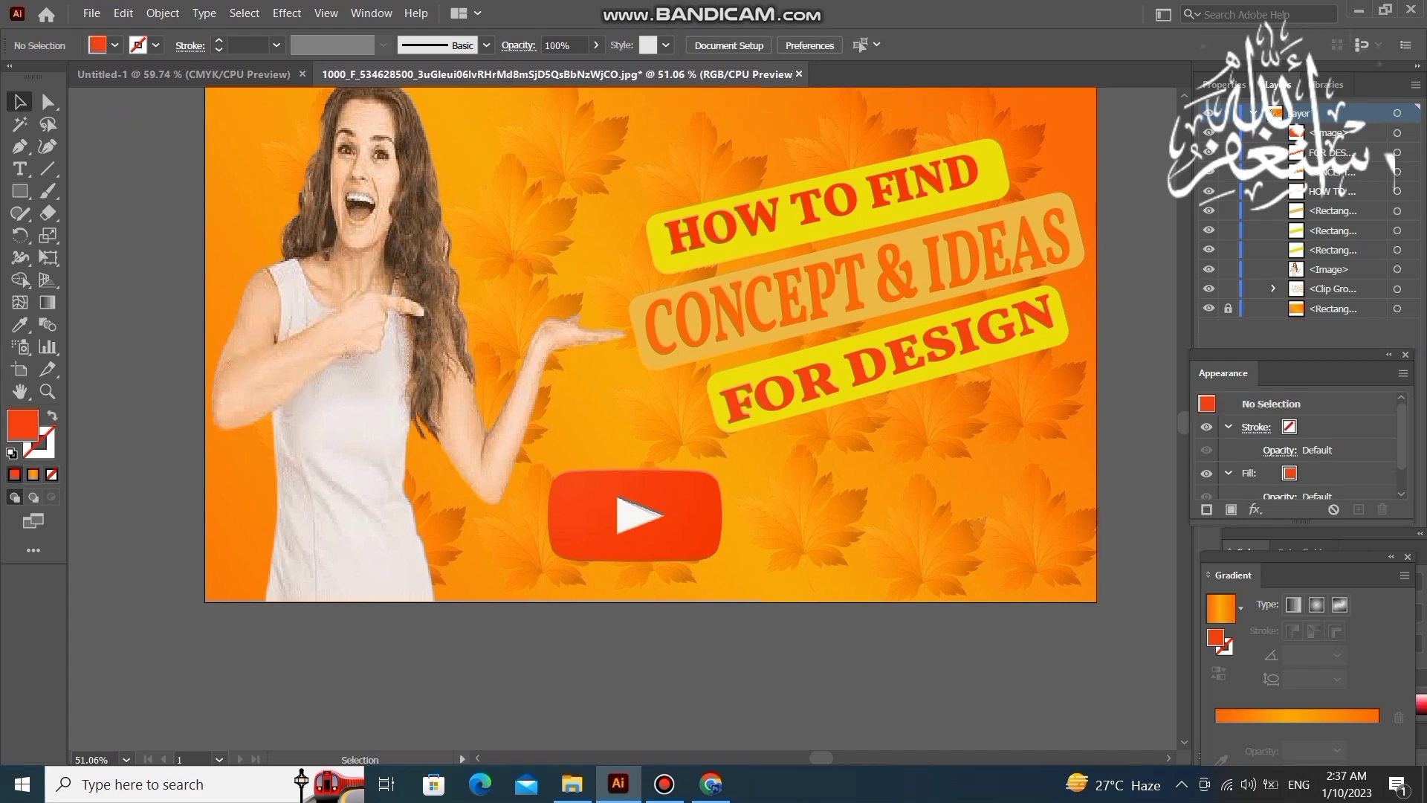
scroll(651, 391, "up", 3)
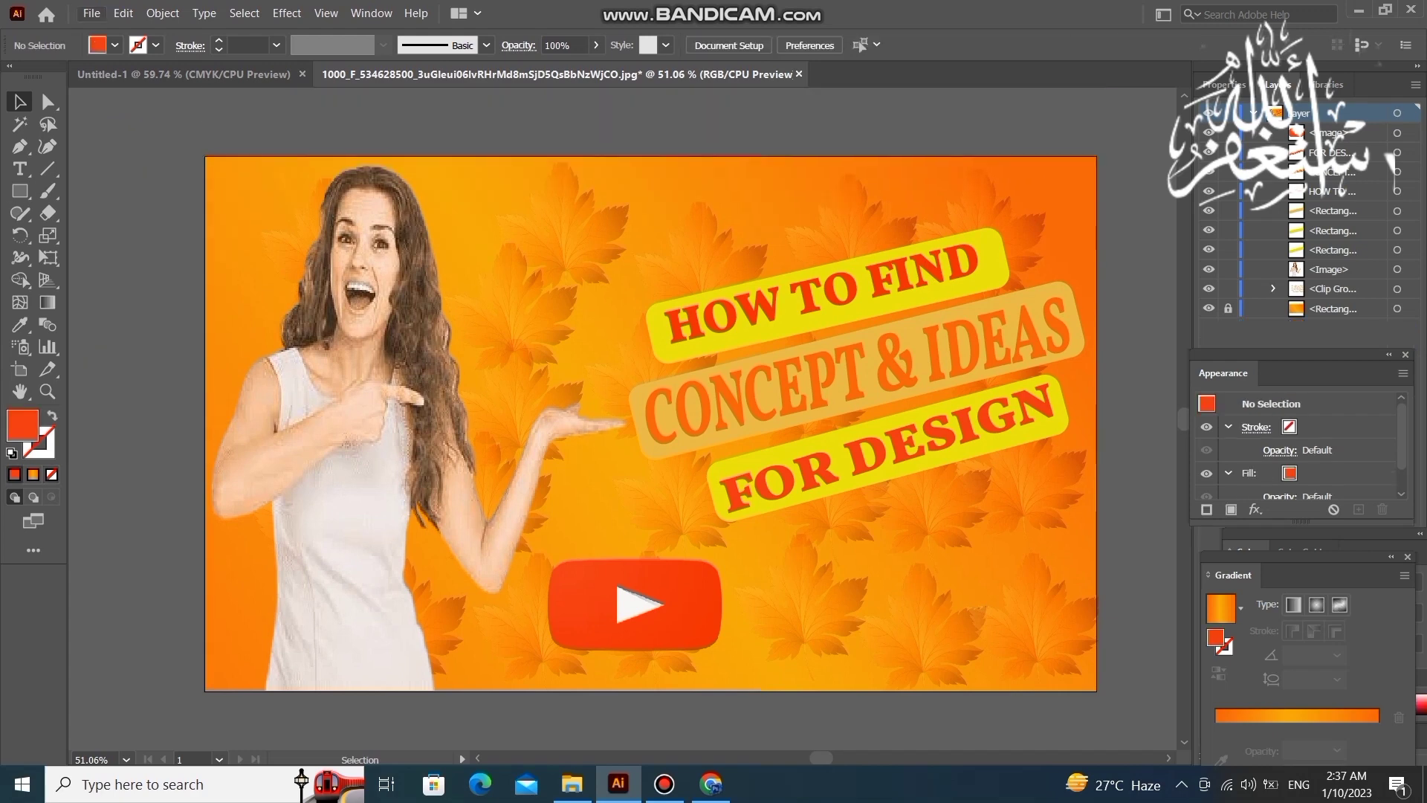
Load the Pngtree subscribe button PNG from Downloads with File > Place.
left_click(91, 13)
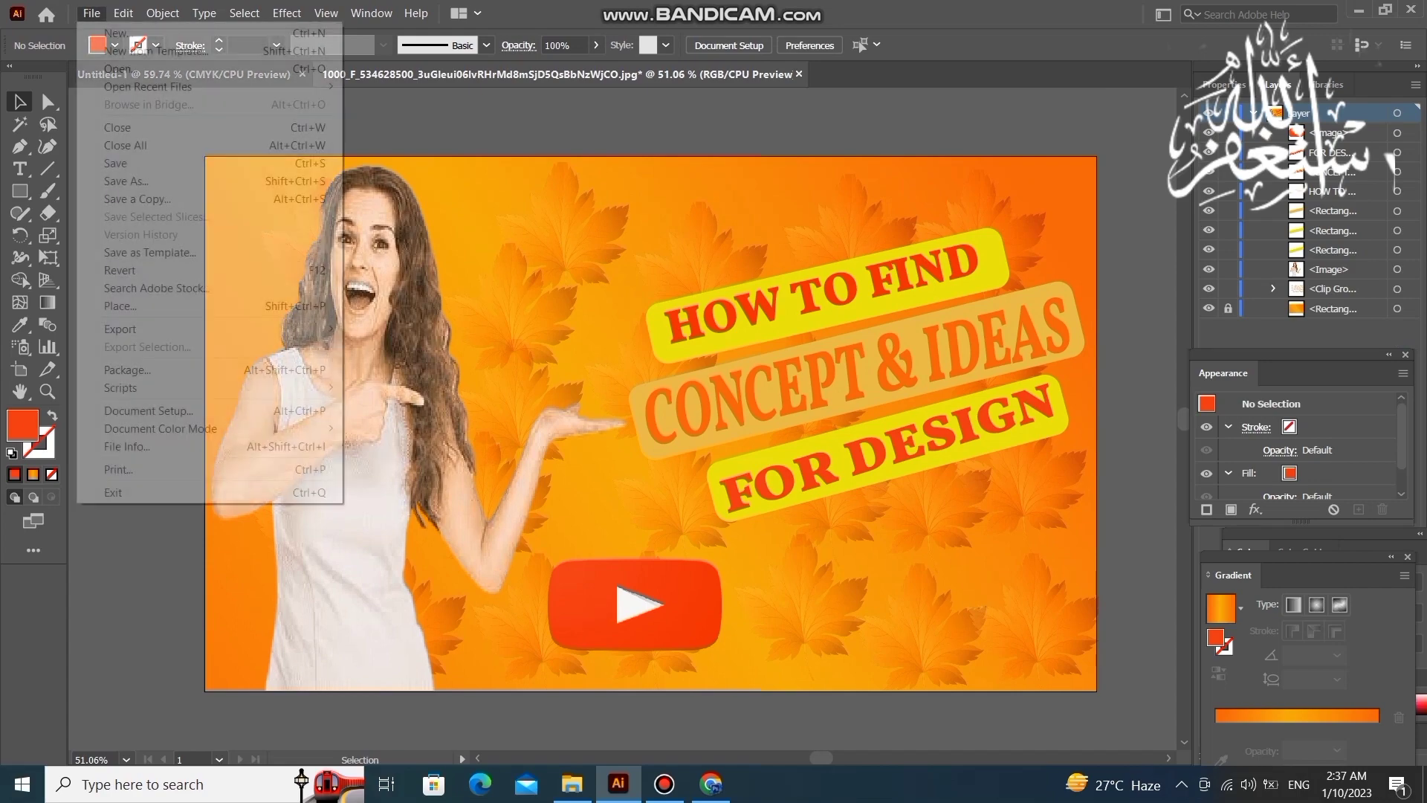
left_click(119, 306)
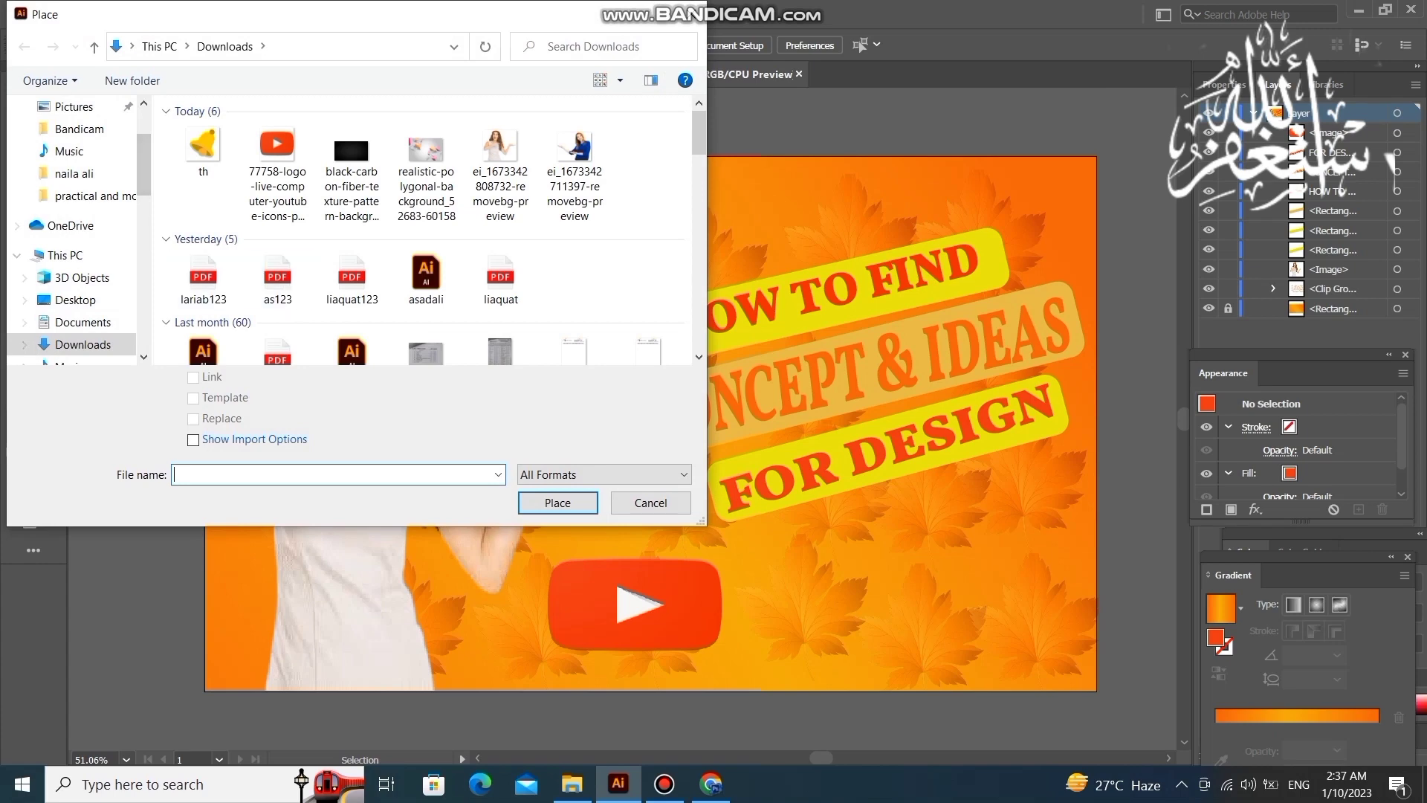
scroll(427, 230, "down", 3)
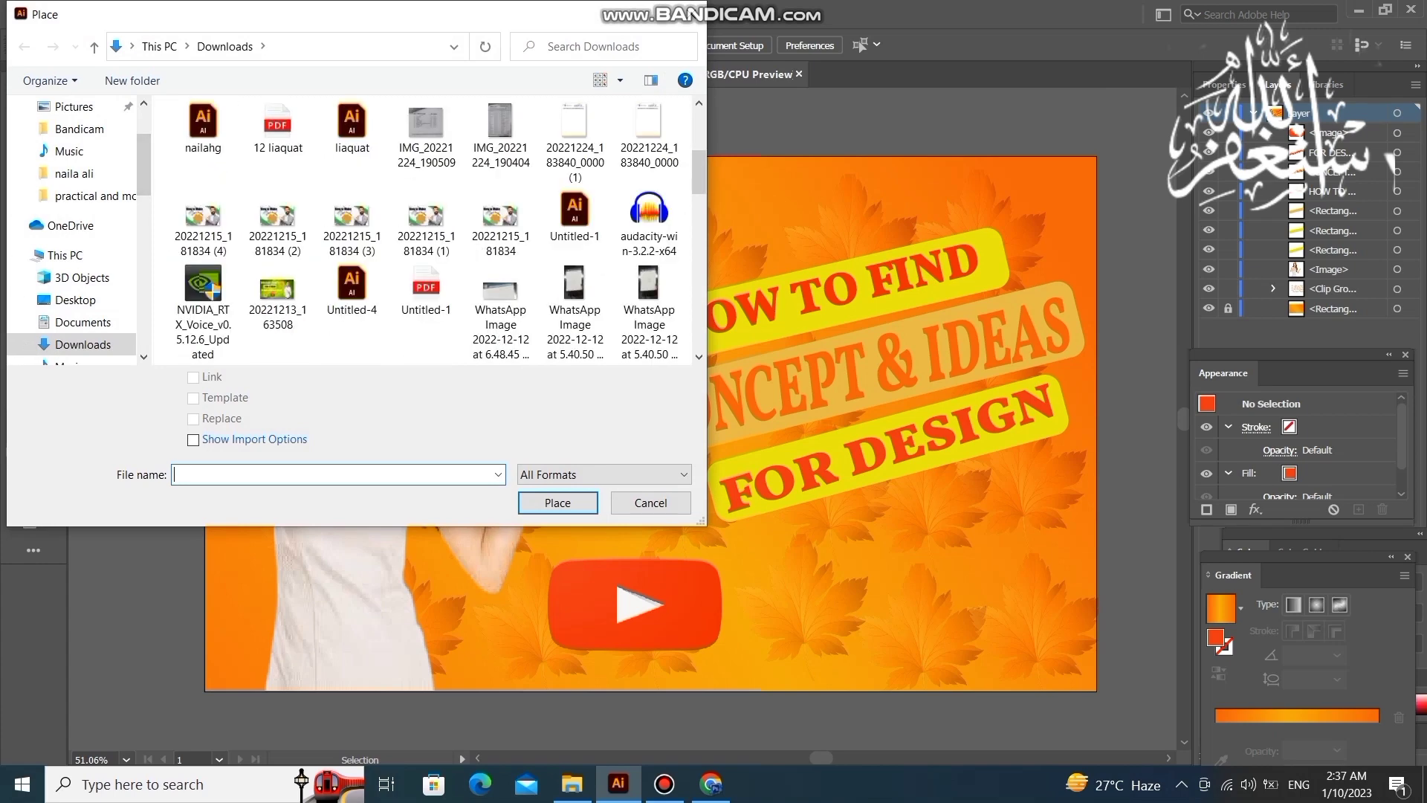
scroll(440, 228, "down", 3)
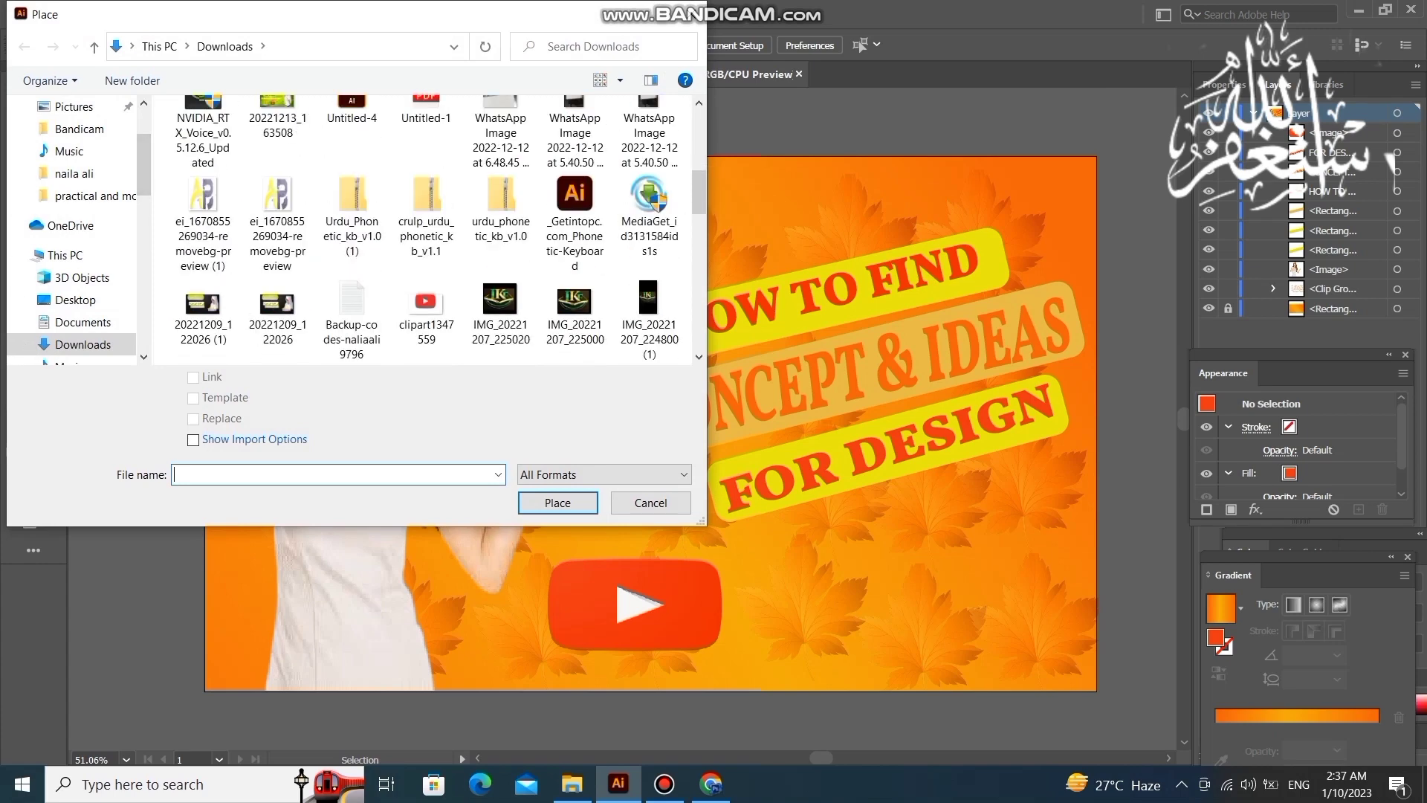
scroll(428, 230, "down", 3)
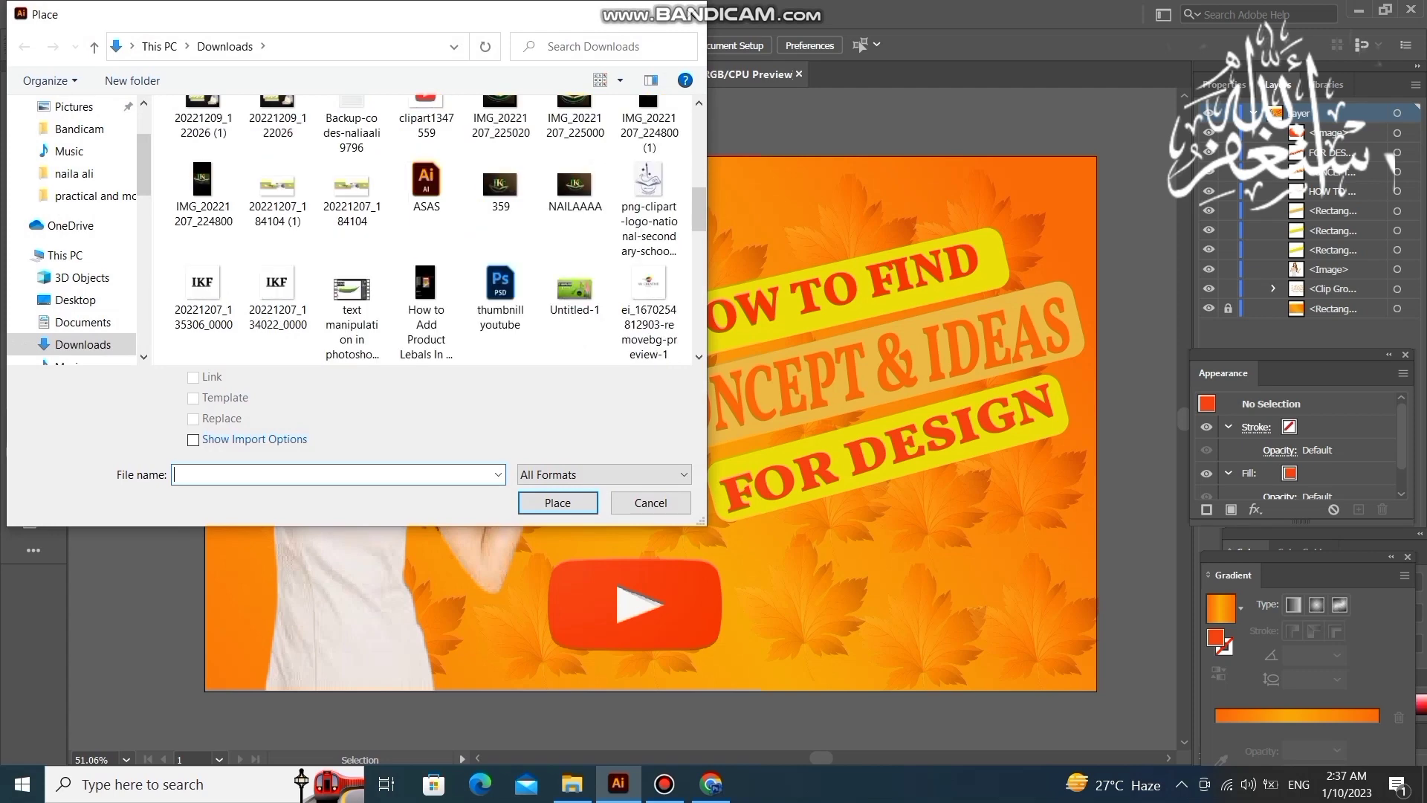
scroll(427, 231, "up", 1)
scroll(427, 231, "down", 5)
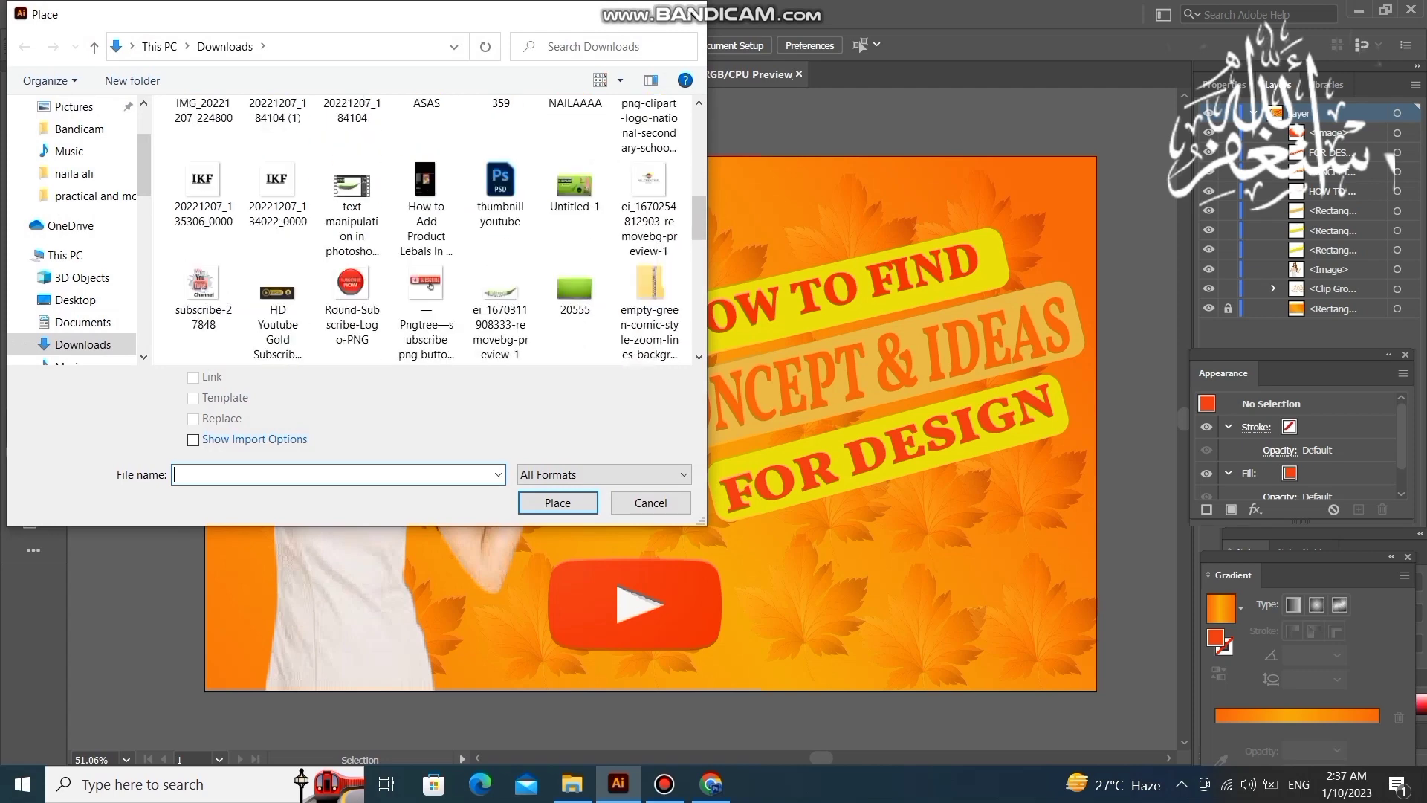
left_click(431, 285)
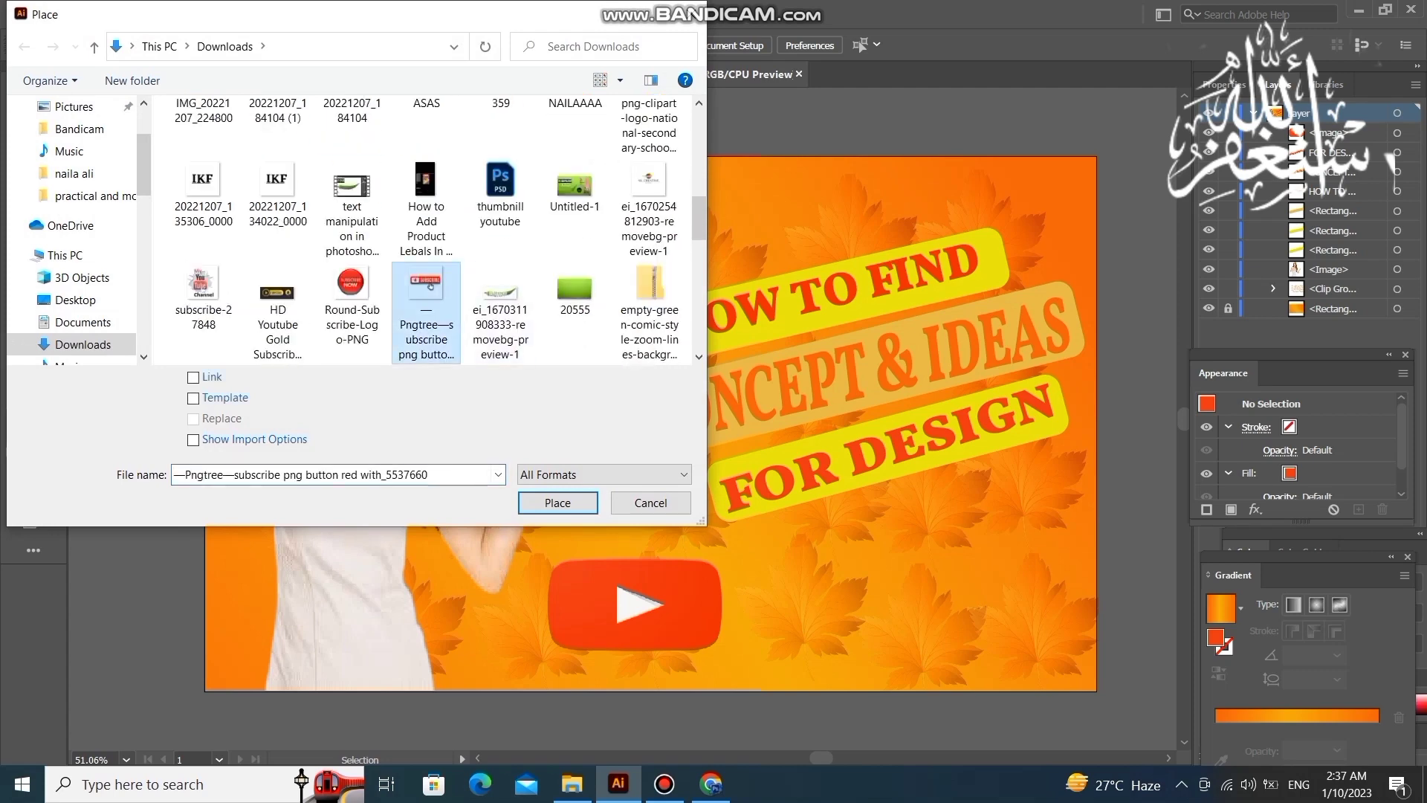
key("Tab")
key("Return")
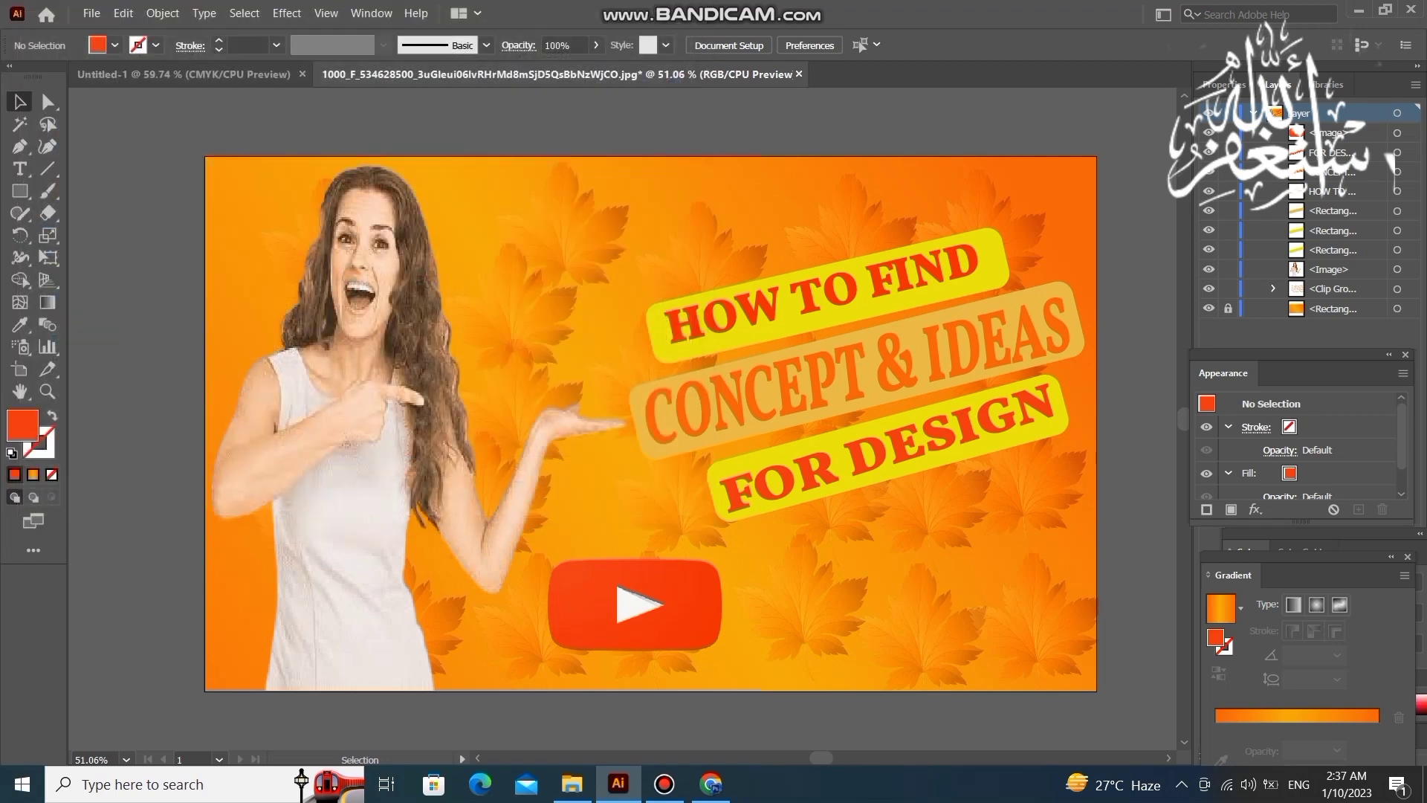
Place the subscribe image and size it into the artboard's lower-right corner.
left_click(699, 539)
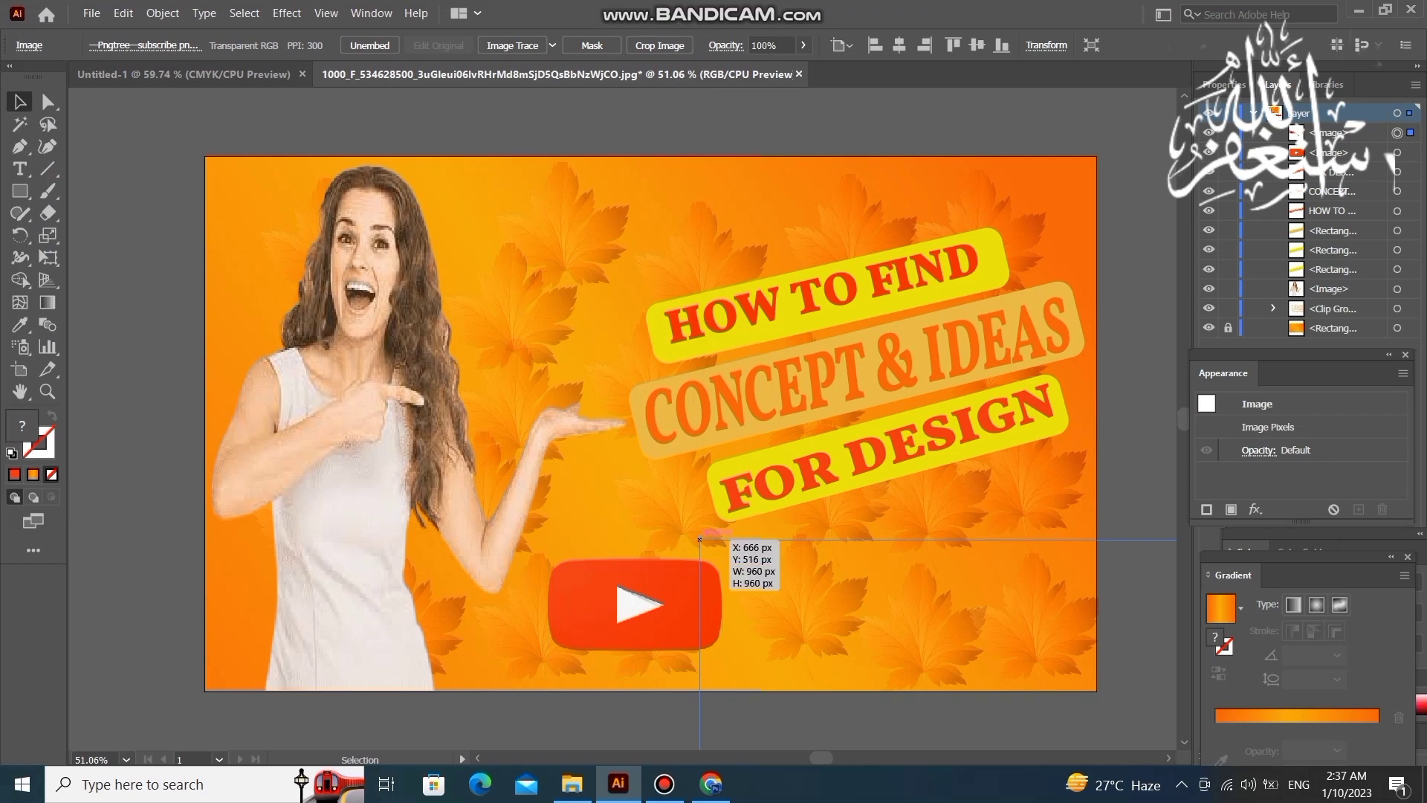
mouse_move(699, 539)
left_mouse_down()
mouse_move(920, 656)
mouse_move(996, 673)
left_mouse_up()
mouse_move(790, 517)
left_mouse_down()
mouse_move(525, 328)
mouse_move(388, 207)
mouse_move(330, 567)
left_mouse_up()
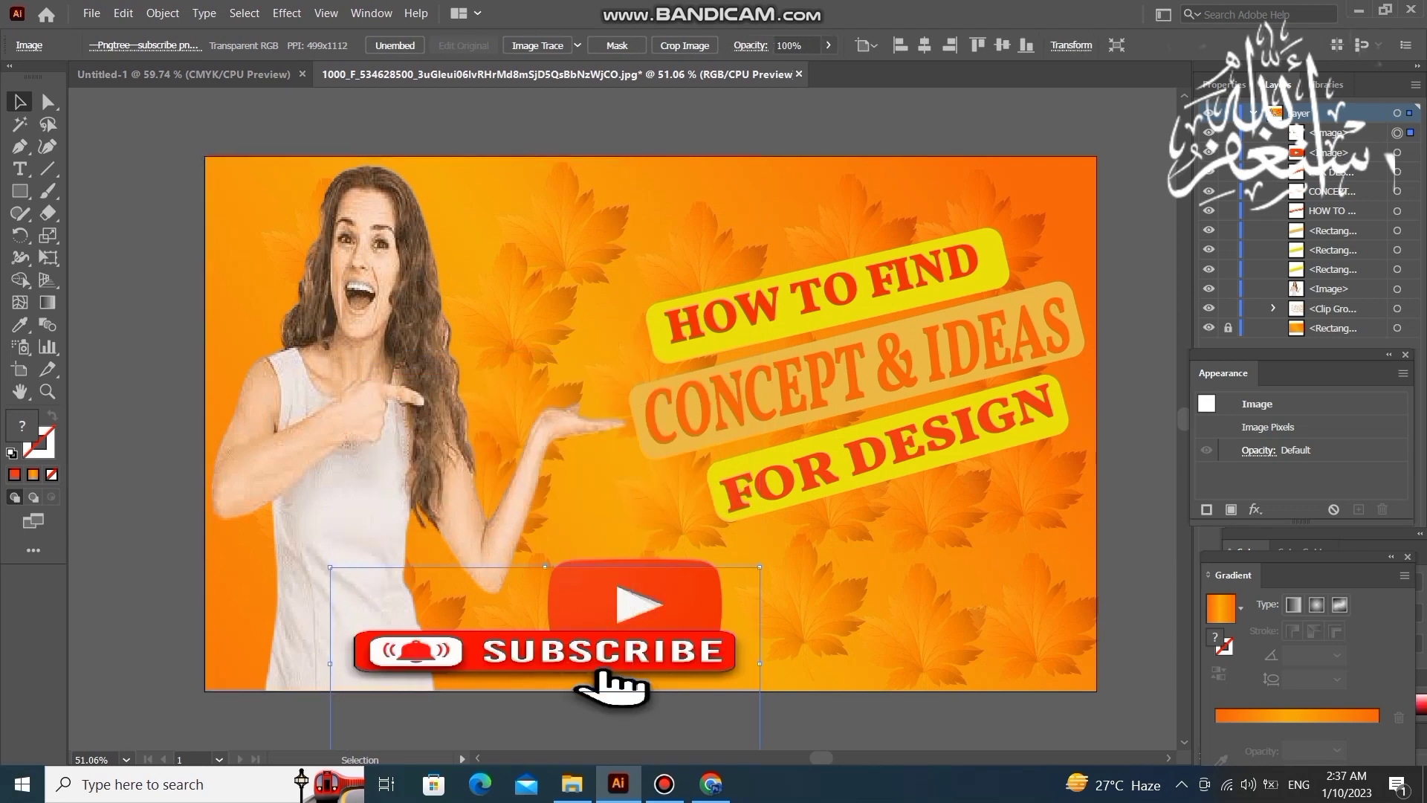
left_click_drag(475, 650, 777, 623)
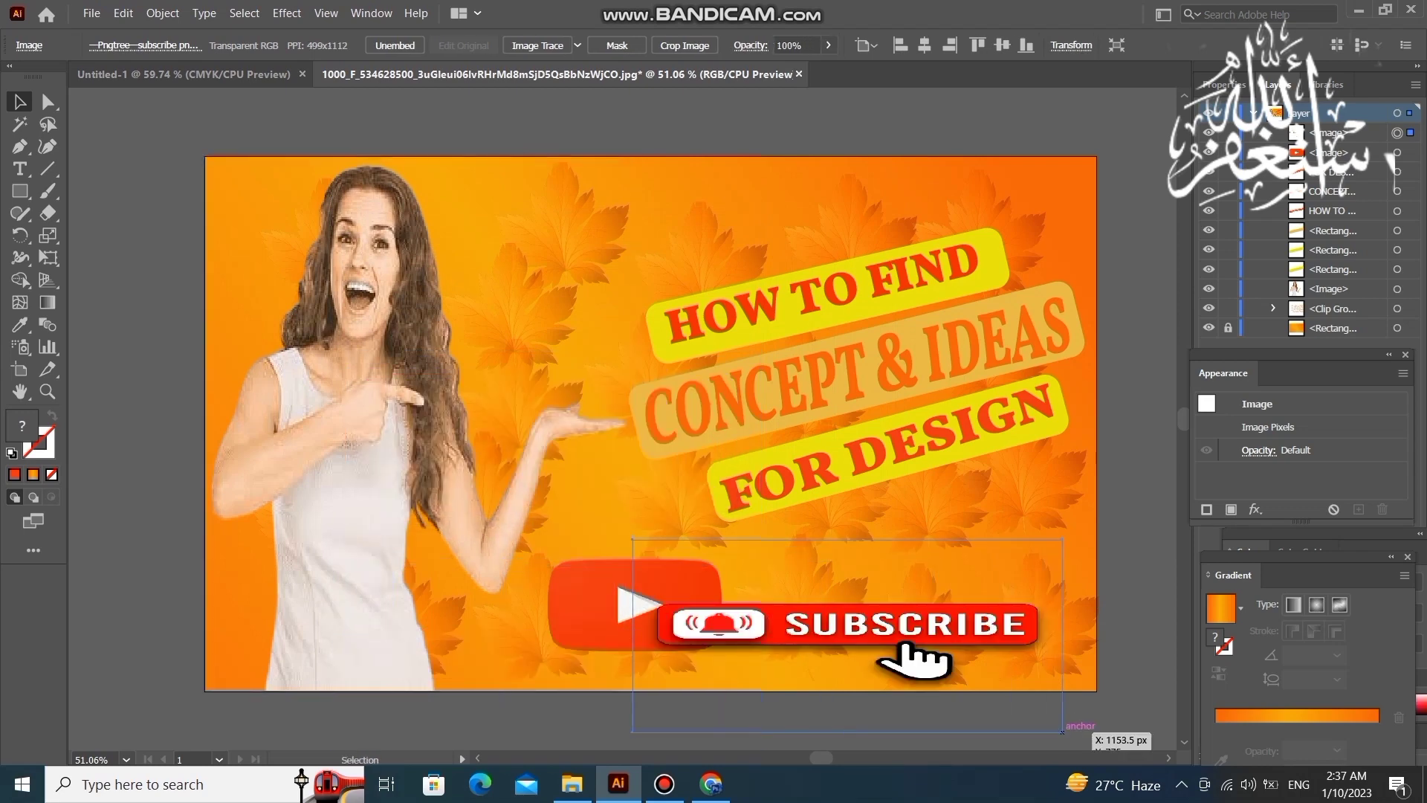
left_click_drag(1062, 733, 877, 648)
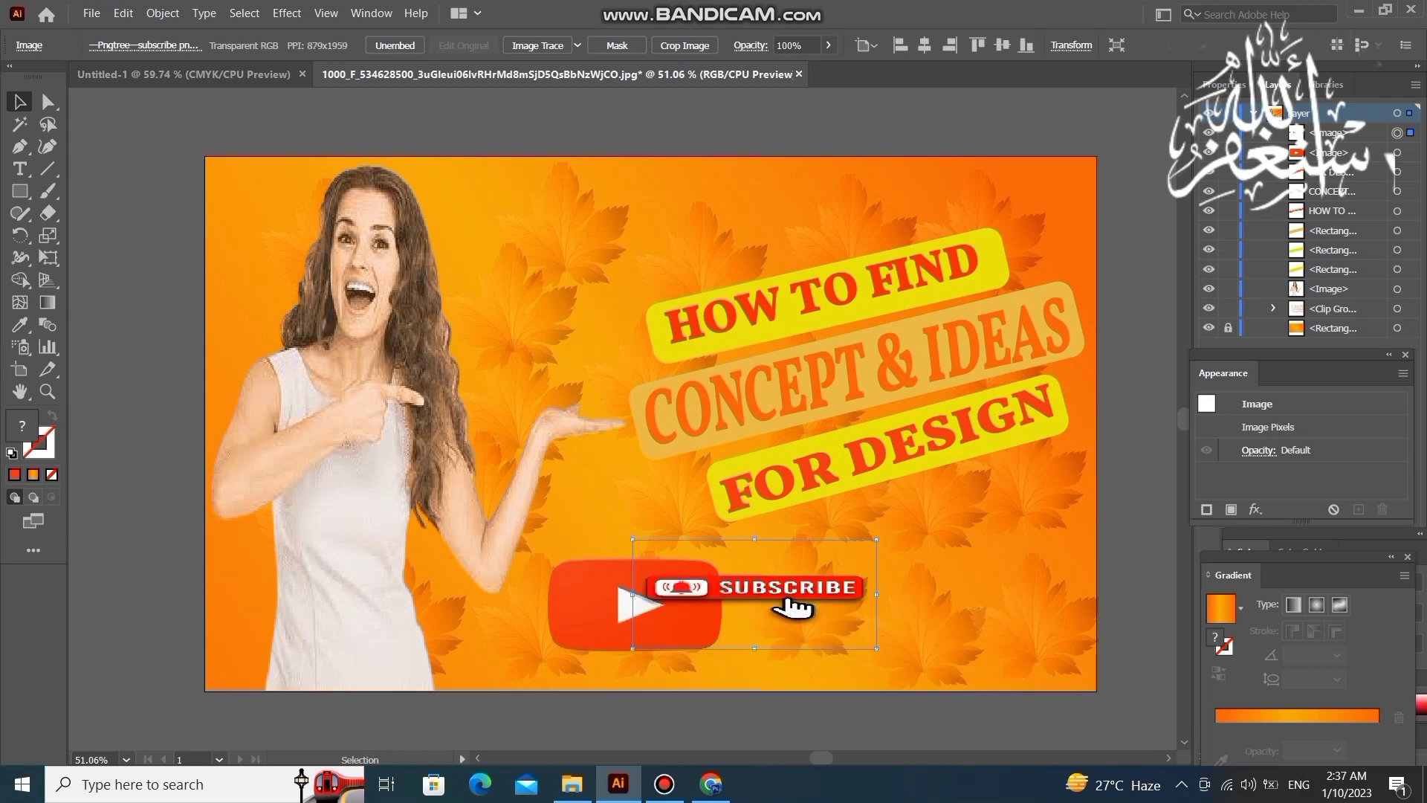
left_click_drag(755, 595, 906, 640)
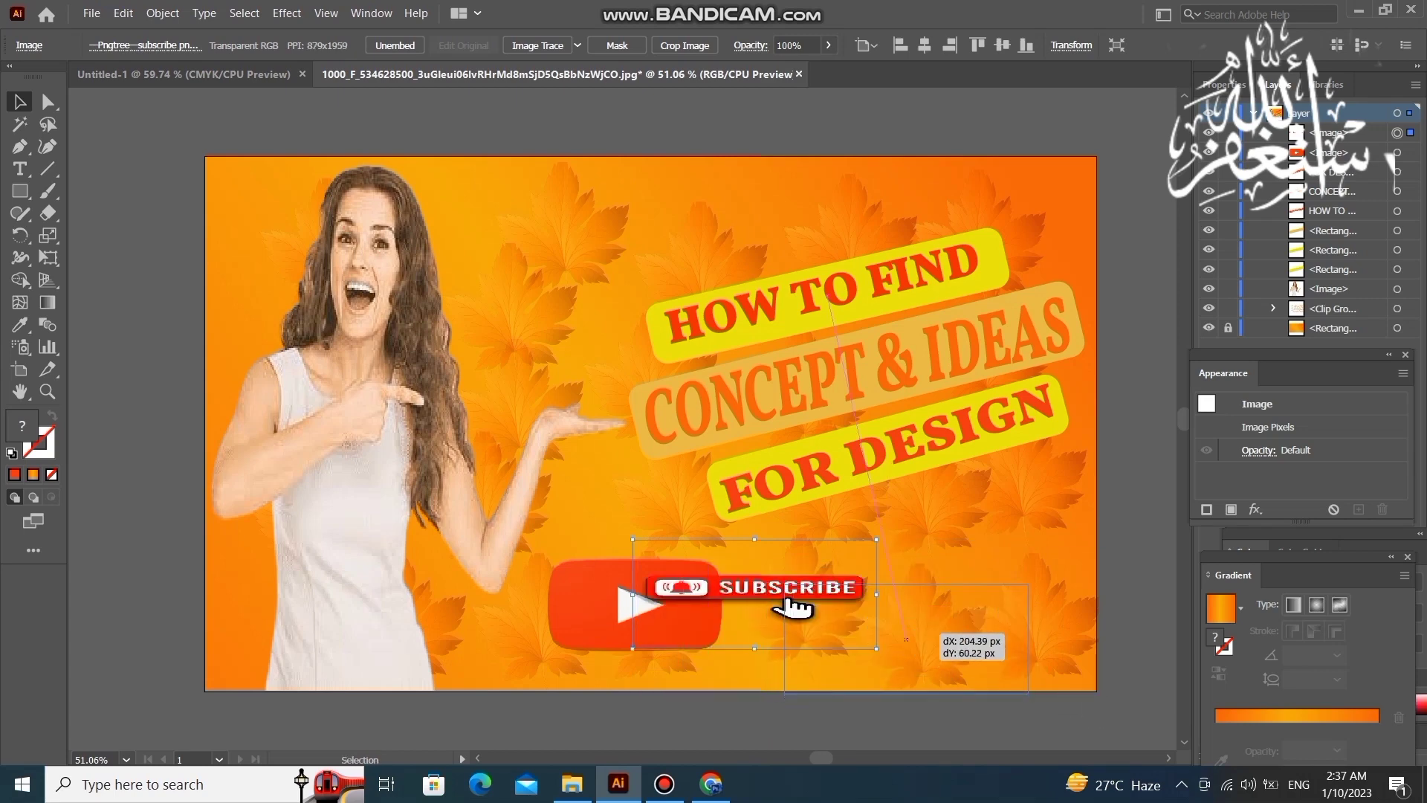
left_click_drag(788, 602, 940, 648)
left_click_drag(785, 585, 748, 568)
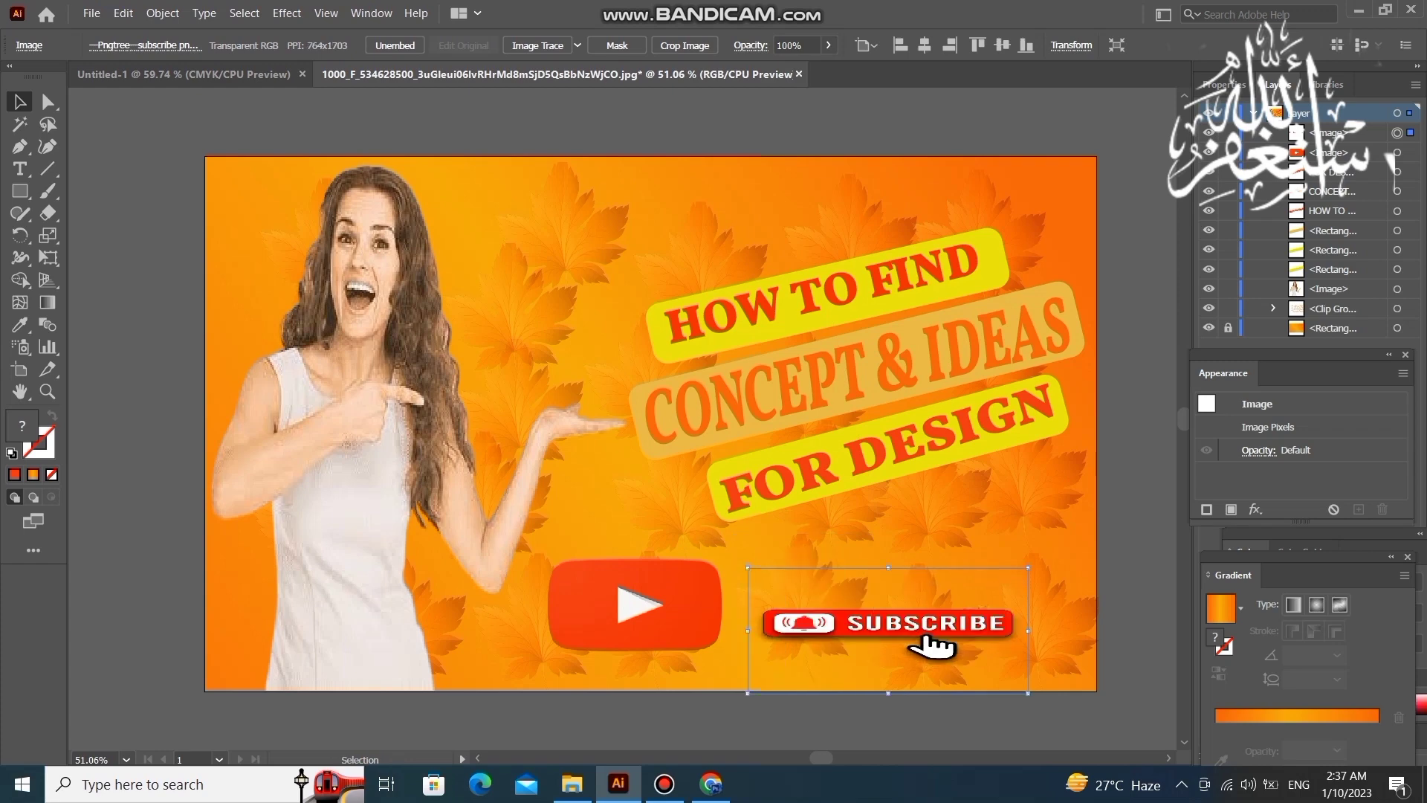
mouse_move(1028, 568)
left_mouse_down()
mouse_move(1090, 524)
mouse_move(1078, 546)
left_mouse_up()
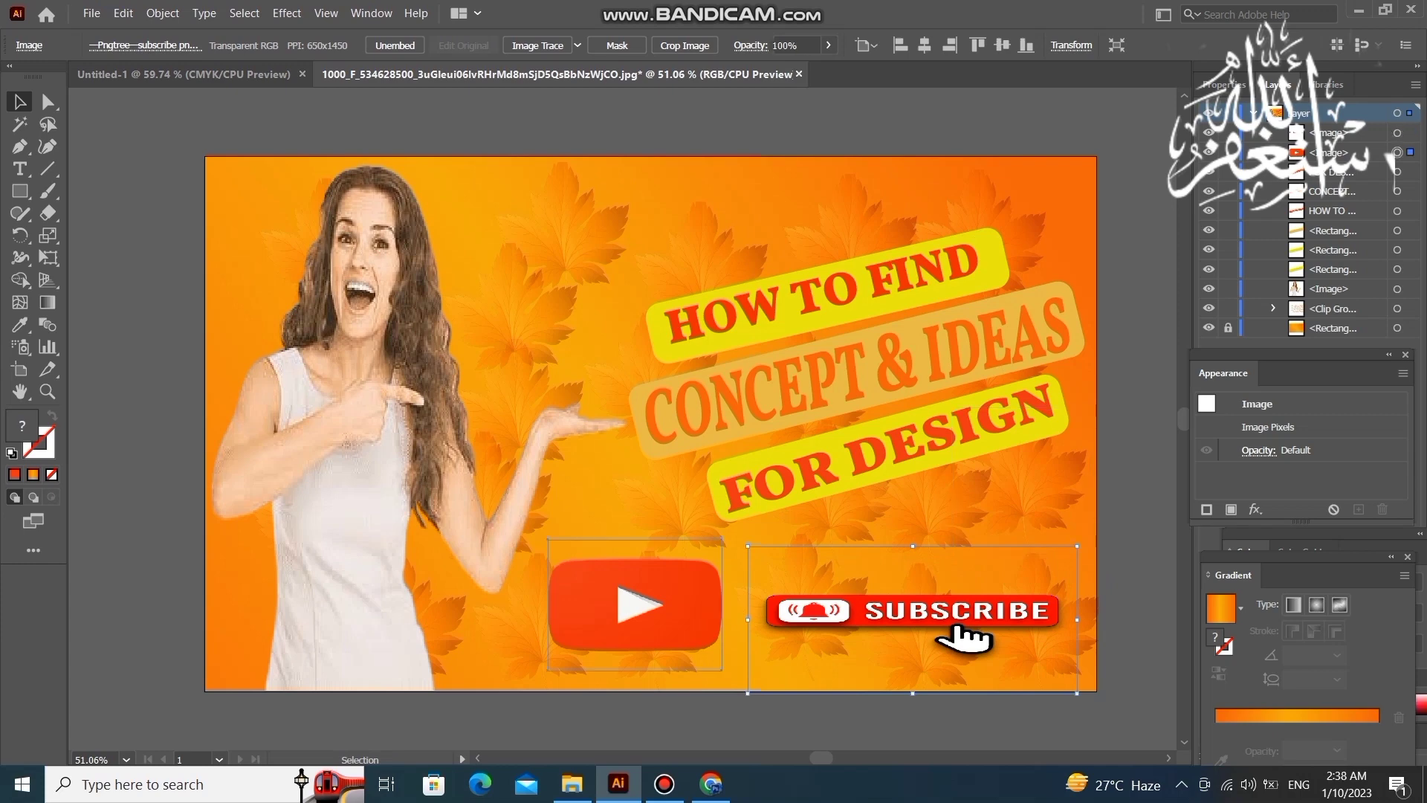
Shrink the YouTube icon and set it just left of the subscribe button.
left_click(722, 540)
mouse_move(721, 540)
left_mouse_down()
mouse_move(634, 604)
mouse_move(670, 637)
left_mouse_up()
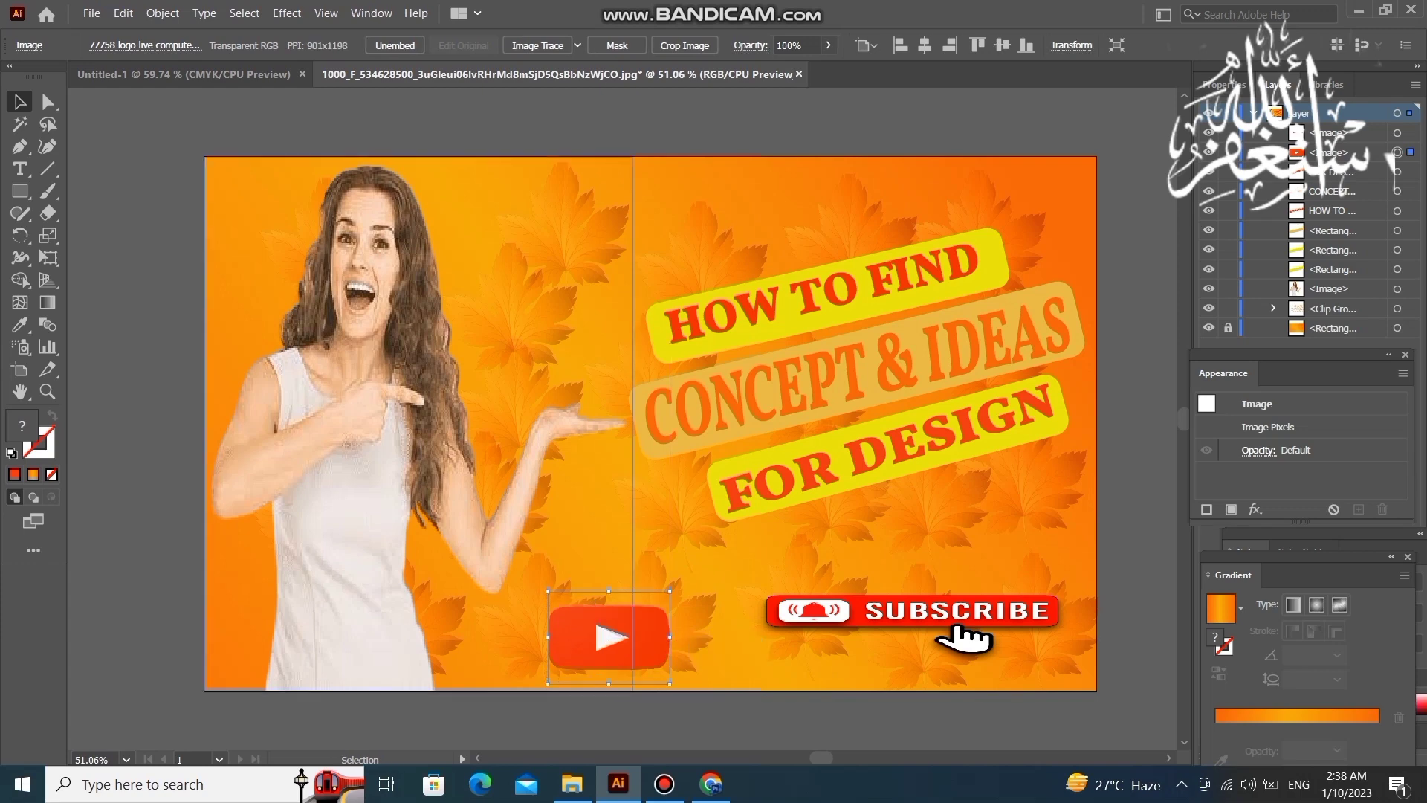
left_click_drag(609, 591, 609, 604)
mouse_move(669, 645)
left_mouse_down()
mouse_move(727, 632)
mouse_move(723, 620)
left_mouse_up()
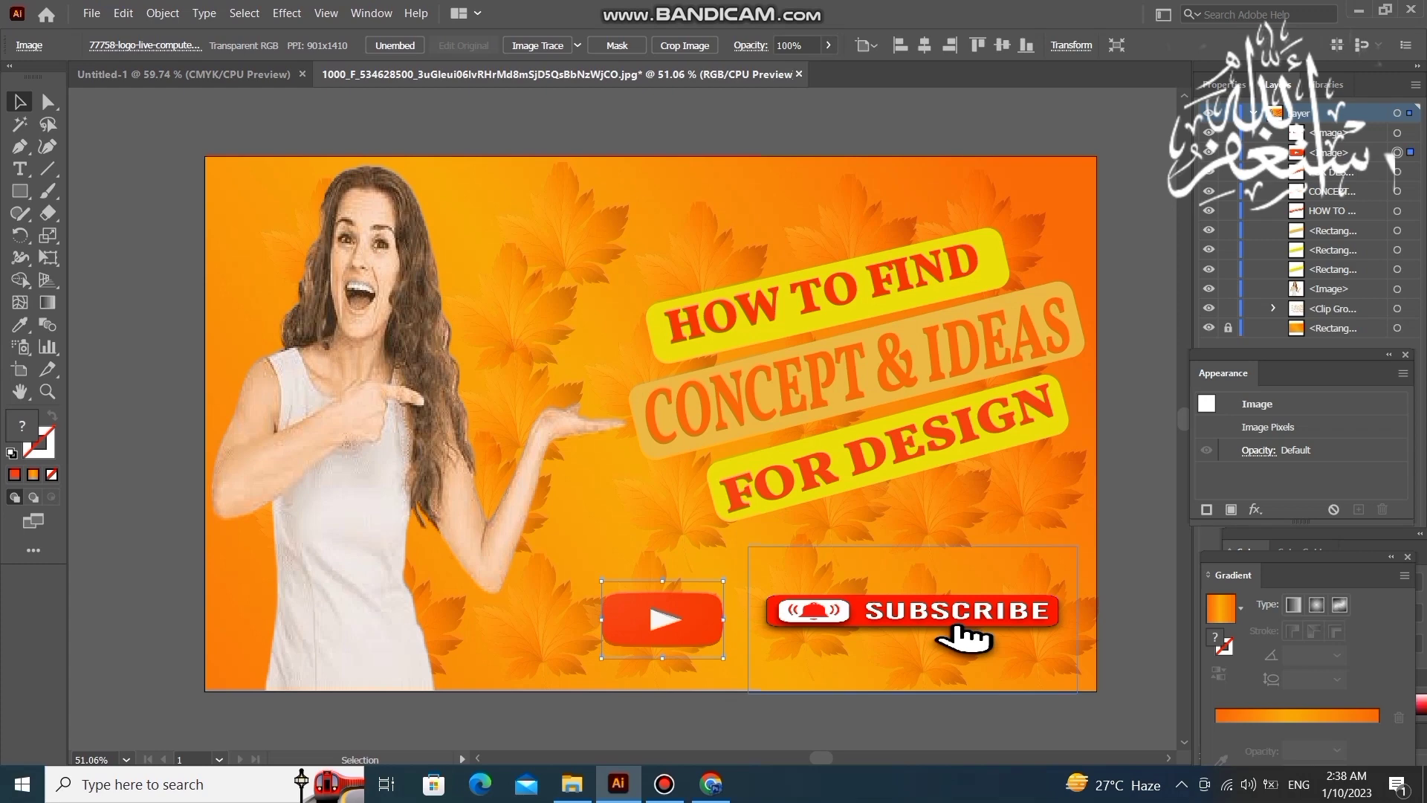
left_click_drag(832, 614, 832, 635)
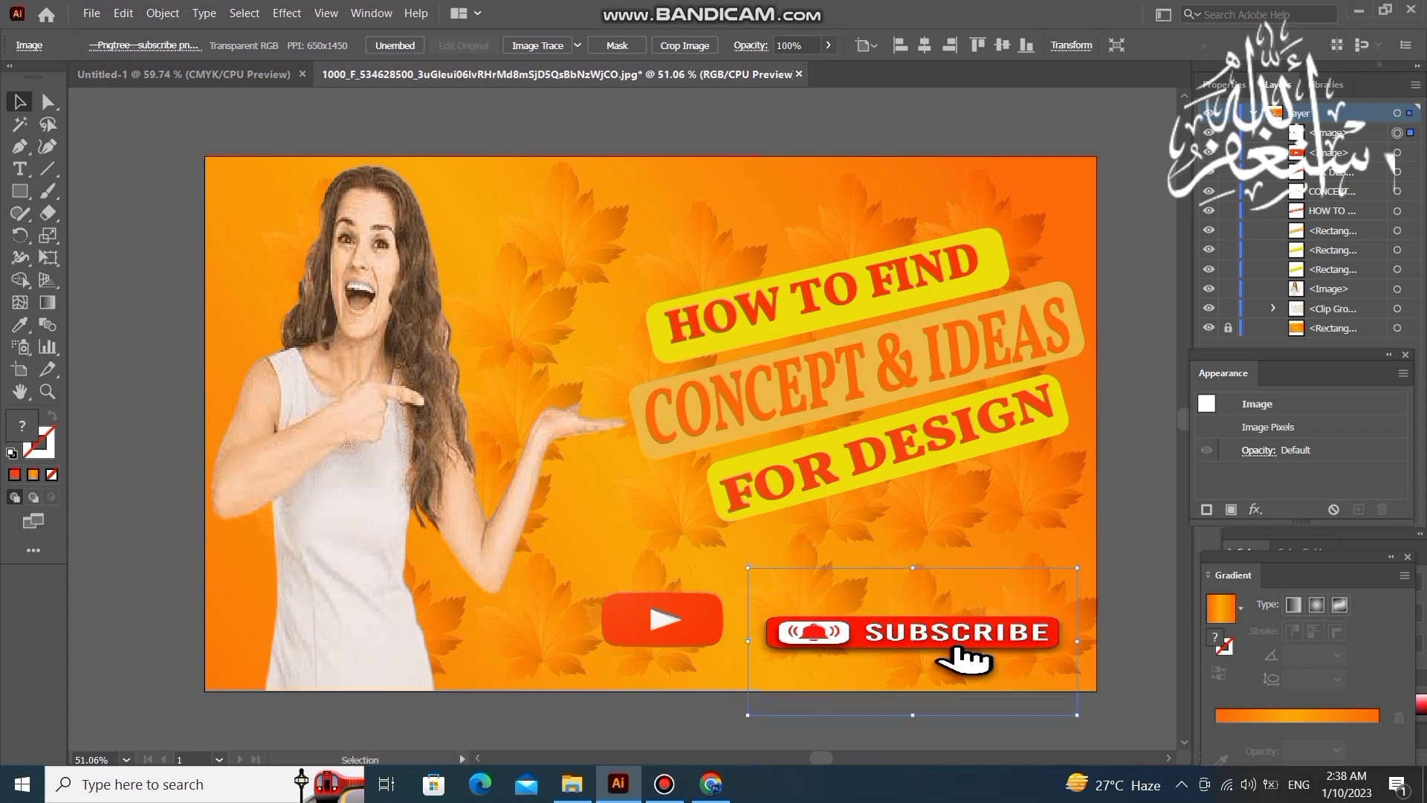
key("ctrl+shift+a")
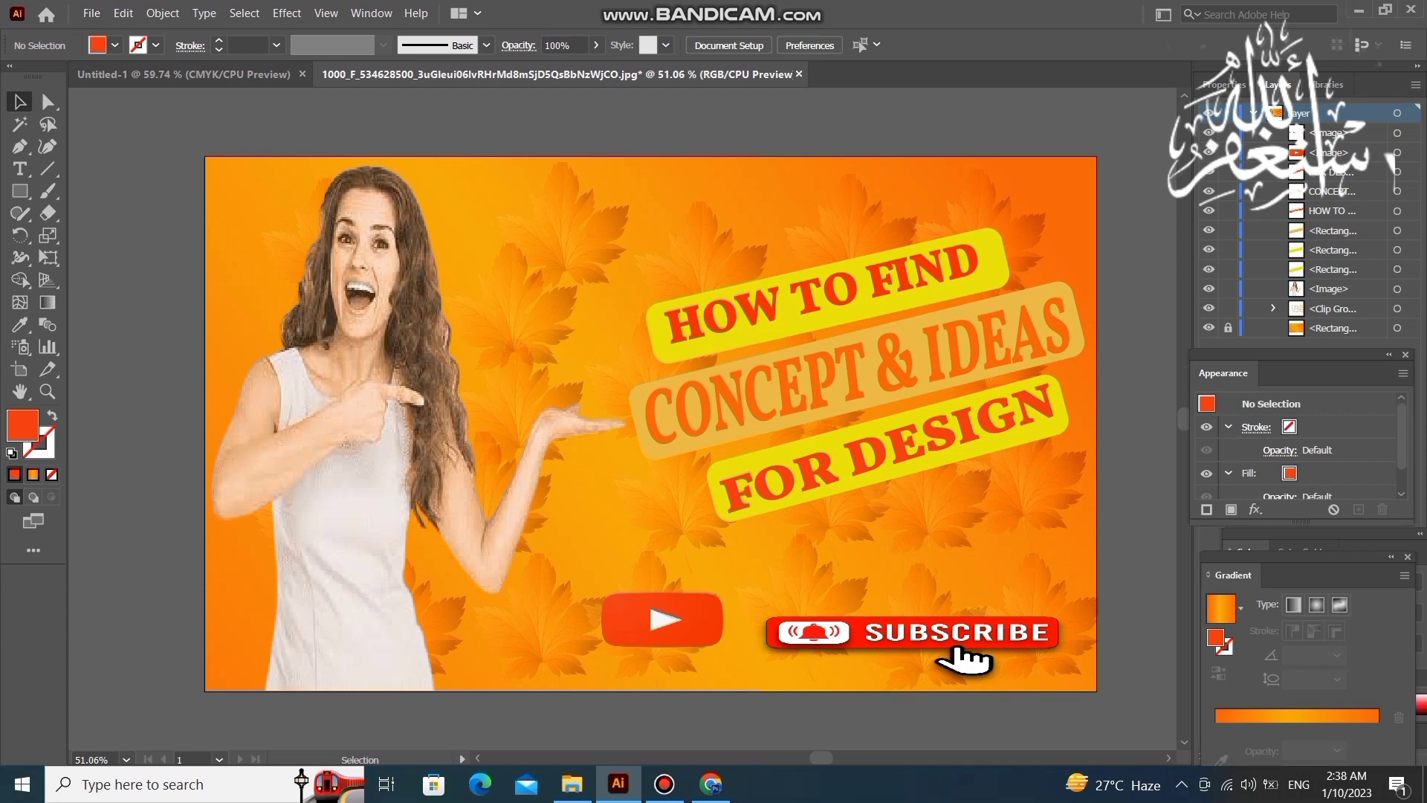
Rotate the tan bar behind CONCEPT & IDEAS to a slightly steeper tilt.
left_click(857, 369)
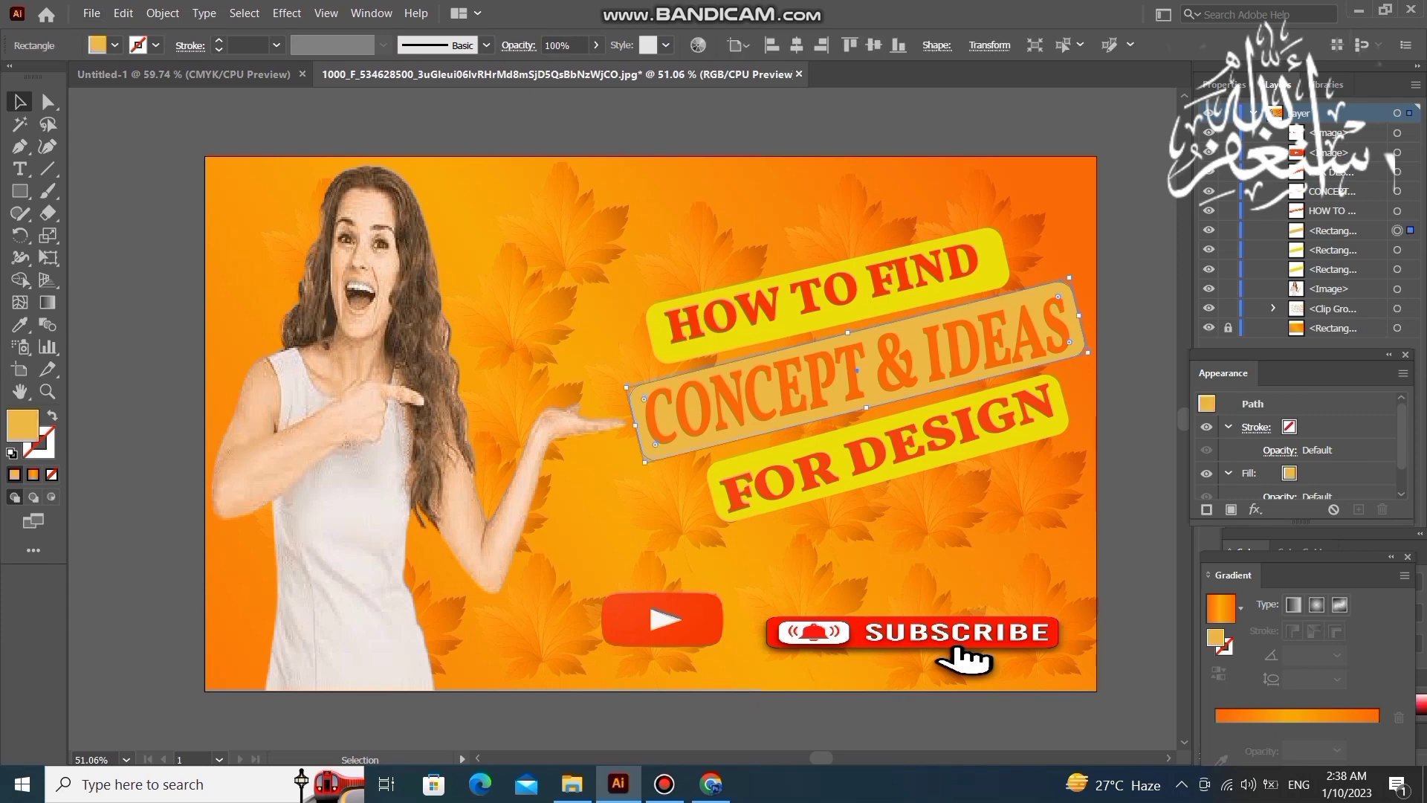
left_click_drag(1090, 356, 1093, 359)
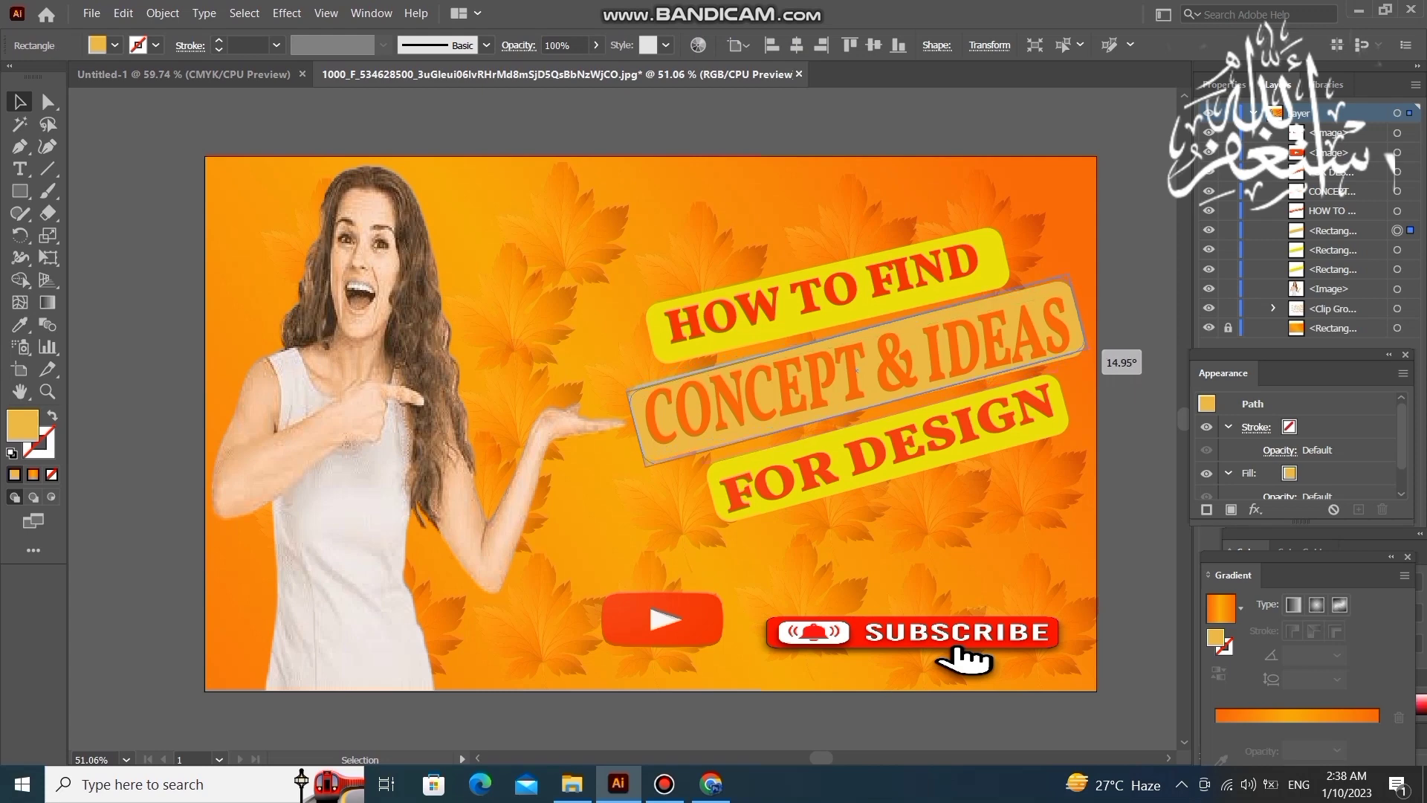
left_click_drag(1090, 353, 1090, 350)
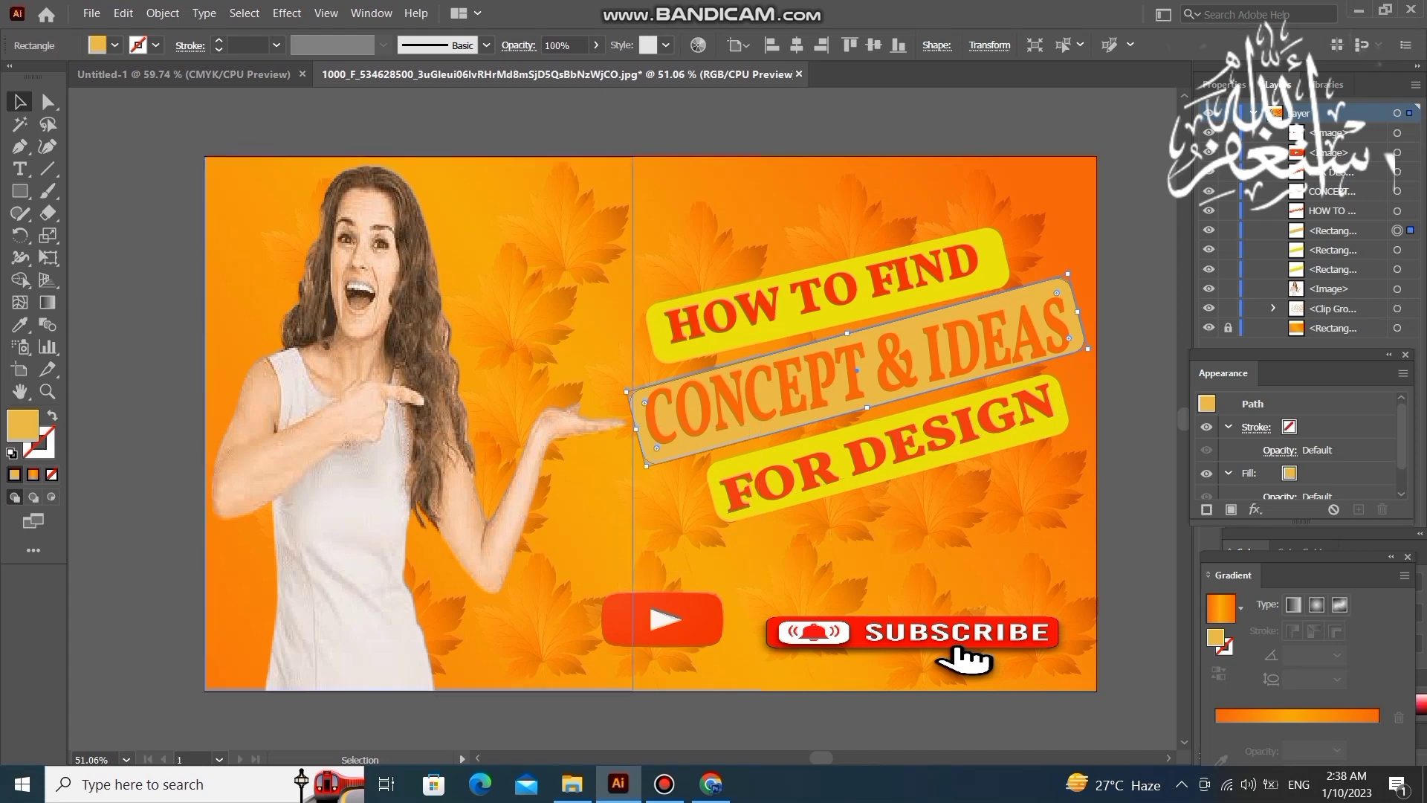
left_click(92, 13)
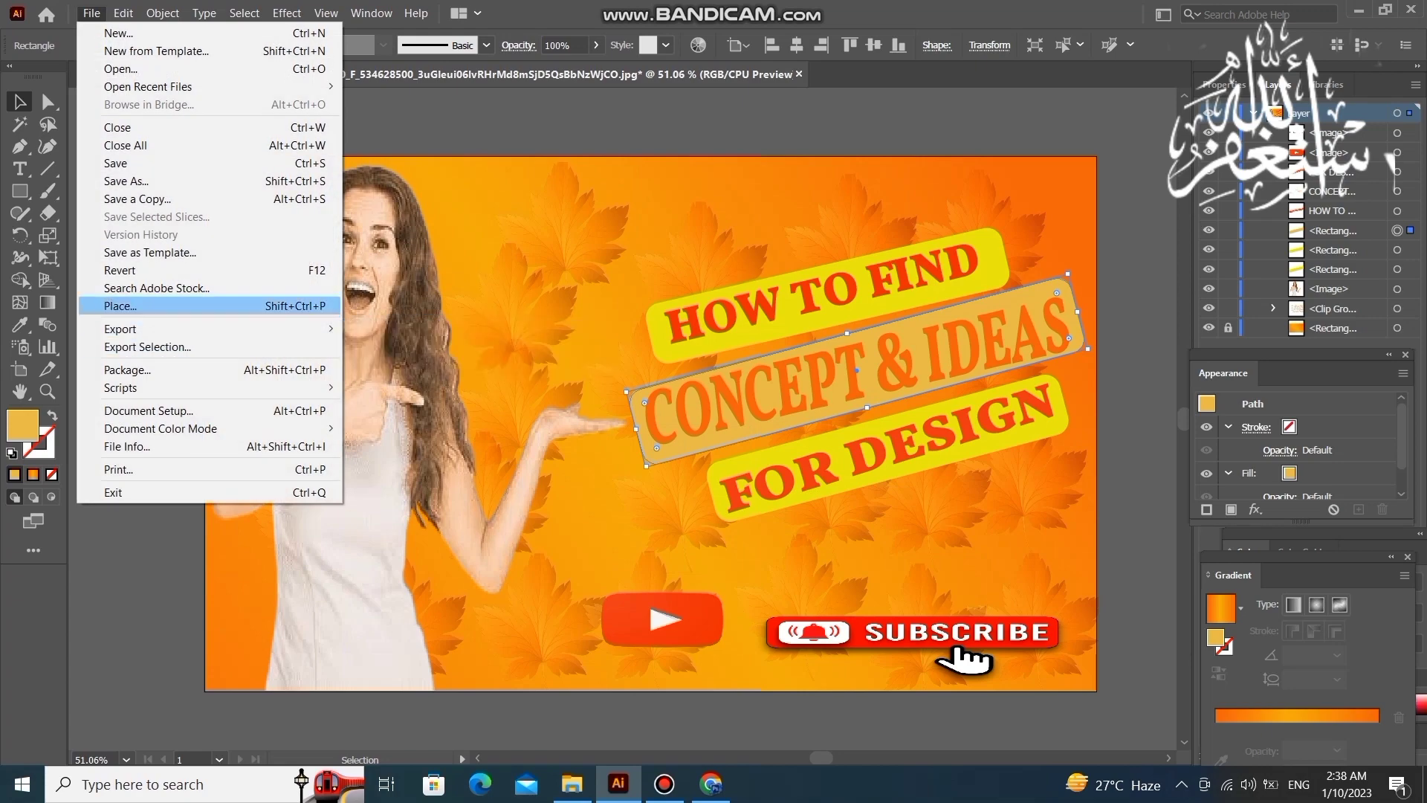
Browse the Downloads folder in the Place dialog, then cancel without placing anything.
left_click(119, 305)
scroll(352, 293, "down", 3)
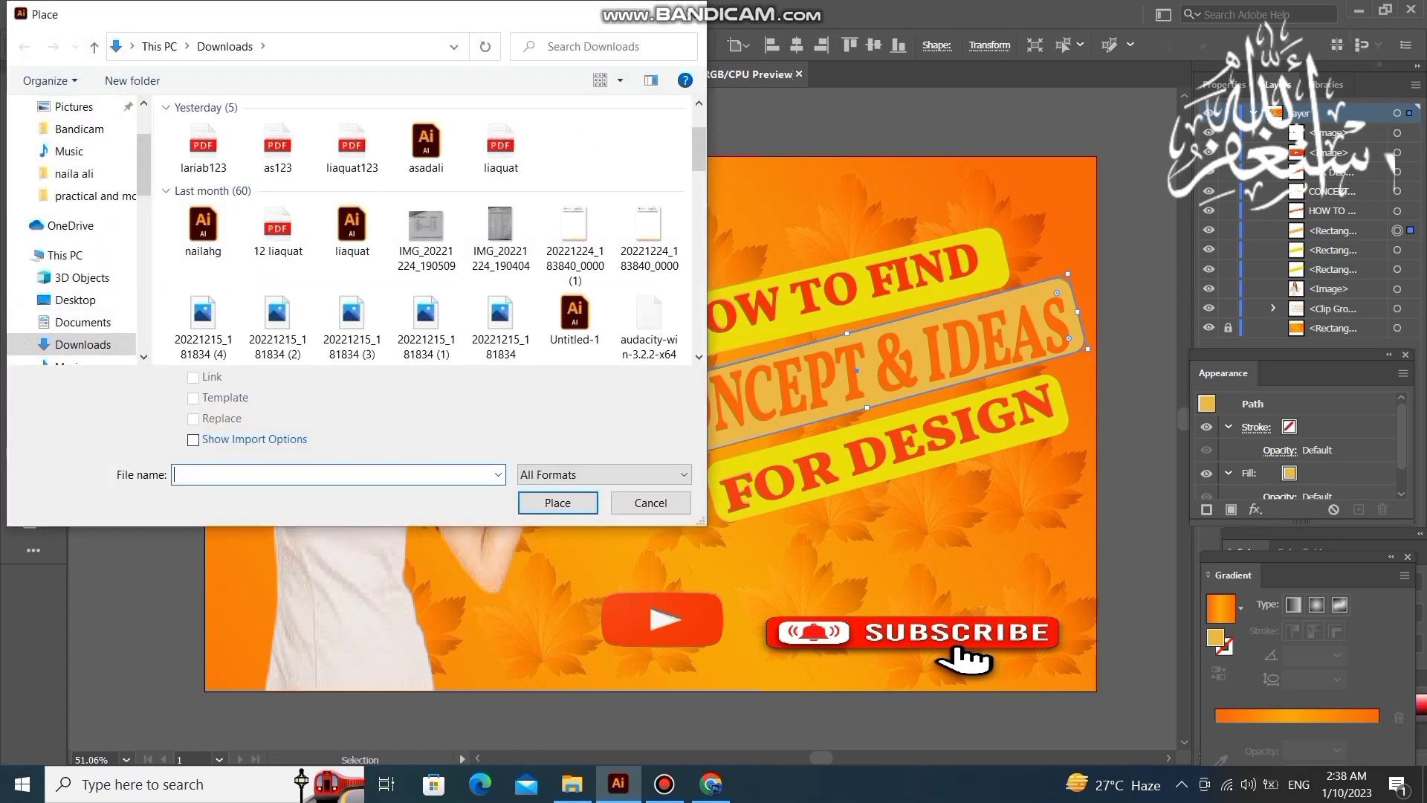
scroll(351, 294, "down", 2)
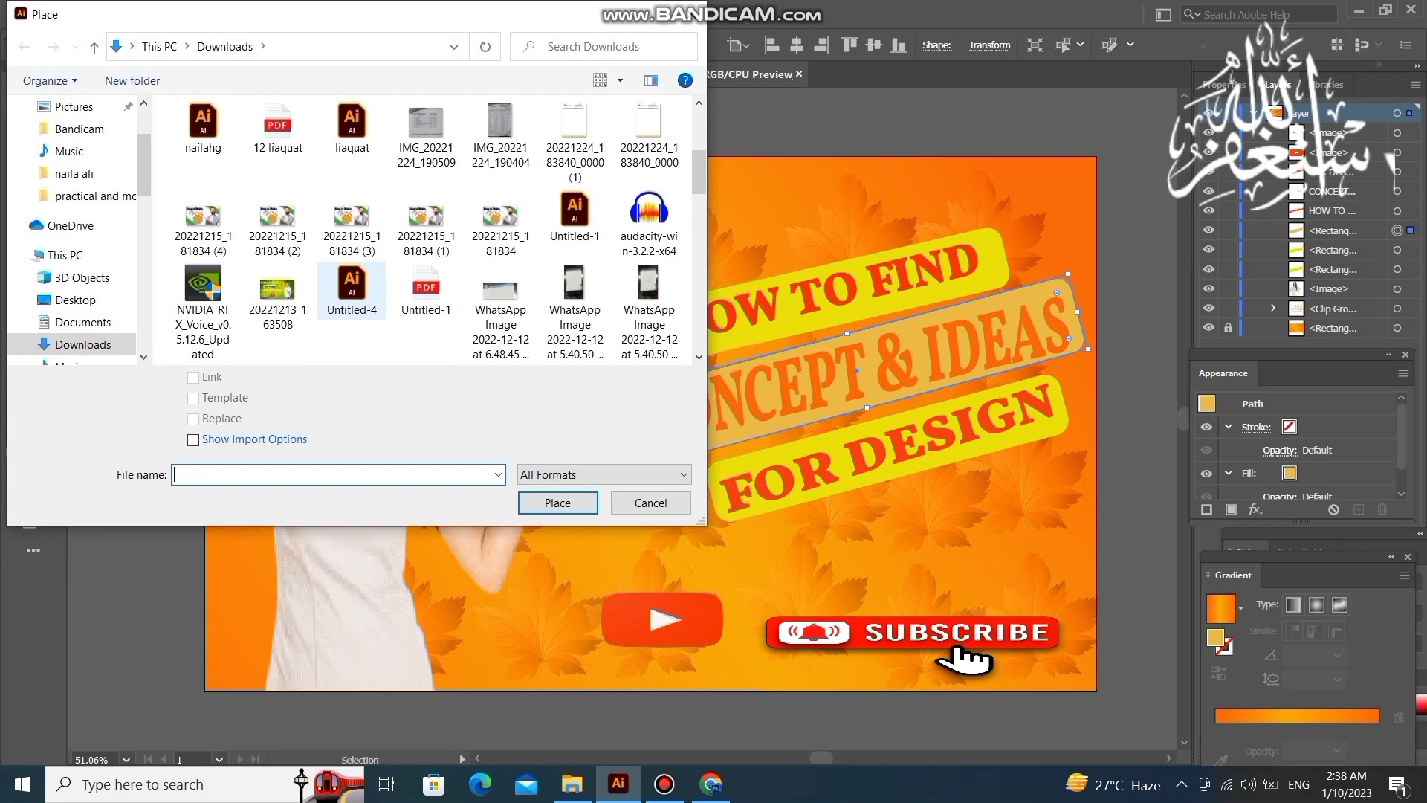
scroll(352, 297, "down", 2)
scroll(352, 297, "down", 2)
scroll(351, 297, "down", 2)
scroll(351, 297, "down", 2)
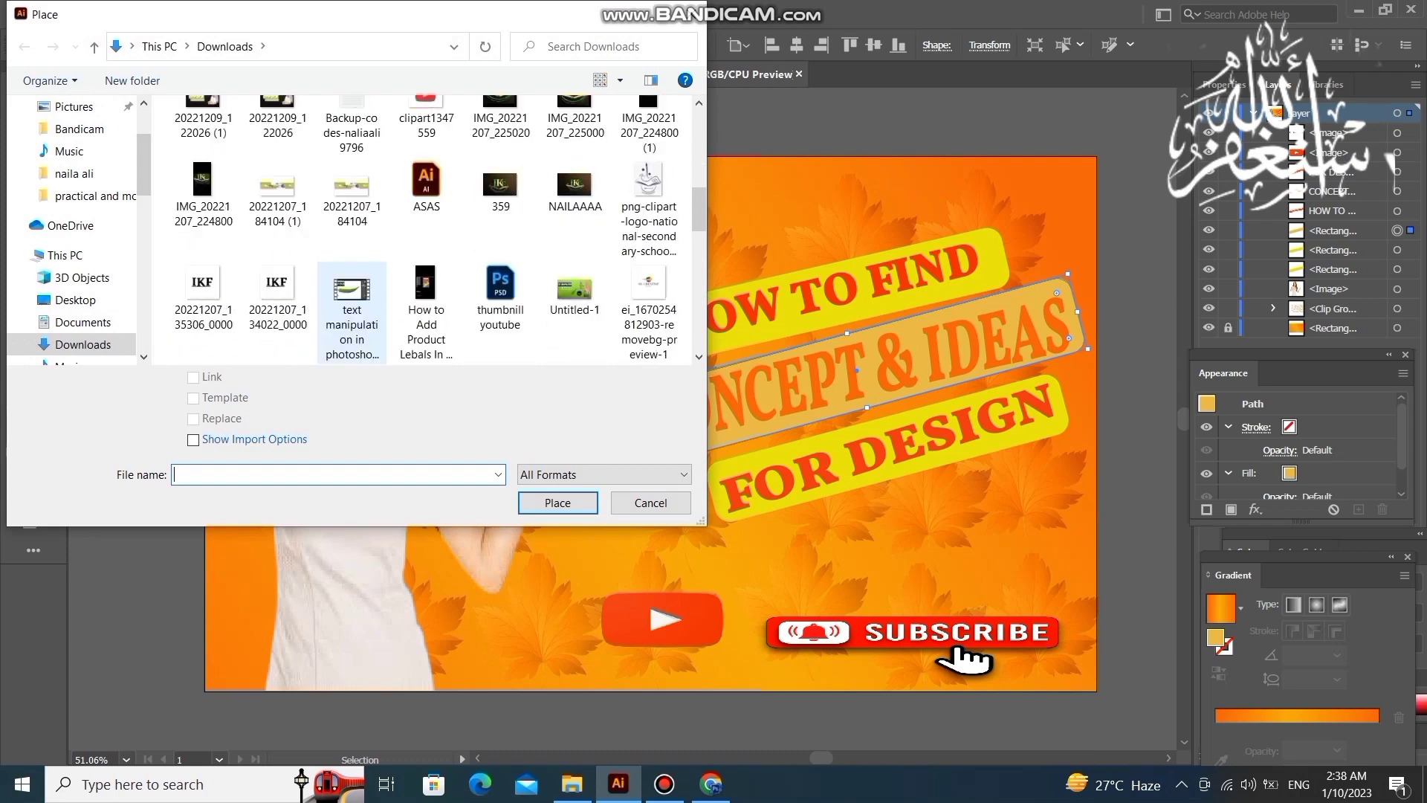
scroll(352, 297, "down", 1)
scroll(352, 298, "down", 2)
scroll(352, 297, "up", 1)
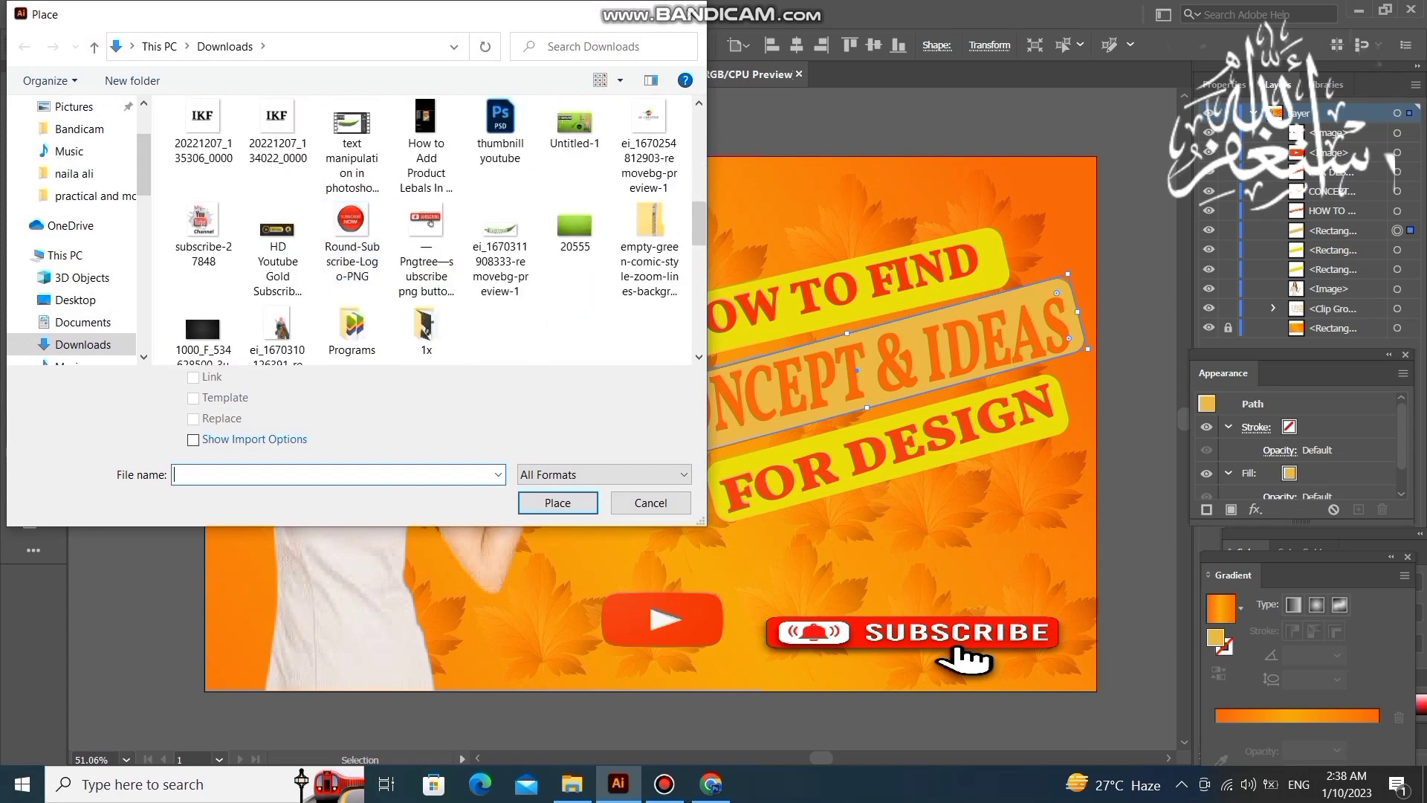
key("Escape")
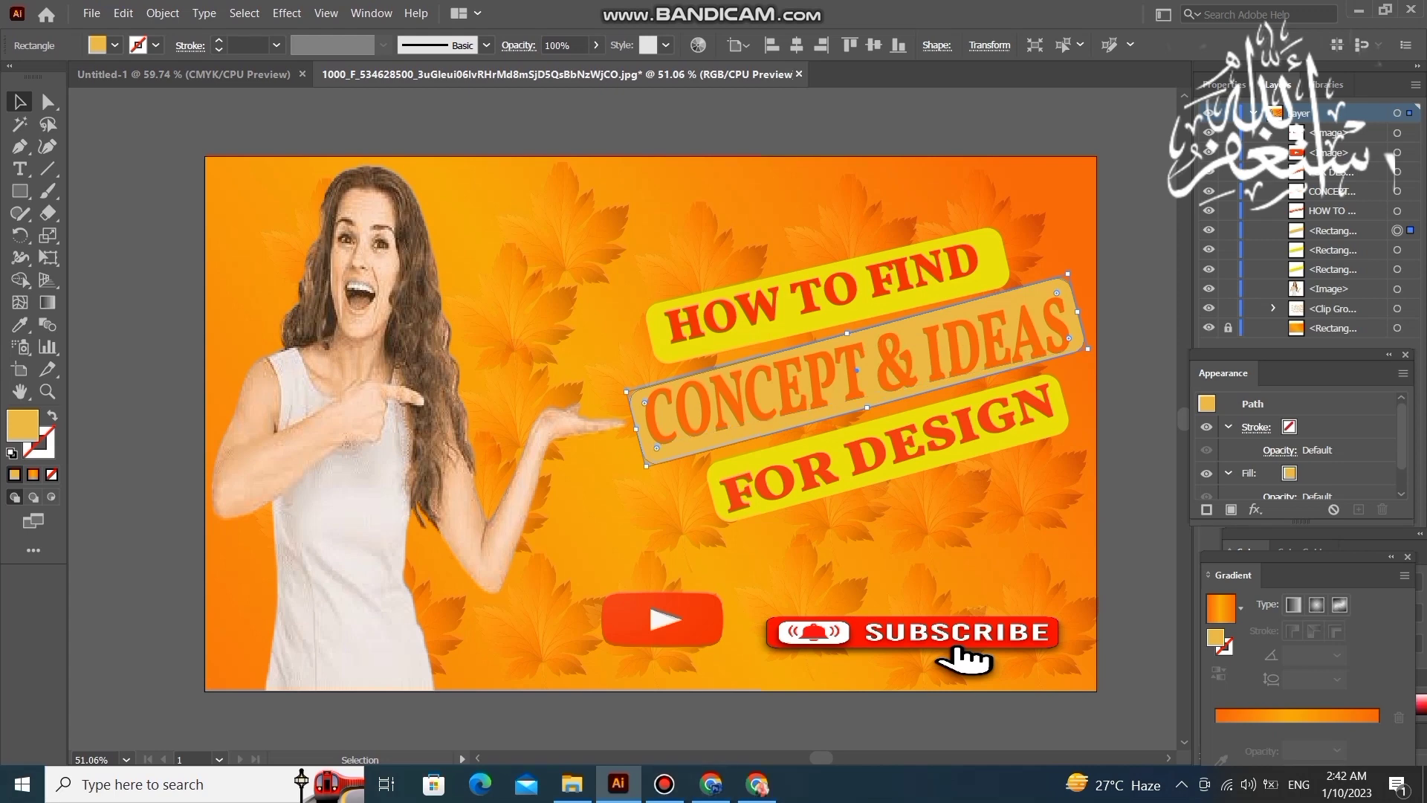
left_click(92, 13)
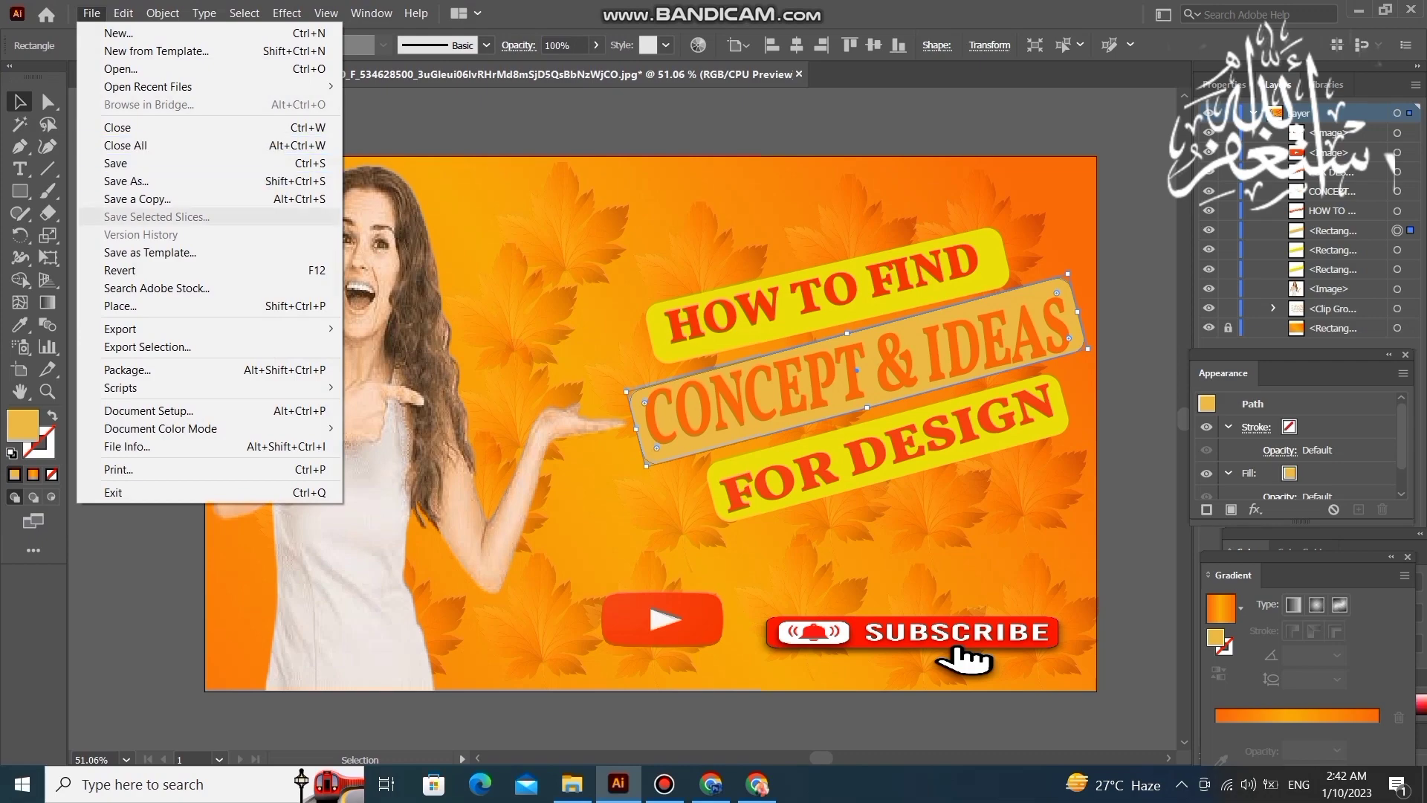
left_click(149, 306)
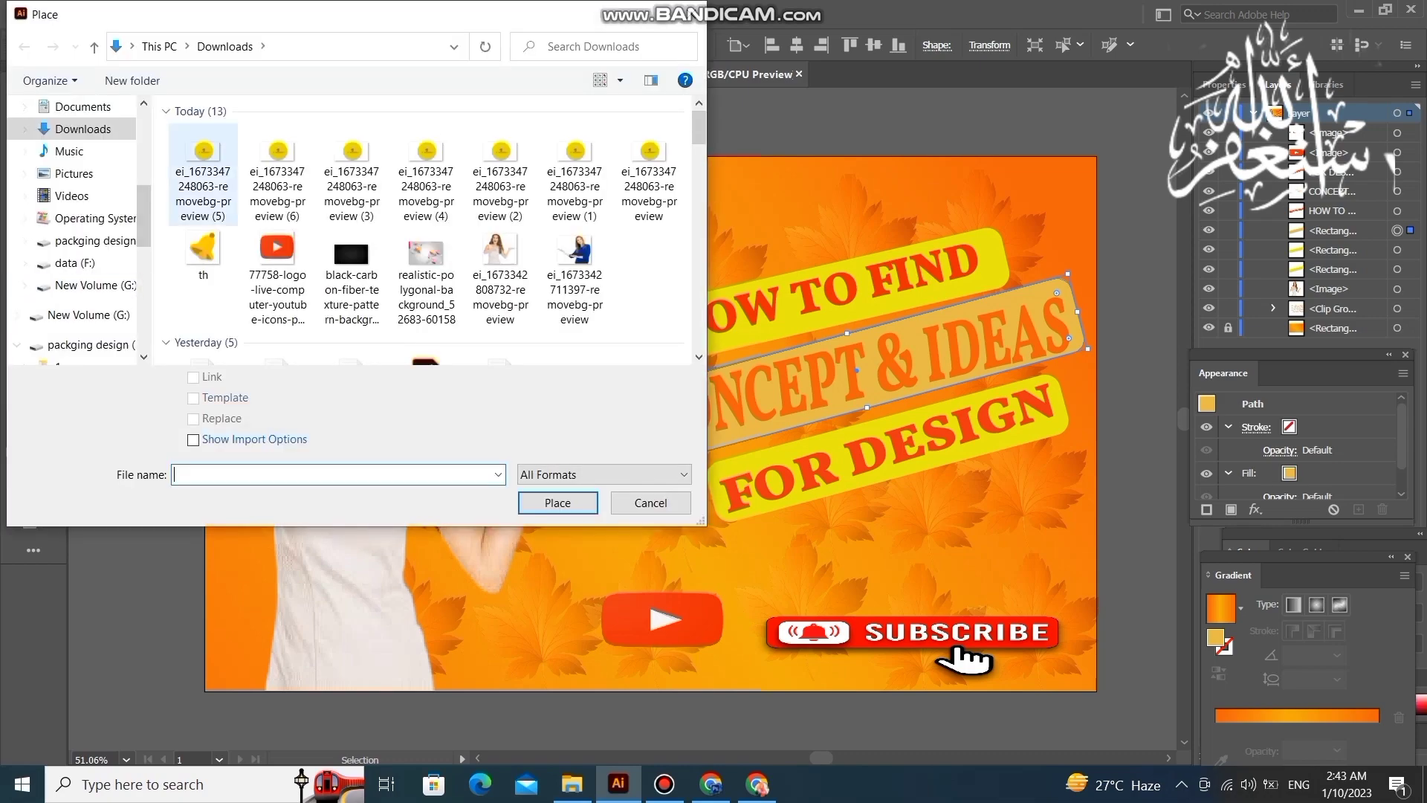
left_click(203, 175)
left_click(558, 503)
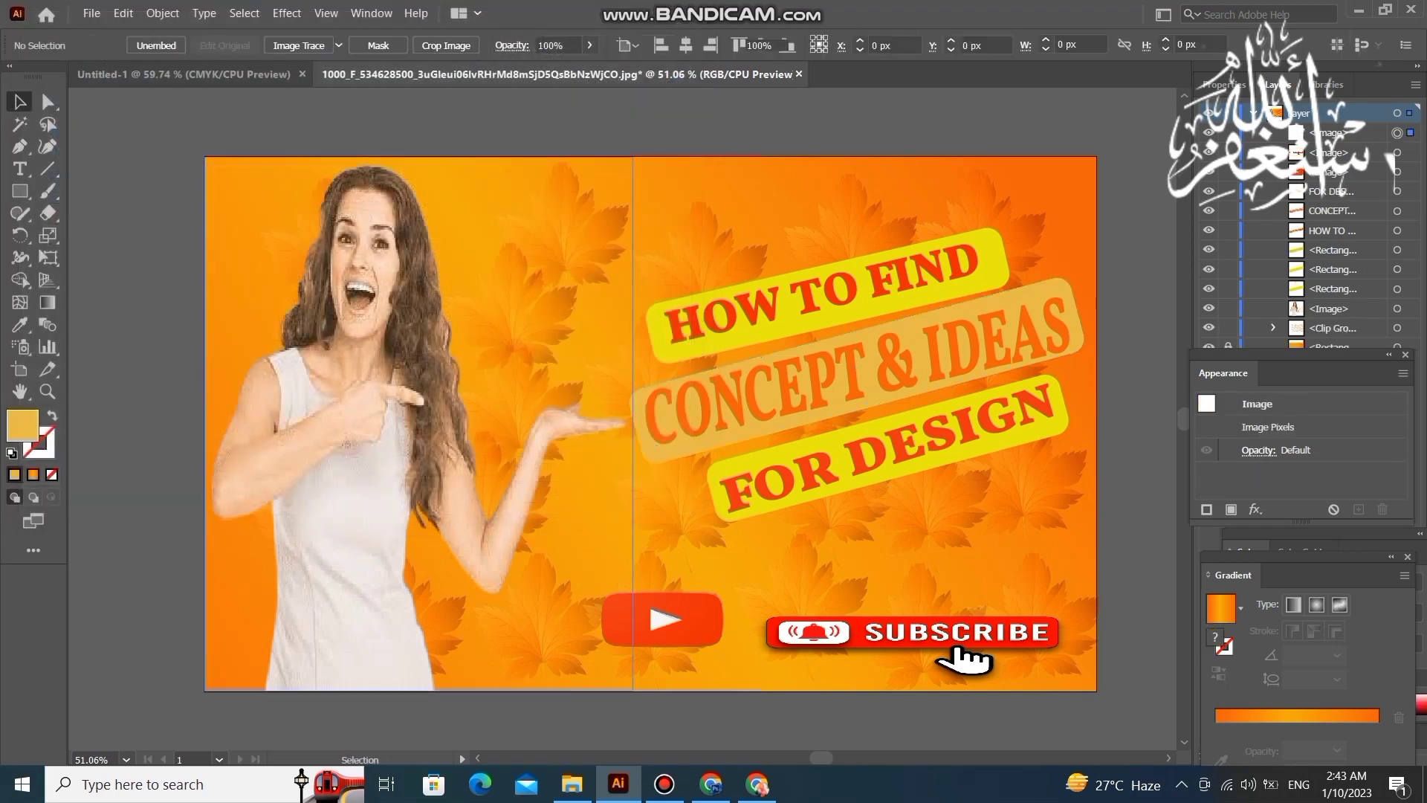
mouse_move(893, 685)
left_mouse_down()
mouse_move(623, 534)
mouse_move(662, 554)
left_mouse_up()
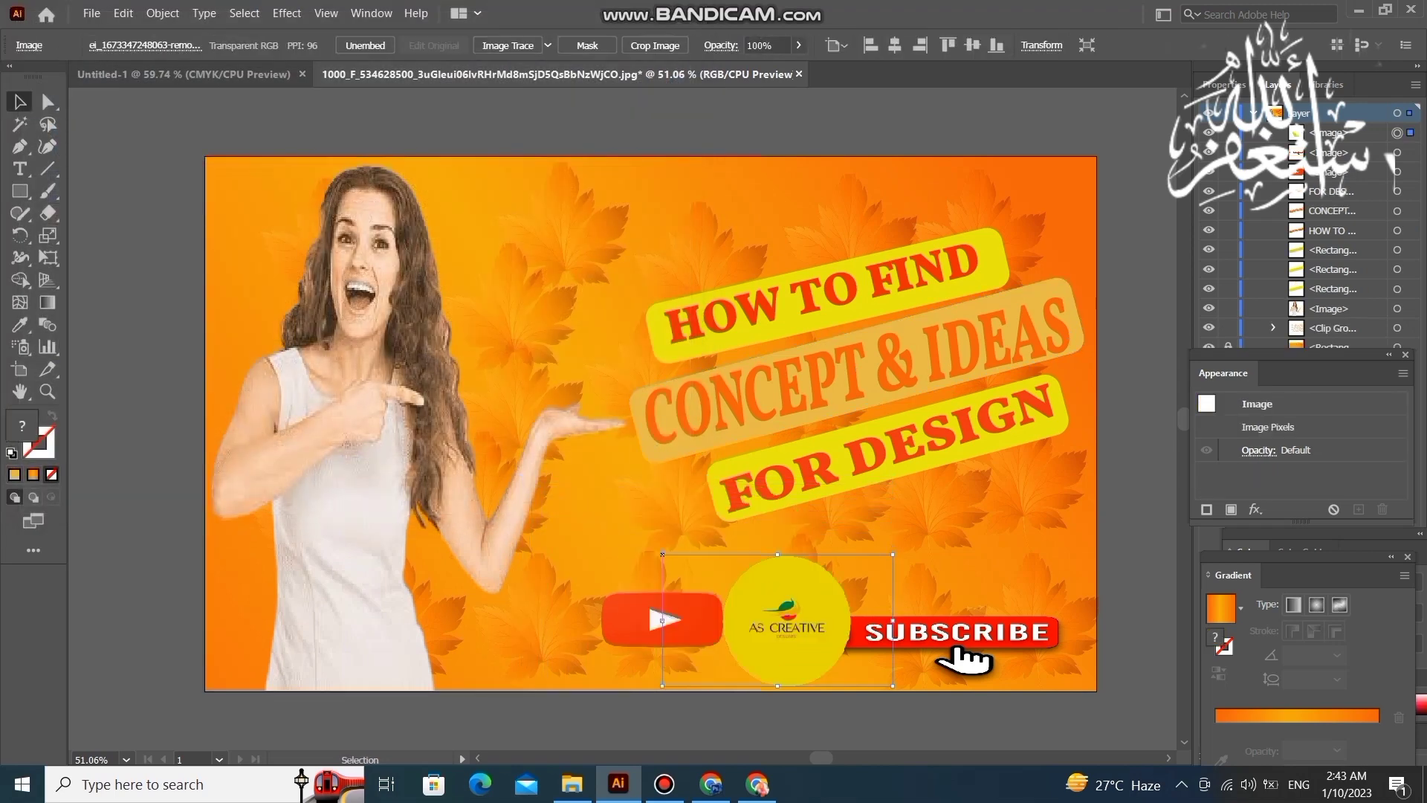
Move the YouTube icon left, enlarge the subscribe button, and centre the logo between them.
left_click_drag(661, 619, 558, 634)
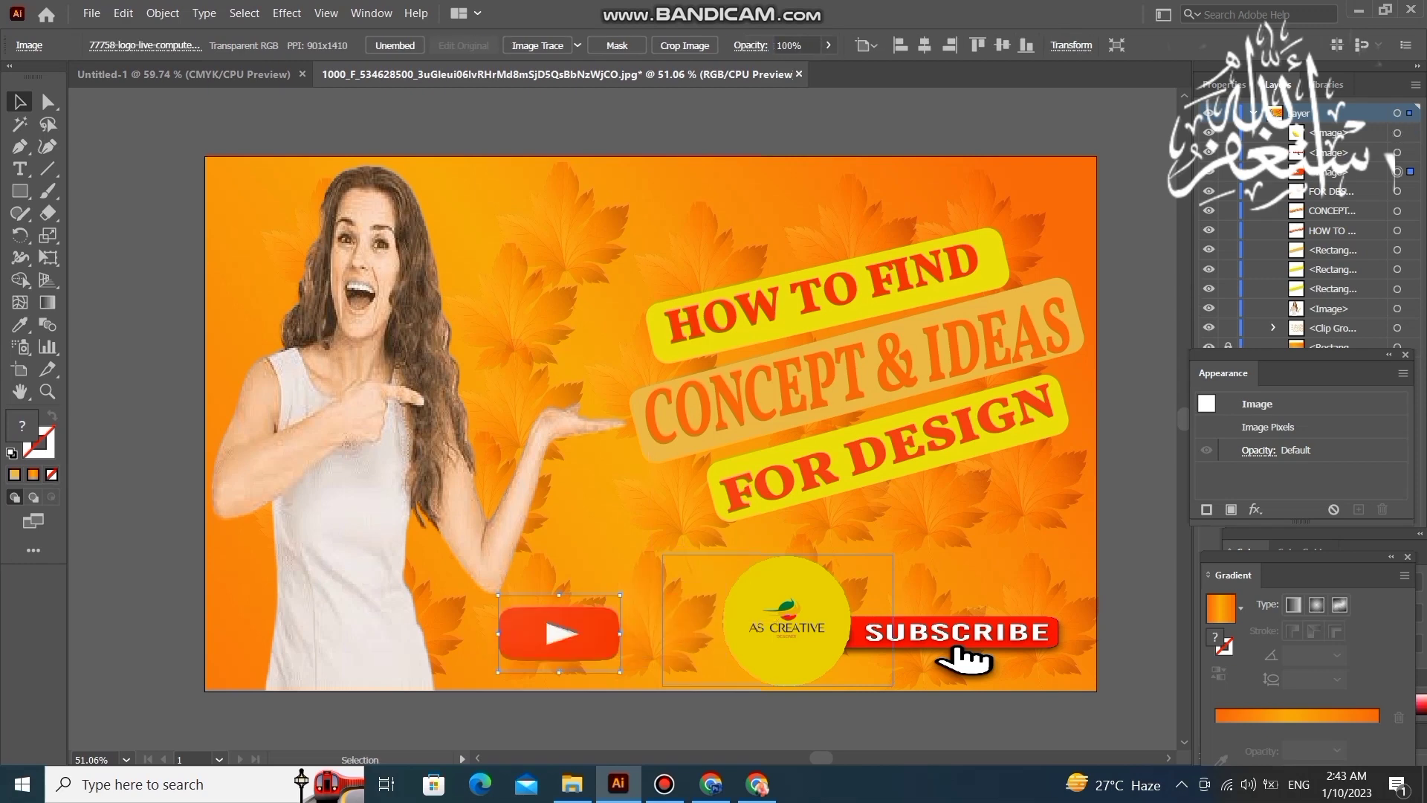
left_click_drag(853, 621, 727, 622)
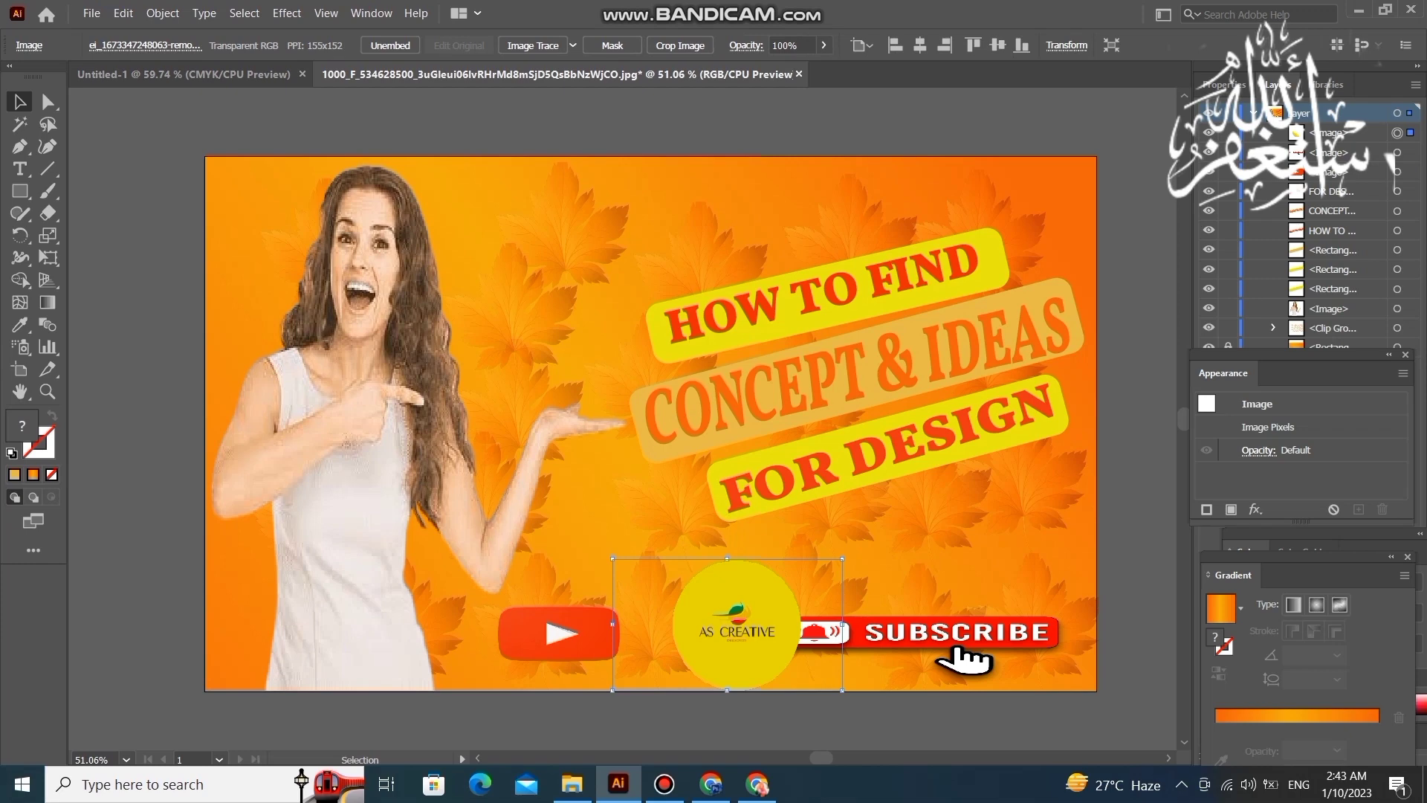
left_click(929, 632)
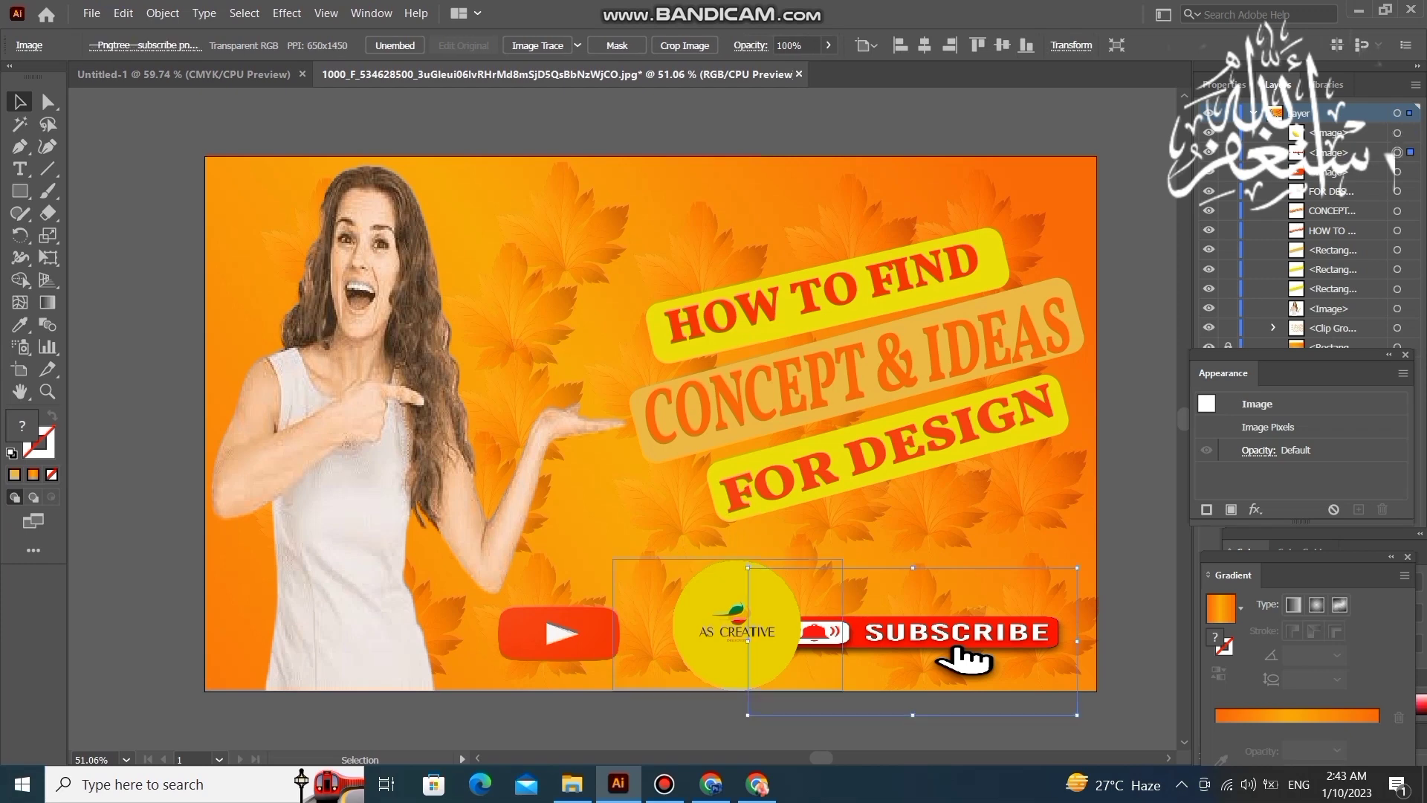
left_click_drag(748, 567, 798, 578)
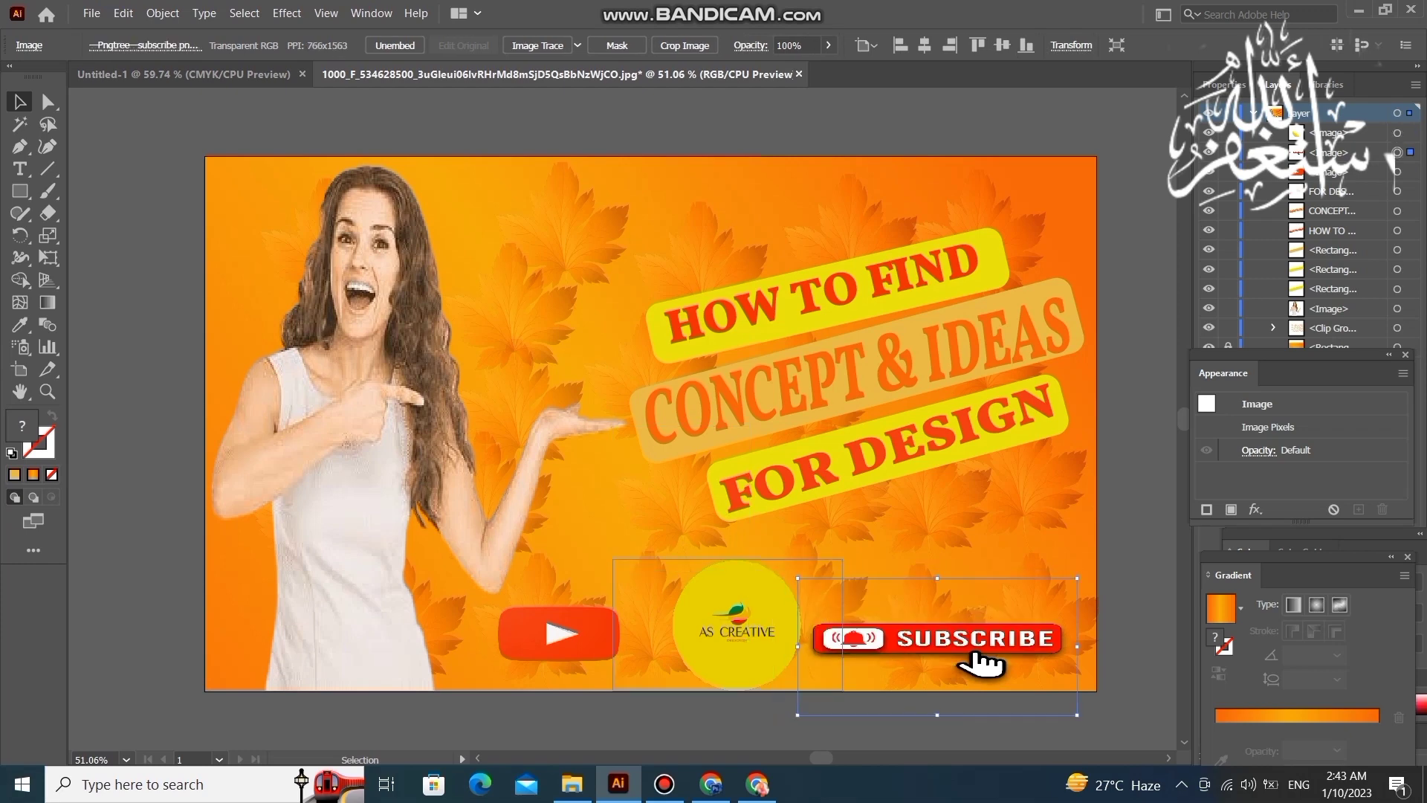
left_click_drag(937, 578, 937, 536)
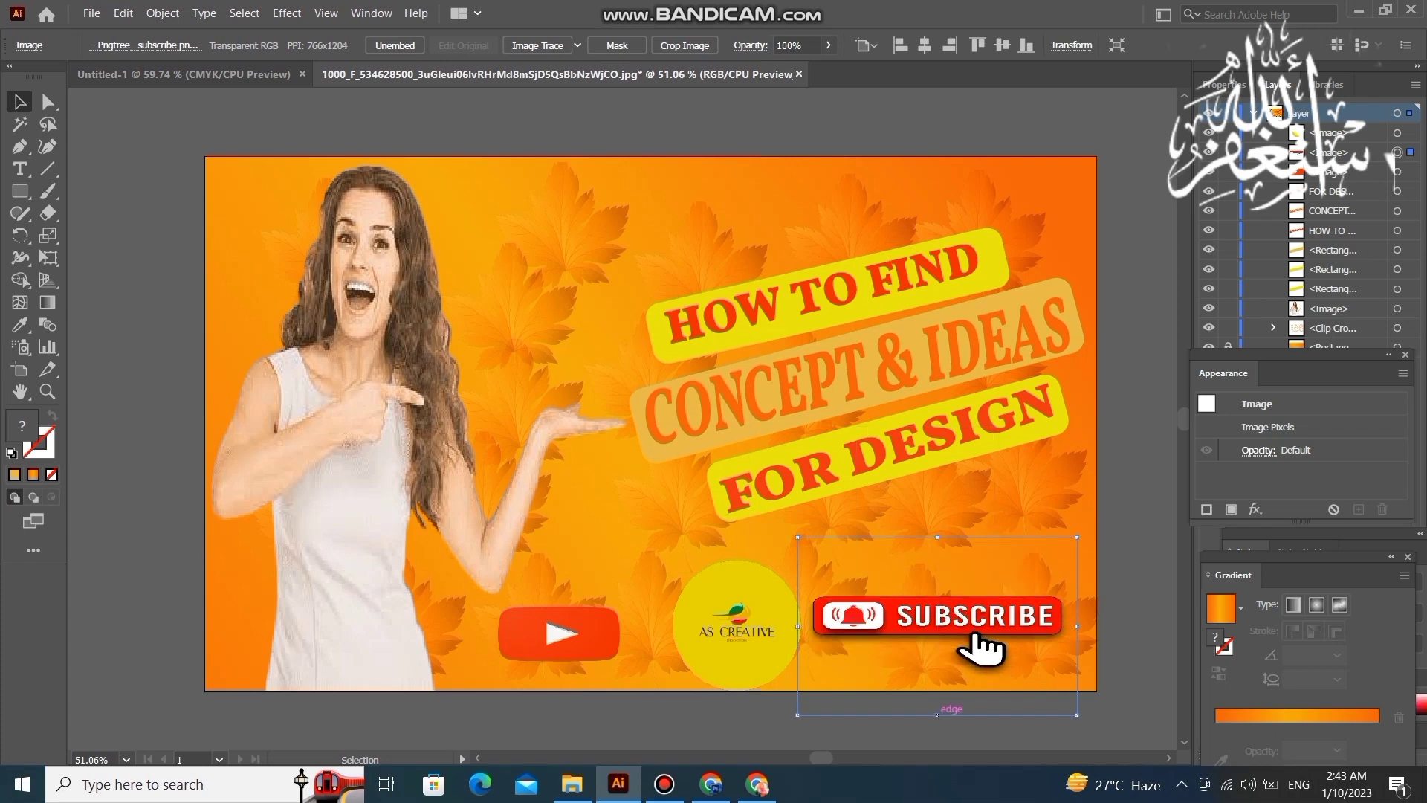
left_click_drag(938, 715, 937, 737)
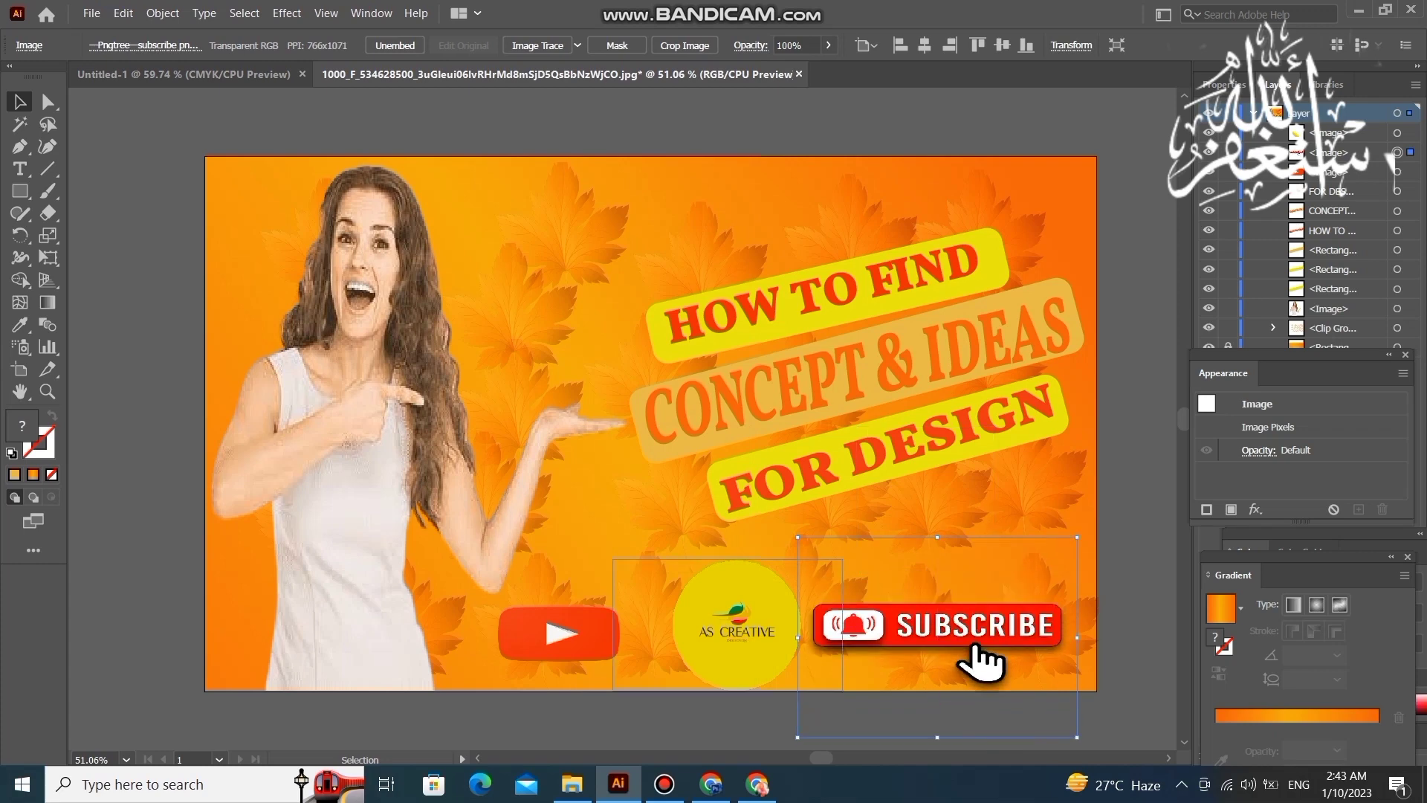
left_click_drag(736, 624, 713, 624)
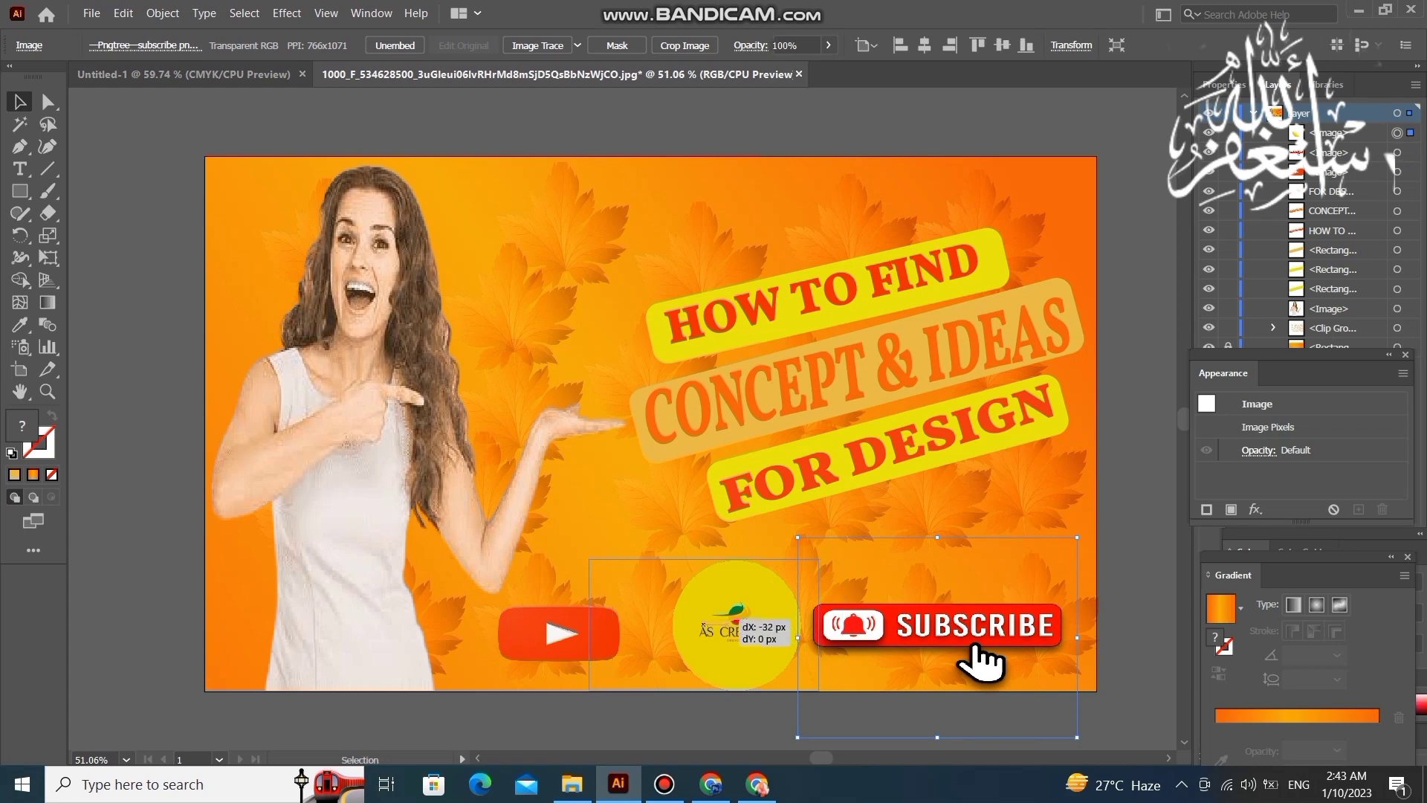
Begin a rectangle spanning the artboard from its top-left corner.
left_click(416, 446)
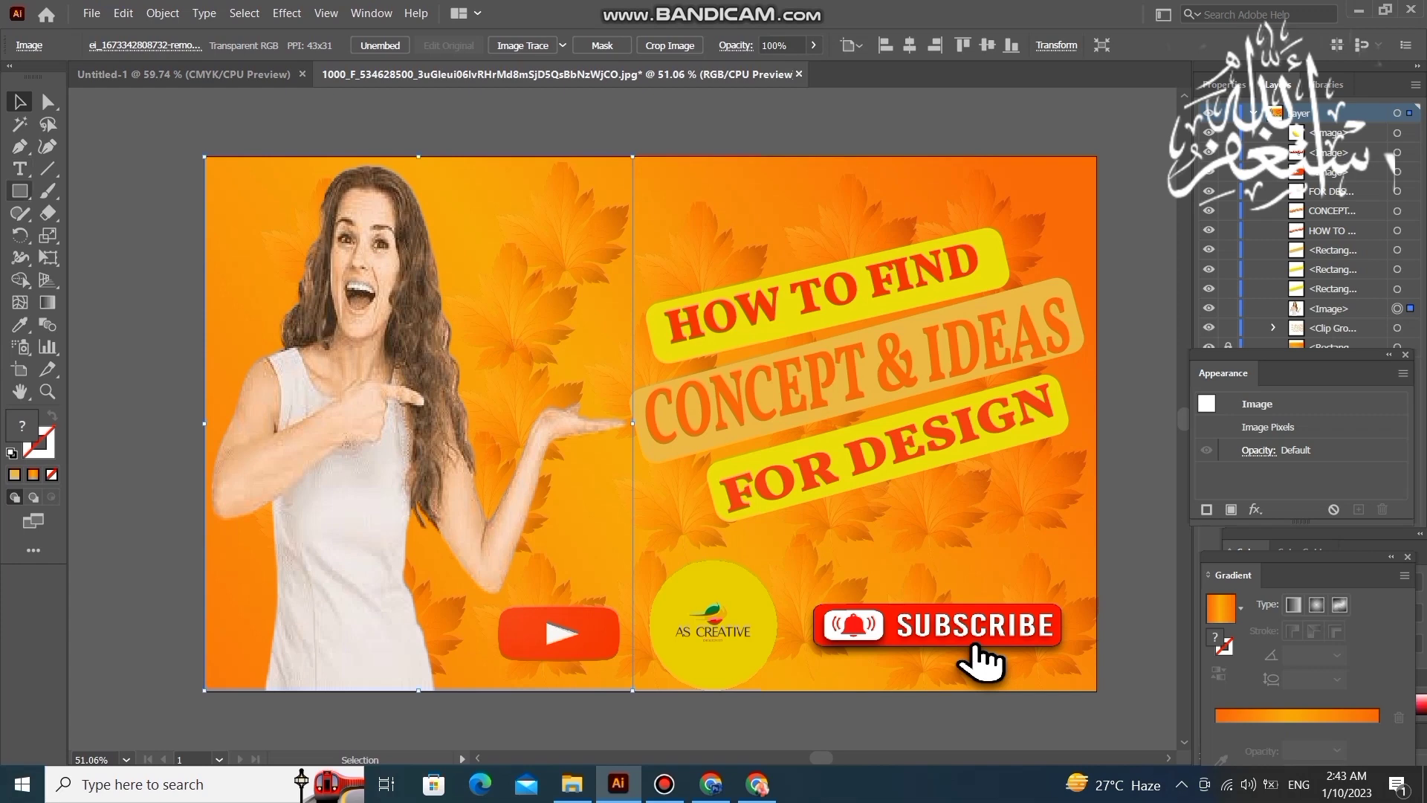
left_click(20, 191)
mouse_move(206, 157)
left_mouse_down()
mouse_move(295, 246)
mouse_move(1099, 690)
left_mouse_up()
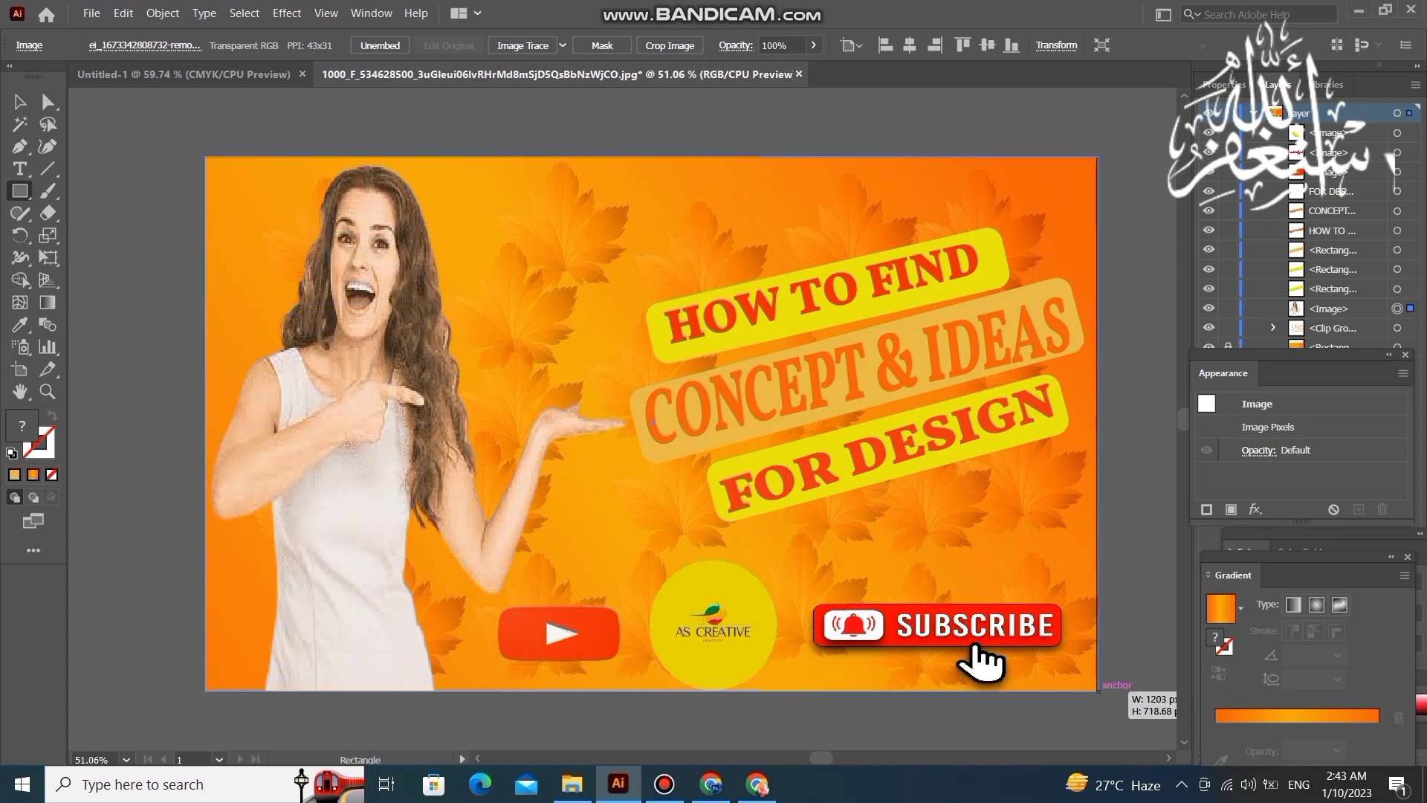
Clip all artwork to the artboard-sized rectangle with Make Clipping Mask.
left_click_drag(1098, 691, 1099, 691)
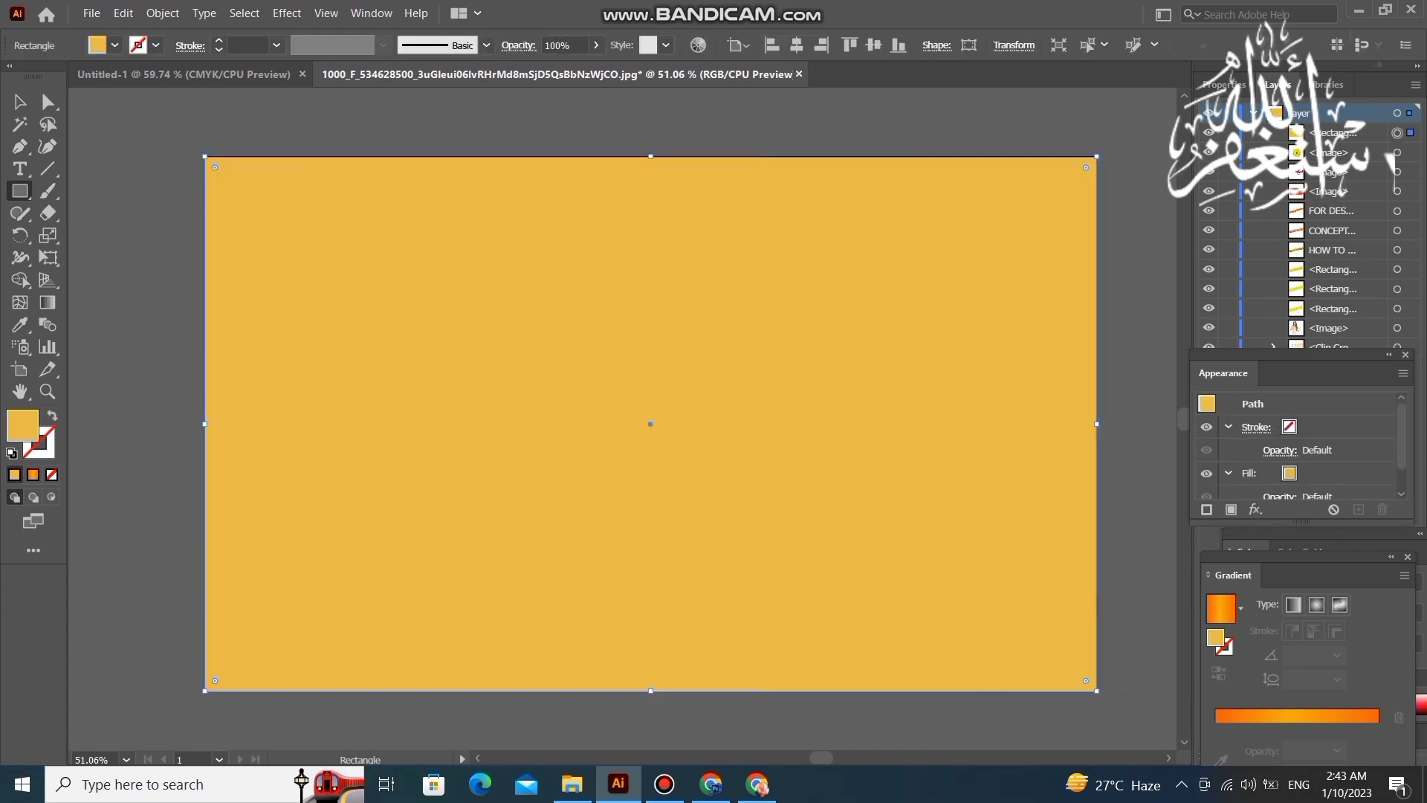
key("v")
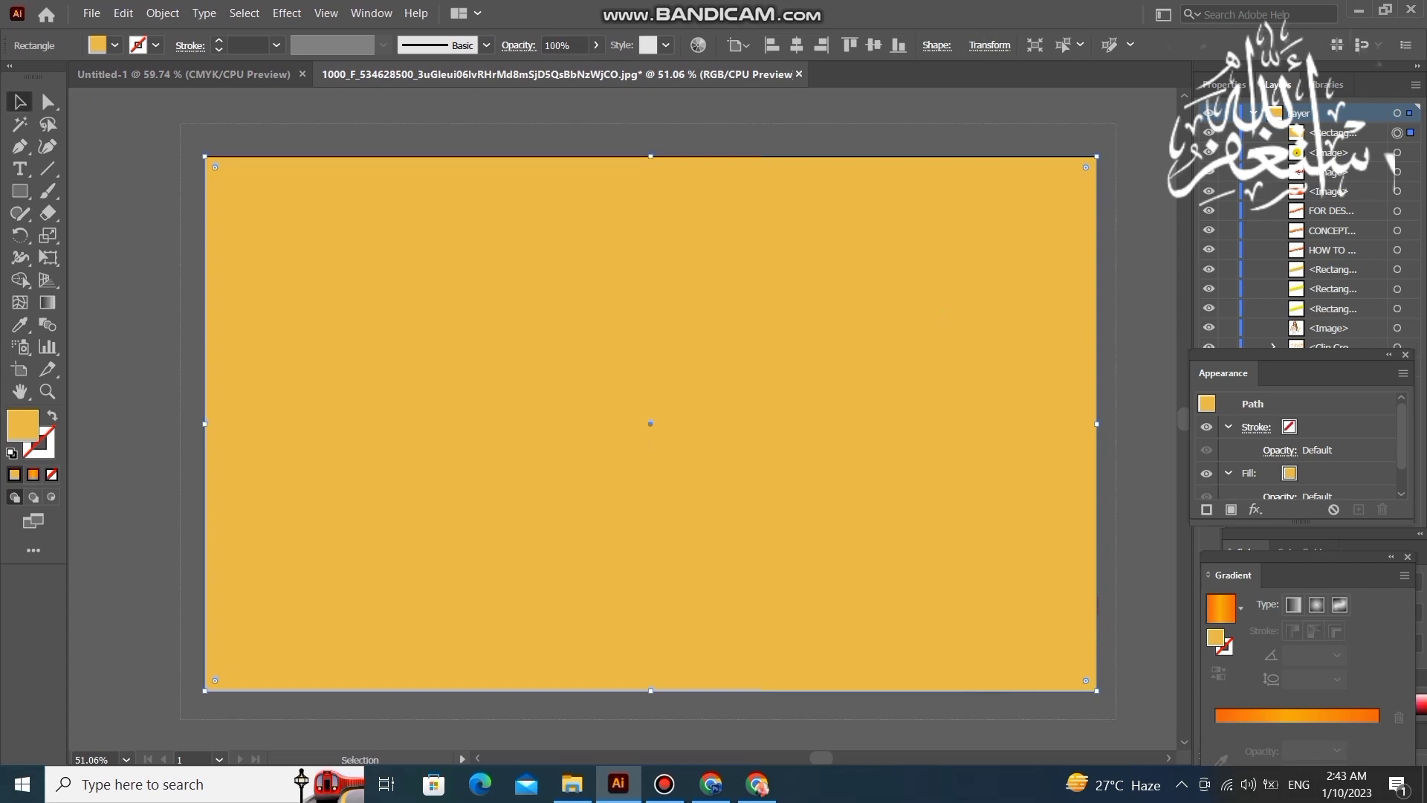
key("ctrl+a")
right_click(805, 402)
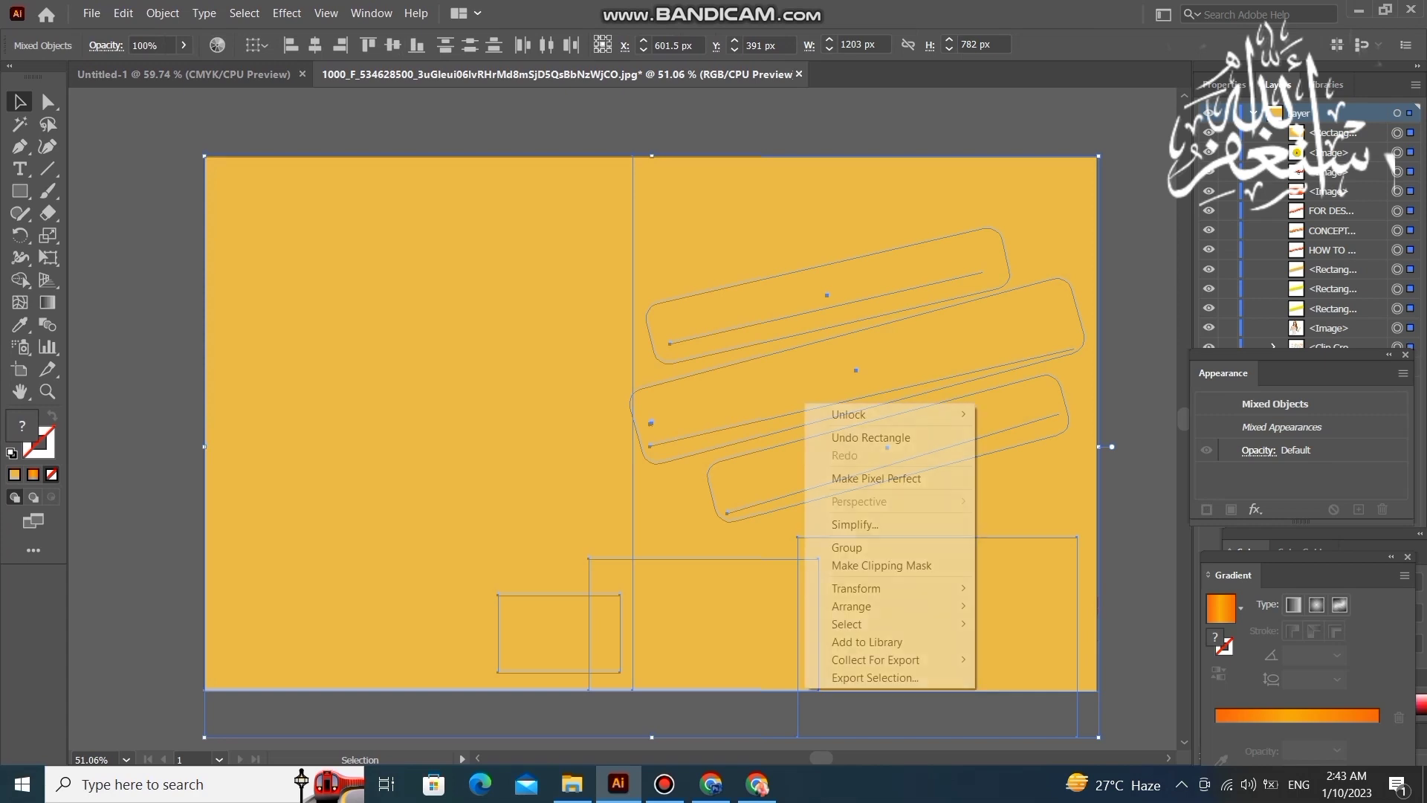
left_click(862, 565)
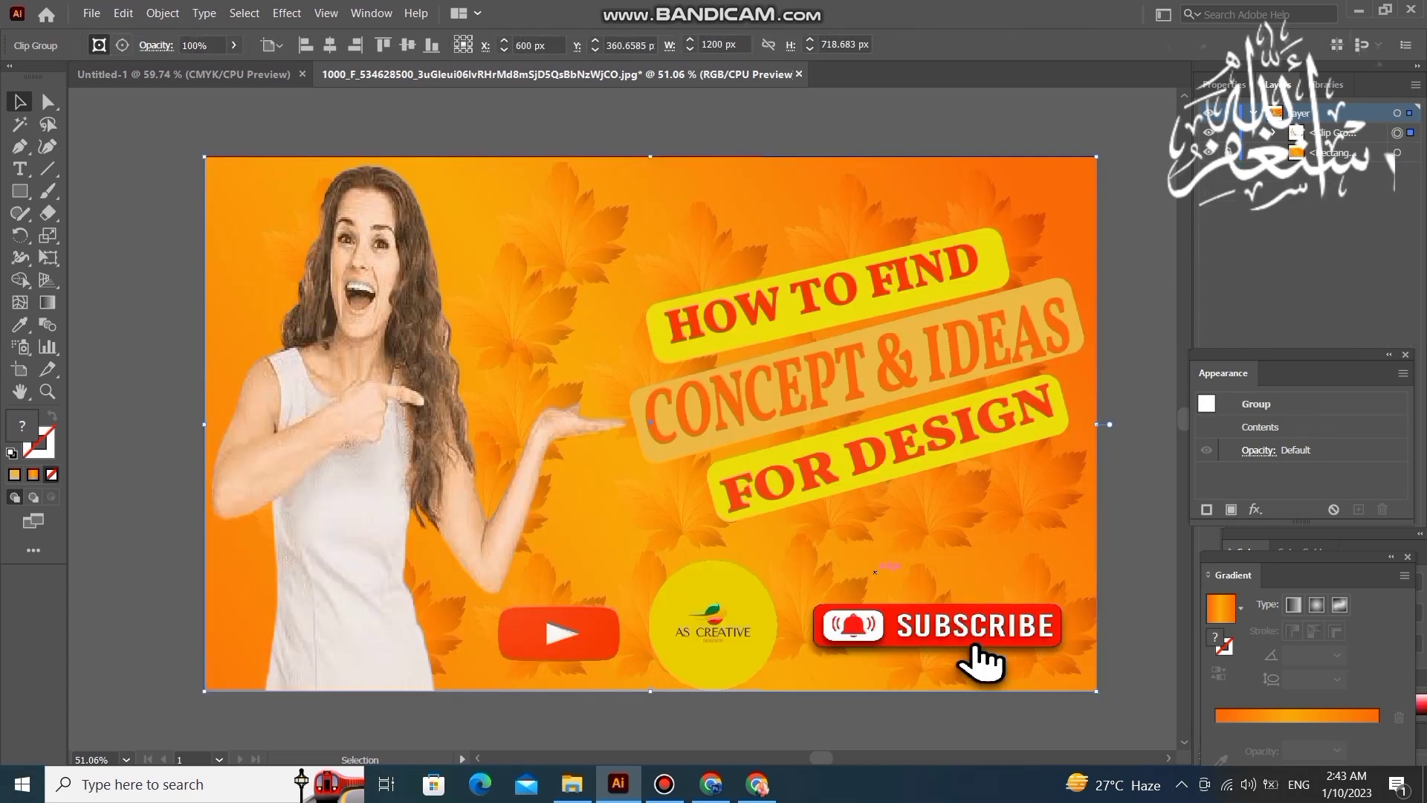
key("ctrl+shift+a")
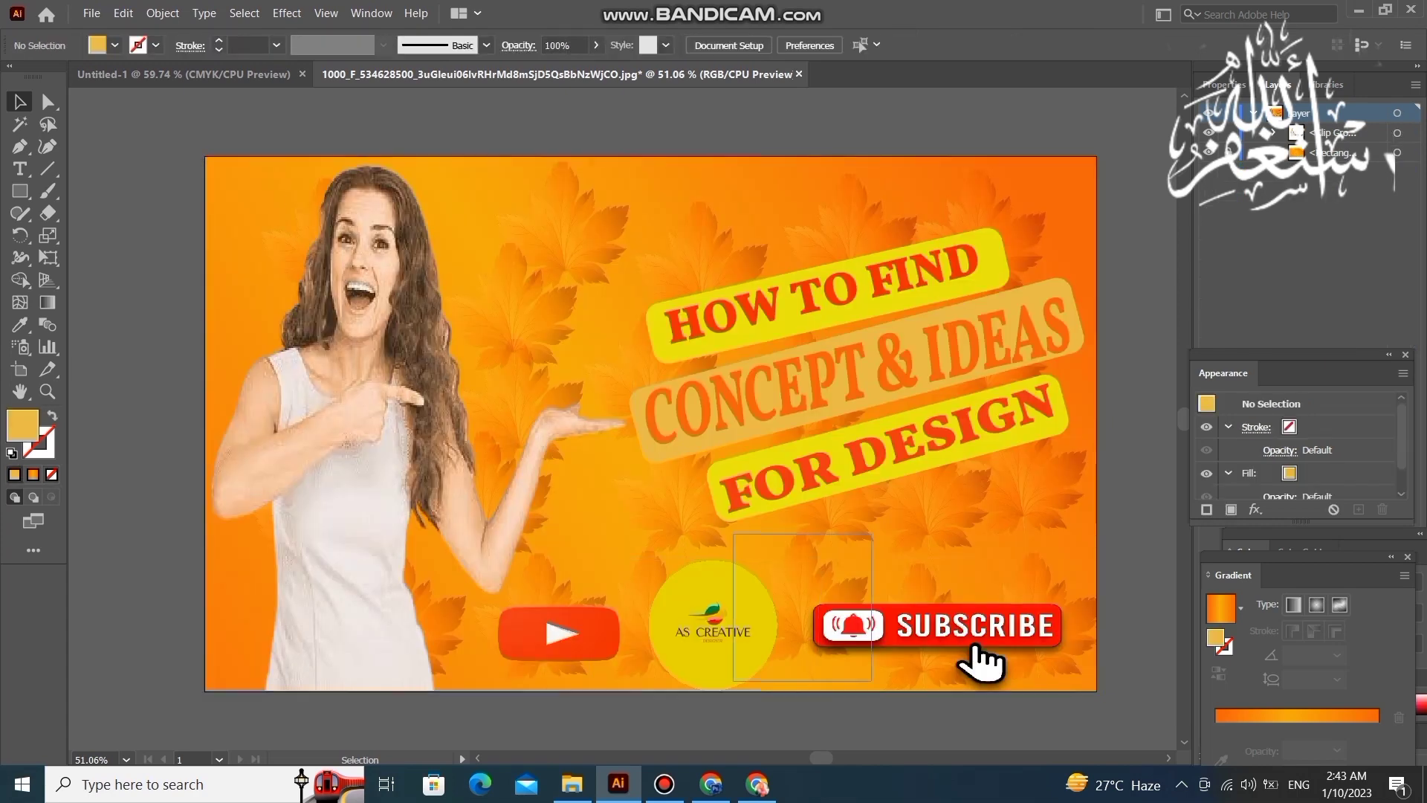